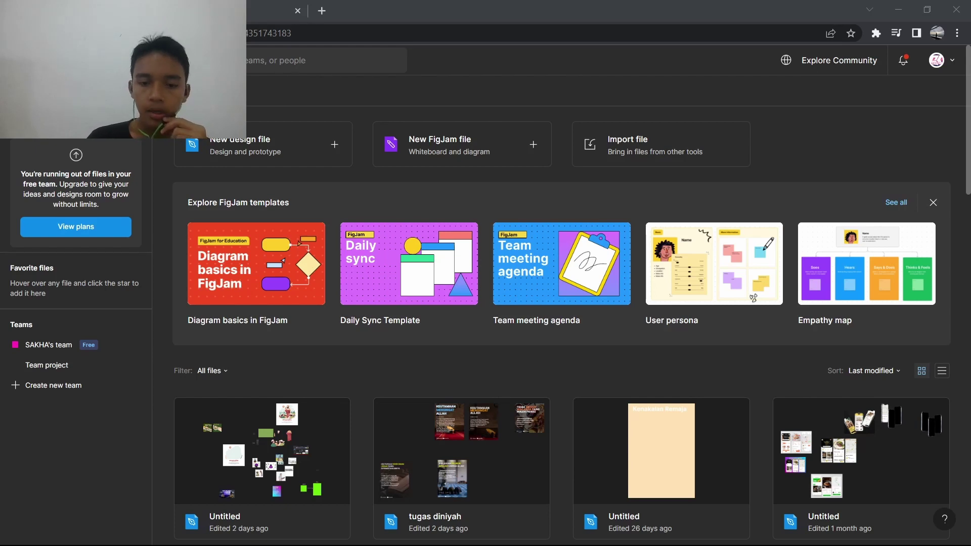
- Create a new design file and close the notice about moving drafts to projects
key("alt+Tab")
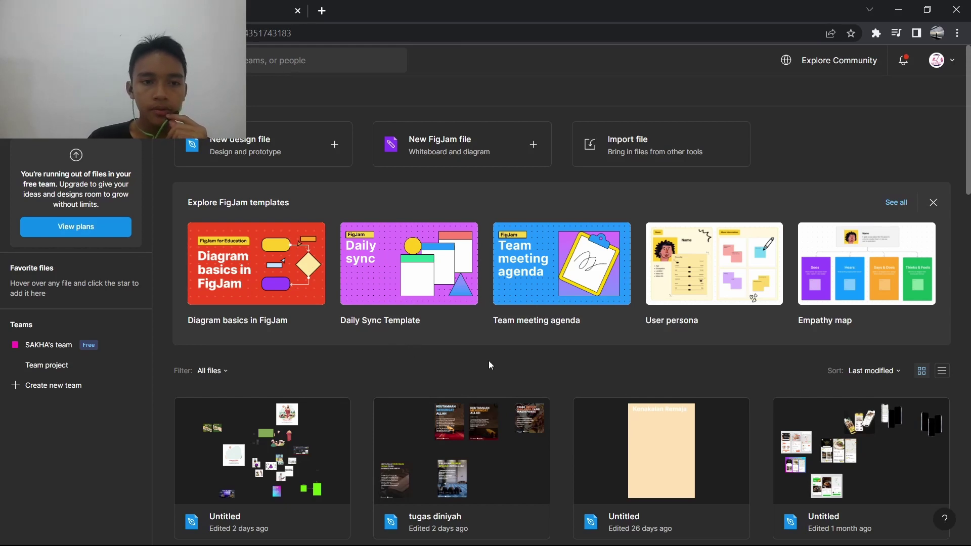
left_click(282, 133)
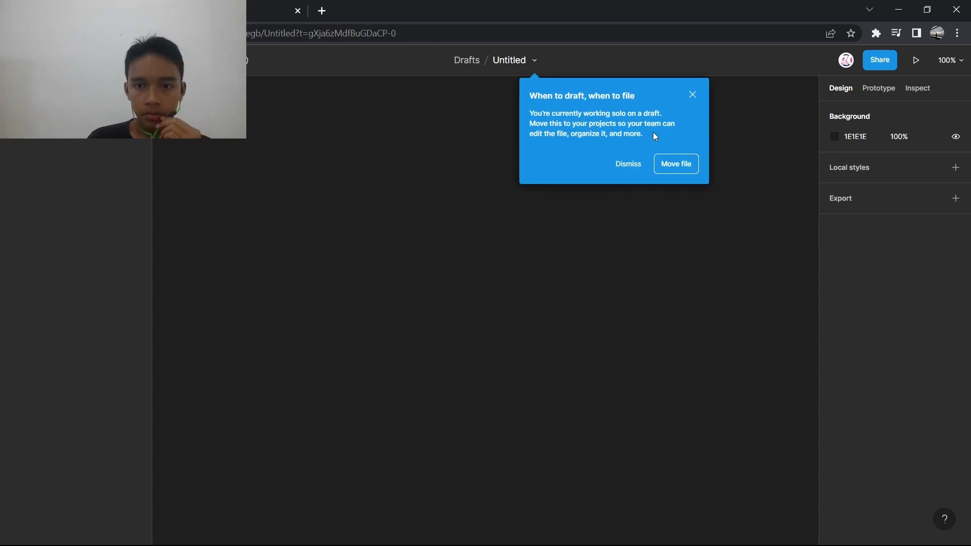
left_click(692, 97)
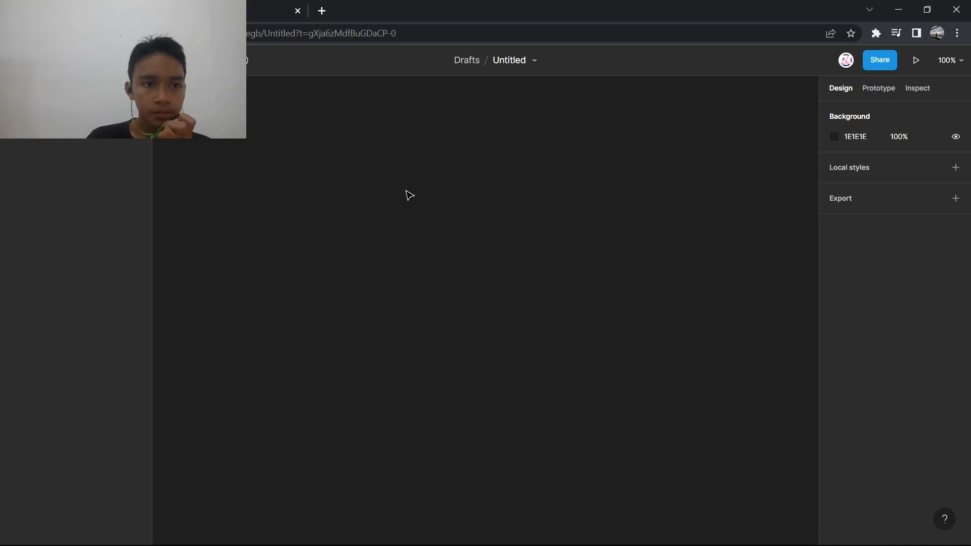
left_click_drag(545, 248, 418, 284)
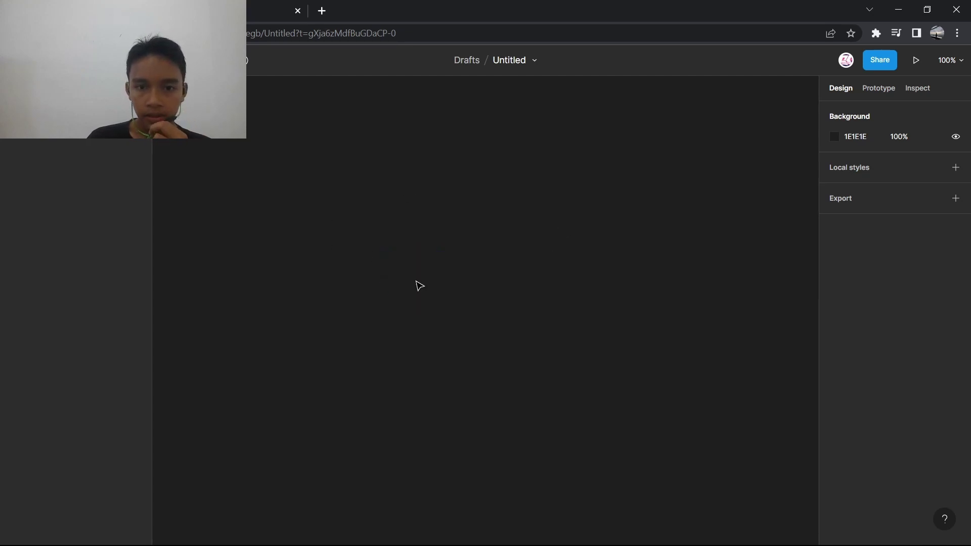
left_click_drag(195, 94, 761, 519)
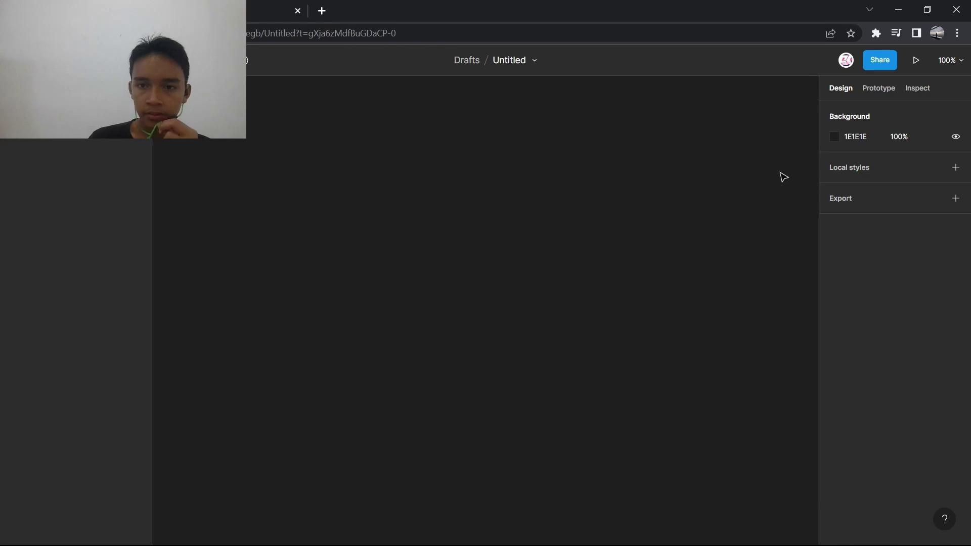
left_click_drag(797, 133, 291, 452)
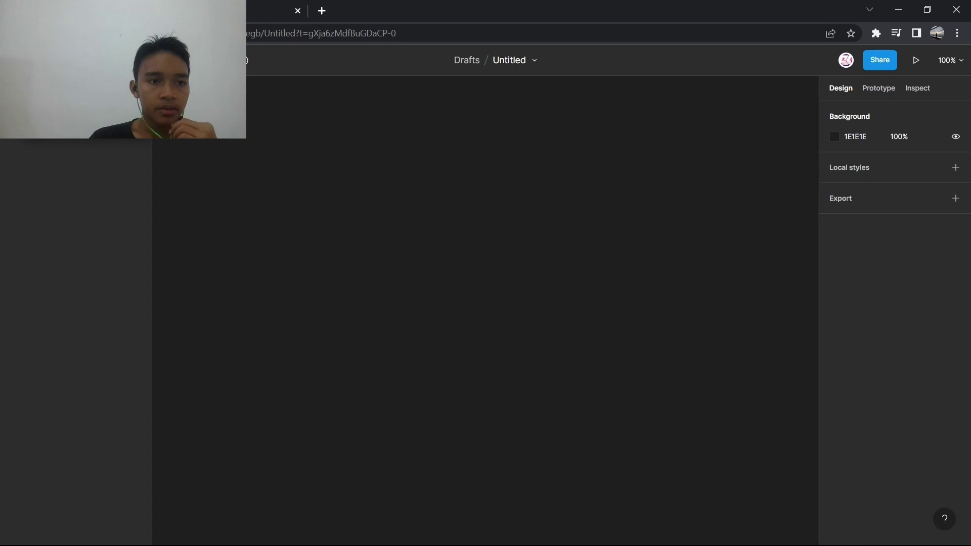
- Add a frame to the empty canvas using the Desktop preset, 1440×1024
key("f")
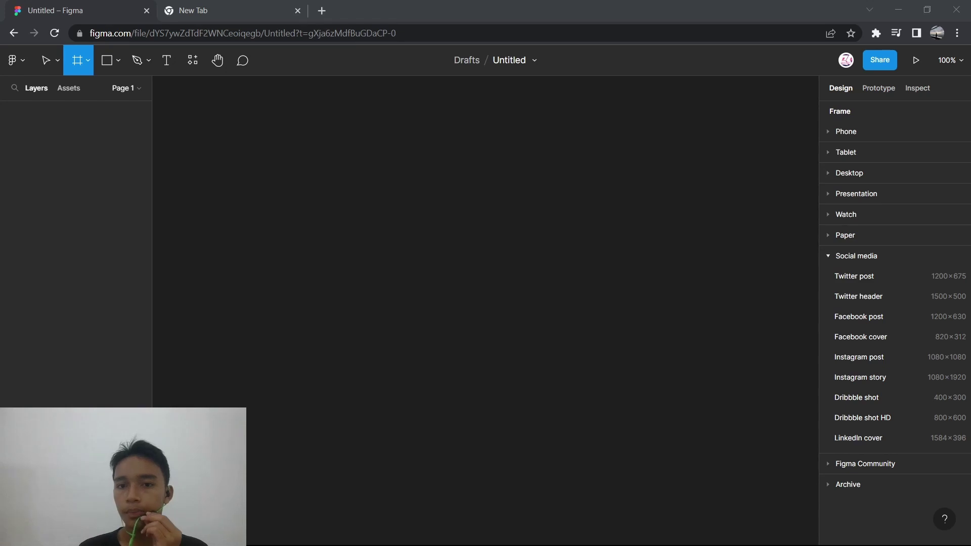
left_click(860, 7)
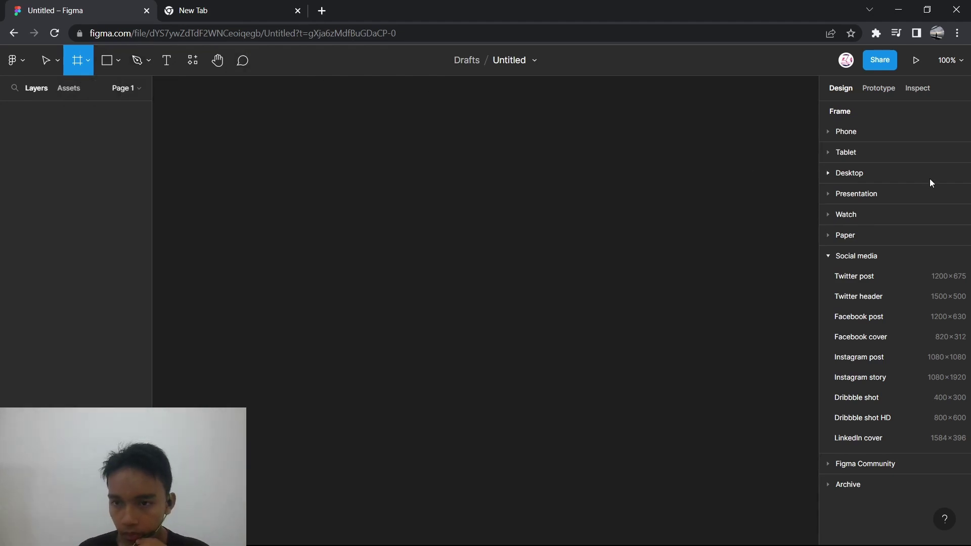
left_click(836, 174)
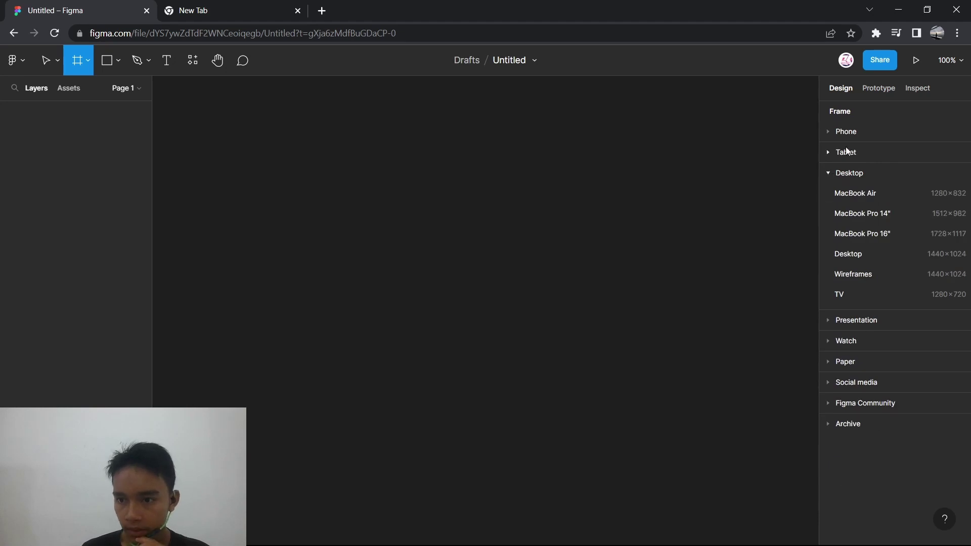
left_click(878, 255)
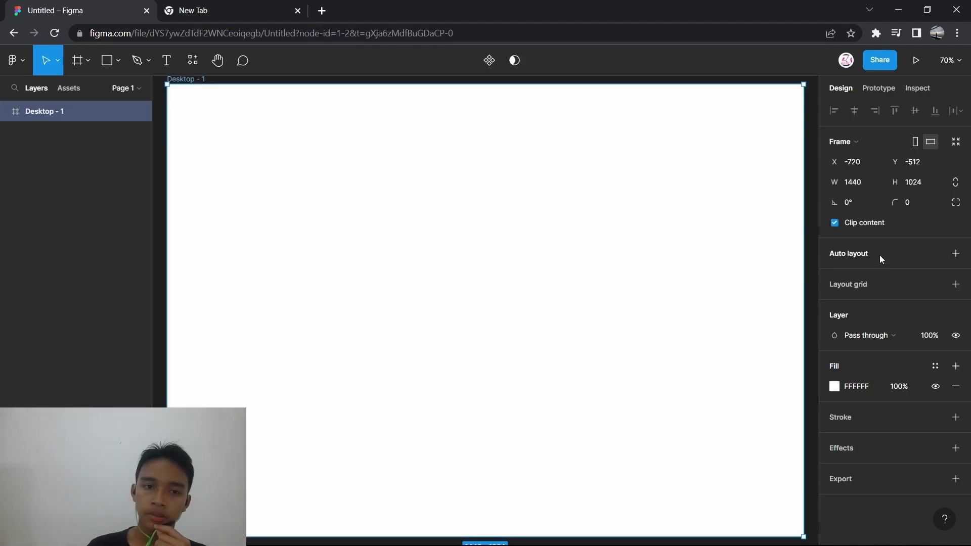
scroll(570, 258, "down", 3)
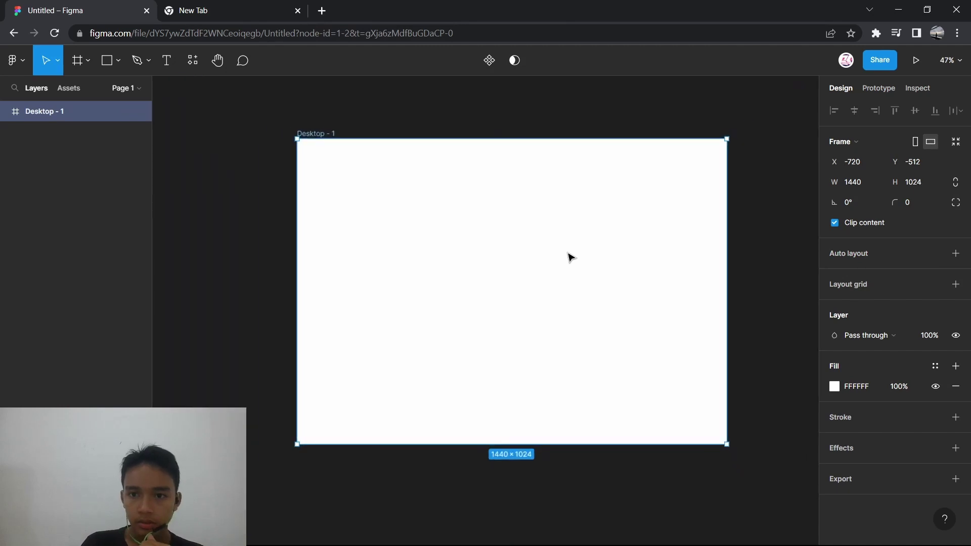
scroll(570, 258, "right", 2)
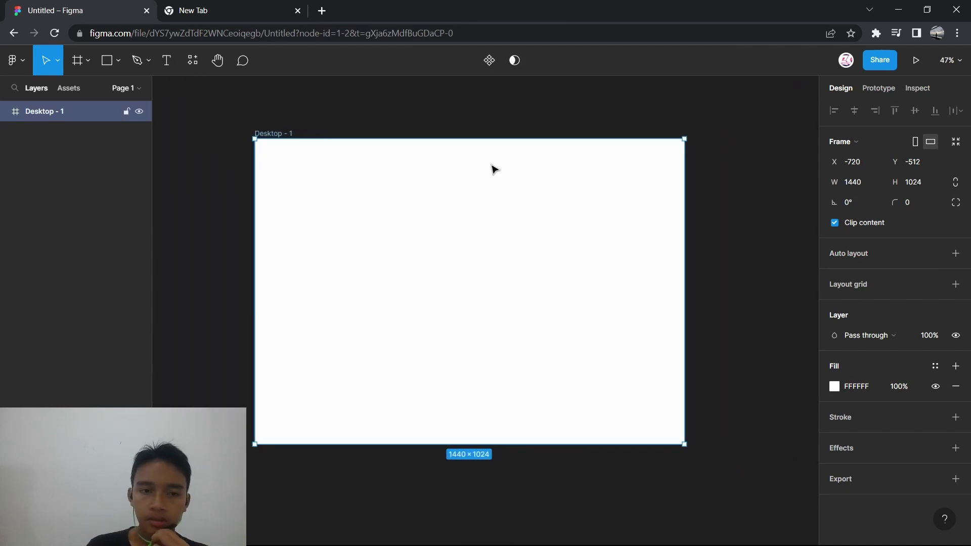
left_click(315, 126)
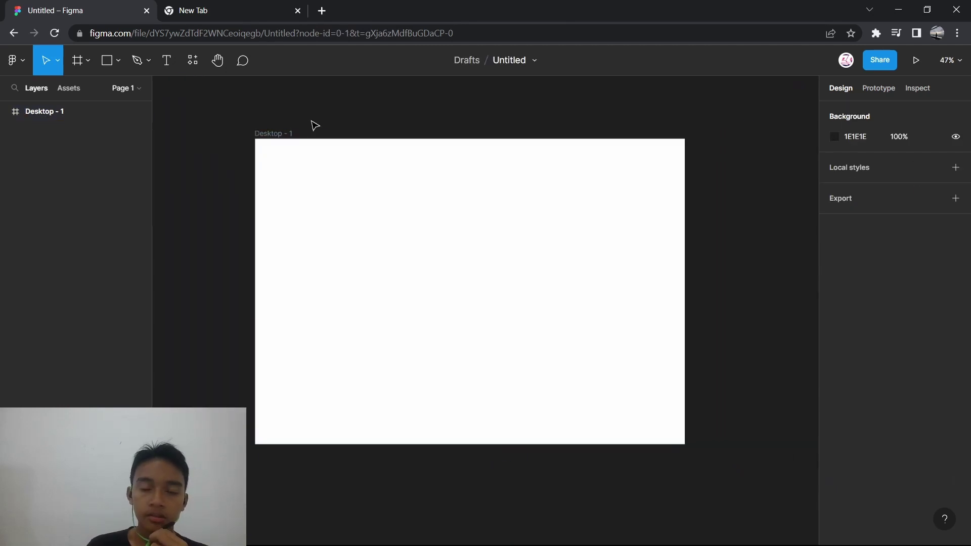
- Change the desktop frame's fill to the very dark blue 000211
left_click(283, 134)
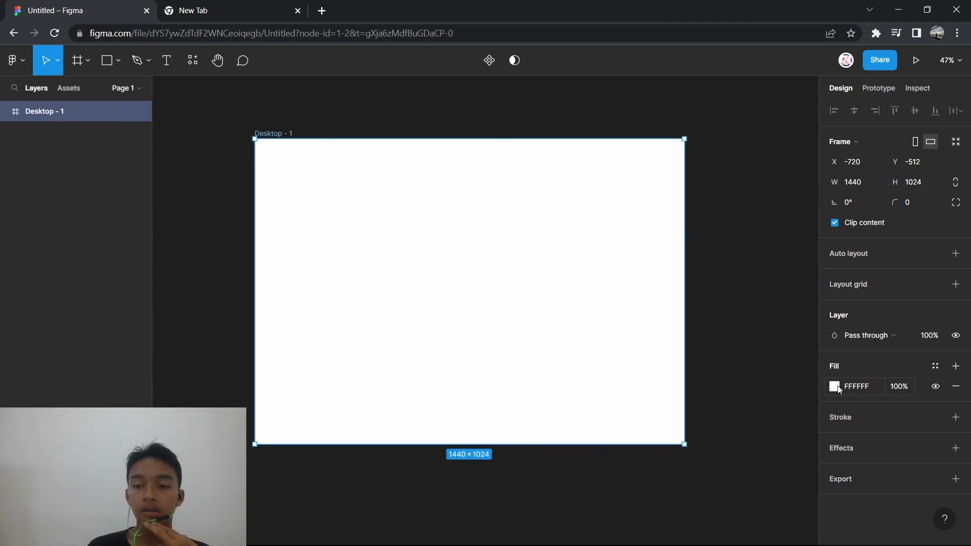
left_click(836, 387)
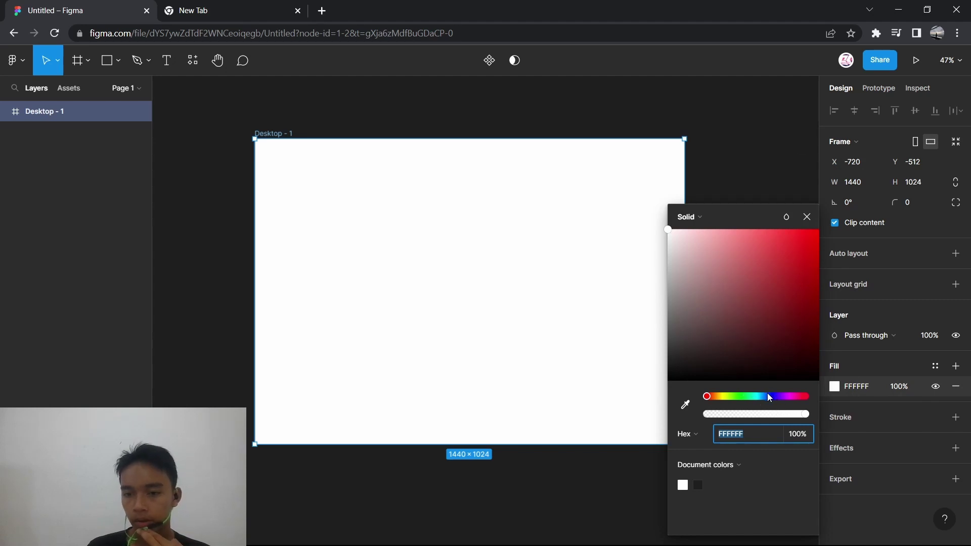
left_click_drag(765, 393, 771, 395)
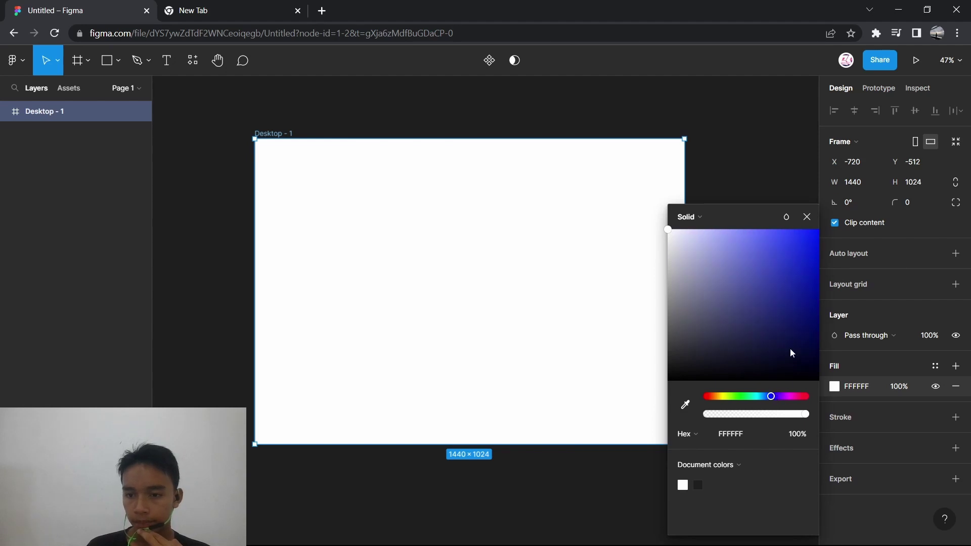
left_click_drag(790, 348, 837, 370)
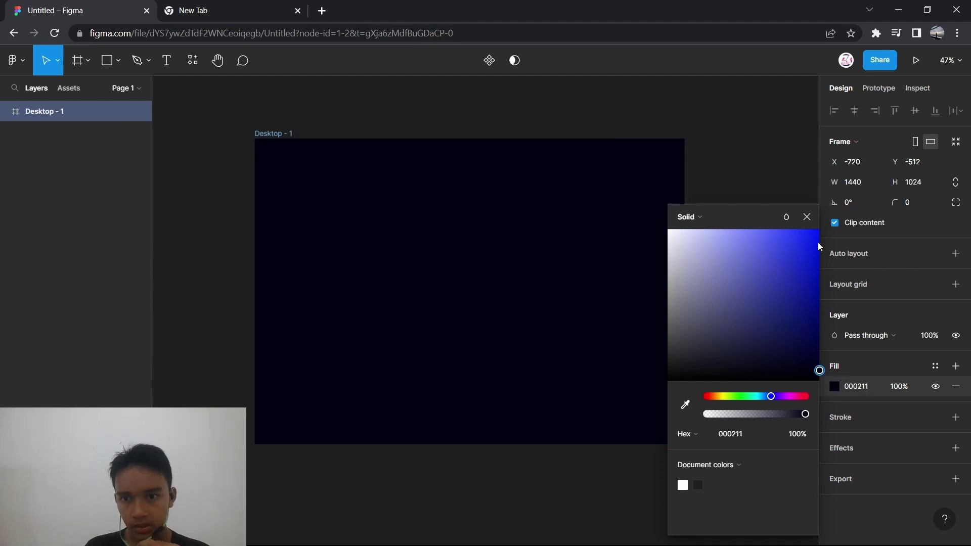
left_click(806, 216)
left_click(734, 145)
- Draw a rectangle about 1440×59 from the frame's top-left corner, spanning its full width as a header bar
scroll(734, 145, "right", 2)
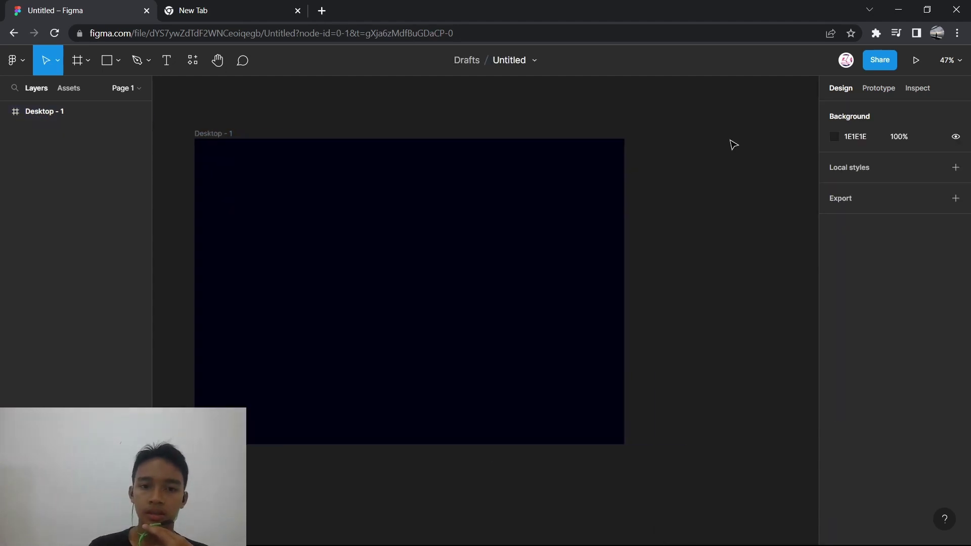
scroll(734, 145, "left", 3)
scroll(733, 145, "up", 1)
scroll(734, 145, "down", 1)
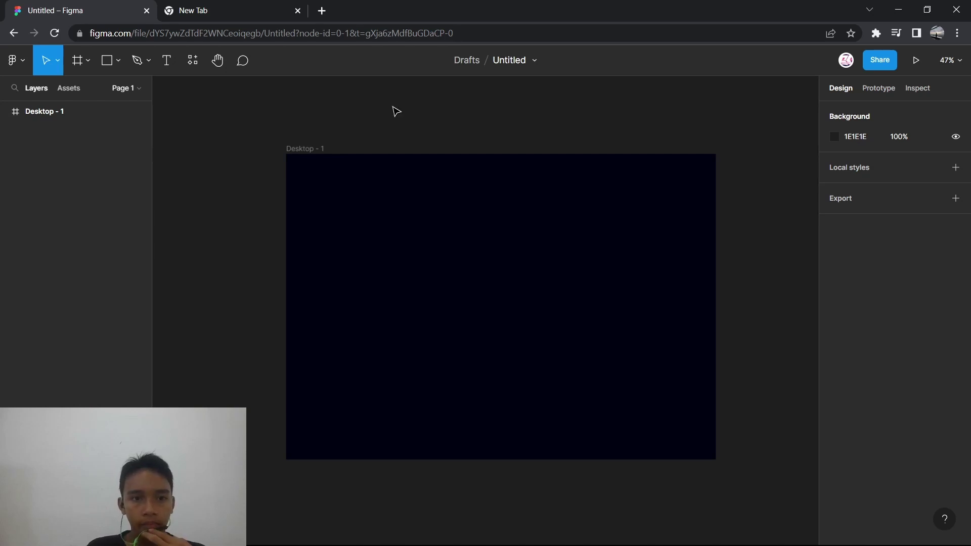
left_click(117, 61)
left_click(117, 63)
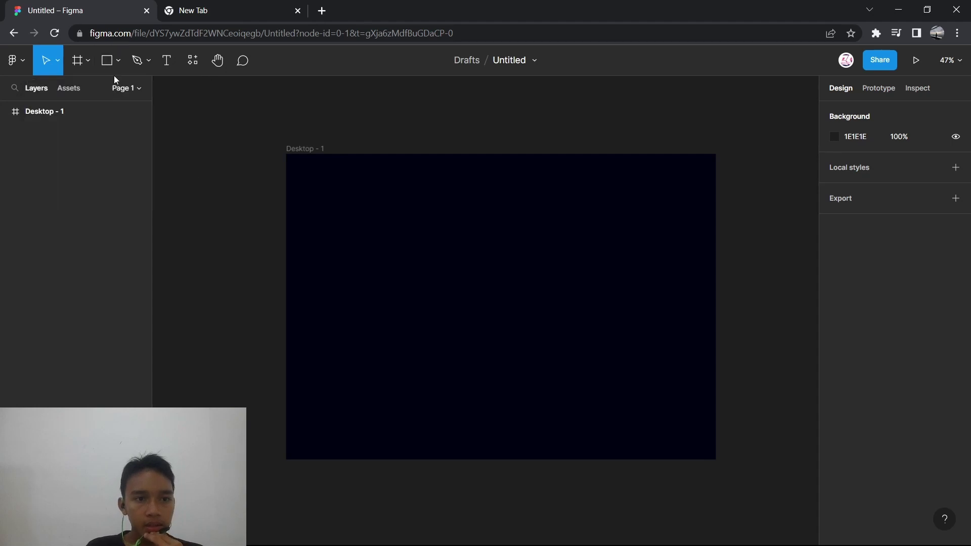
left_click(107, 60)
left_click(119, 66)
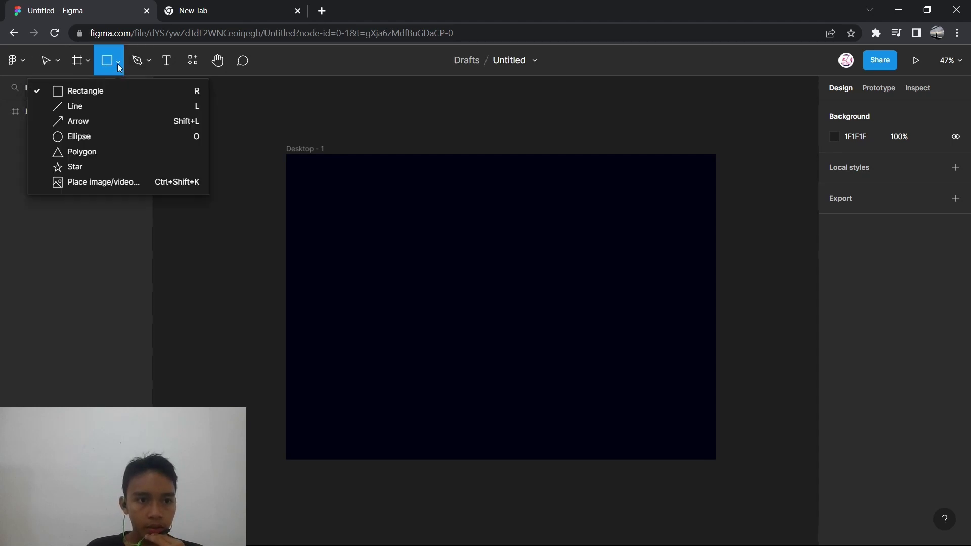
left_click(124, 91)
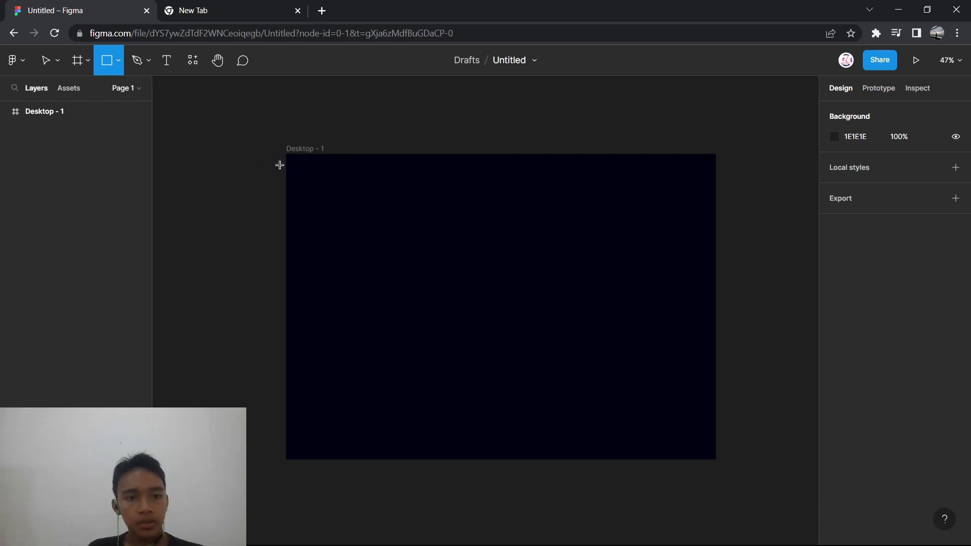
scroll(303, 177, "up", 5)
scroll(273, 124, "up", 5)
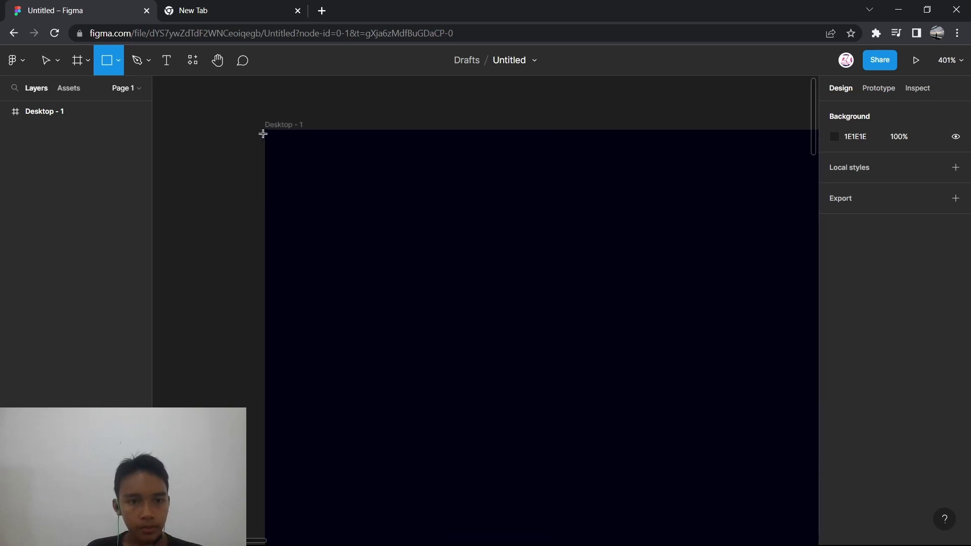
mouse_move(265, 130)
left_mouse_down()
mouse_move(638, 216)
mouse_move(700, 208)
left_mouse_up()
scroll(621, 212, "down", 5)
scroll(638, 217, "right", 5)
scroll(652, 217, "down", 2)
scroll(688, 208, "down", 5)
scroll(702, 205, "up", 1)
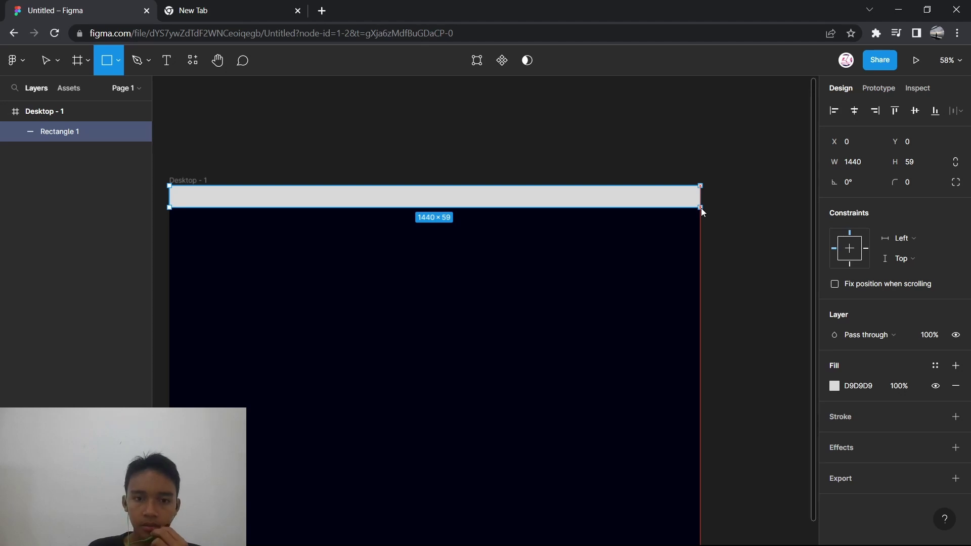
- Stretch the header rectangle downward to a height of about 83
left_click_drag(701, 208, 700, 216)
left_click(663, 153)
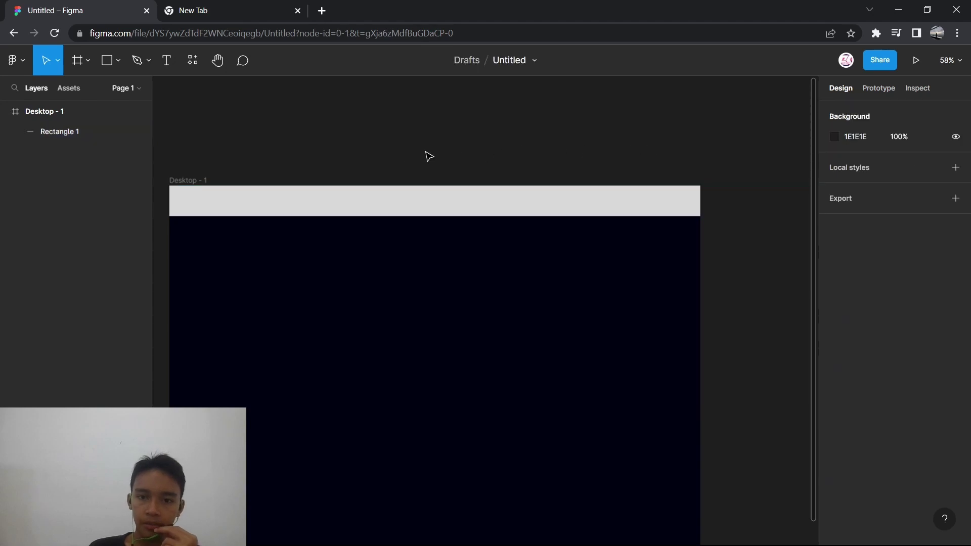
left_click(400, 205)
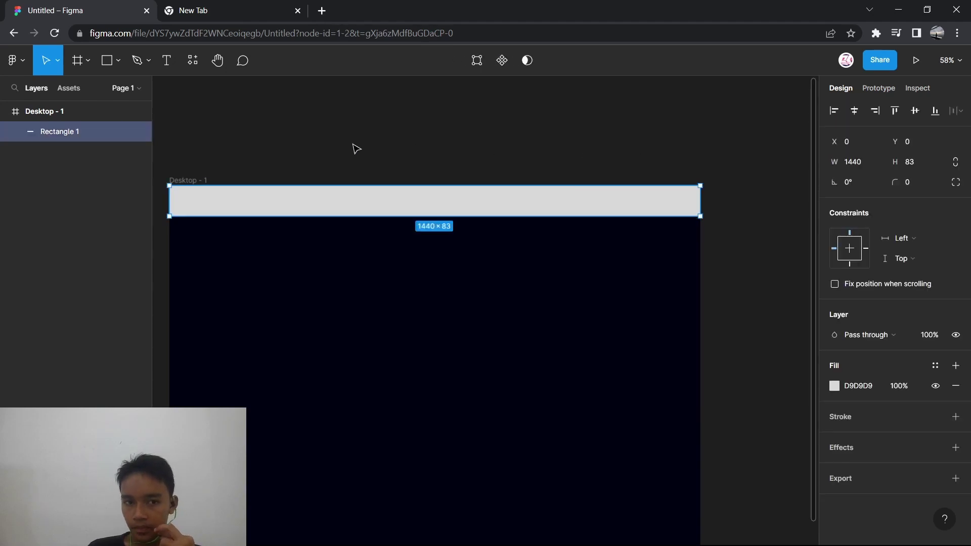
- Set the desktop frame's fill to the dark navy 01001E
left_click(192, 180)
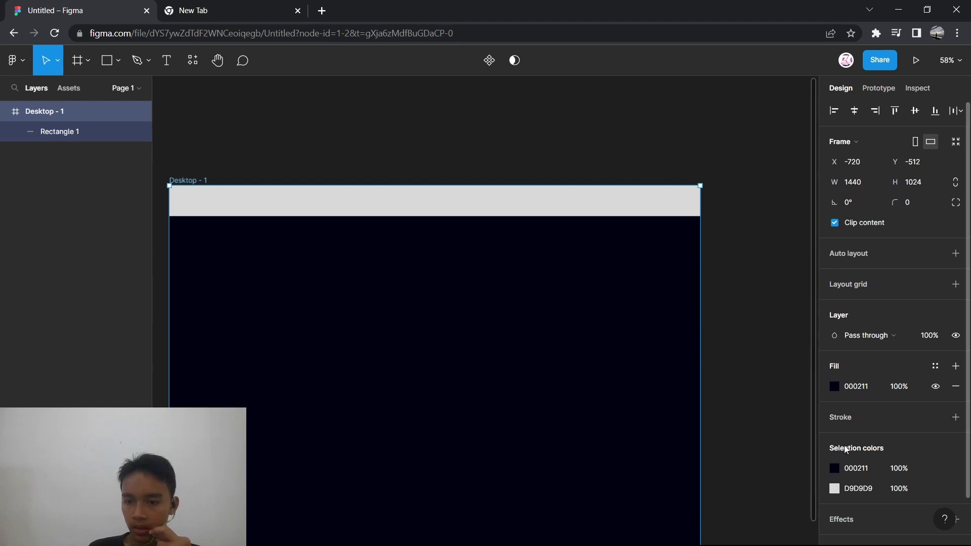
left_click(833, 387)
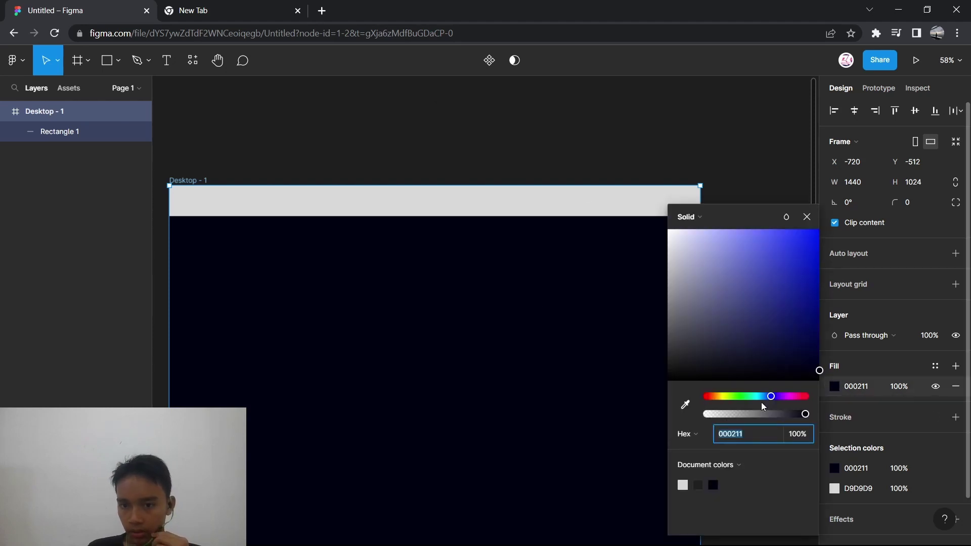
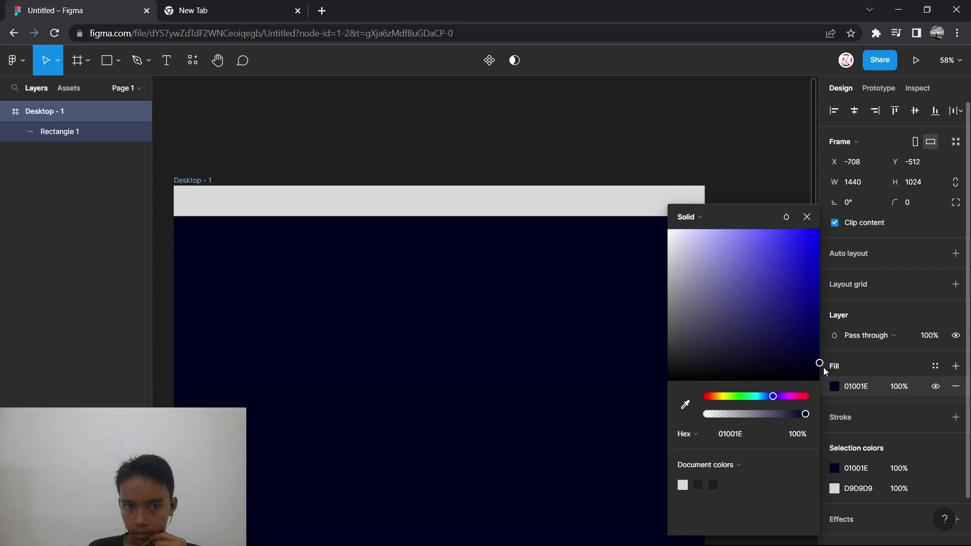
left_click(767, 168)
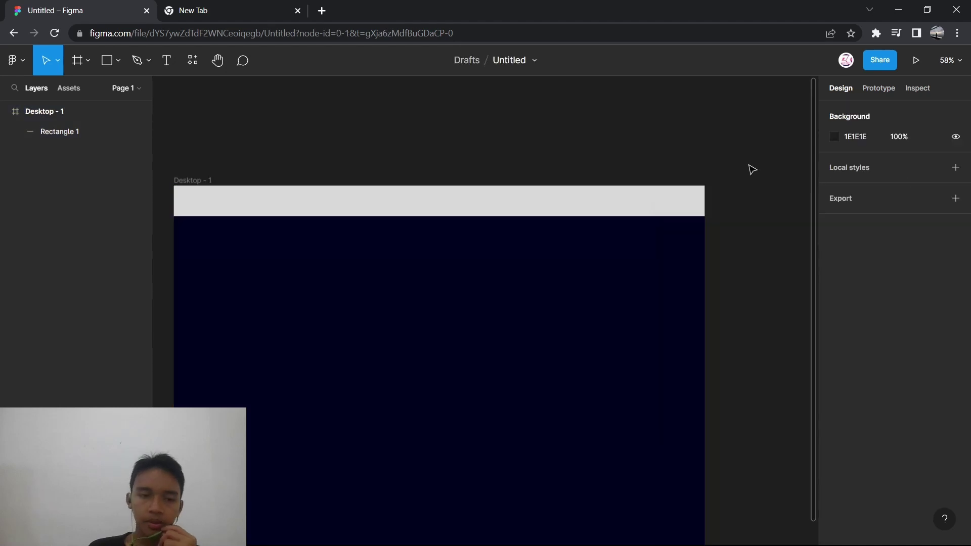
- Change the header rectangle's fill colour to solid black 000000
scroll(749, 169, "down", 2)
scroll(750, 169, "down", 2, "ctrl")
scroll(749, 169, "up", 3)
scroll(749, 169, "right", 1)
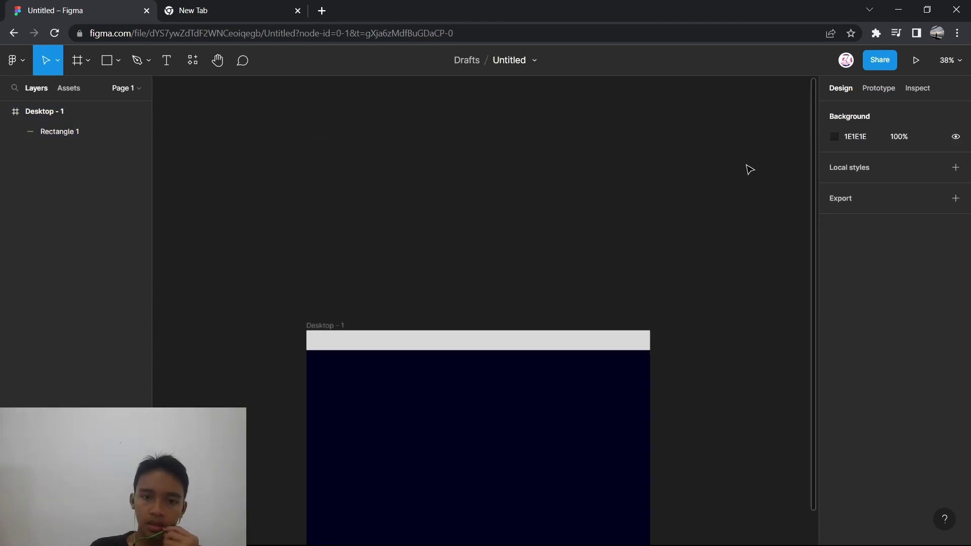
scroll(749, 169, "down", 1)
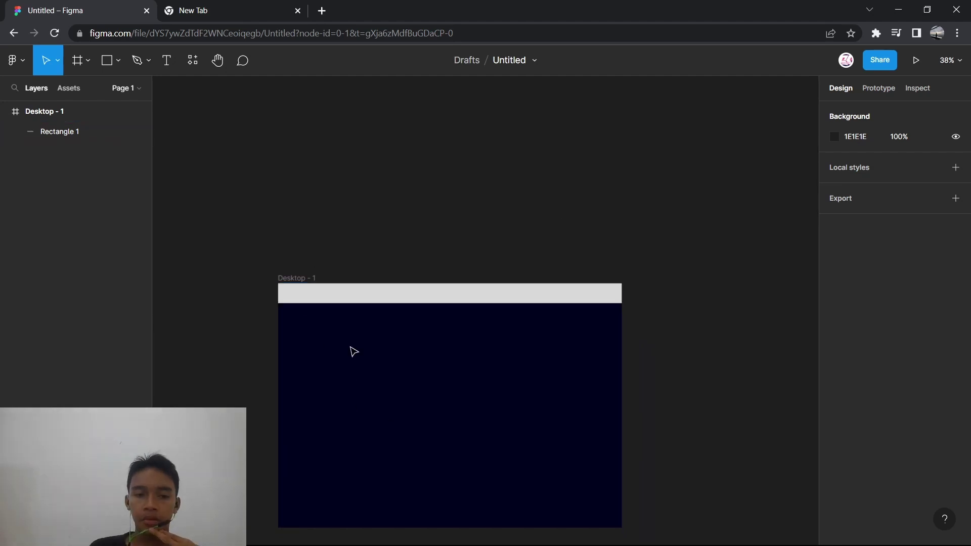
left_click(291, 278)
left_click(385, 246)
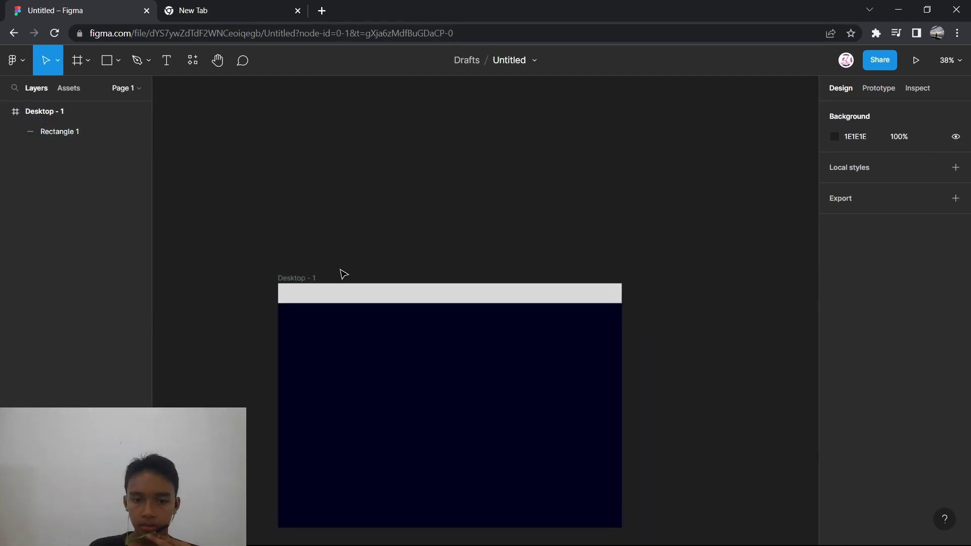
left_click(332, 296)
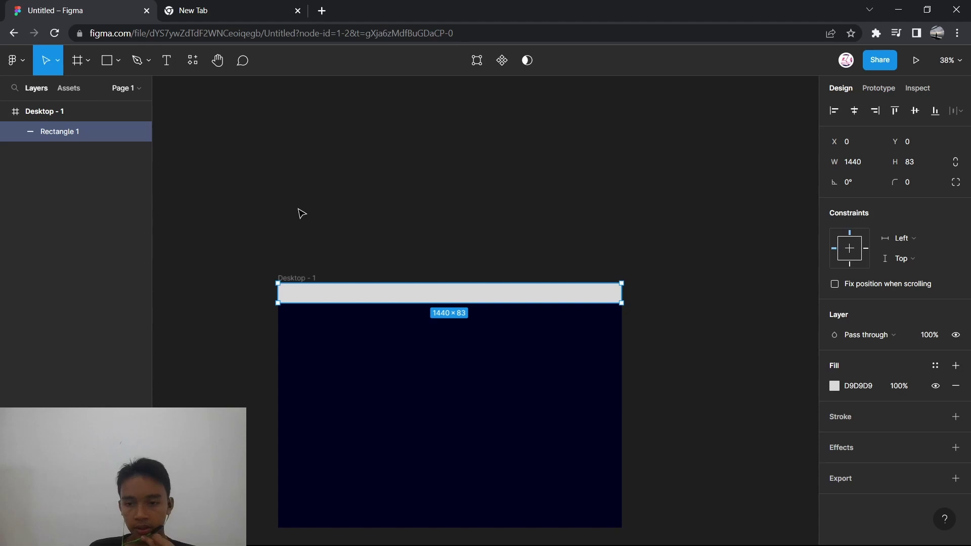
left_click(834, 387)
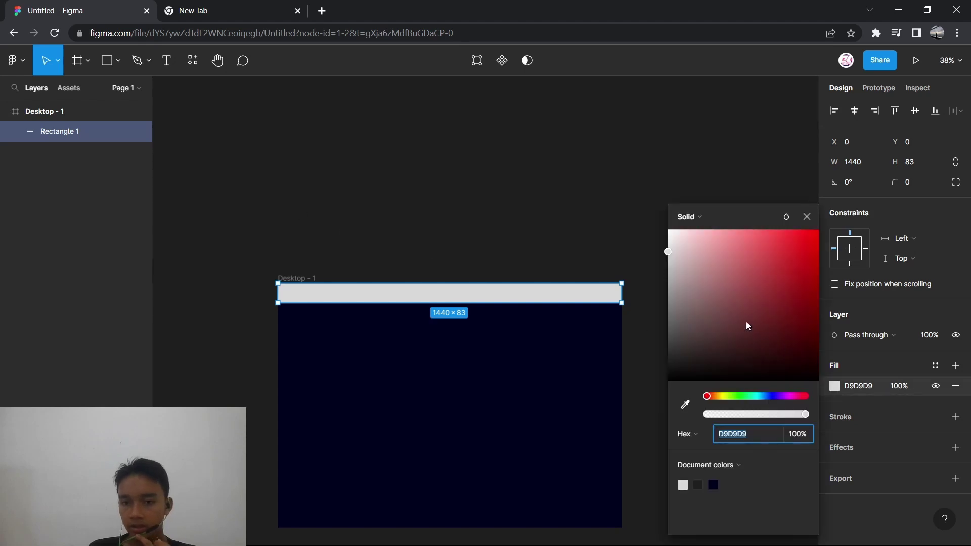
left_click_drag(746, 325, 566, 420)
left_click(524, 224)
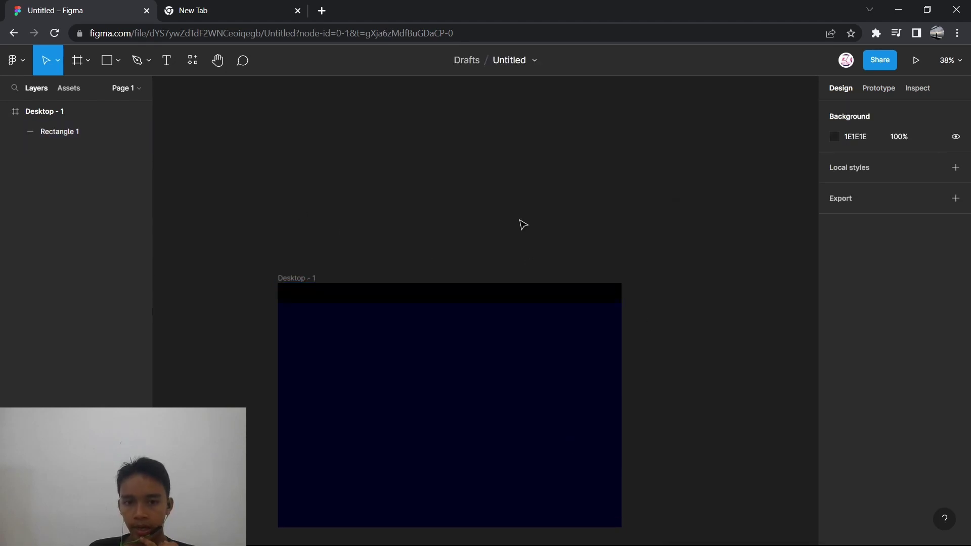
- Try progressively lower opacities on the black header rectangle, ending at 10%
left_click(566, 298)
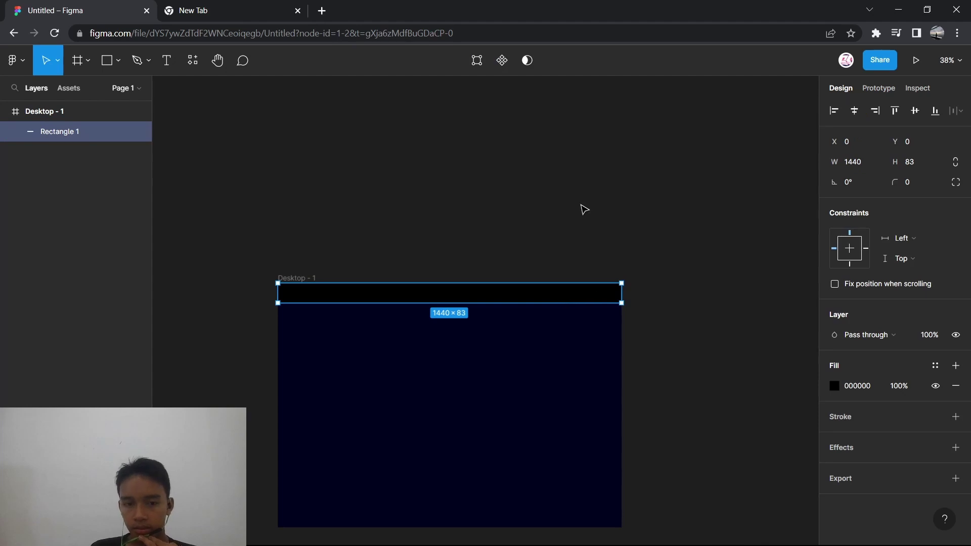
scroll(585, 210, "up", 5, "ctrl")
scroll(584, 209, "down", 5)
scroll(584, 209, "left", 3)
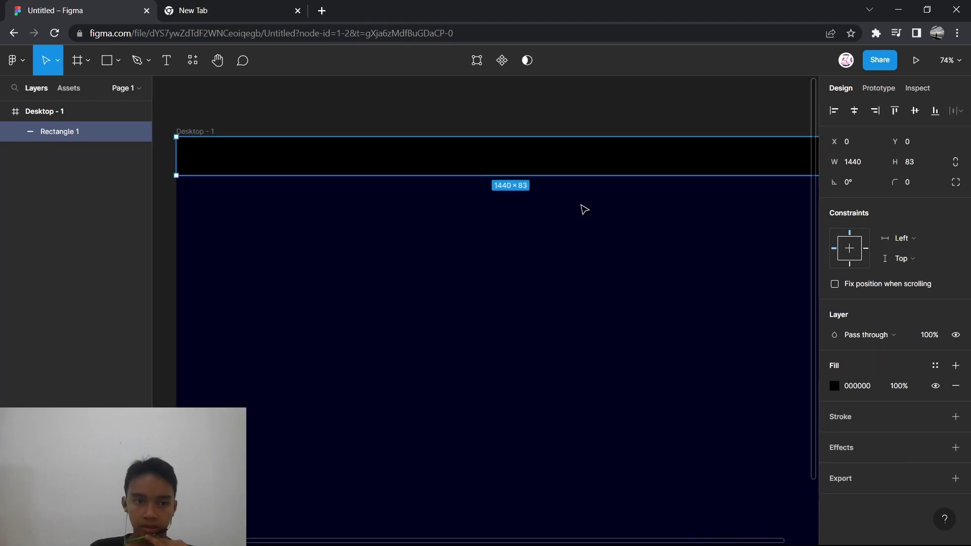
scroll(584, 209, "down", 2, "ctrl")
scroll(584, 209, "right", 2)
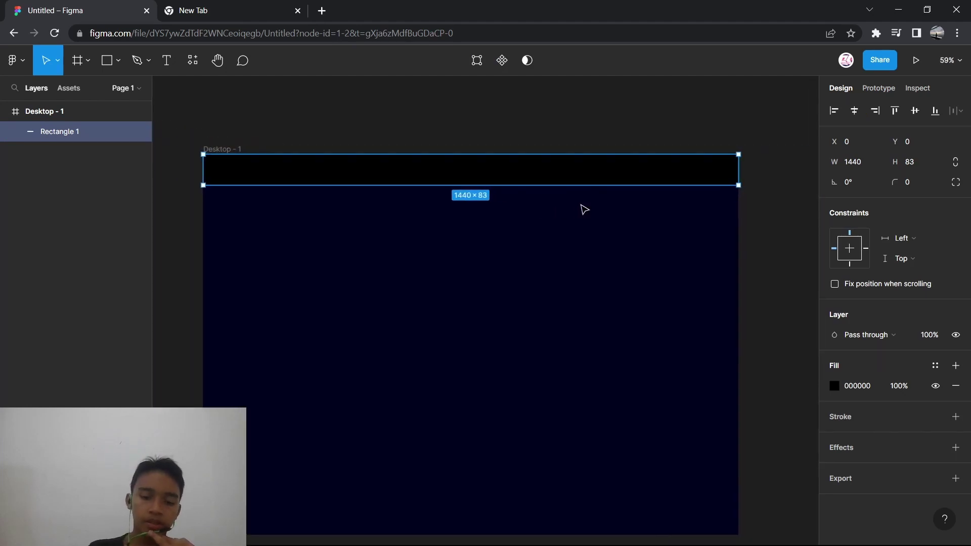
key("8")
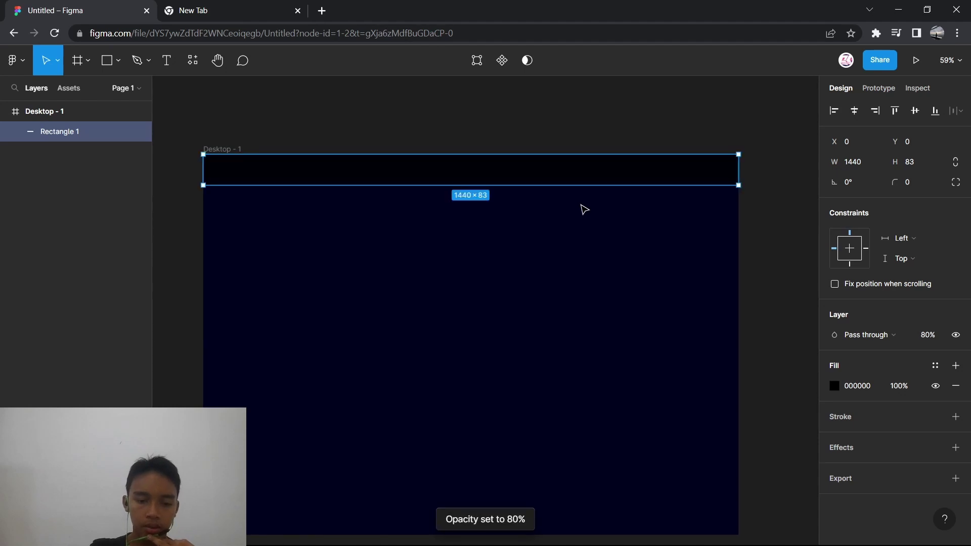
key("5")
key("4")
key("3")
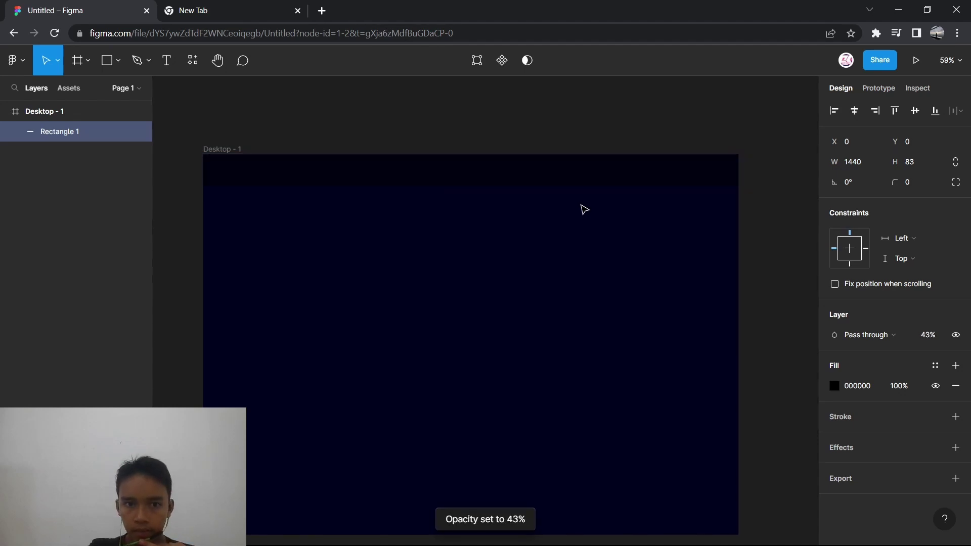
key("3")
key("2")
key("2")
key("1")
key("1")
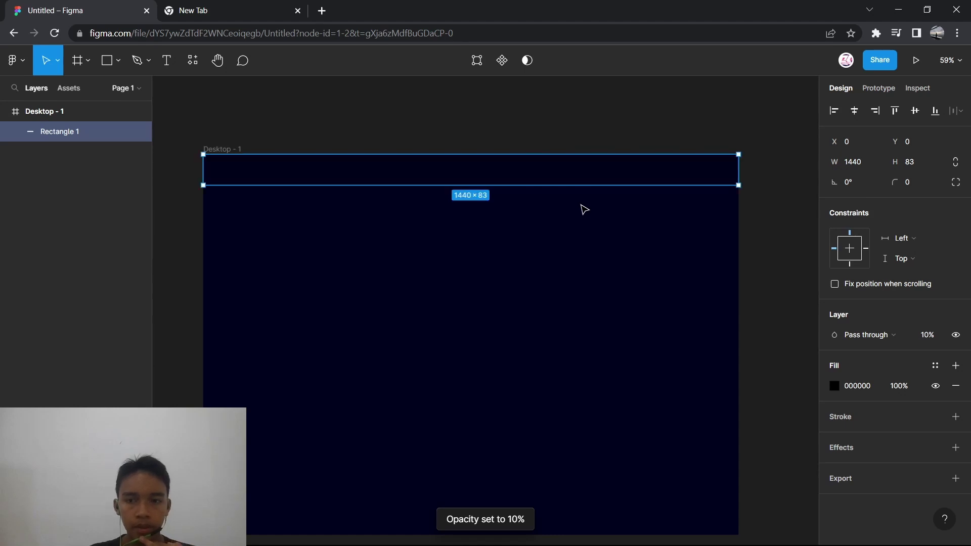
left_click(541, 104)
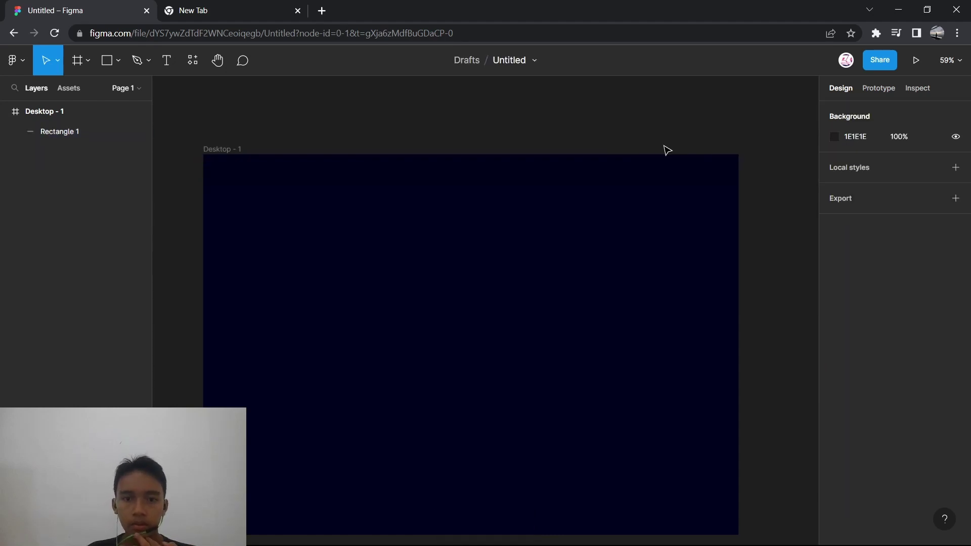
- Stretch the header rectangle downward to a height of about 139, keeping its full 1440 width
scroll(666, 150, "up", 5)
scroll(666, 150, "up", 3, "ctrl")
scroll(667, 150, "down", 5)
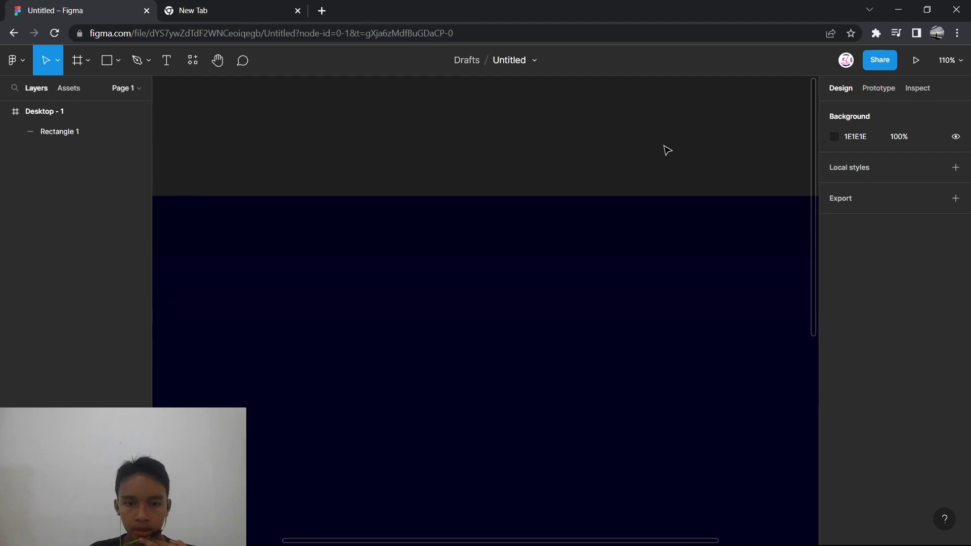
scroll(666, 149, "left", 3)
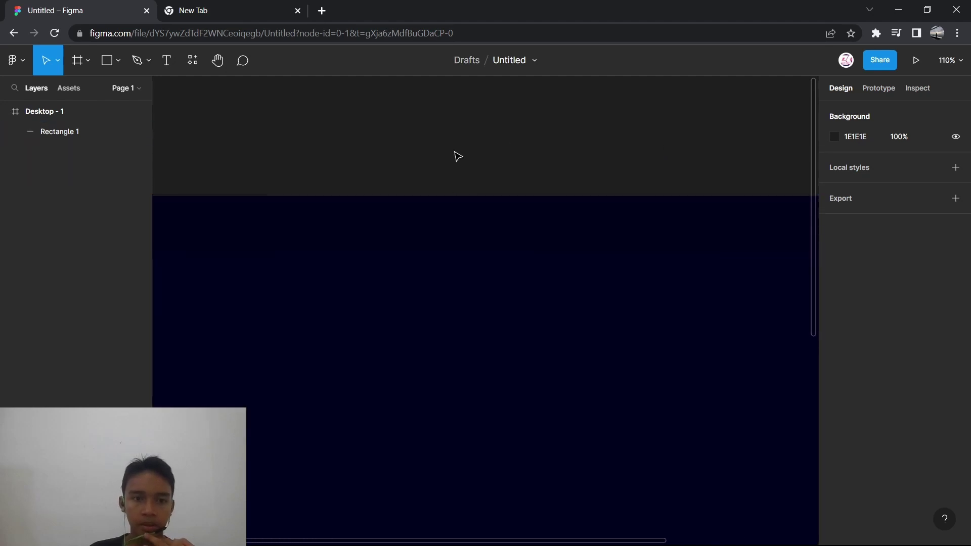
scroll(430, 147, "down", 3)
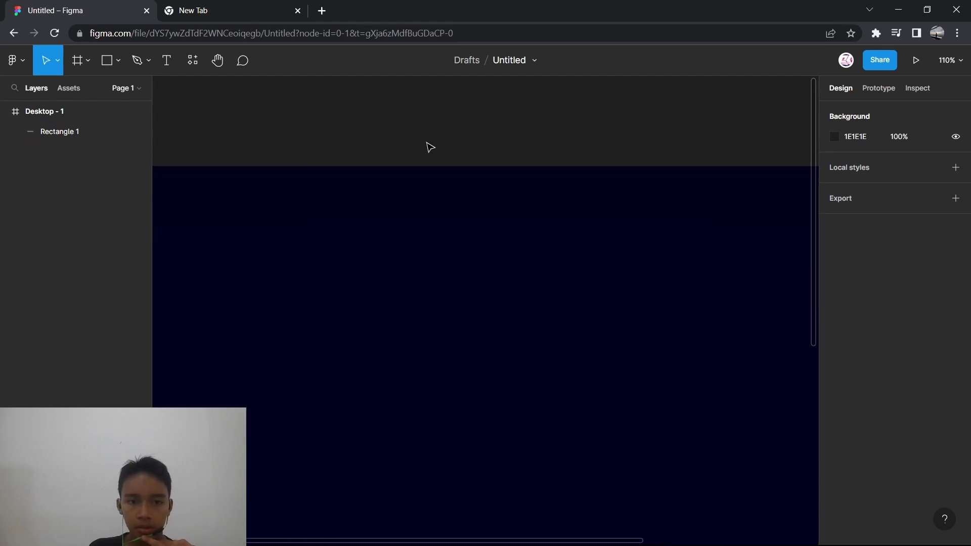
scroll(429, 147, "down", 5, "ctrl")
scroll(430, 147, "up", 2)
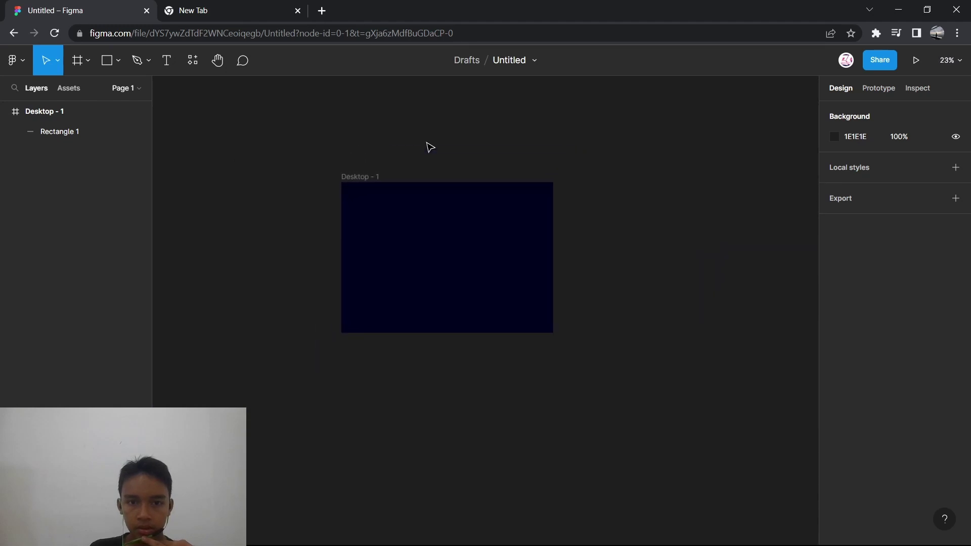
scroll(429, 147, "up", 3, "ctrl")
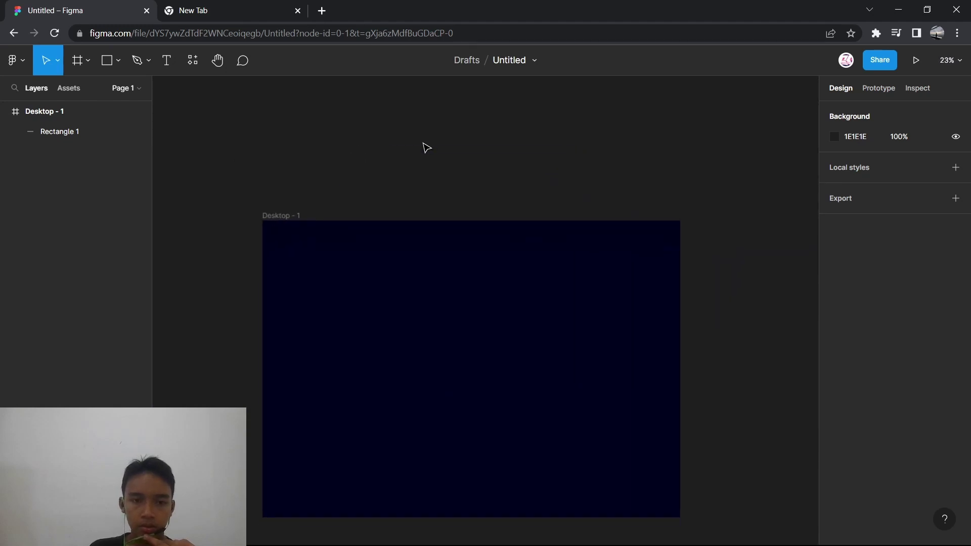
left_click(449, 231)
left_click_drag(441, 244, 441, 261)
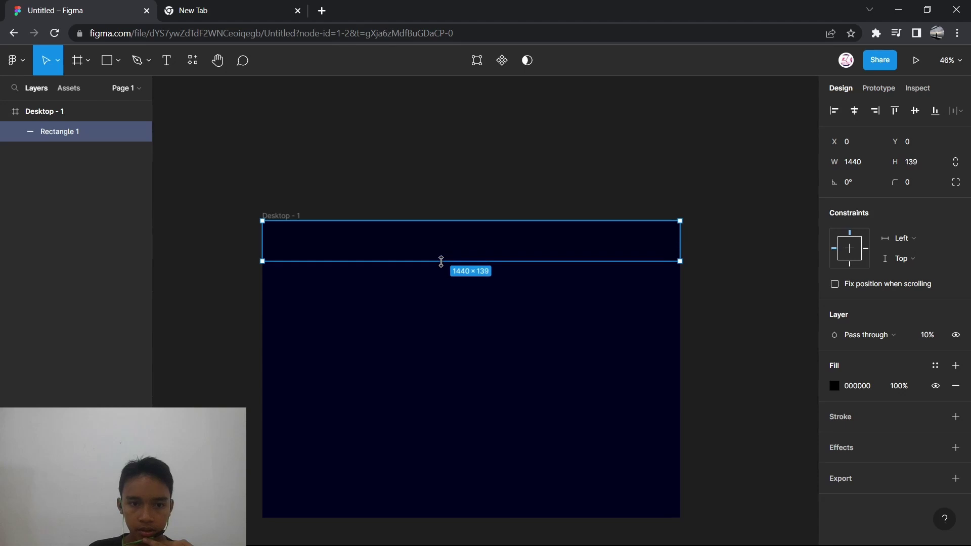
left_click(459, 167)
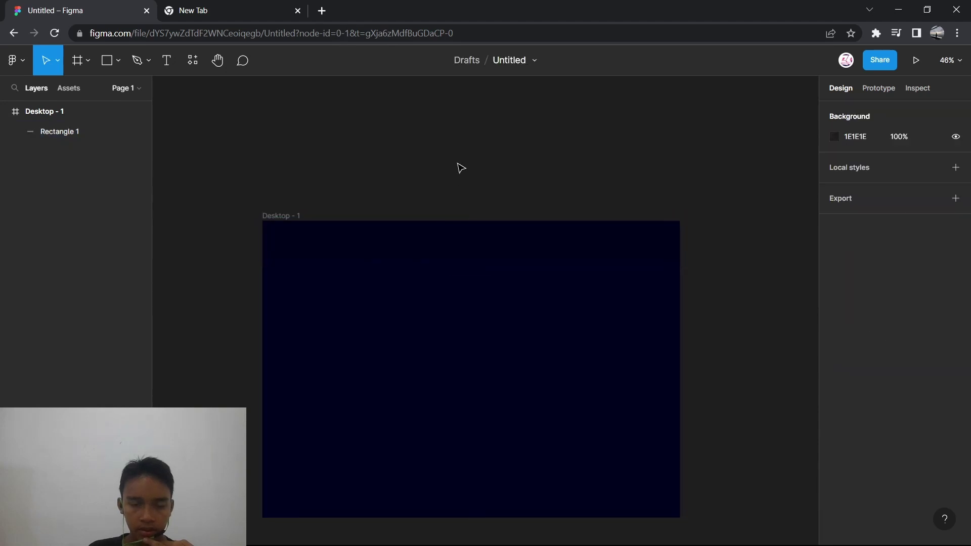
- Shift the header rectangle up to about Y -11 and set its opacity to 30%
left_click(307, 244)
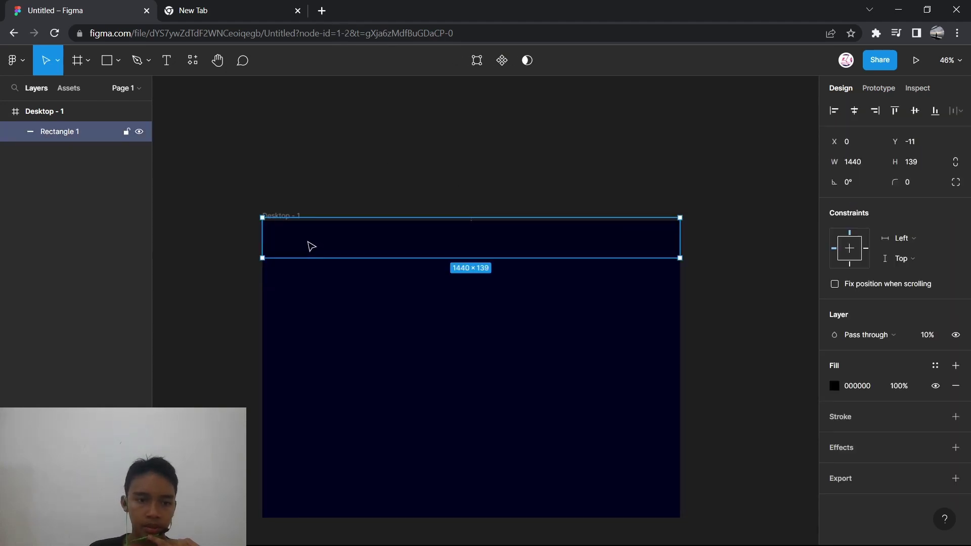
key("2")
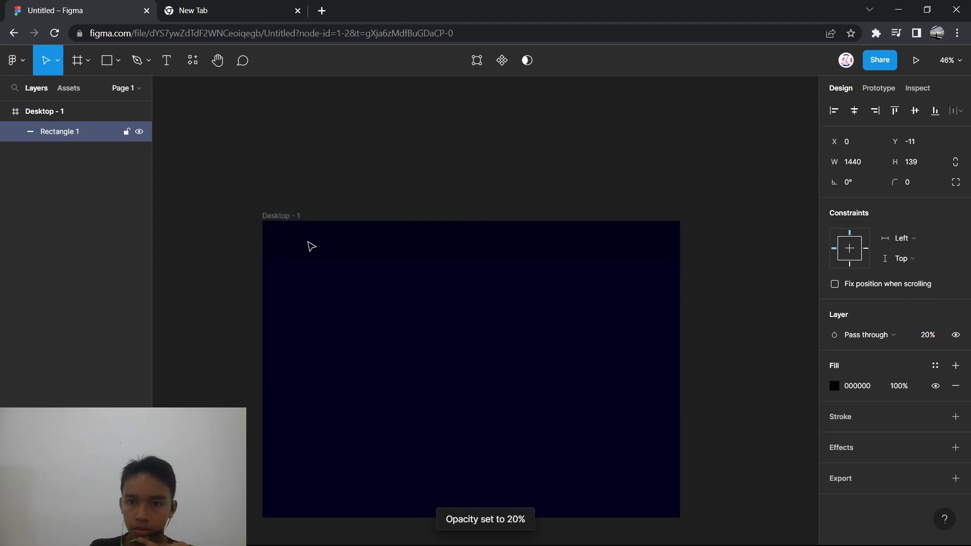
key("3")
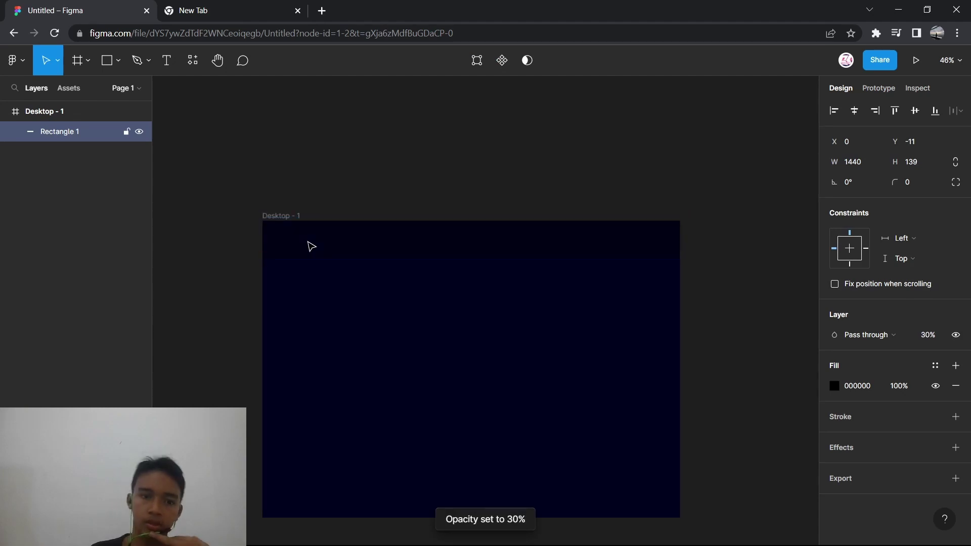
left_click(421, 140)
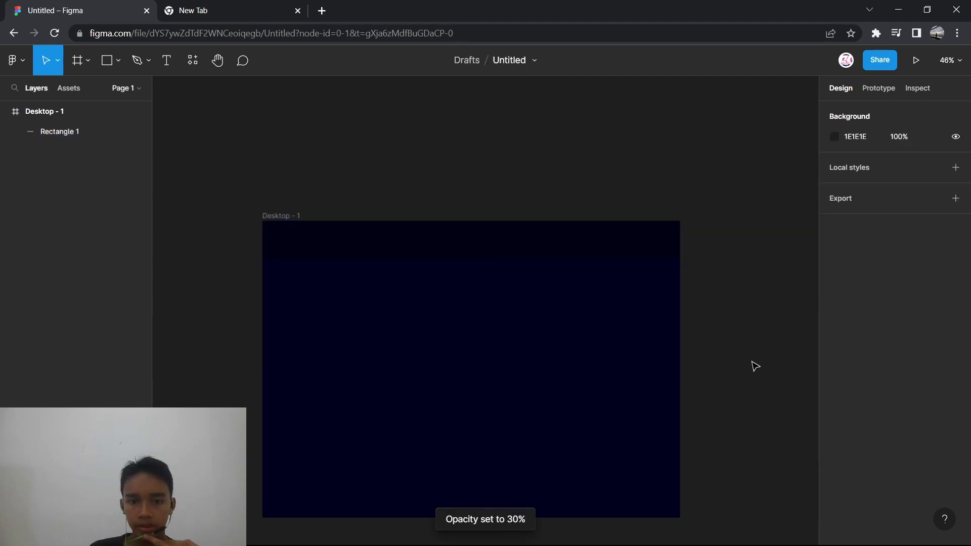
- Add the text "Room.co" on the empty canvas just left of the desktop frame's header
scroll(686, 360, "down", 2)
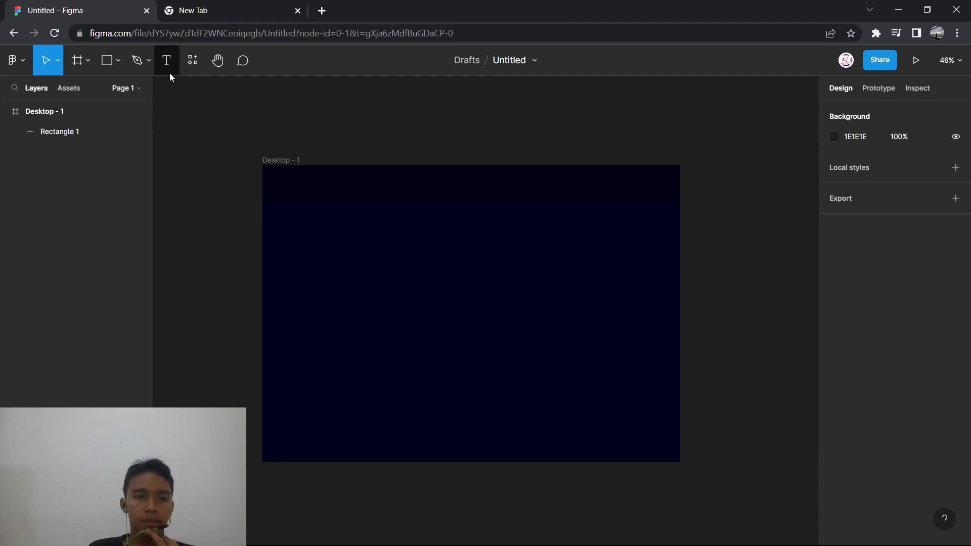
left_click(169, 73)
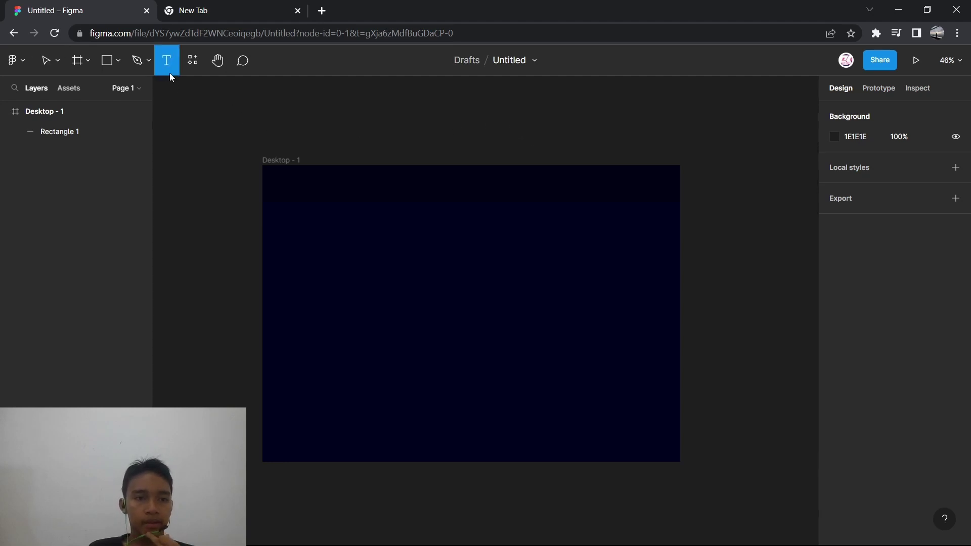
left_click(222, 175)
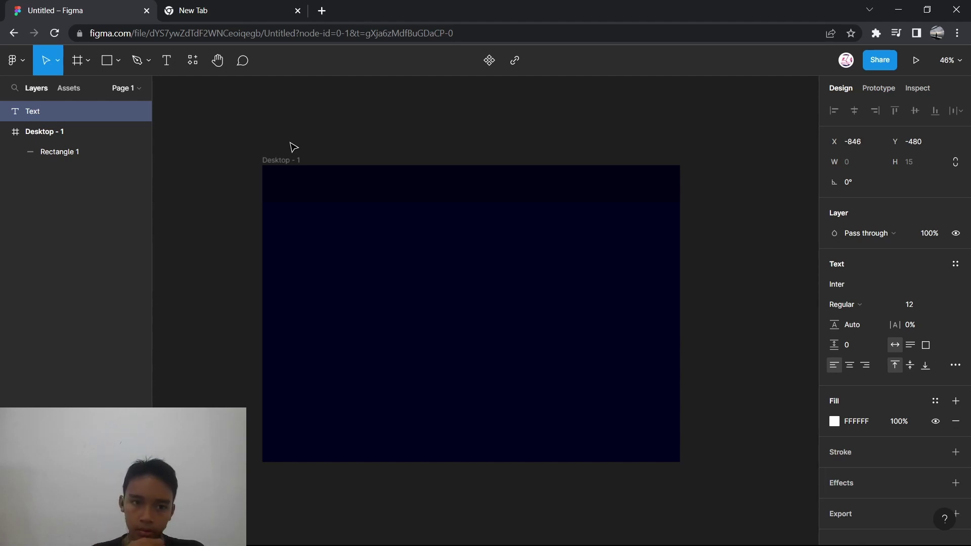
type("R")
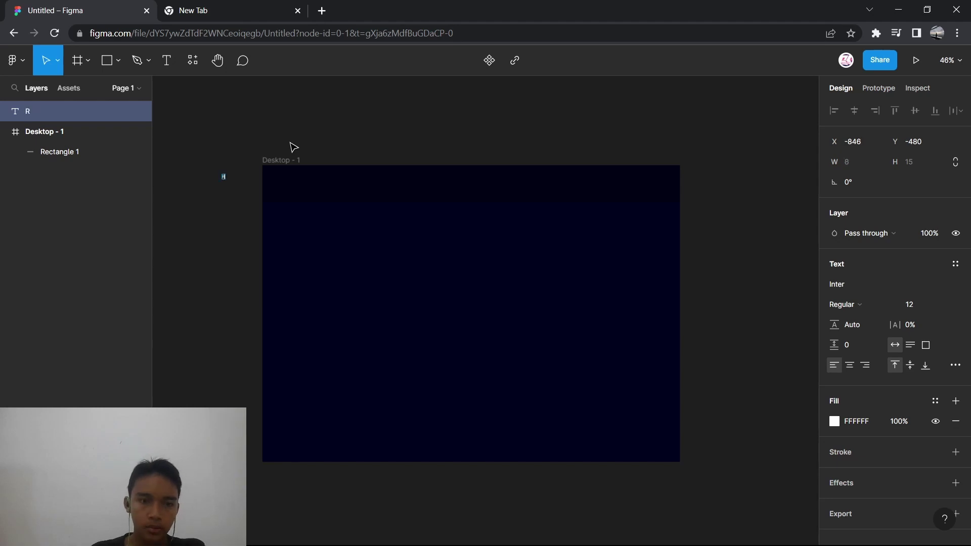
type("oom.co")
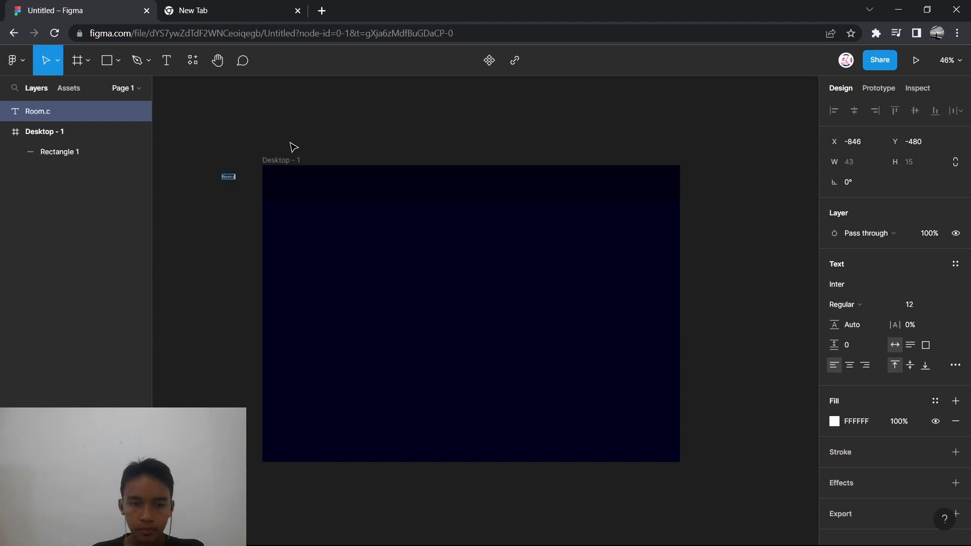
left_click(167, 62)
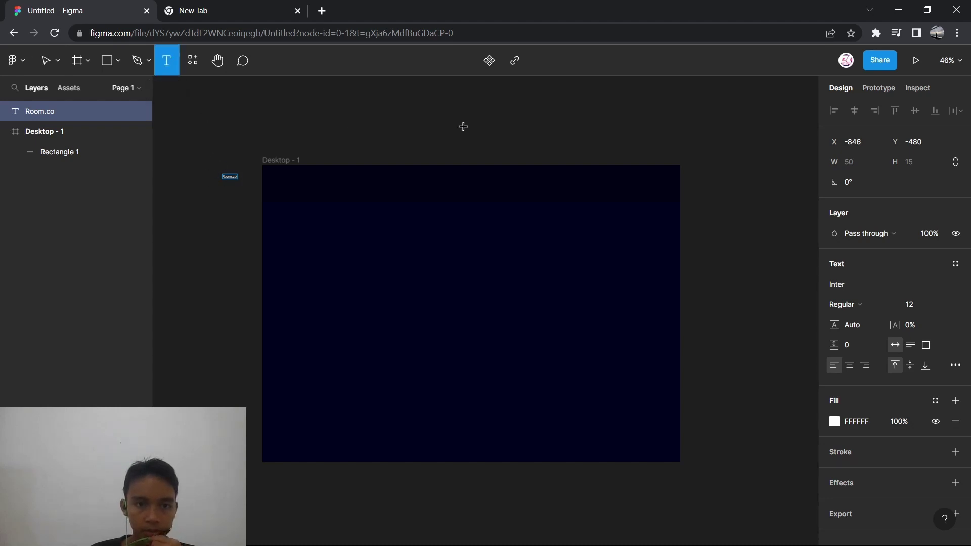
left_click(324, 123)
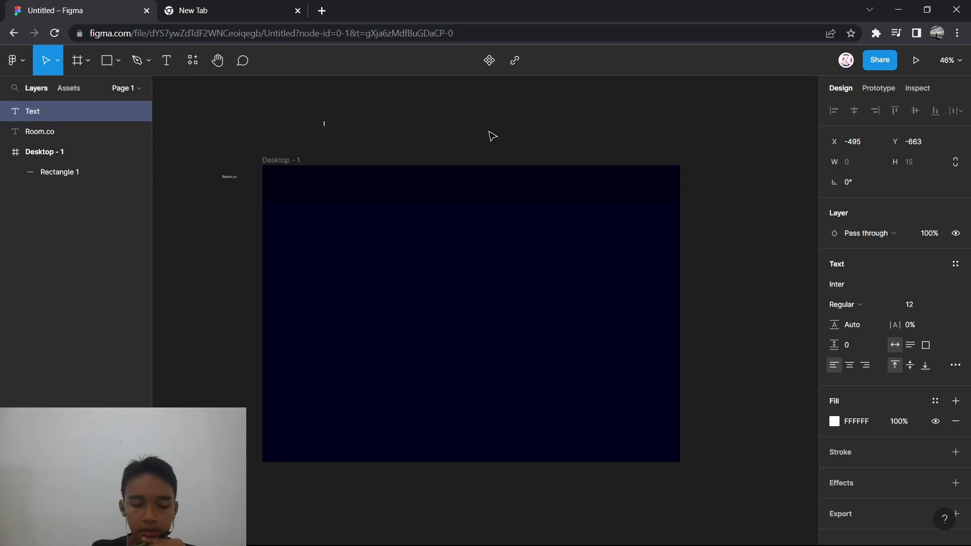
type("R")
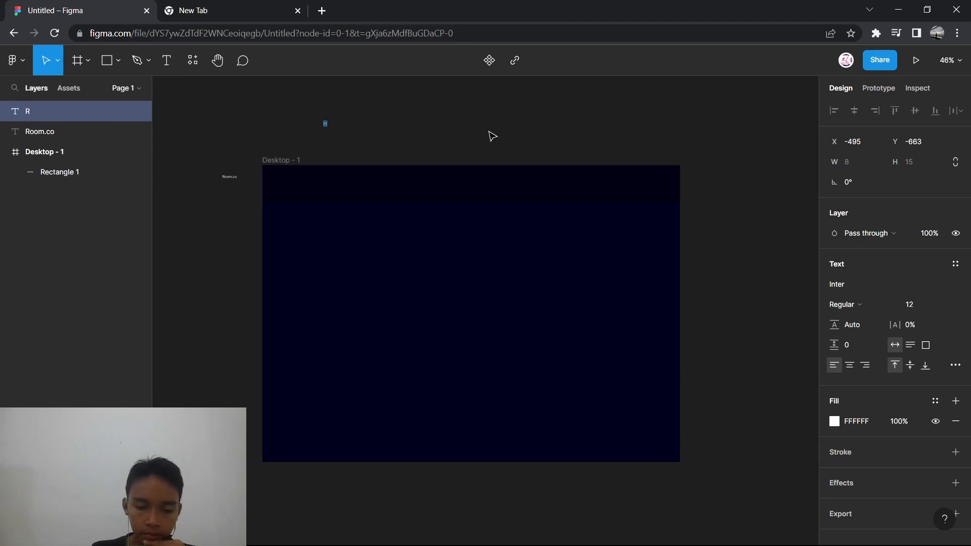
type("oom.")
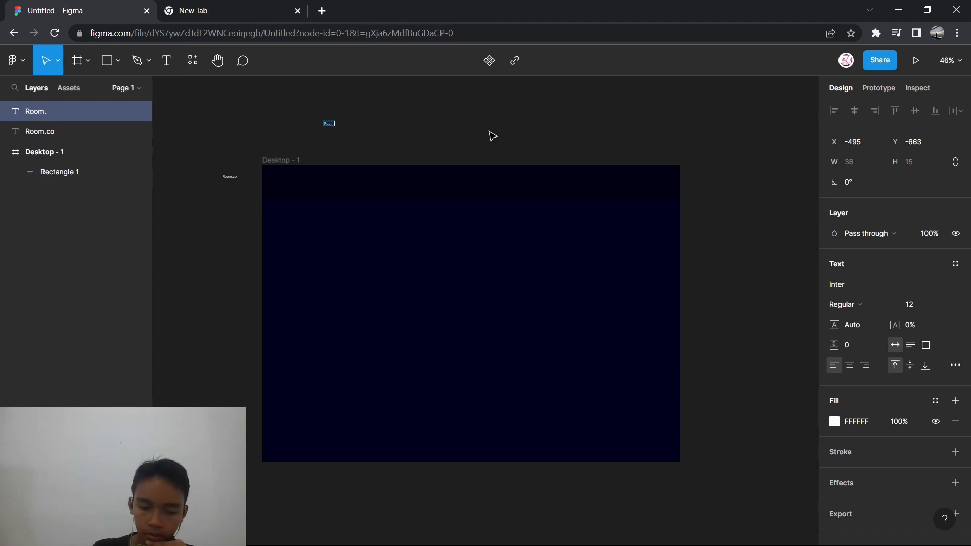
type("co")
key("Escape")
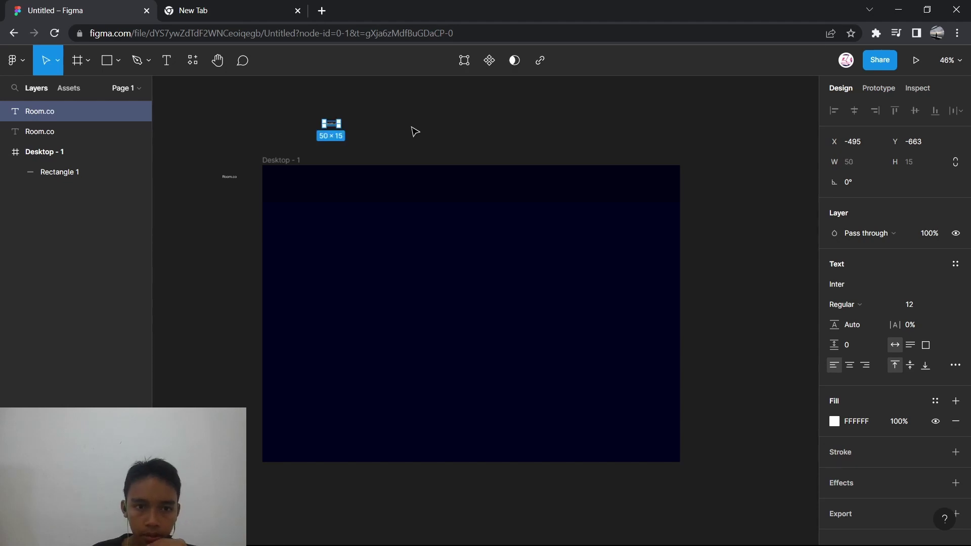
key("Delete")
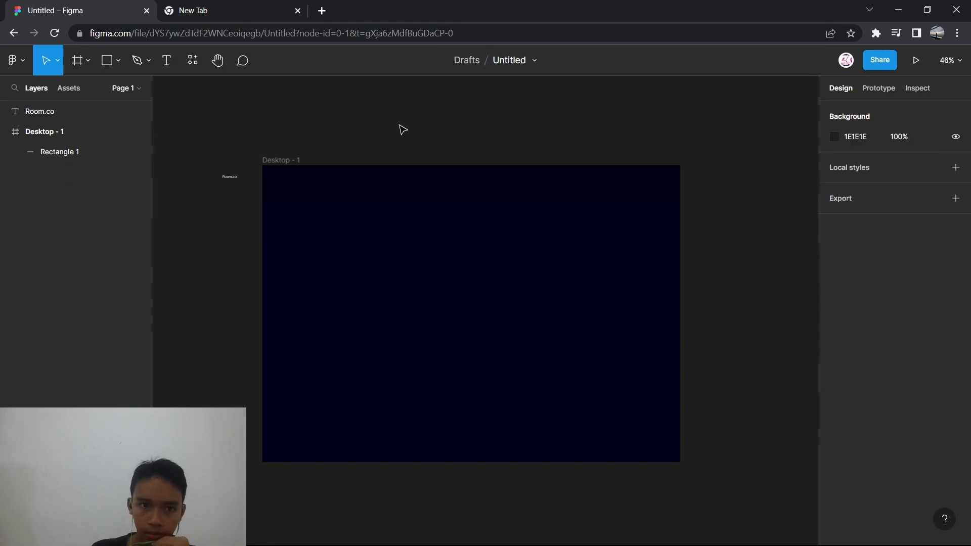
- Set the font size of the "Room.co" text to 40
left_click(229, 178)
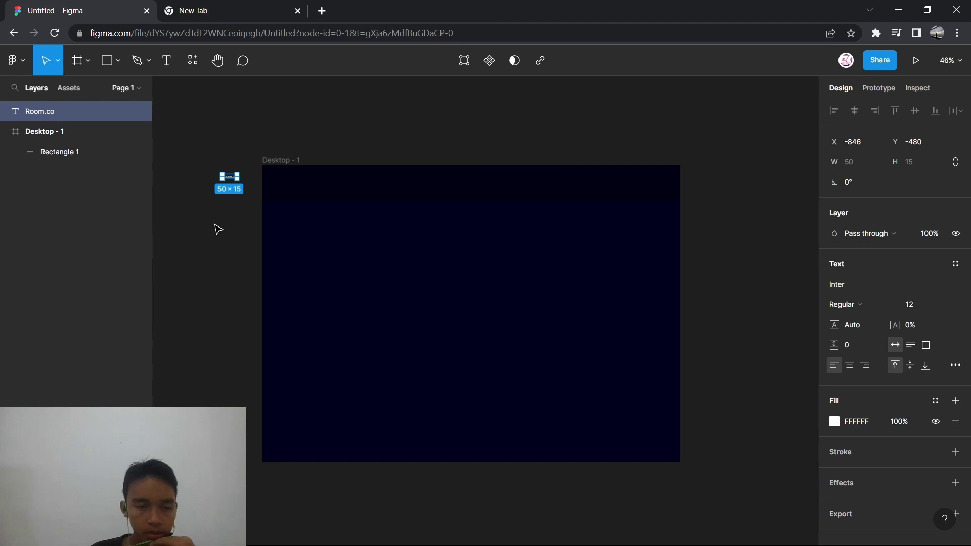
scroll(218, 229, "up", 5)
scroll(214, 225, "up", 3)
scroll(214, 225, "down", 1)
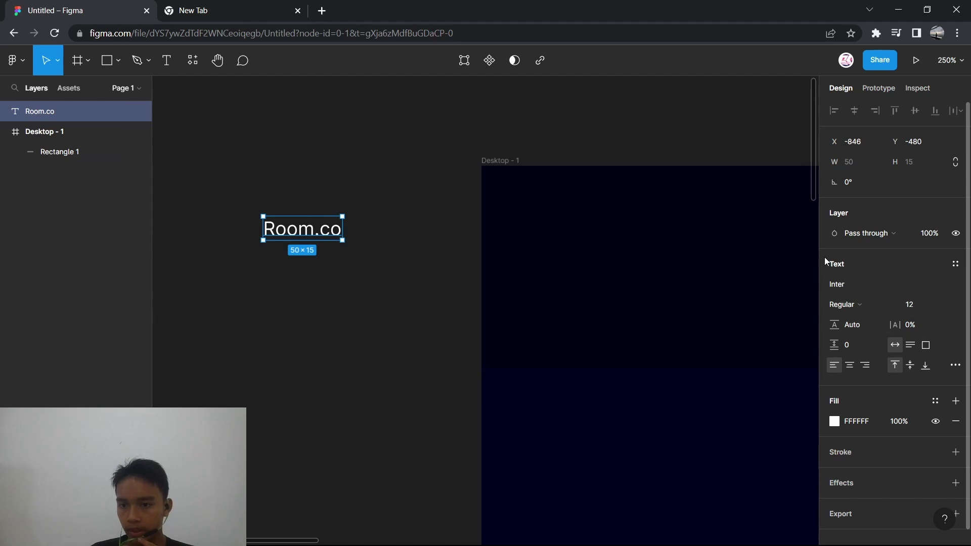
left_click(940, 302)
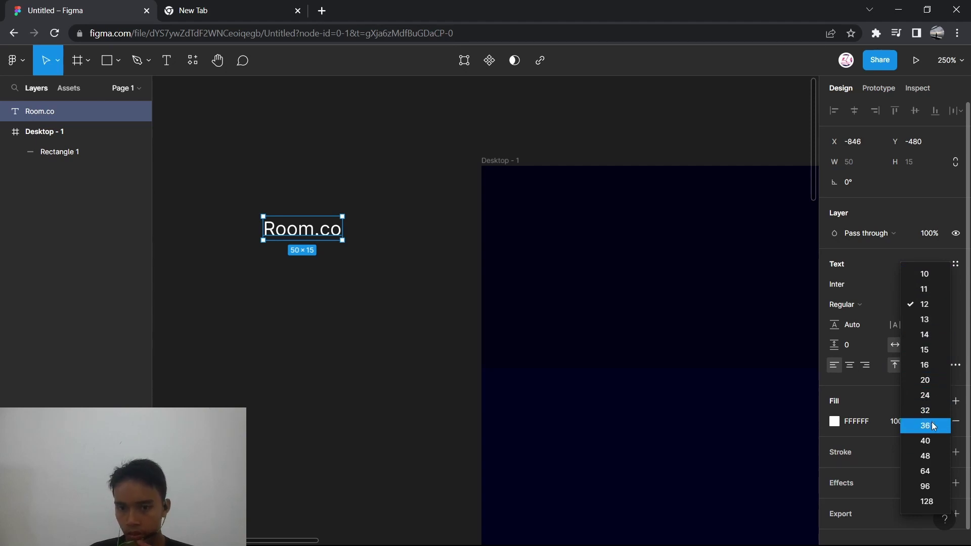
left_click(929, 427)
left_click(944, 302)
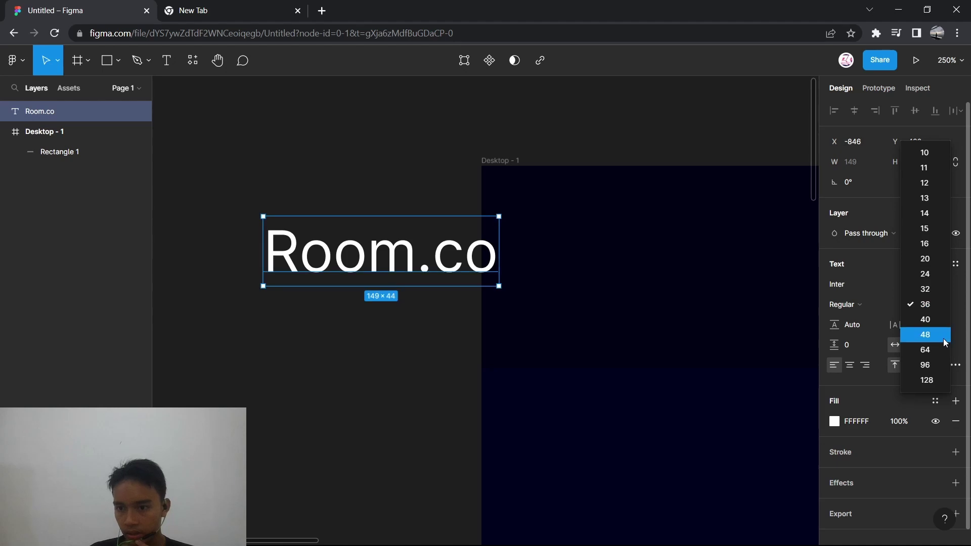
left_click(945, 319)
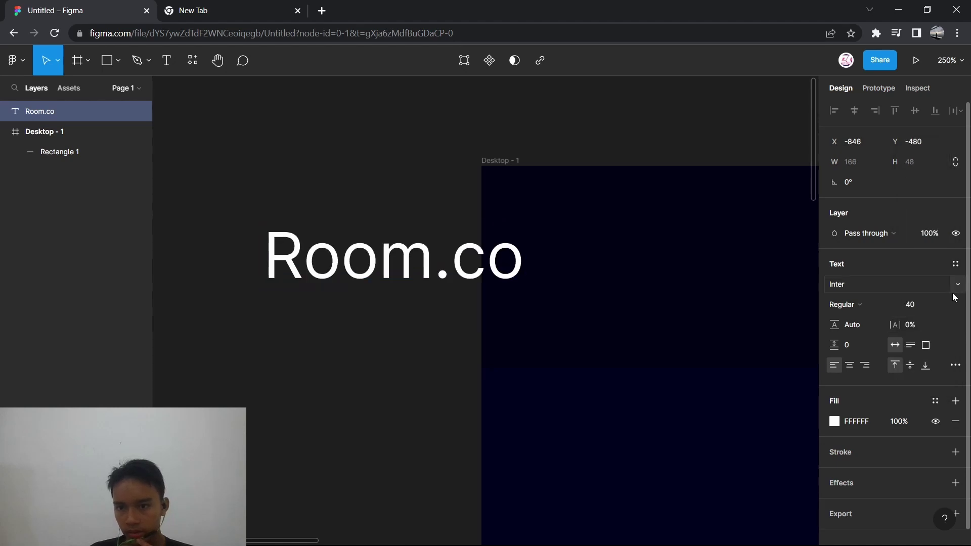
- Move the "Room.co" text into the desktop frame's upper-left corner at X 10, Y 10 and set its weight to Bold
left_click_drag(335, 252, 572, 218)
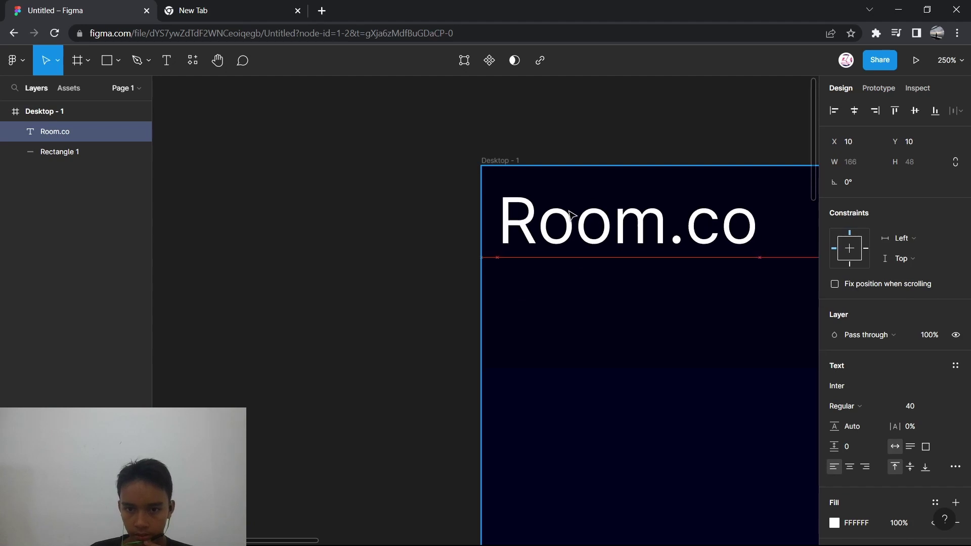
left_click(407, 224)
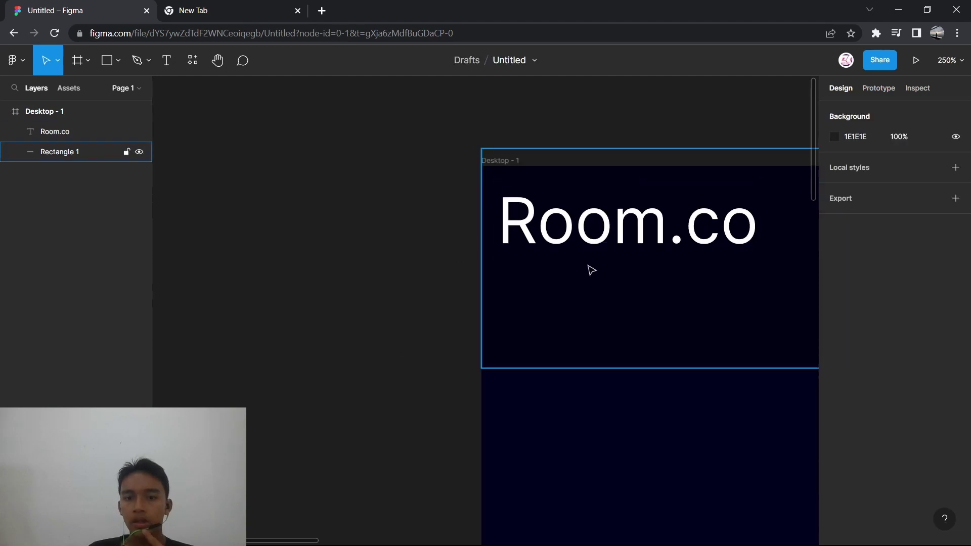
left_click(601, 248)
left_click(864, 407)
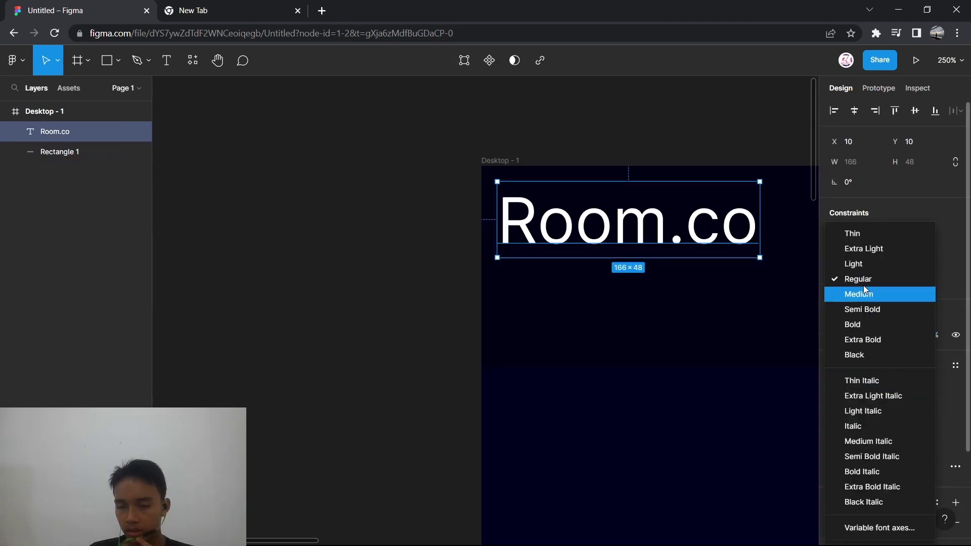
left_click(870, 324)
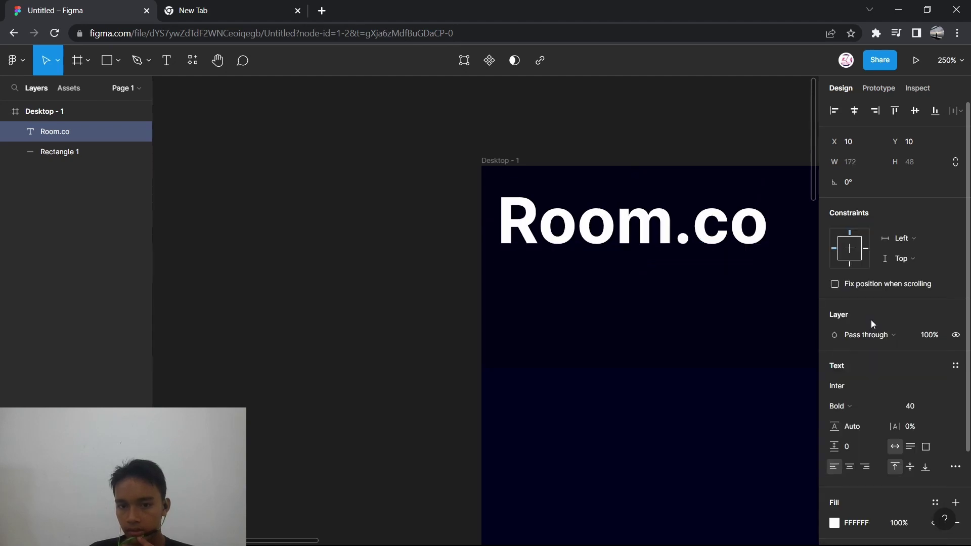
- Capitalize the "c" in the brand text so it reads "Room.Co"
double_click(730, 227)
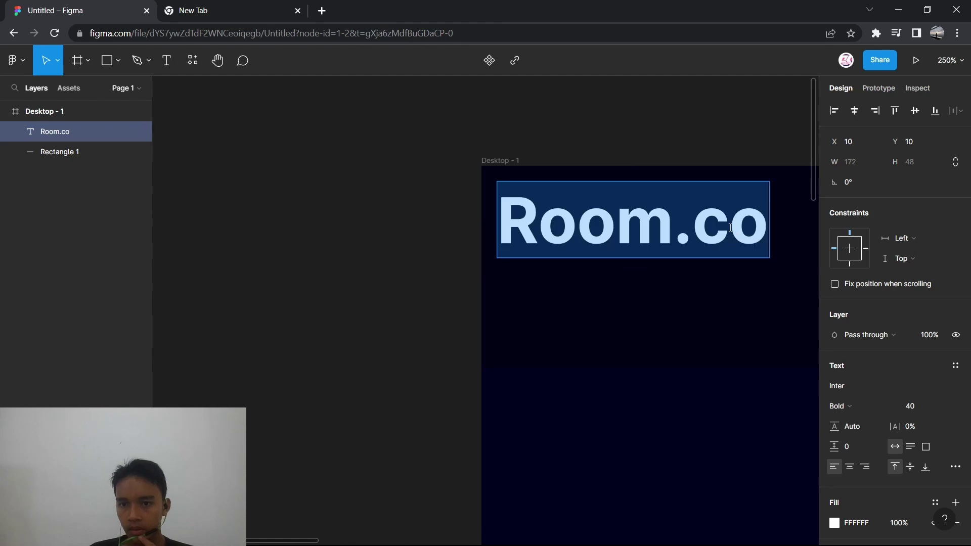
left_click(730, 227)
key("BackSpace")
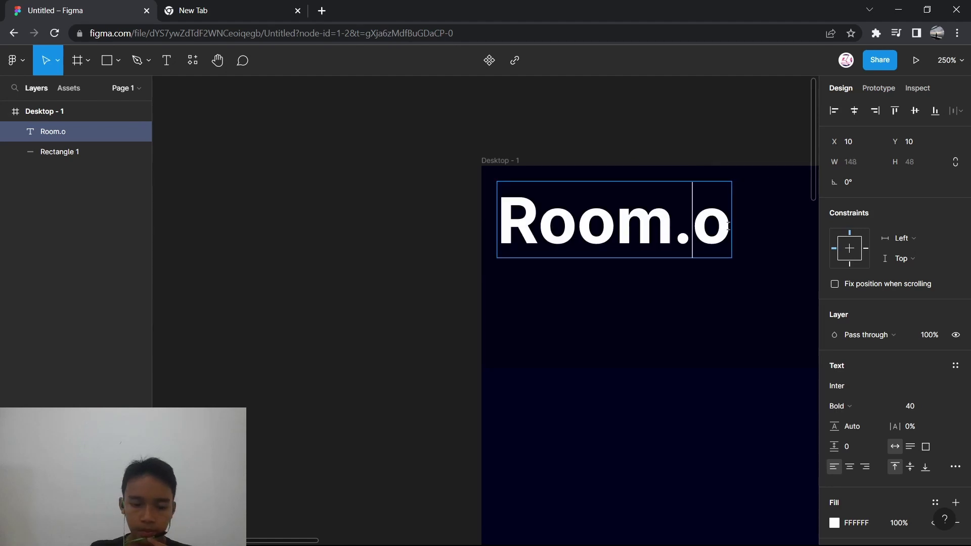
type("C")
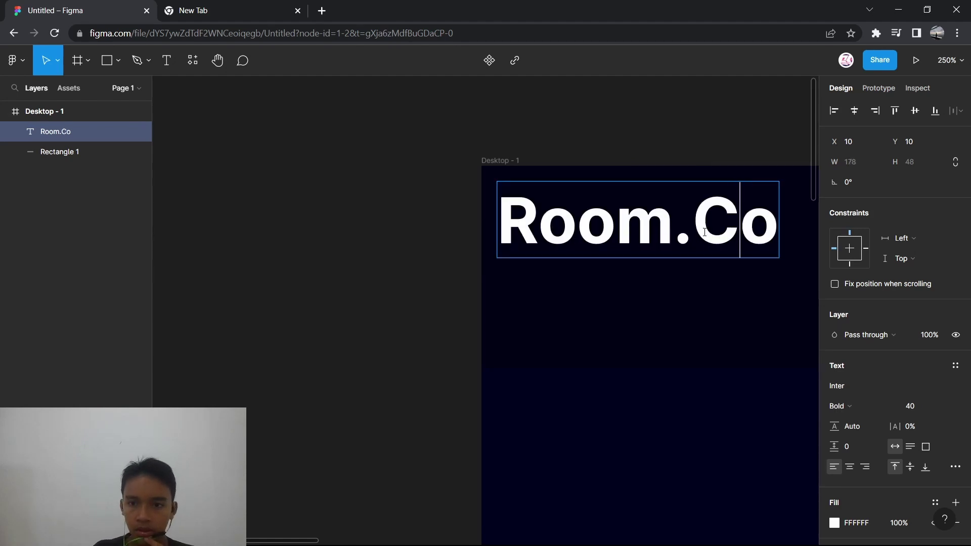
key("Escape")
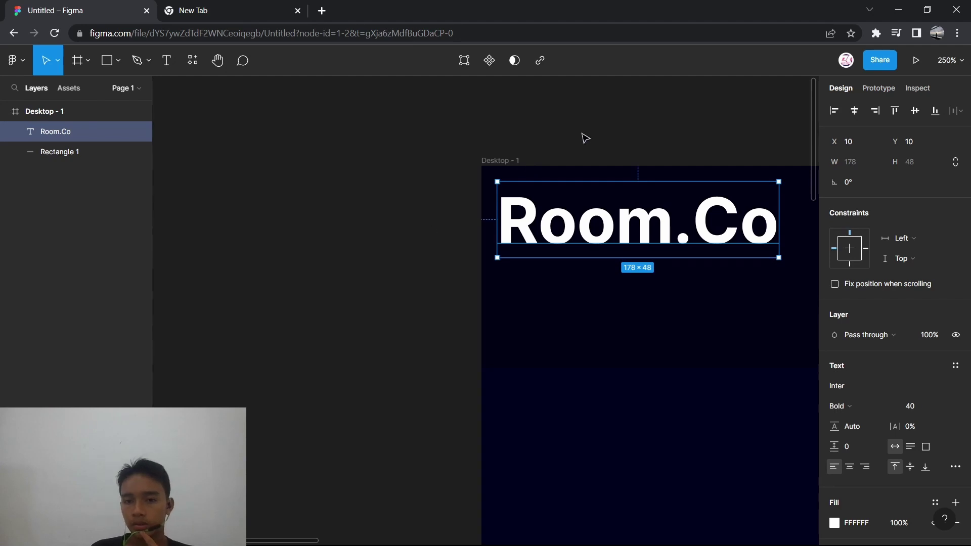
- Shorten the header rectangle from its lower edge to a height of about 88
scroll(581, 137, "down", 5, "ctrl")
scroll(584, 137, "right", 5)
scroll(585, 137, "down", 5, "ctrl")
scroll(585, 138, "up", 3)
scroll(585, 138, "right", 3)
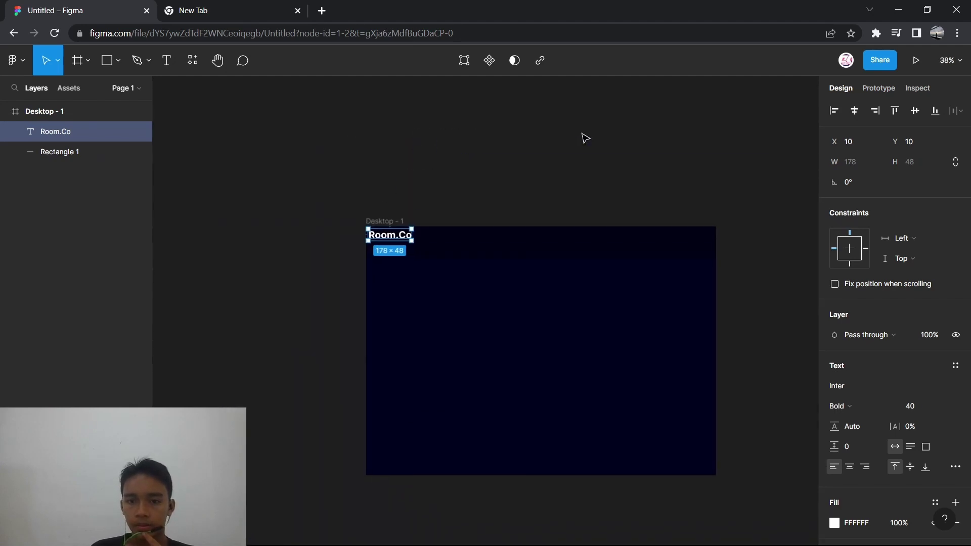
scroll(585, 138, "up", 3, "ctrl")
left_click(486, 321)
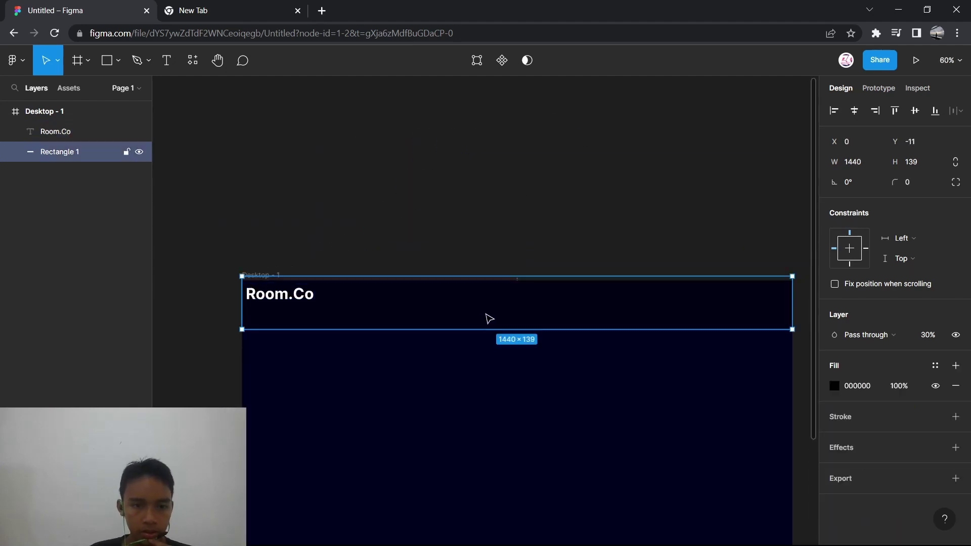
left_click_drag(460, 329, 466, 310)
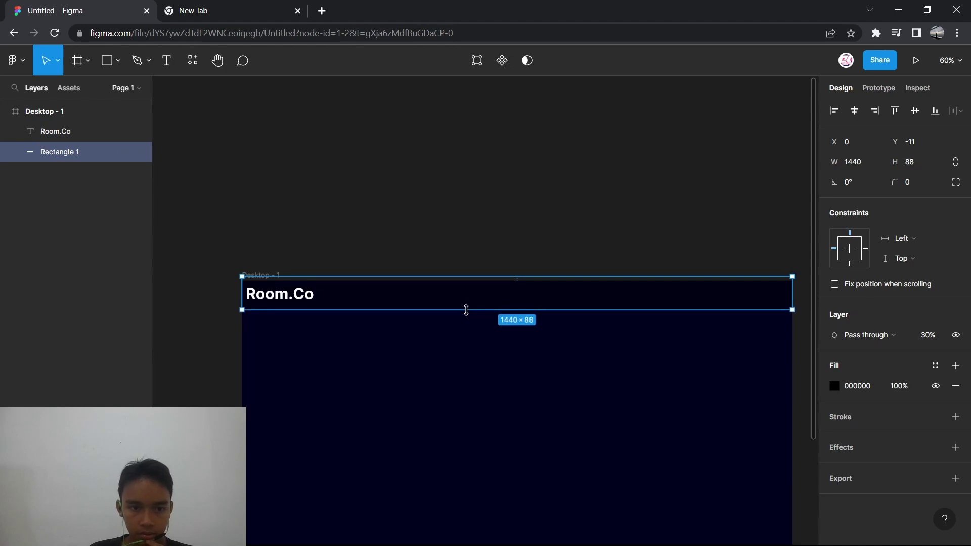
left_click(473, 221)
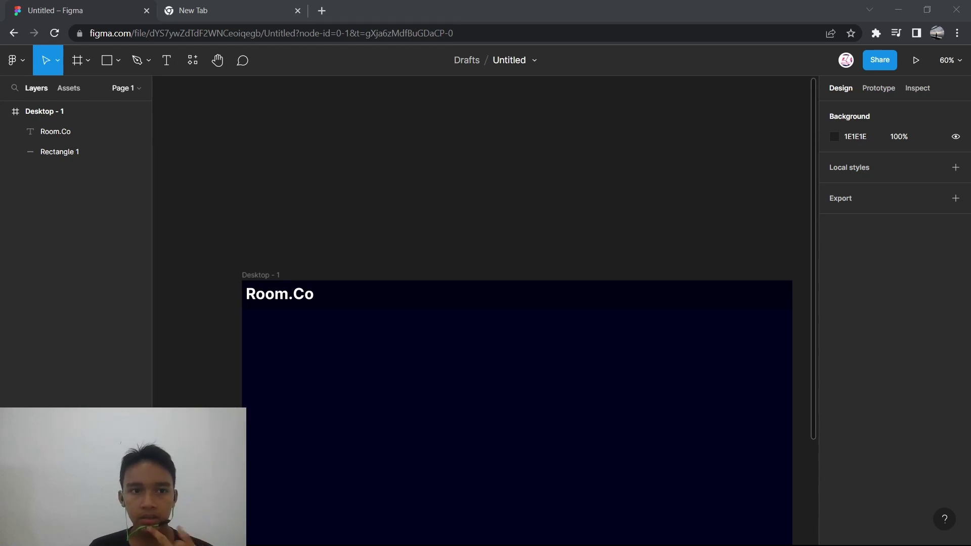
- Add a text reading "About us Our Team" in the header, between the brand text and the frame's centre
key("alt+Tab")
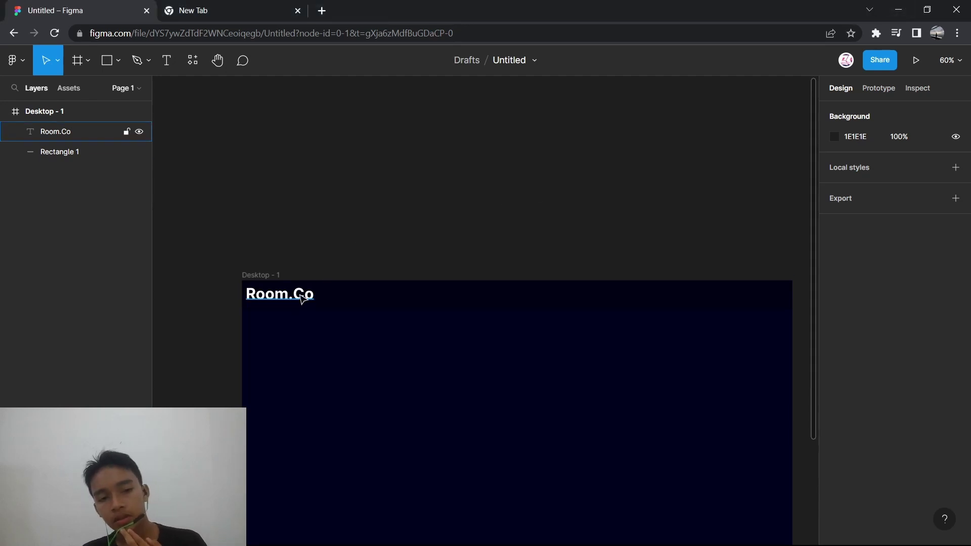
left_click(167, 60)
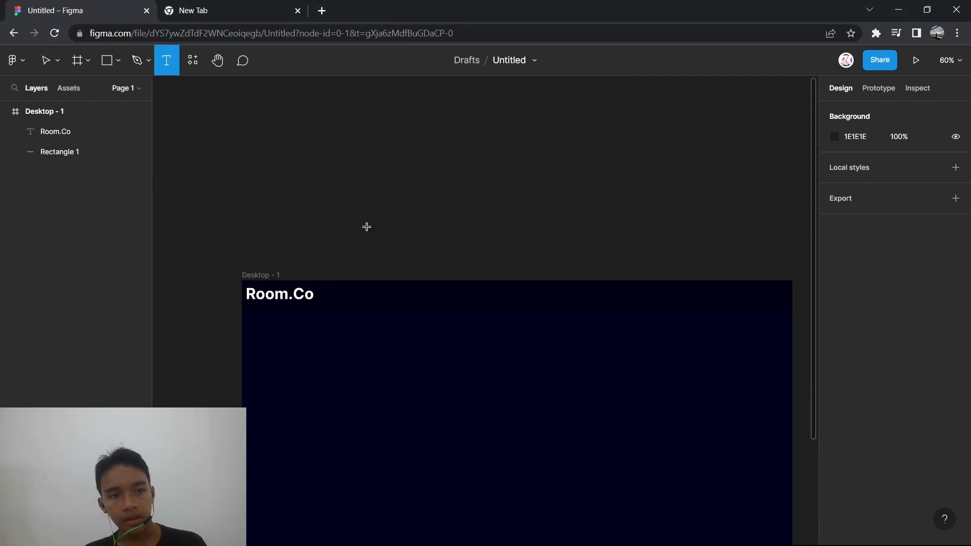
left_click(403, 300)
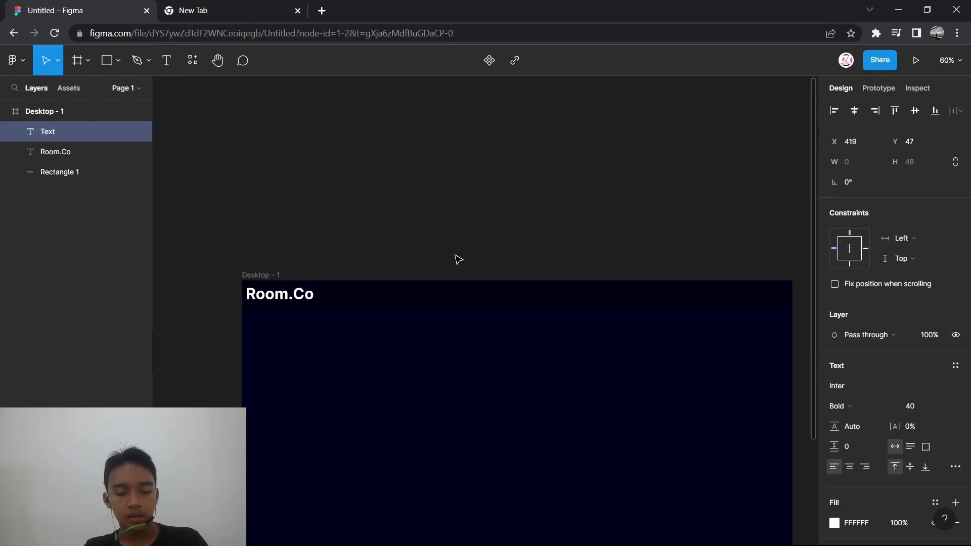
type("About")
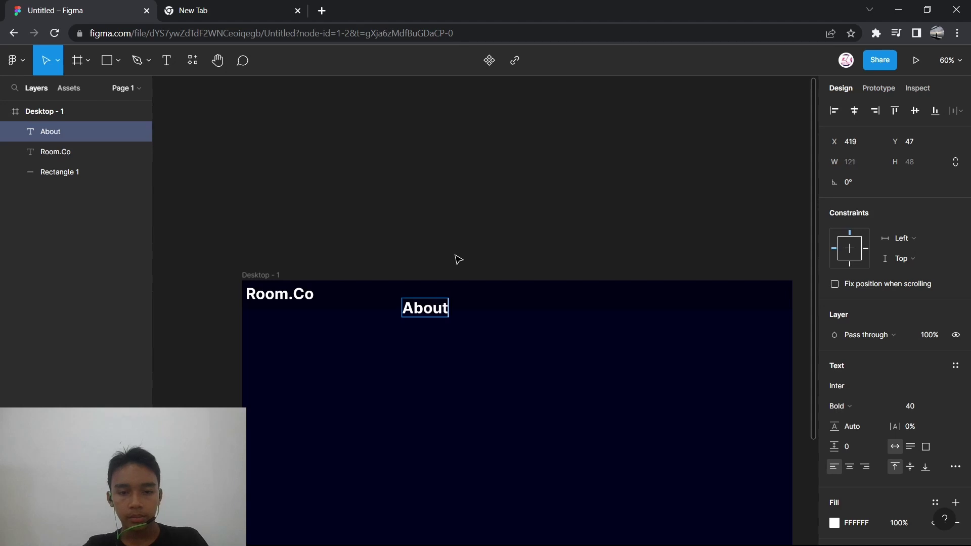
type(" us")
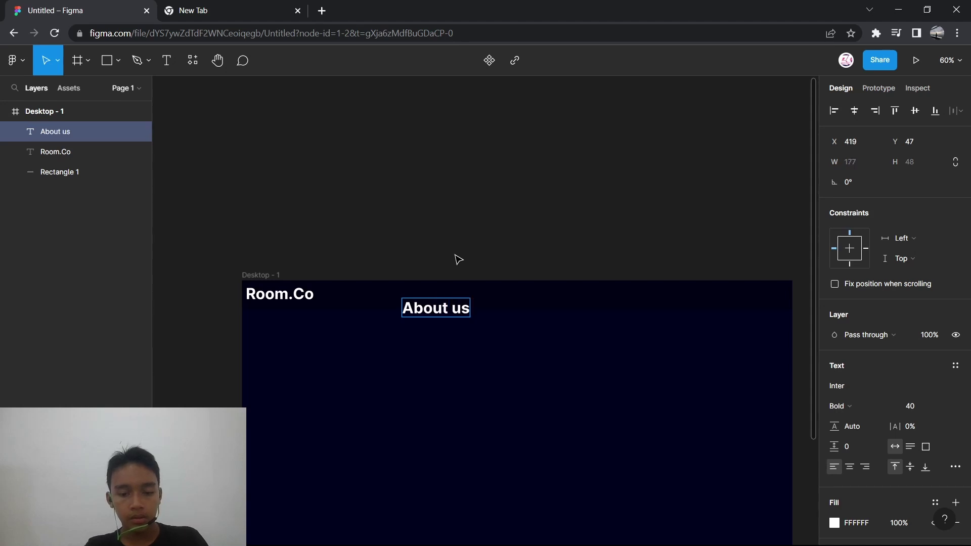
type(" Our")
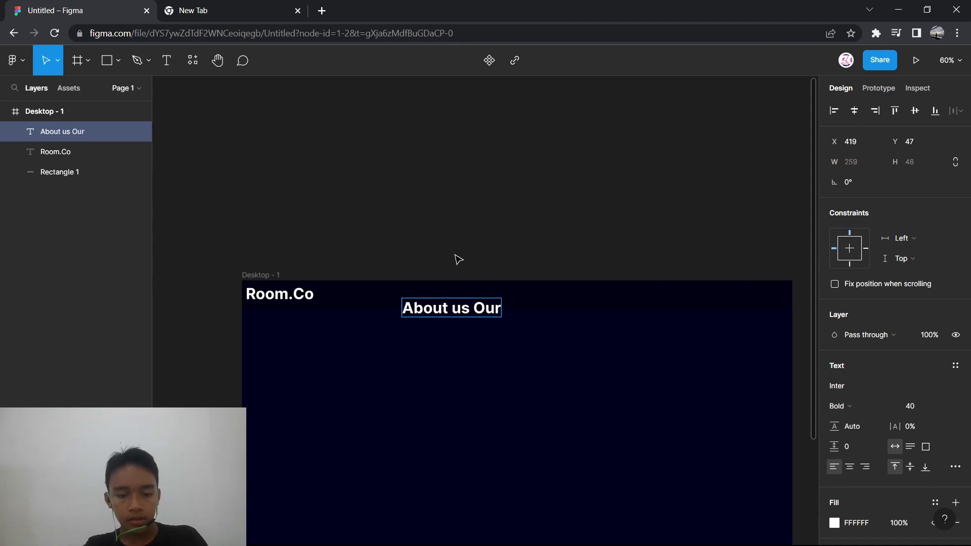
type(" Tema")
key("BackSpace")
key("BackSpace")
type("a")
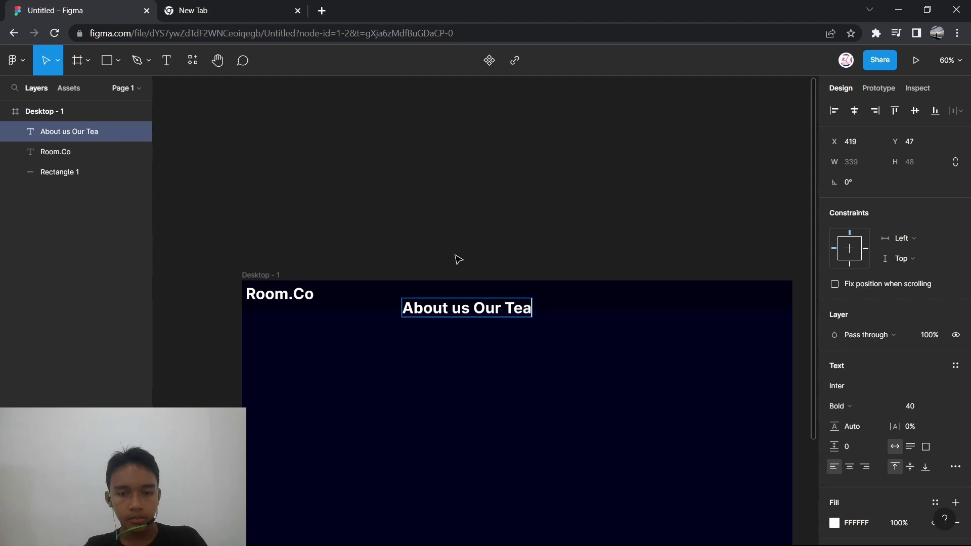
type("ms")
key("BackSpace")
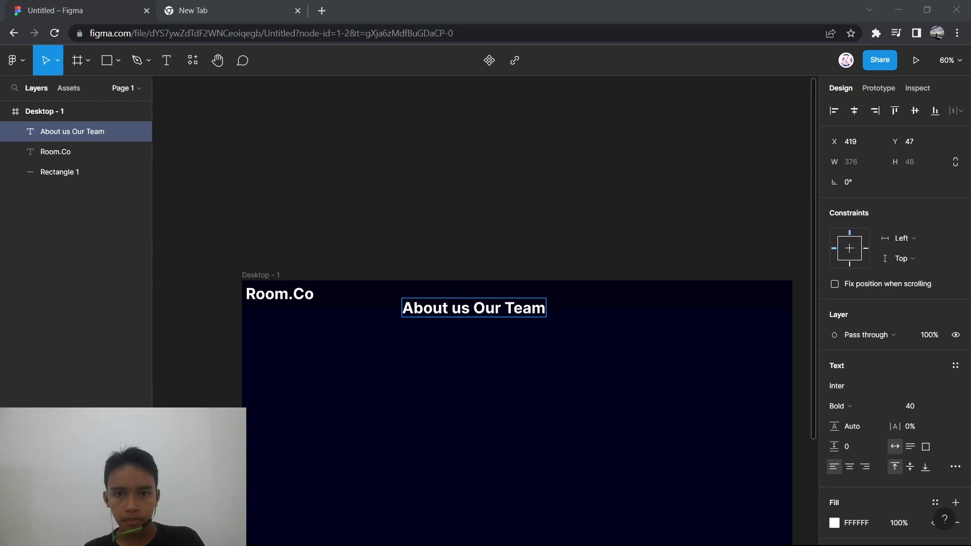
- Append "Partners" to the end of the "About us Our Team" navigation text
key("alt+Tab")
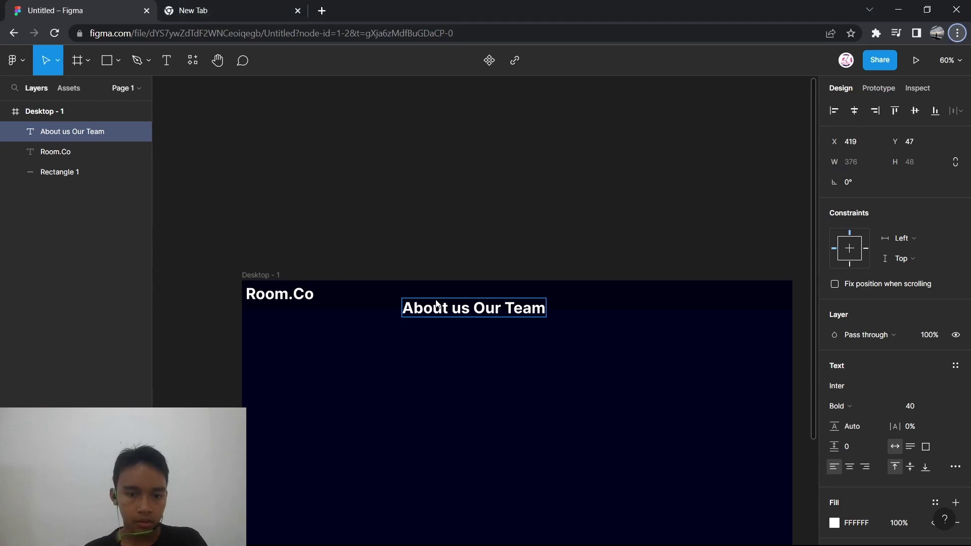
key("Escape")
double_click(542, 310)
left_click(544, 309)
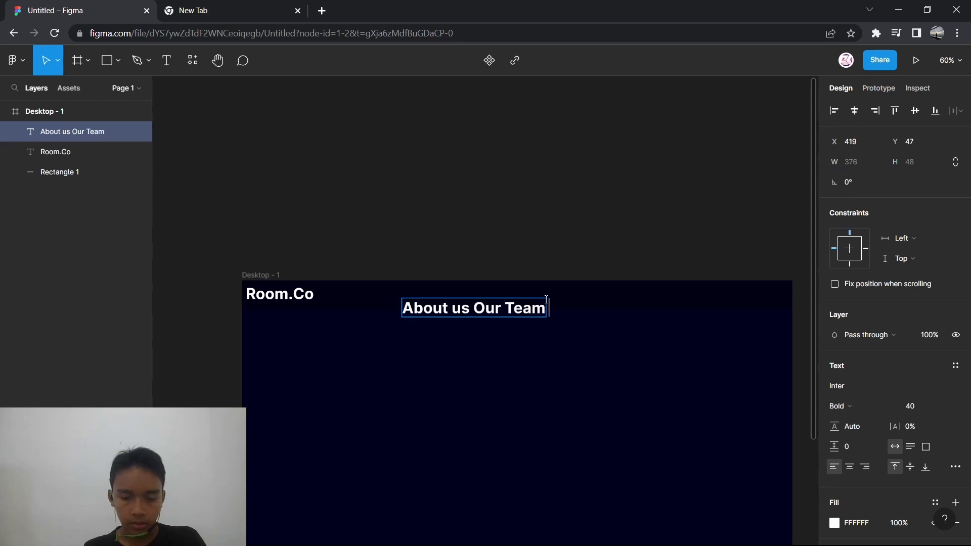
type("Partne")
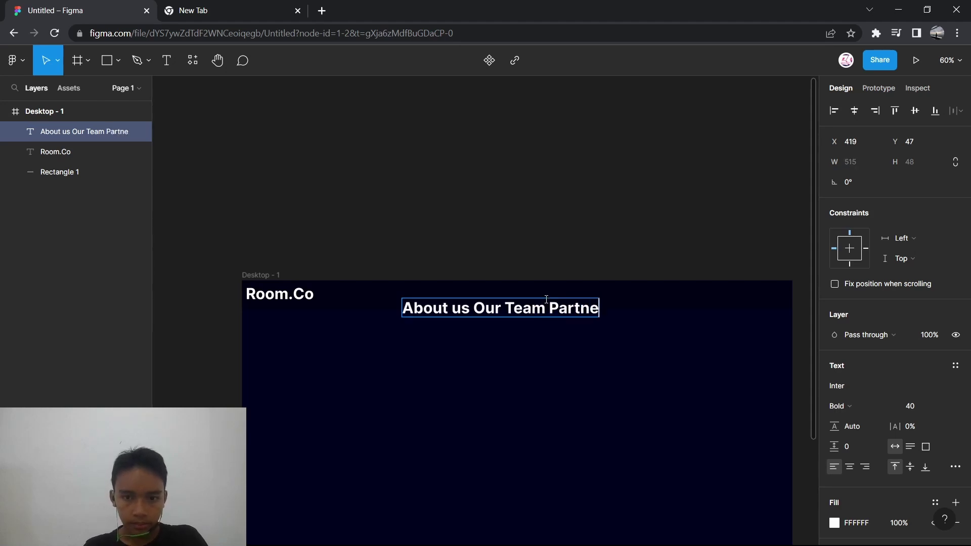
type("rs")
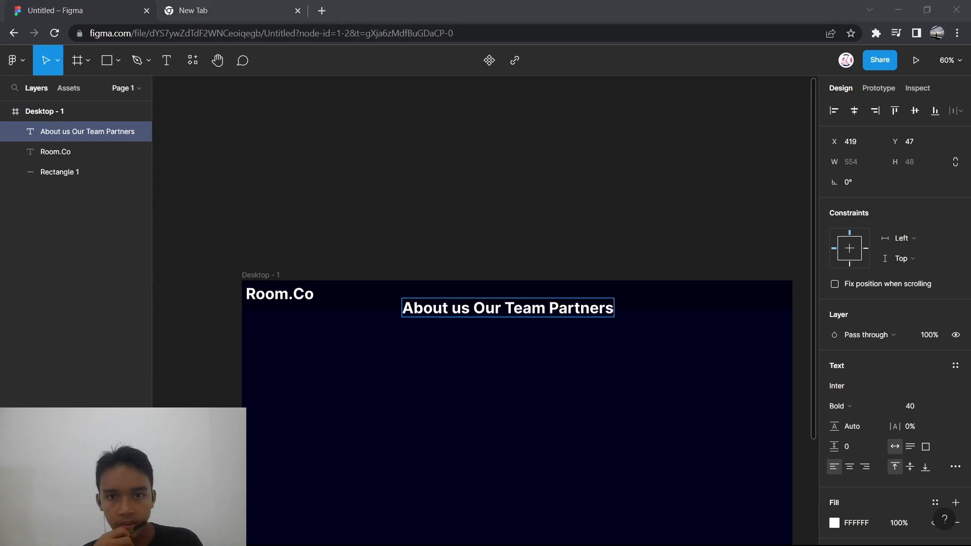
- Append "Contact us" to the navigation text and move it level with the brand text at about X 343, Y 9
left_click(546, 299)
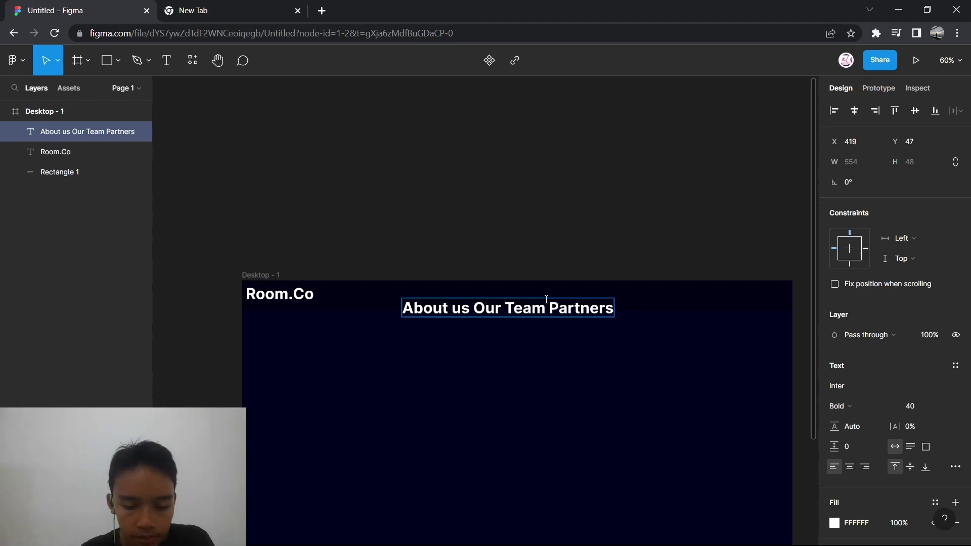
type("Contatc")
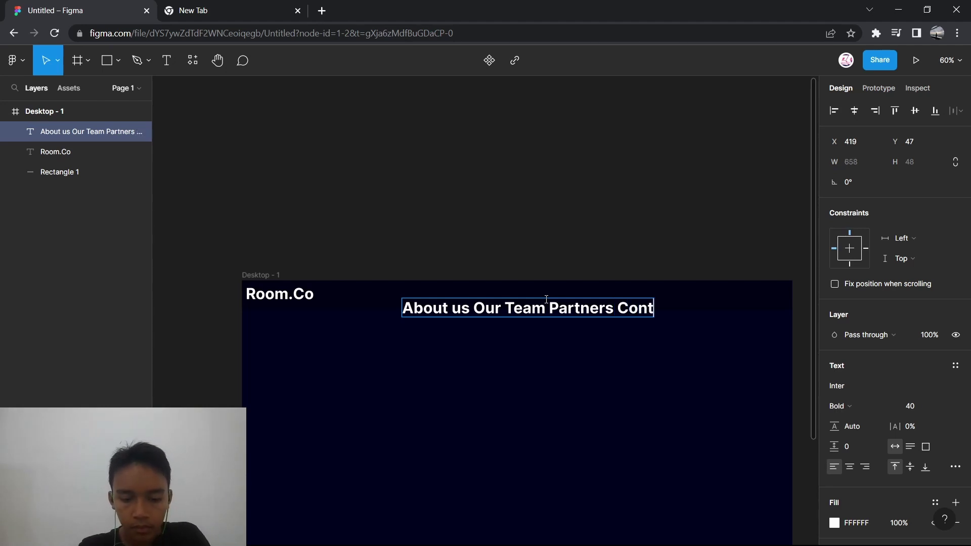
key("BackSpace")
key("BackSpace")
type("c")
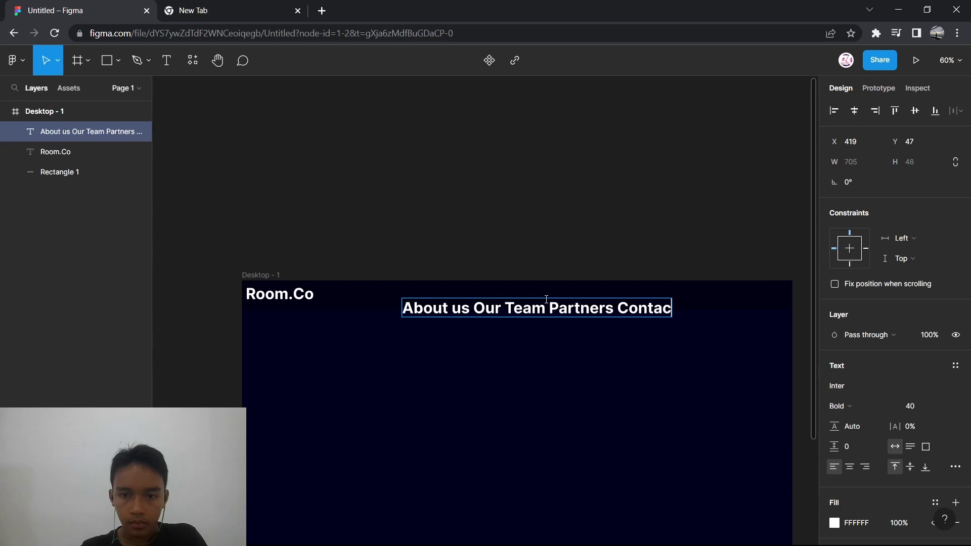
type("t us")
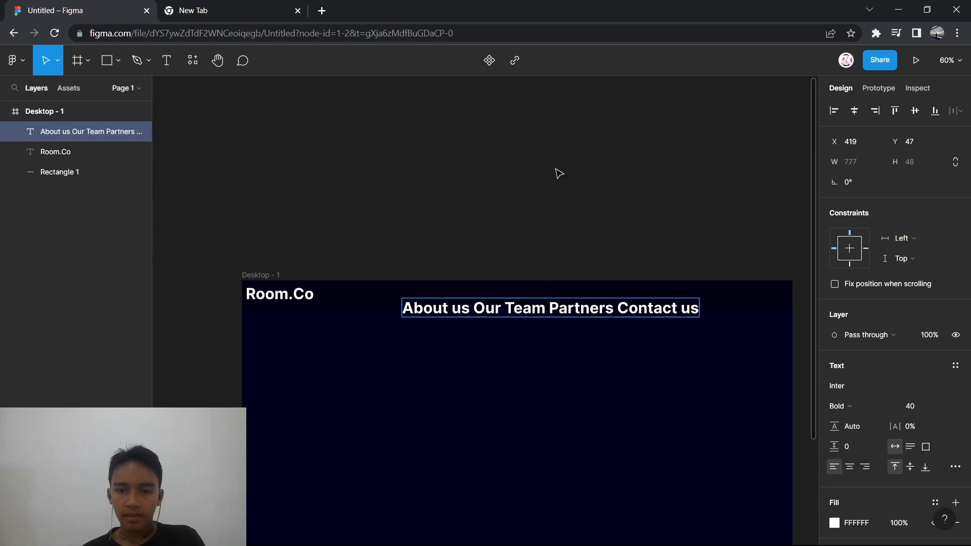
key("Escape")
left_click(540, 134)
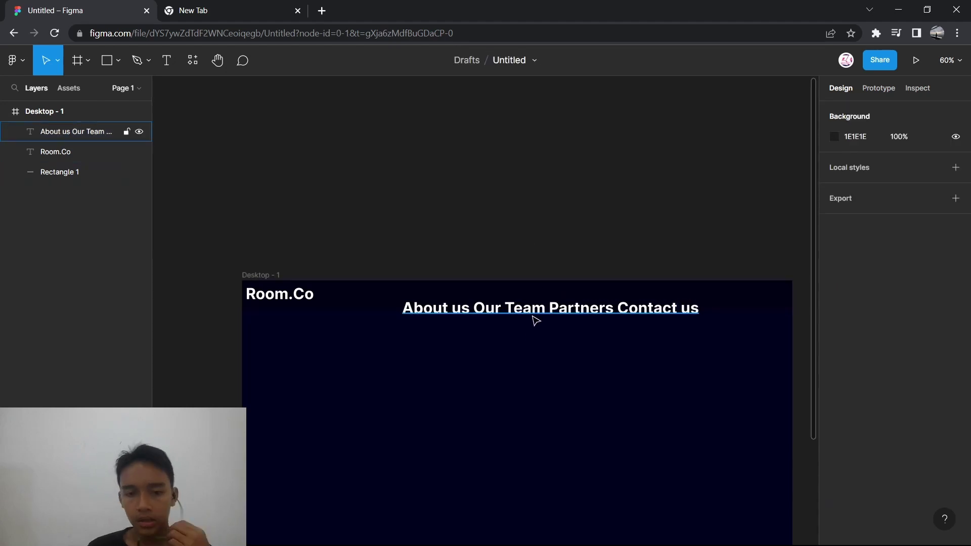
left_click_drag(536, 321, 505, 302)
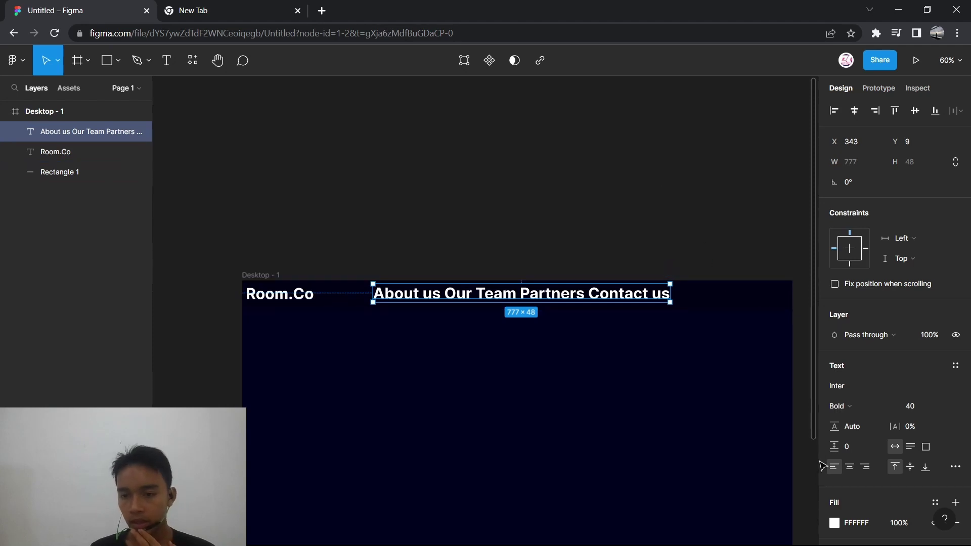
- Format the navigation text with Medium weight, font size 20 and 12.5% letter spacing
left_click(866, 406)
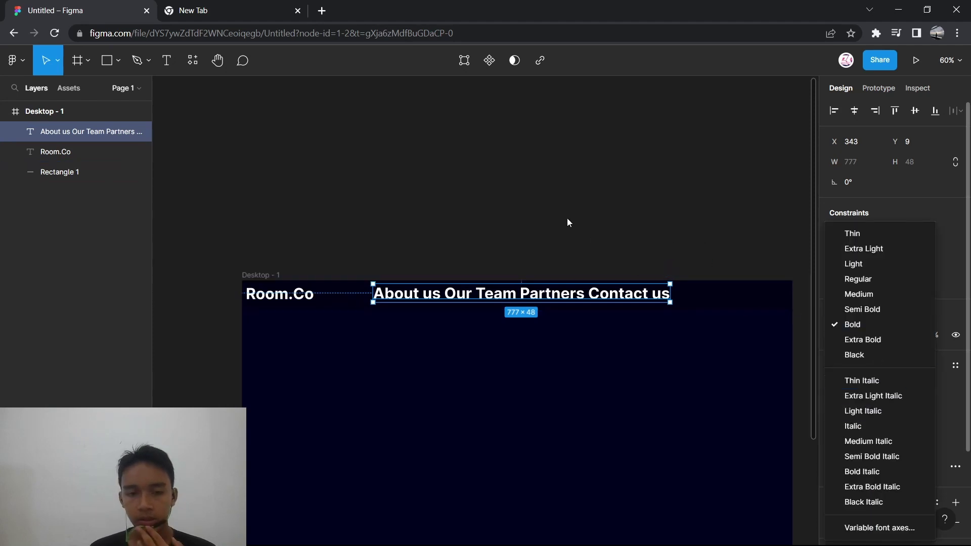
key("Escape")
left_click(878, 413)
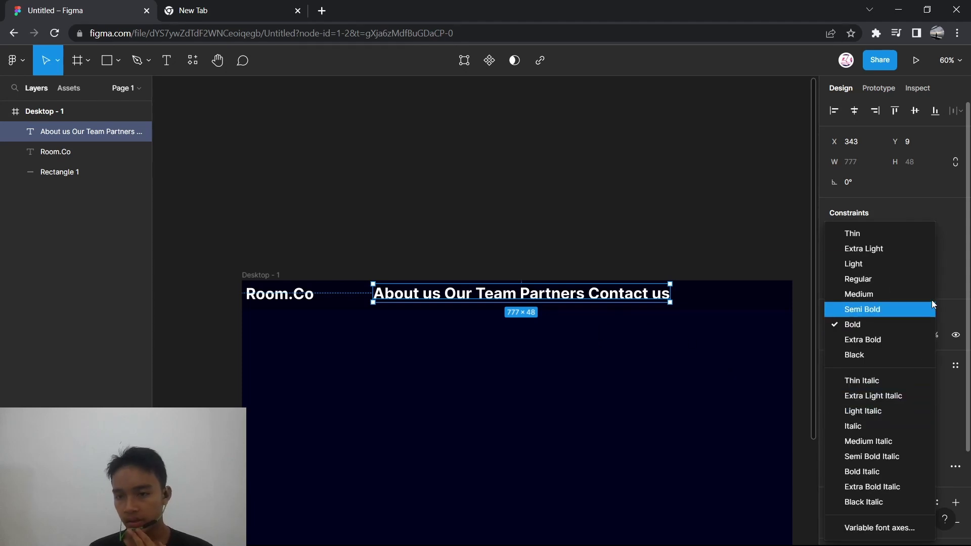
left_click(905, 293)
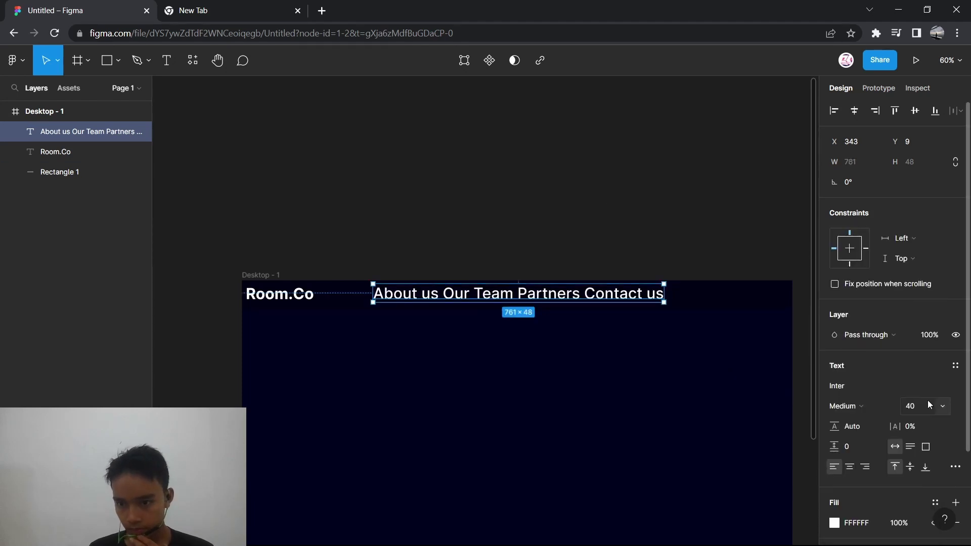
left_click(943, 408)
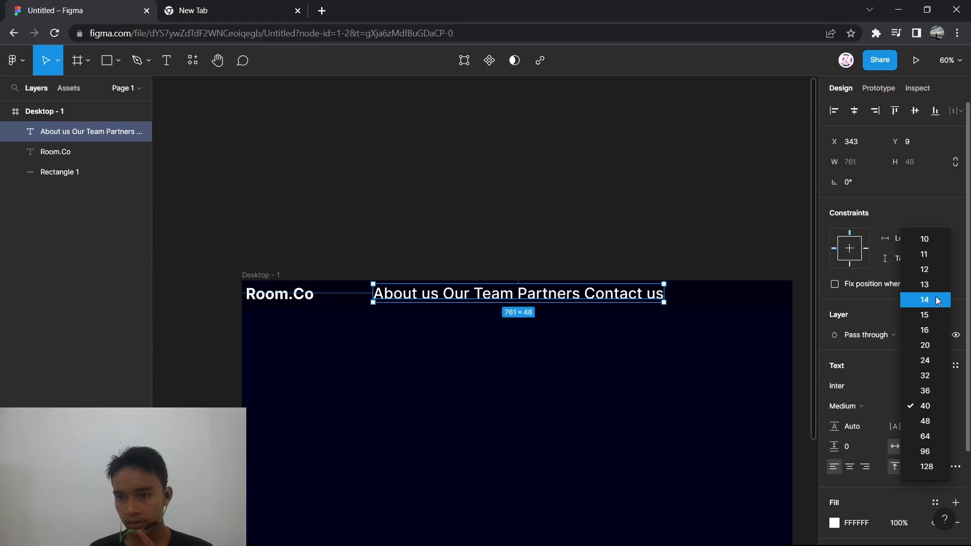
left_click(938, 345)
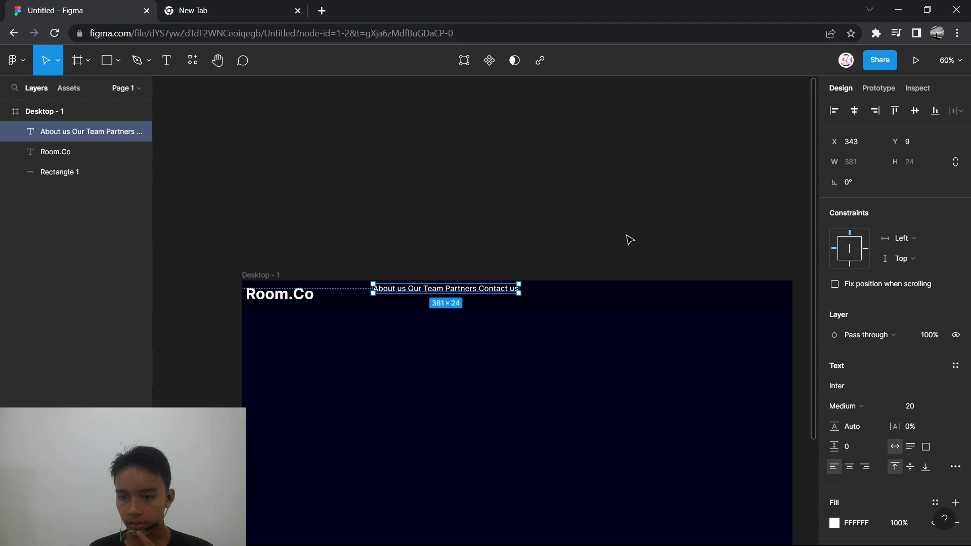
scroll(405, 301, "up", 1)
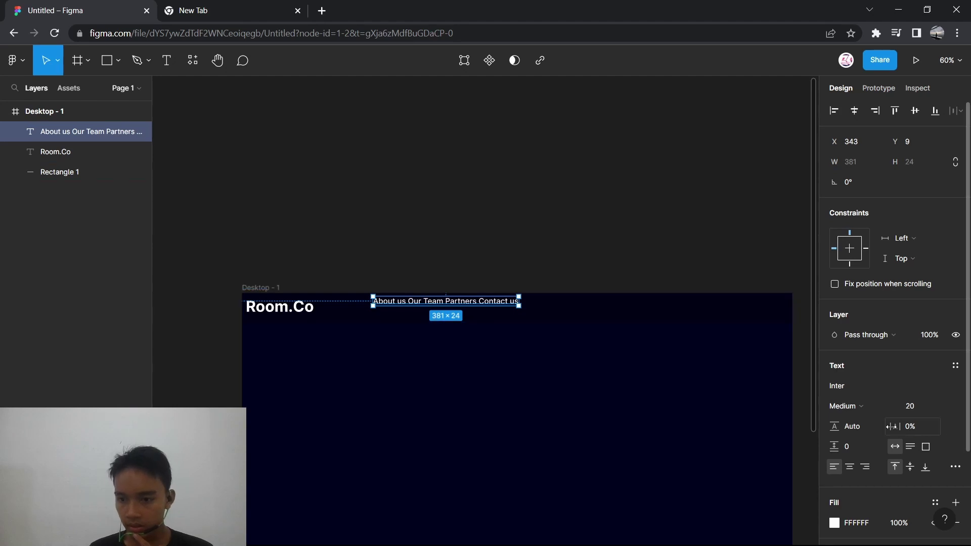
left_click_drag(891, 426, 908, 426)
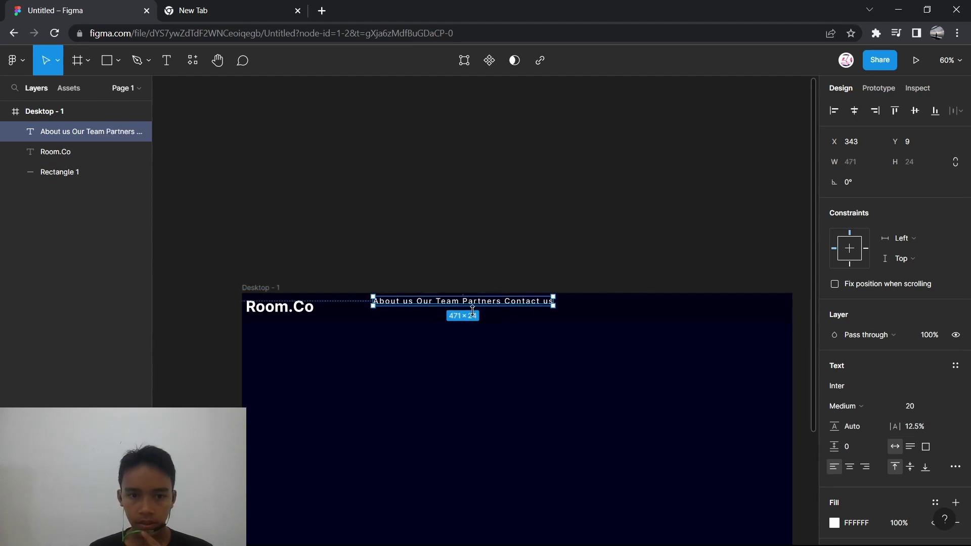
- Widen the gaps between the navigation items with extra spaces and move the text to about X 473, Y 25 in the header
double_click(415, 304)
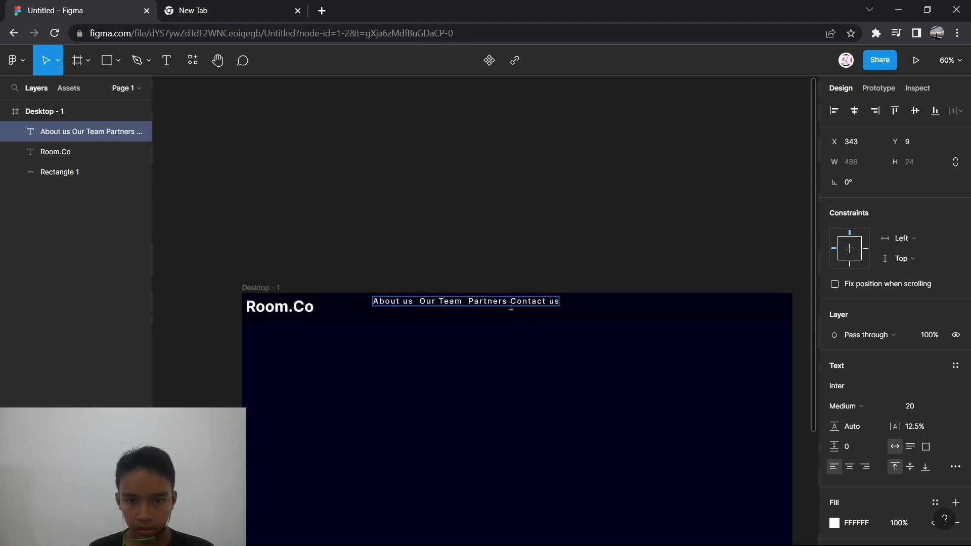
key("Escape")
left_click_drag(511, 310, 562, 310)
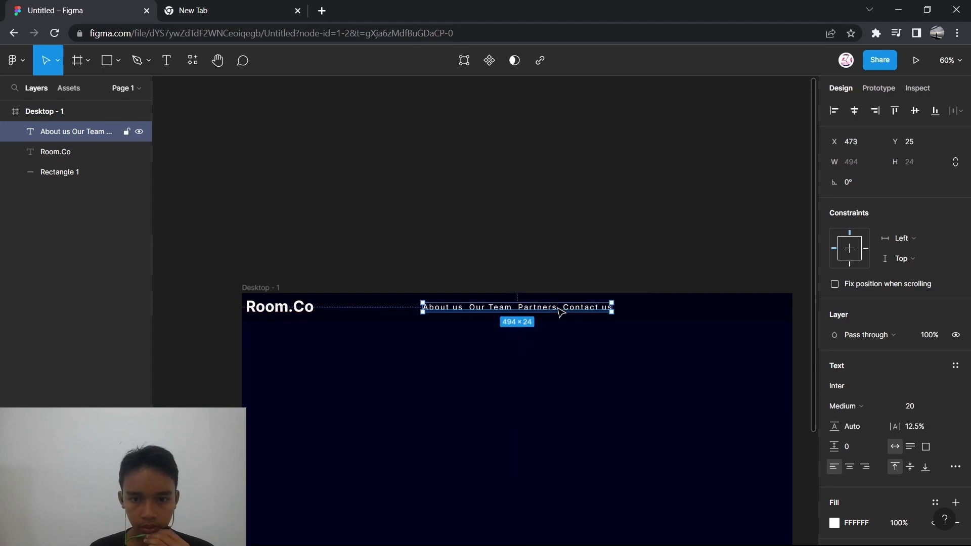
left_click(553, 268)
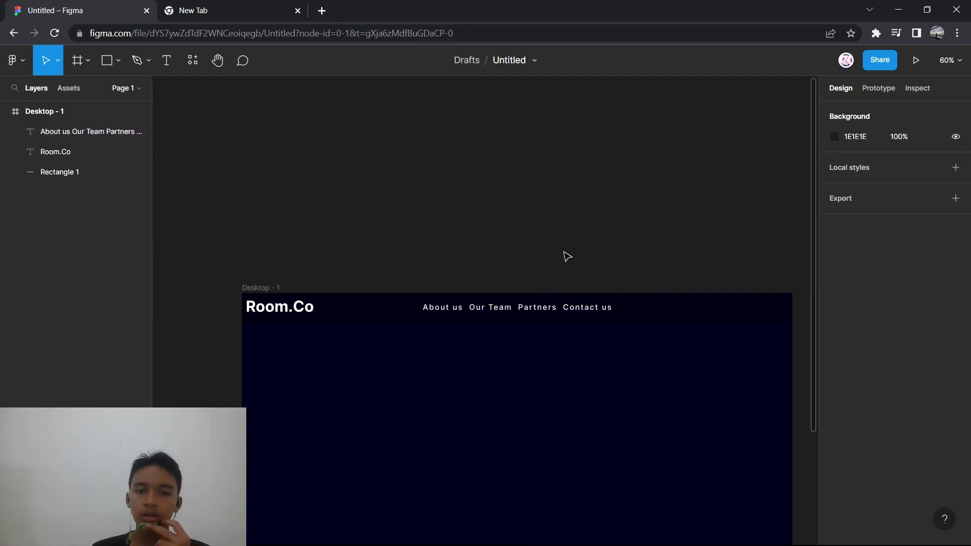
- Lower the navigation text's layer opacity to 70%
scroll(567, 256, "down", 3)
scroll(567, 257, "down", 3)
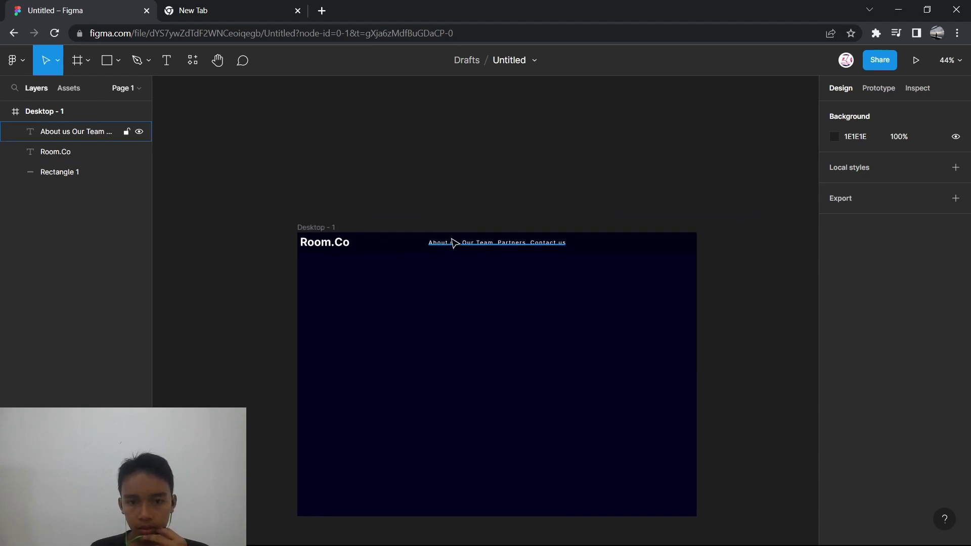
left_click(453, 245)
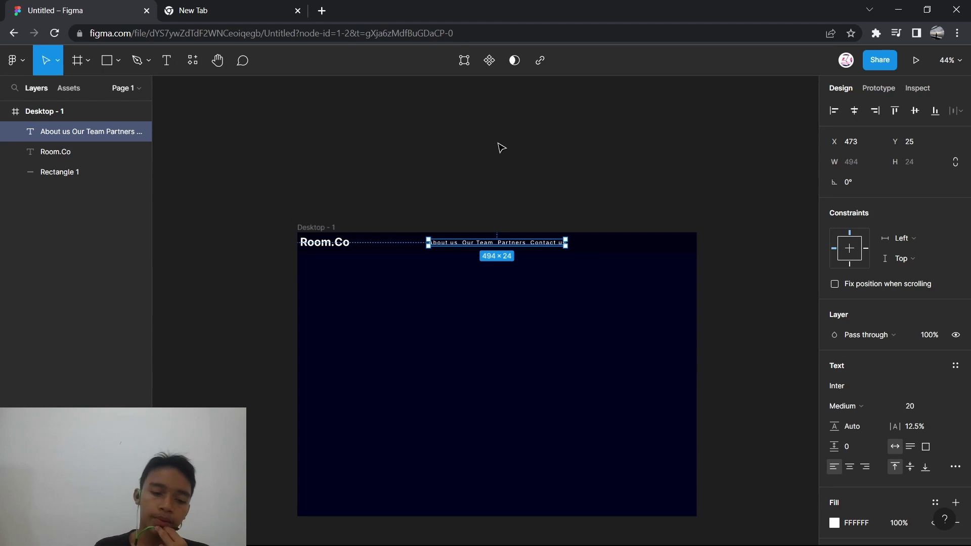
key("5")
key("4")
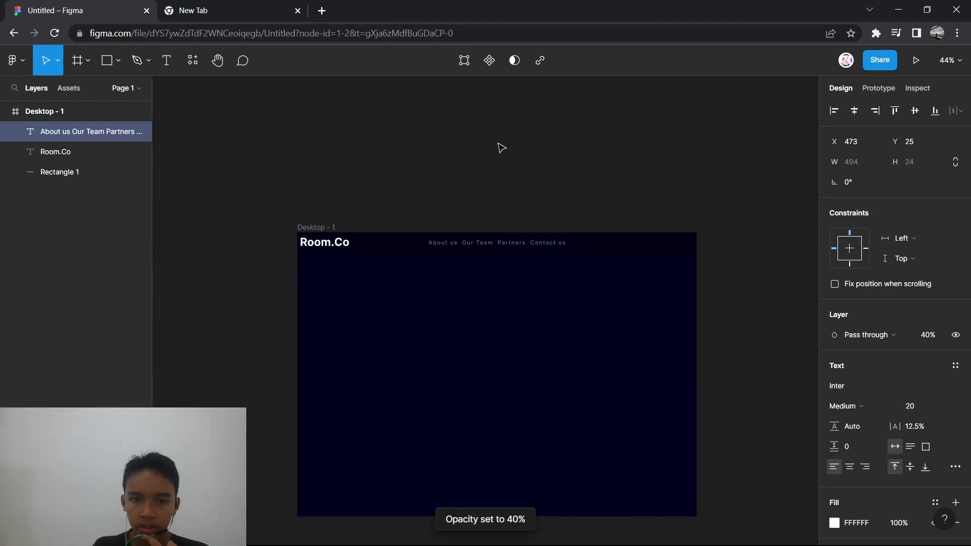
key("5")
key("7")
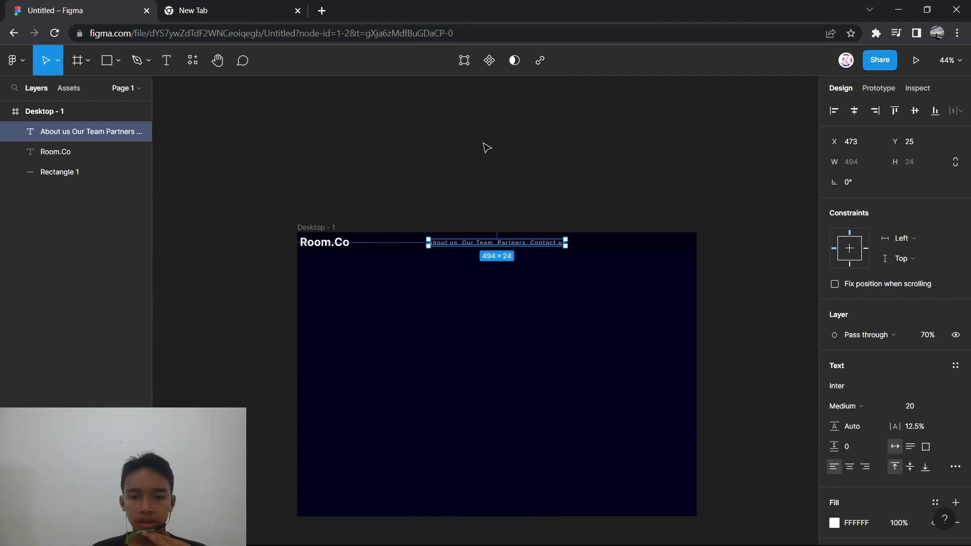
left_click(482, 147)
- Draw a rectangle of about 175 × 49 and place it in the header beyond "Contact us", at about X 1175, Y 13
scroll(483, 147, "up", 5)
scroll(483, 147, "down", 3)
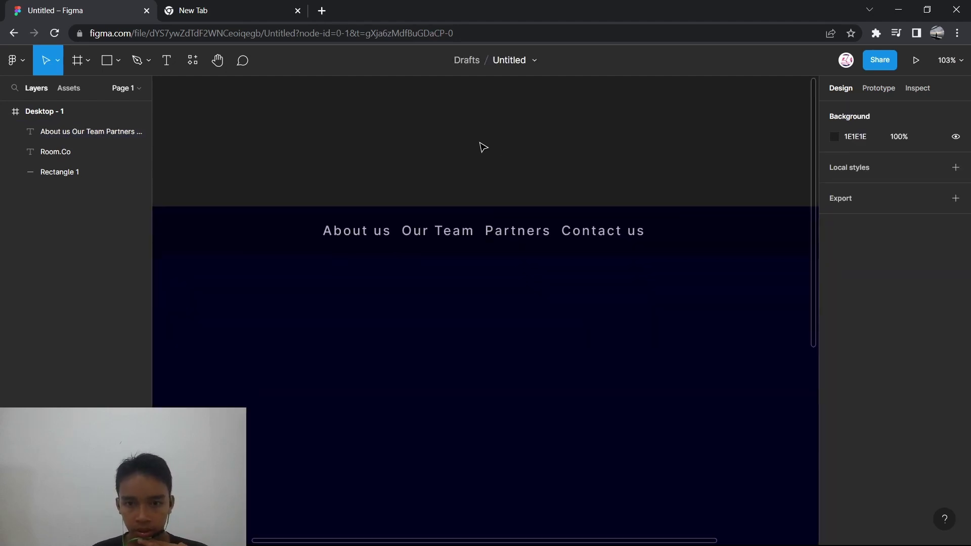
scroll(483, 147, "down", 5)
scroll(483, 147, "up", 5)
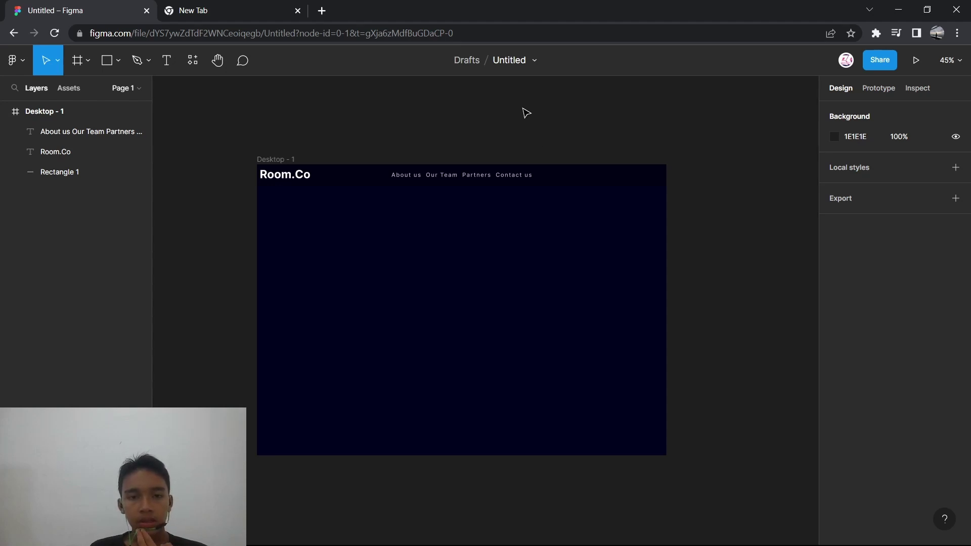
left_click(108, 66)
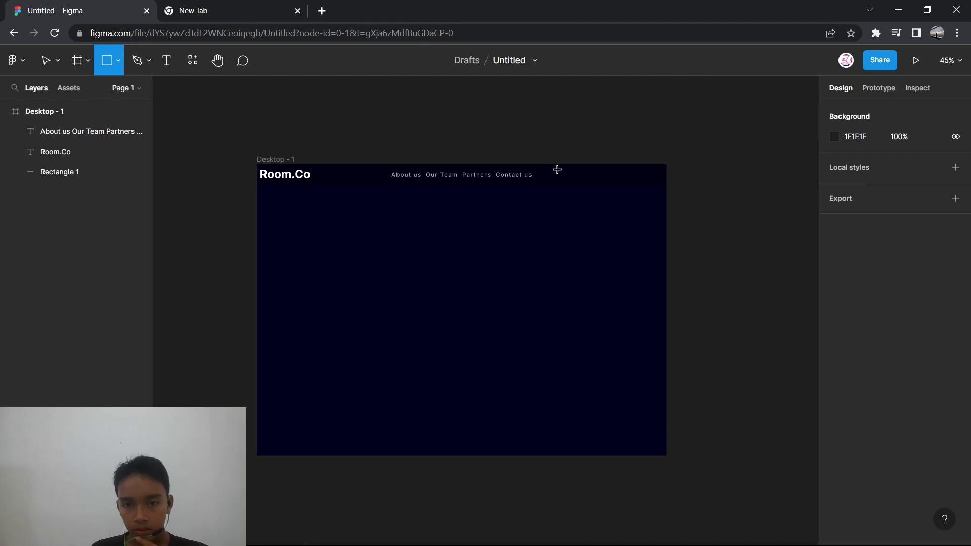
mouse_move(544, 130)
left_mouse_down()
mouse_move(605, 146)
mouse_move(595, 143)
left_mouse_up()
left_click(627, 144)
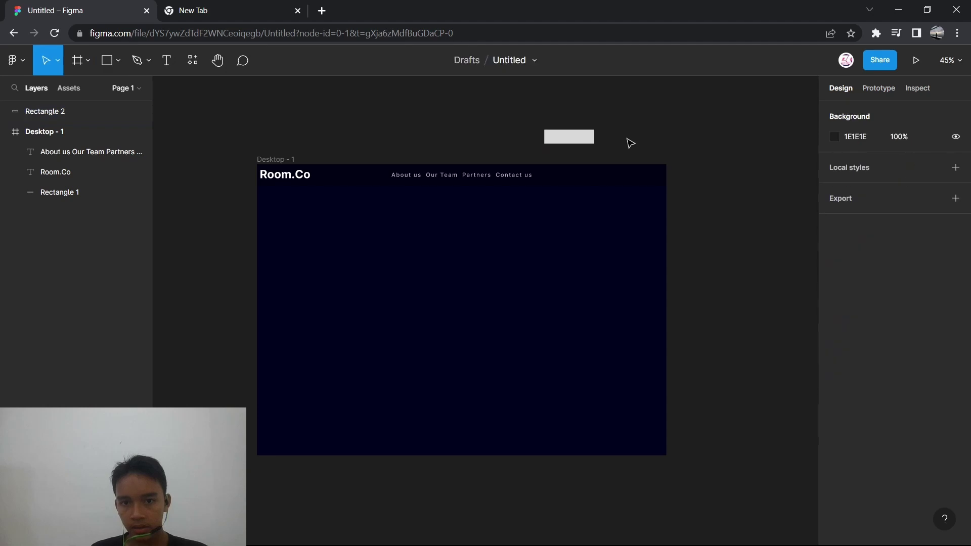
scroll(627, 144, "up", 3)
left_click_drag(525, 141, 624, 223)
left_click(631, 175)
left_click(636, 212)
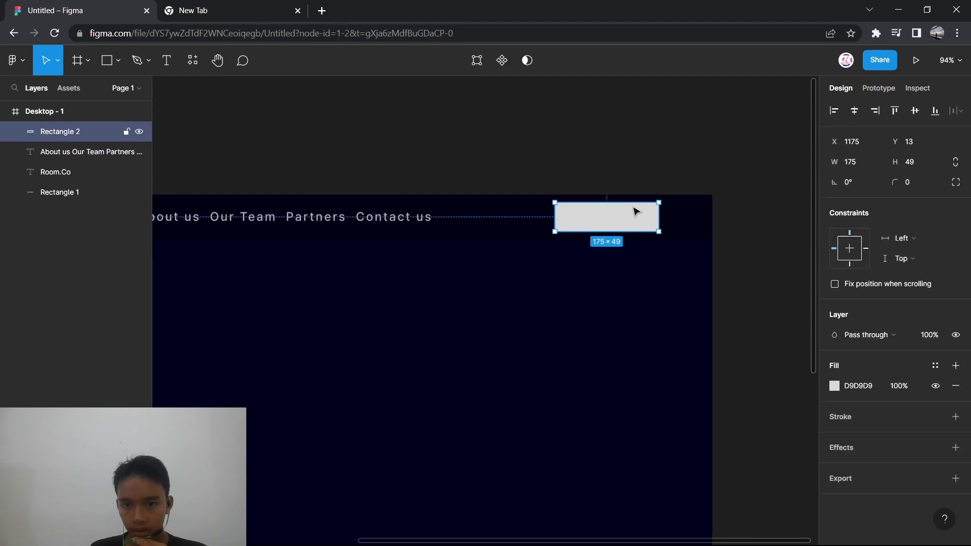
- Reposition the grey rectangle closer to the navigation text, at about X 1123, Y 13
left_click_drag(620, 227, 630, 229)
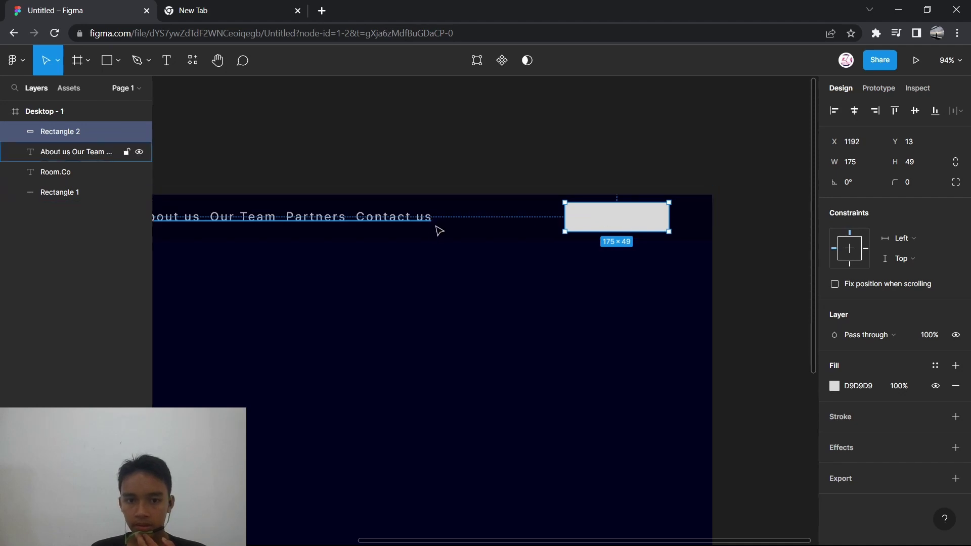
left_click_drag(605, 218, 560, 218)
left_click(581, 160)
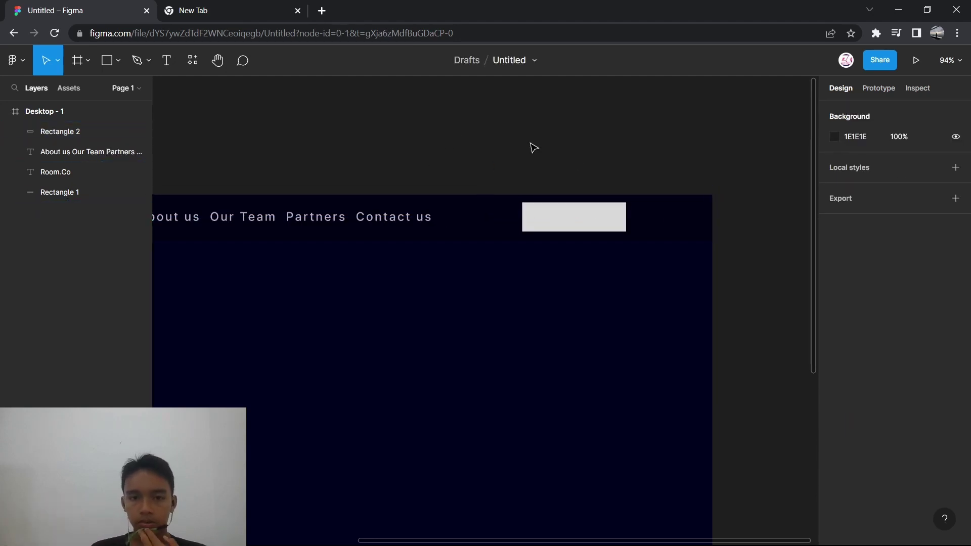
left_click(588, 221)
left_click_drag(589, 221, 599, 211)
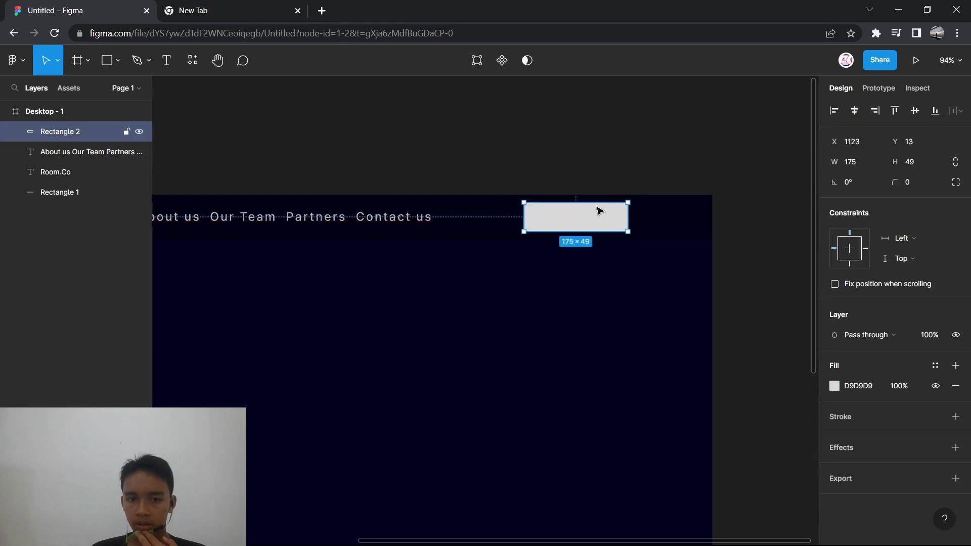
left_click(613, 161)
left_click(623, 214)
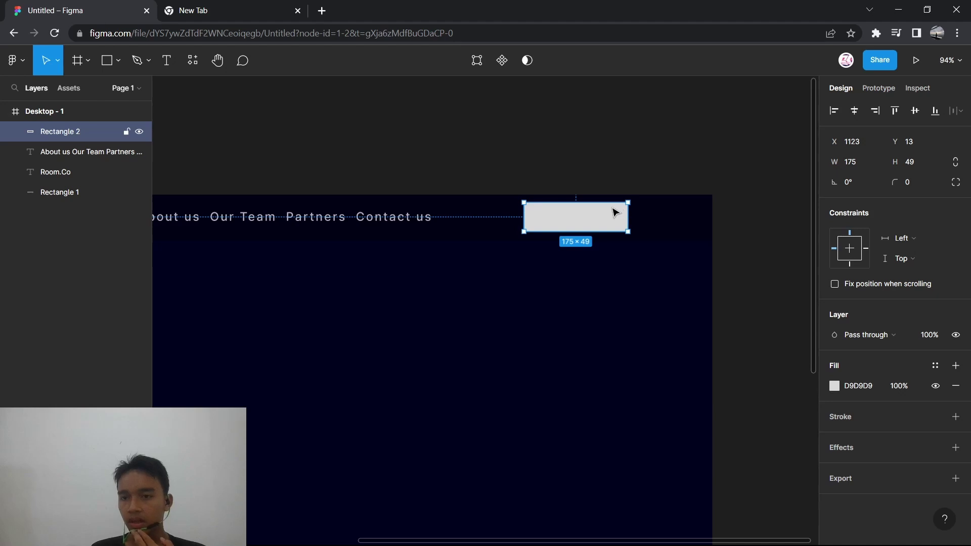
left_click(580, 165)
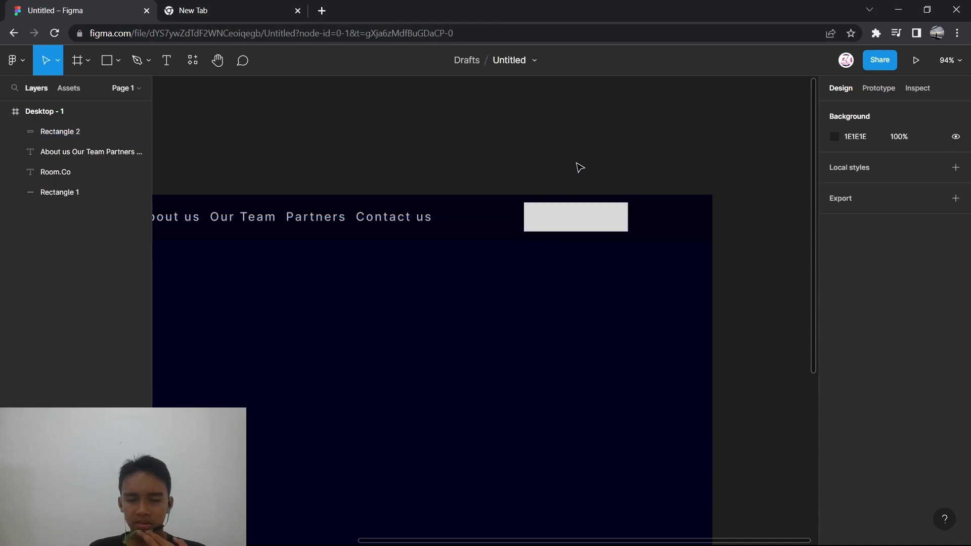
- Round the grey header rectangle into a pill shape with a corner radius of 25
scroll(580, 167, "up", 5)
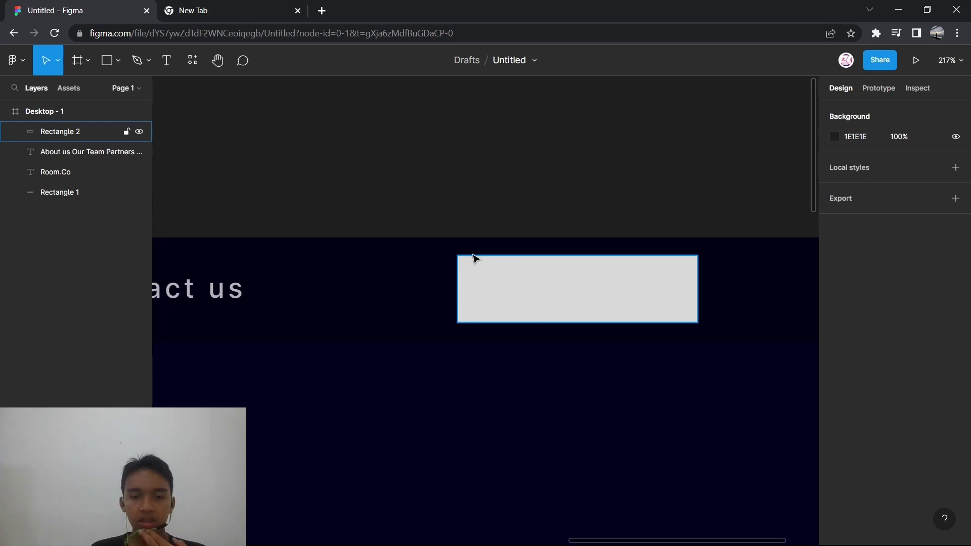
scroll(463, 275, "up", 1)
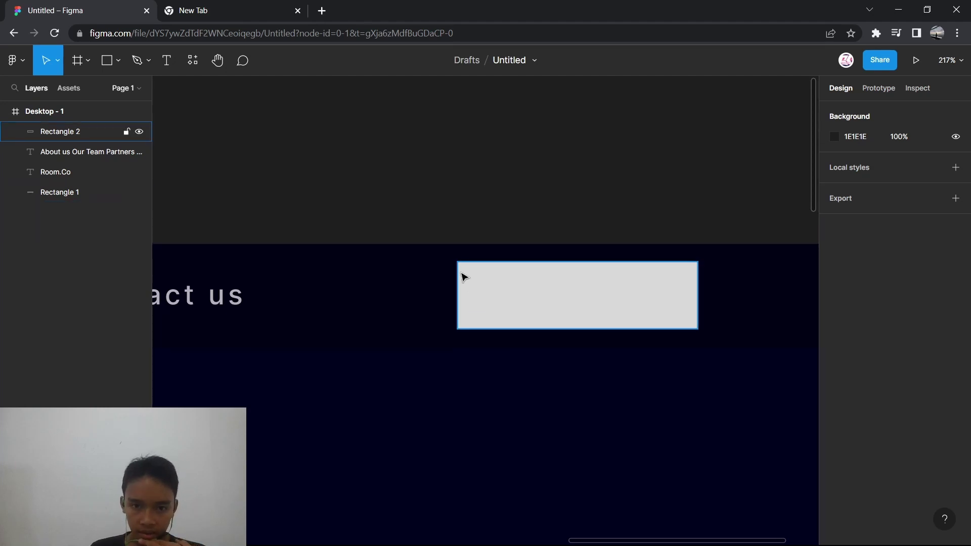
left_click(485, 279)
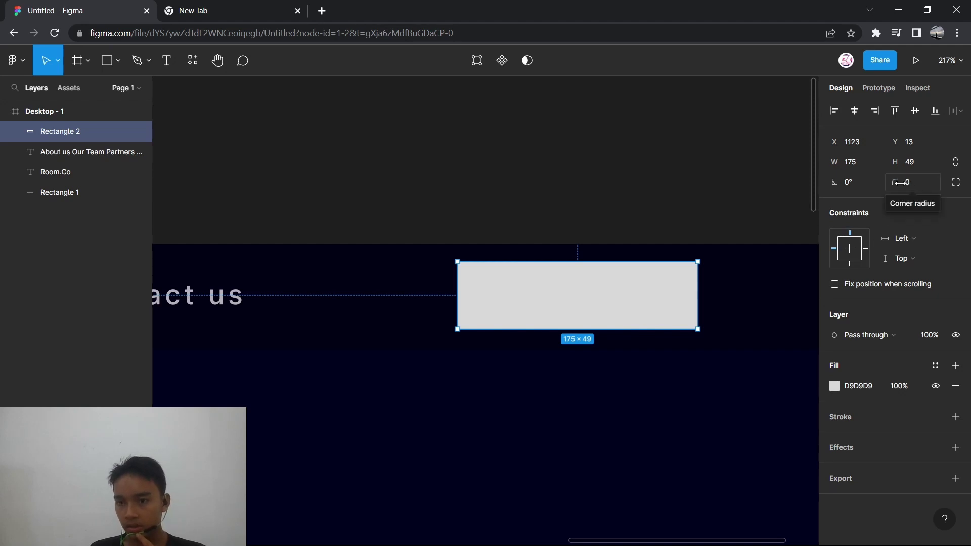
left_click_drag(898, 183, 241, 182)
left_click(618, 152)
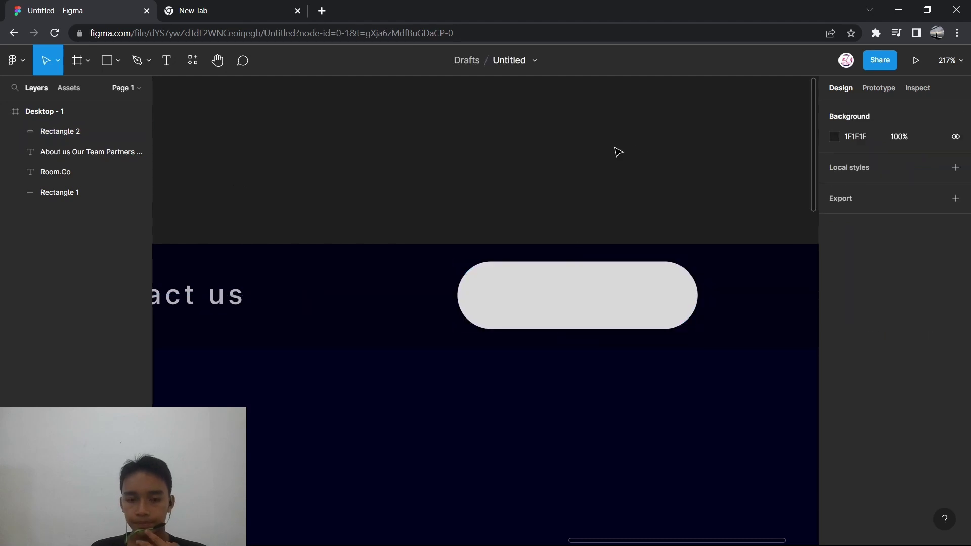
- Add an inside stroke 1 thick to the pill shape and set its colour to white, FFFFFF
left_click(677, 276)
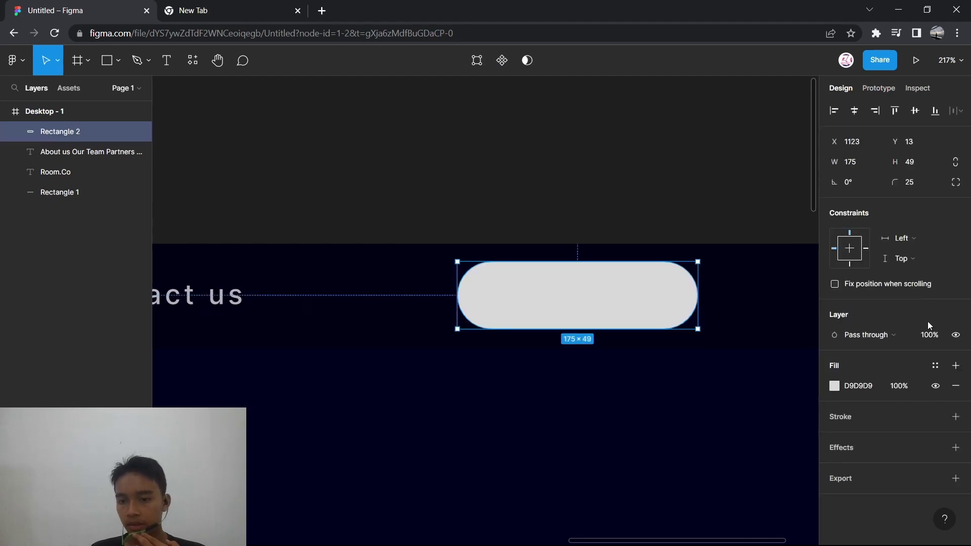
left_click(955, 417)
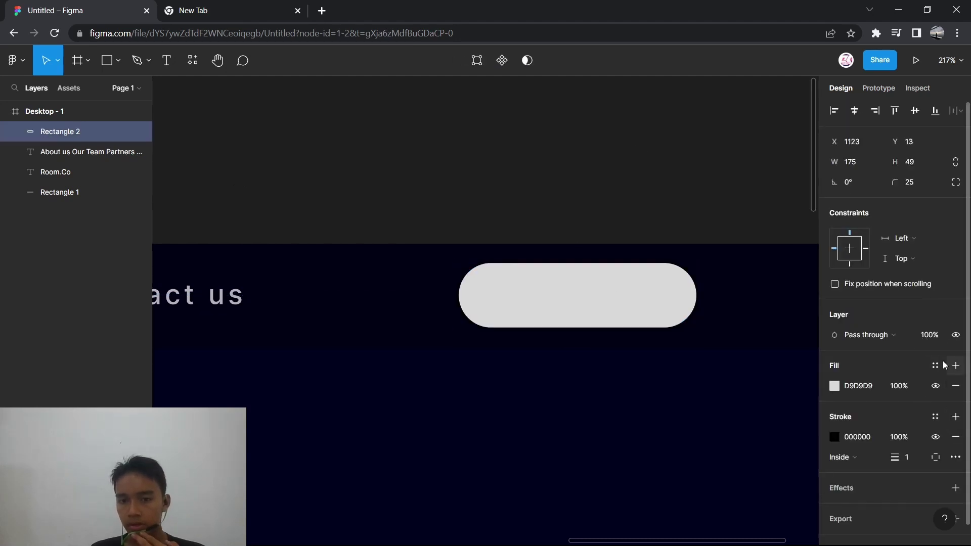
scroll(857, 389, "down", 1)
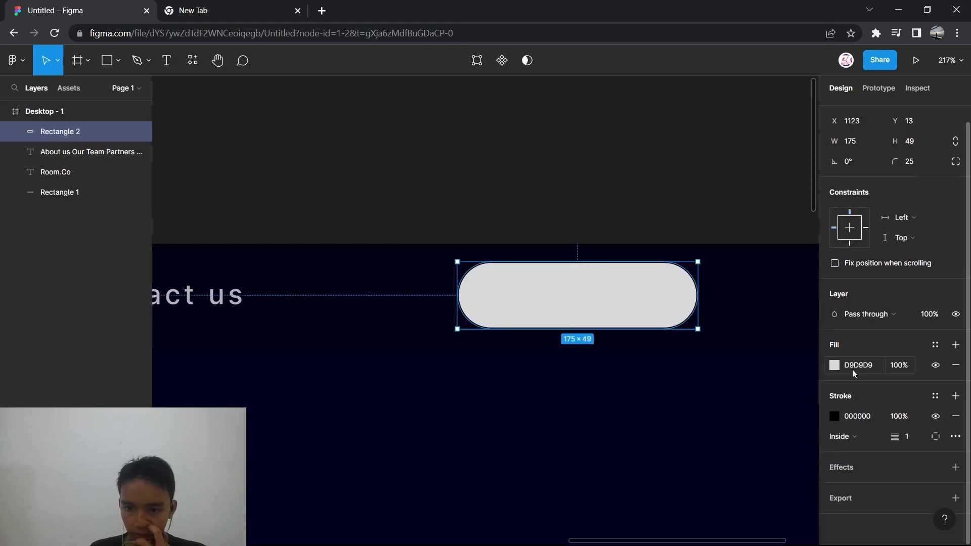
left_click(835, 415)
left_click_drag(755, 329, 645, 205)
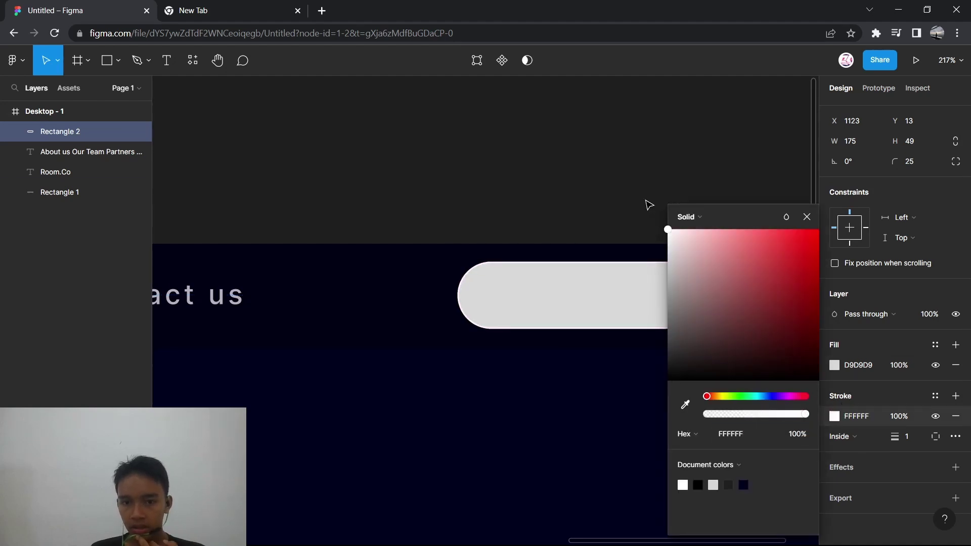
left_click(625, 162)
- Remove the grey fill from the pill shape, keeping only its outline
left_click(642, 314)
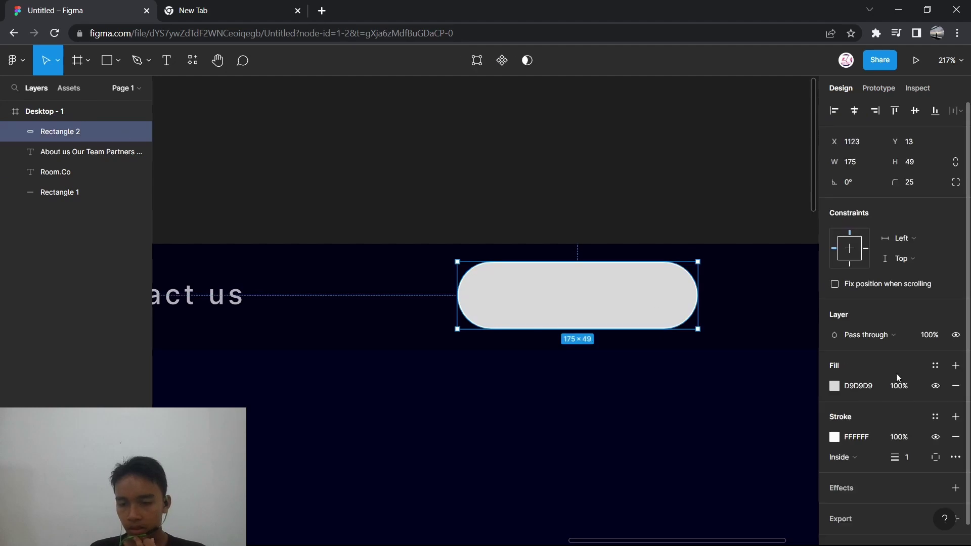
left_click(956, 386)
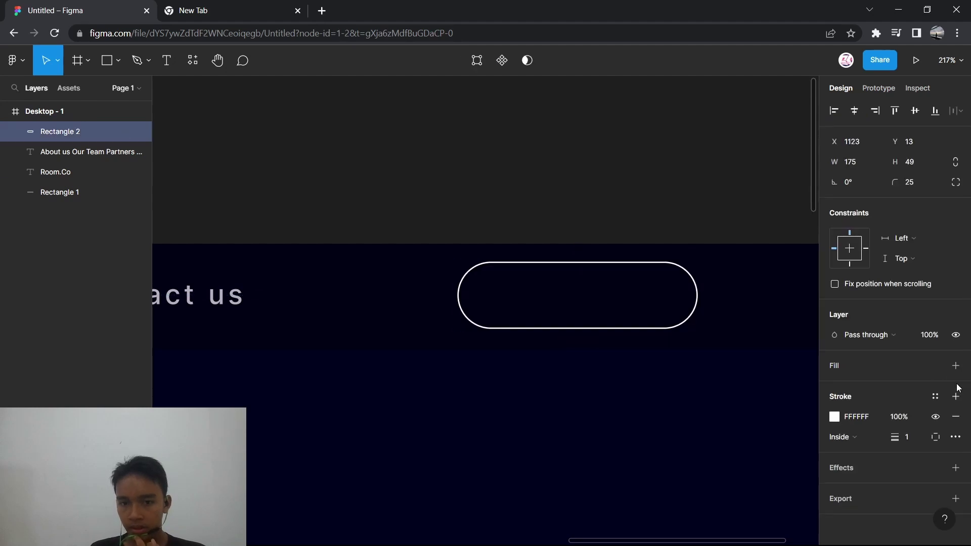
left_click(679, 160)
left_click(698, 298)
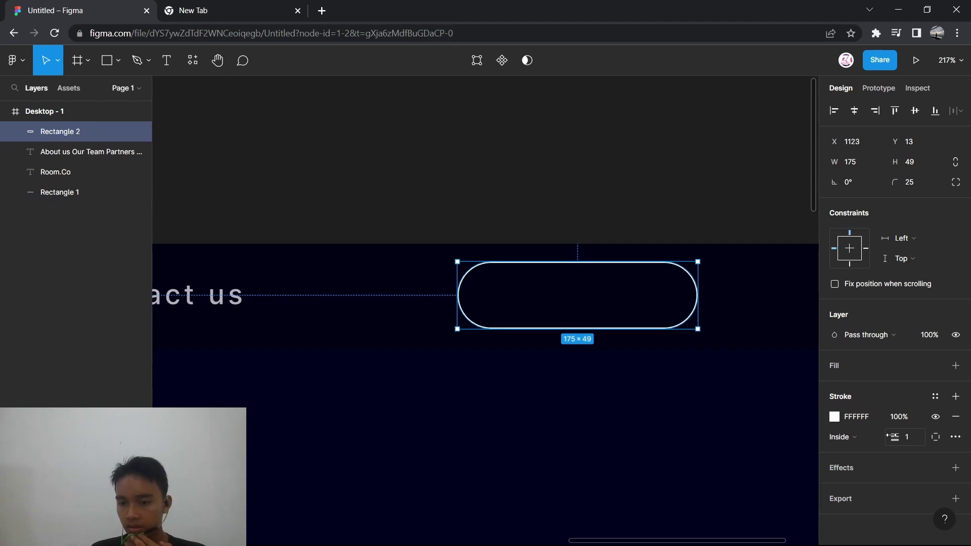
- Thicken the pill shape's outline to a stroke of 4
left_click_drag(893, 436, 895, 436)
left_click(677, 169)
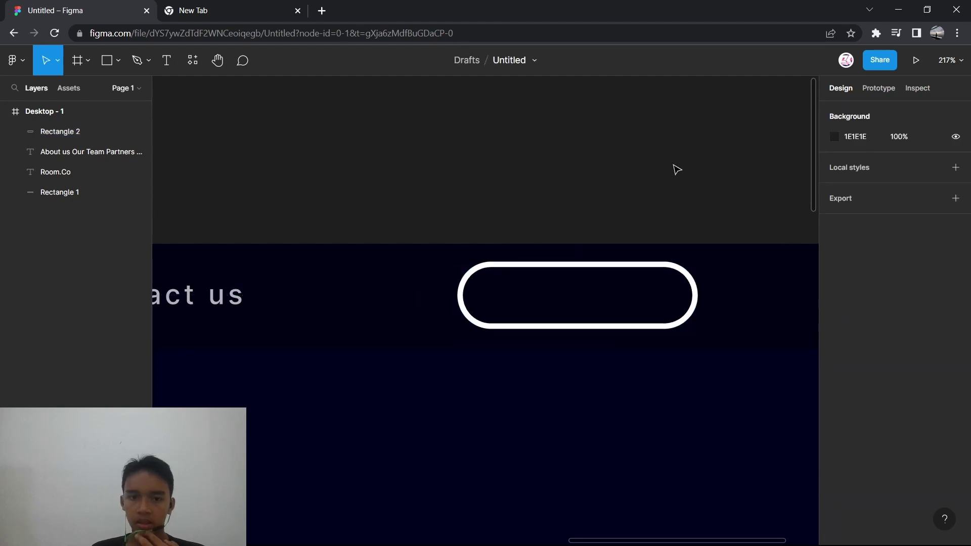
scroll(676, 169, "down", 5)
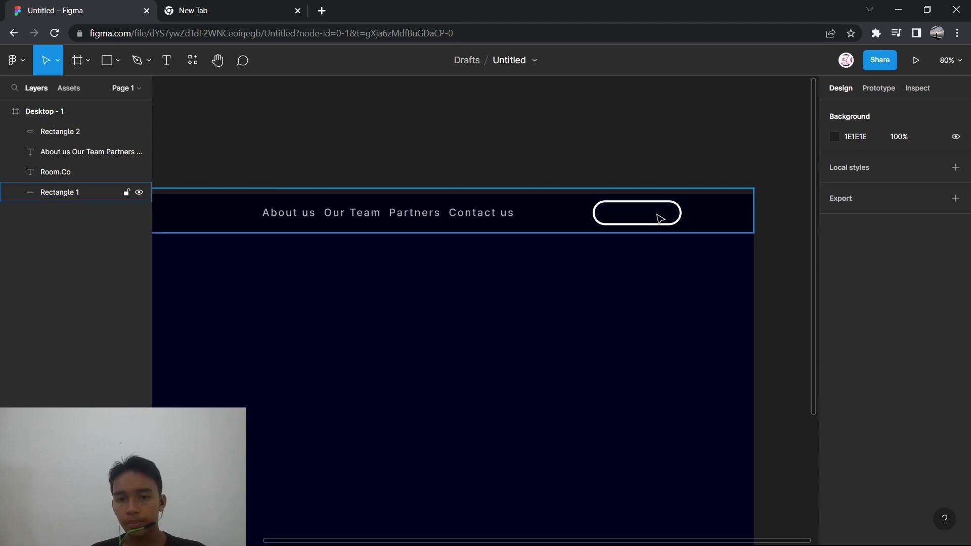
- Increase the pill outline's height to 56 and move it to about X 1127, Y 12
scroll(660, 219, "up", 5)
left_click(560, 219)
left_click(425, 216)
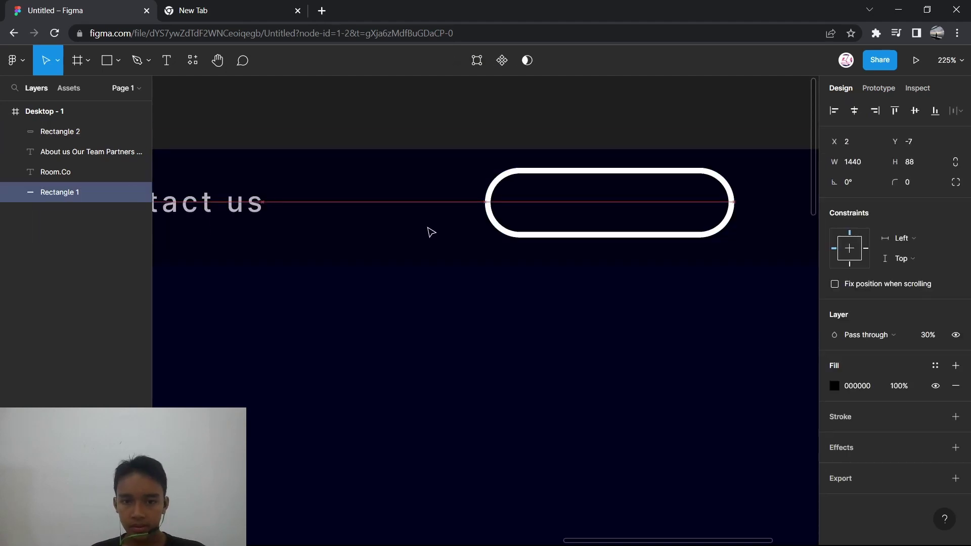
left_click(487, 109)
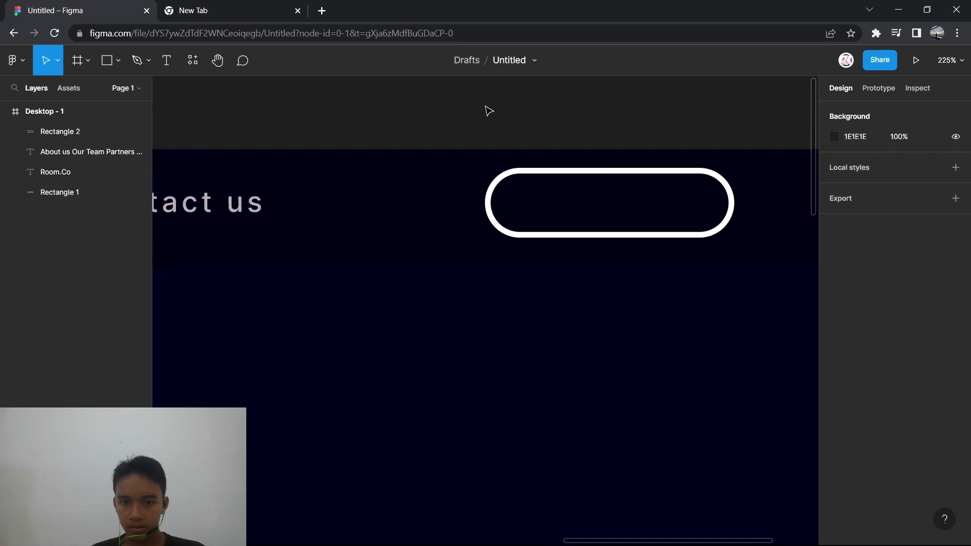
left_click(549, 175)
left_click_drag(581, 236, 583, 248)
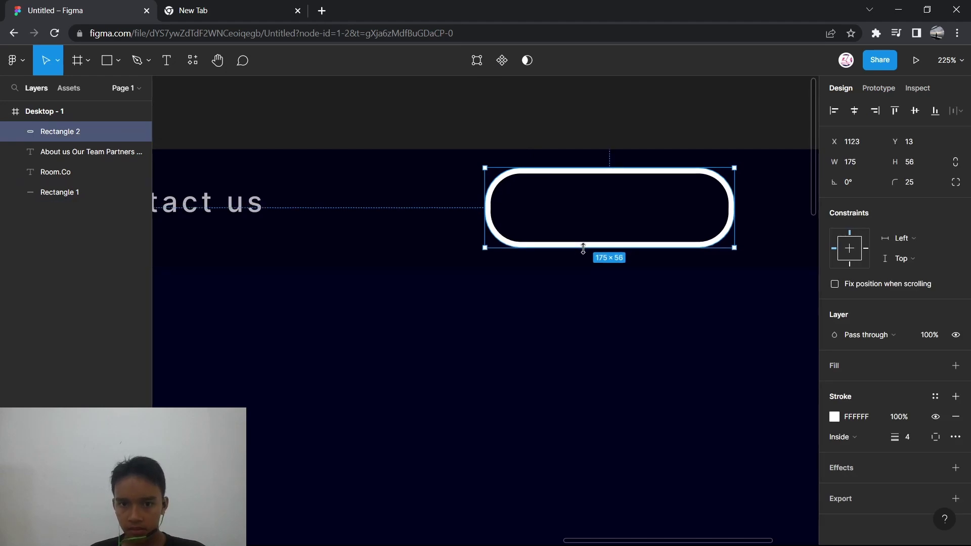
left_click_drag(578, 180, 574, 161)
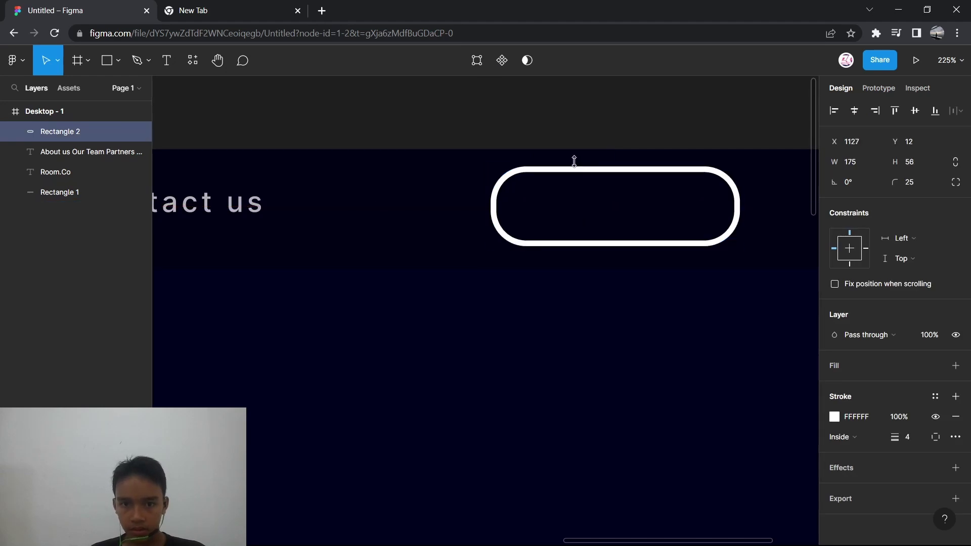
left_click(576, 114)
- Add the white text "Sign in" inside the pill outline in the header
scroll(576, 112, "down", 4)
scroll(314, 135, "up", 1)
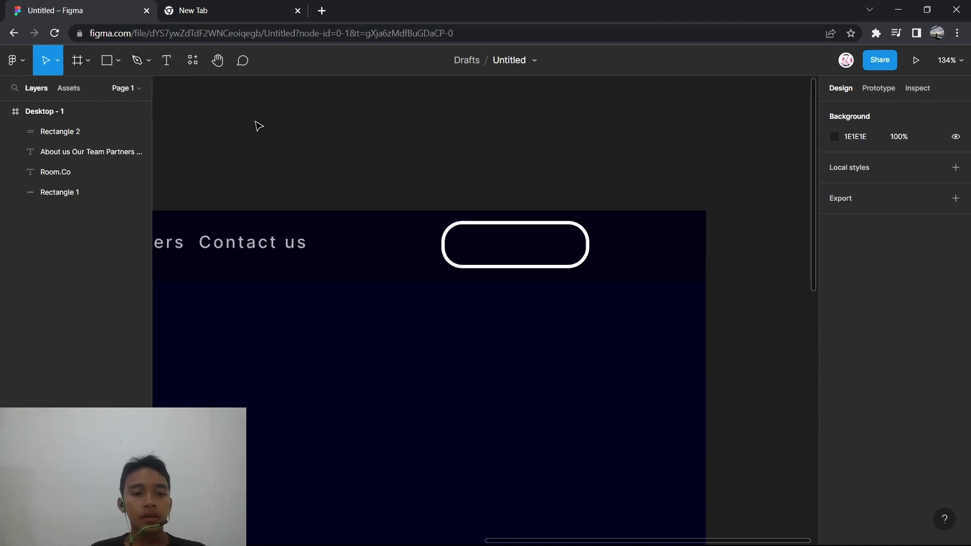
scroll(259, 116, "down", 3)
scroll(268, 109, "up", 4)
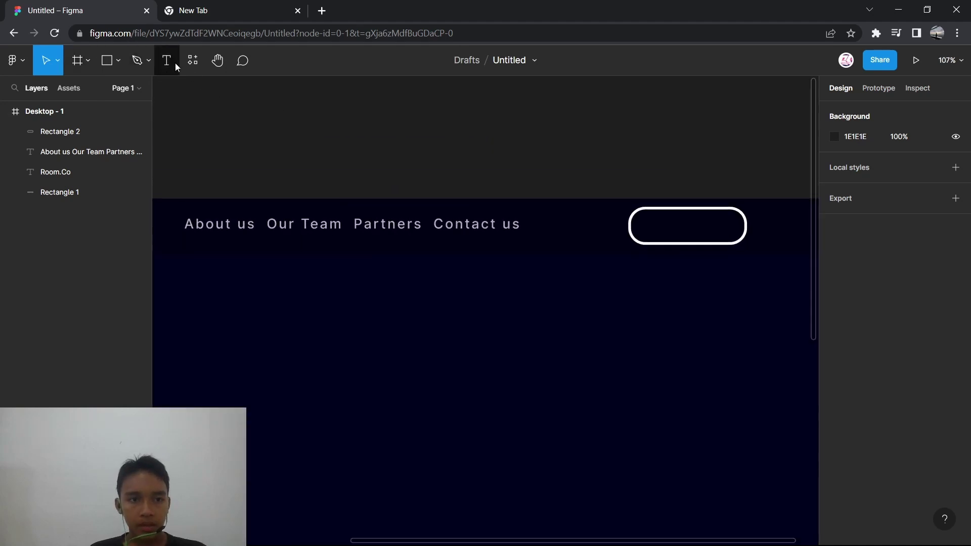
left_click(175, 63)
scroll(513, 212, "right", 3)
scroll(509, 232, "up", 5)
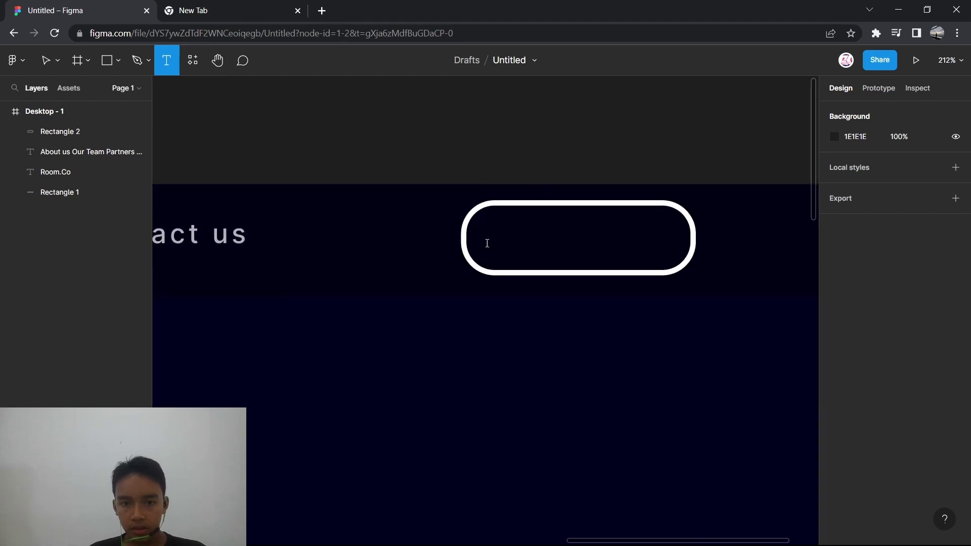
left_click(487, 244)
type("Sign ")
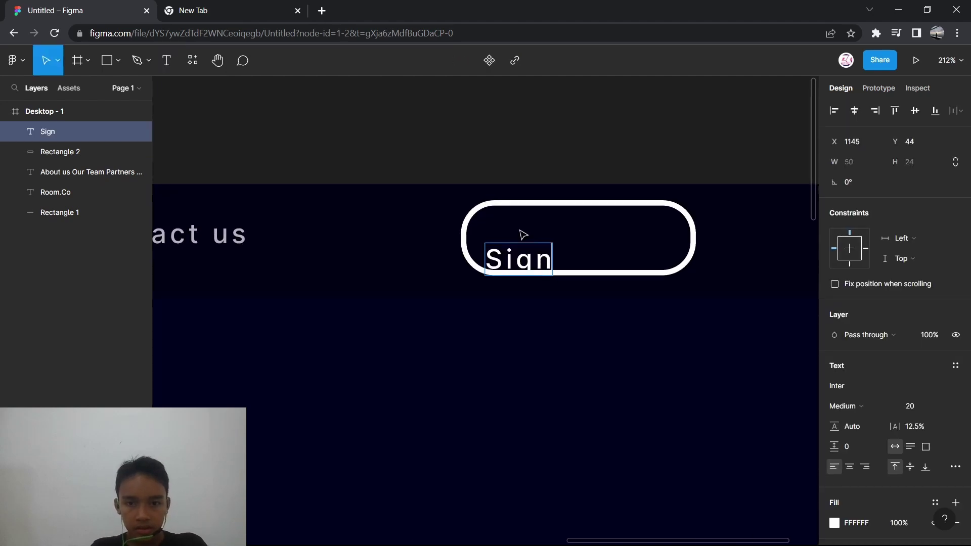
type("in")
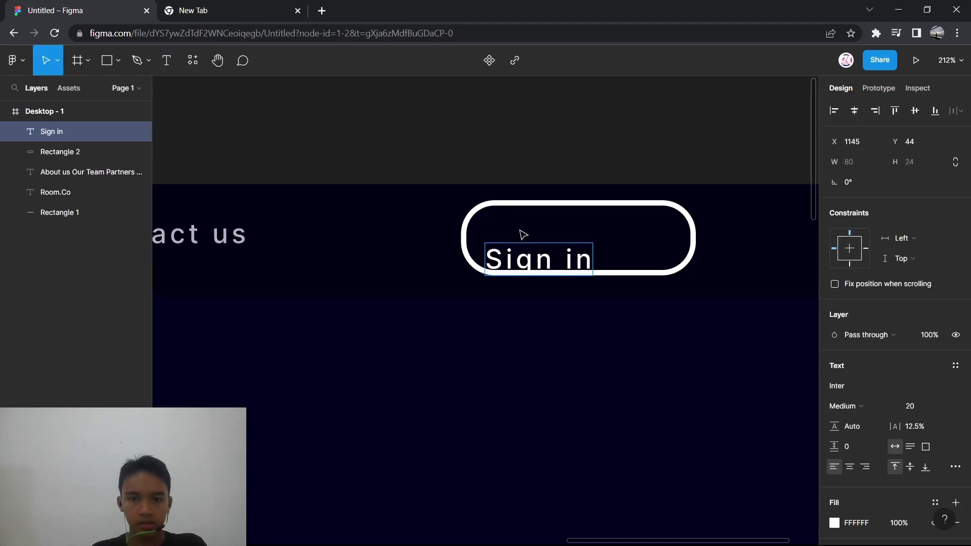
key("Escape")
left_click(552, 132)
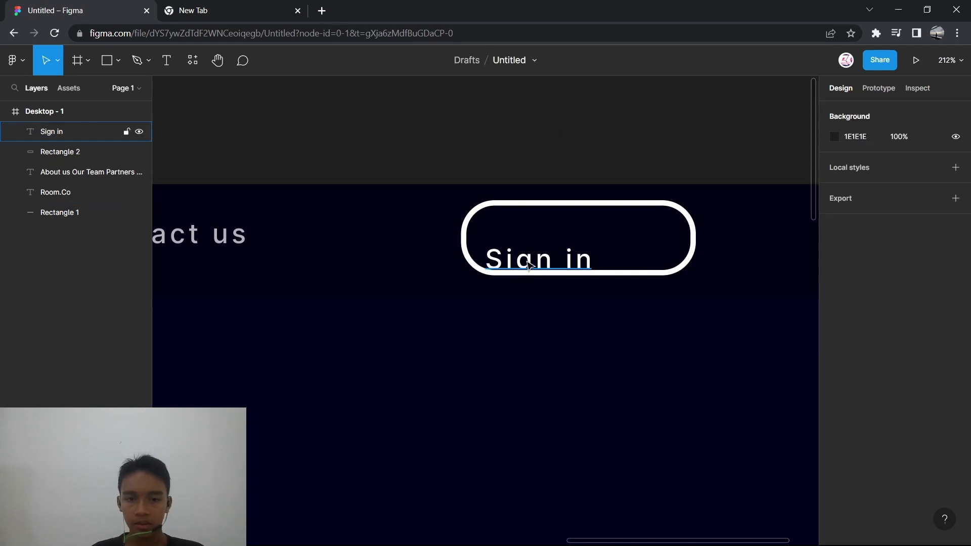
- Move the "Sign in" text up to about X 1146, Y 28 and set its weight to Semi Bold
left_click_drag(527, 266, 527, 243)
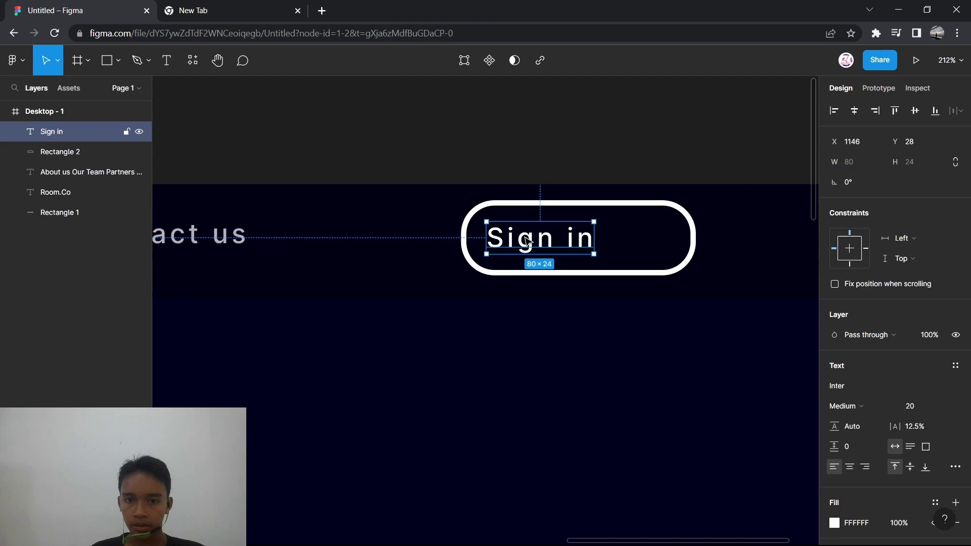
left_click(877, 405)
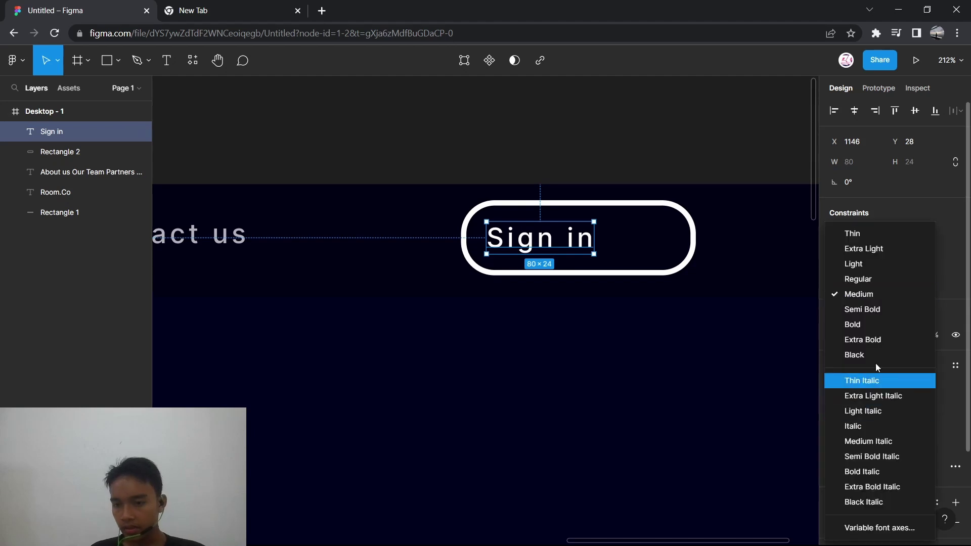
left_click(878, 309)
left_click(581, 148)
- Capitalise the second word of the button label so it reads "Sign In"
double_click(578, 246)
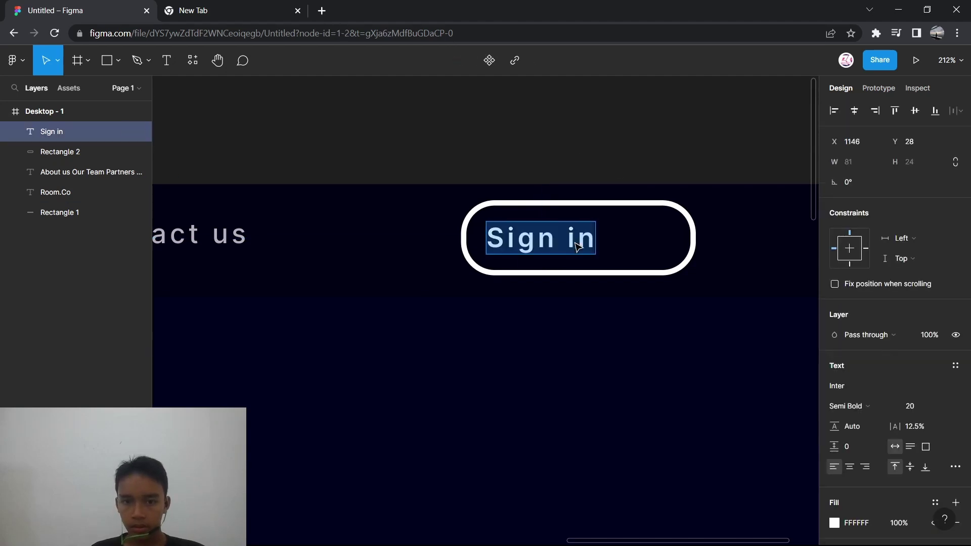
left_click(578, 238)
key("BackSpace")
type("I")
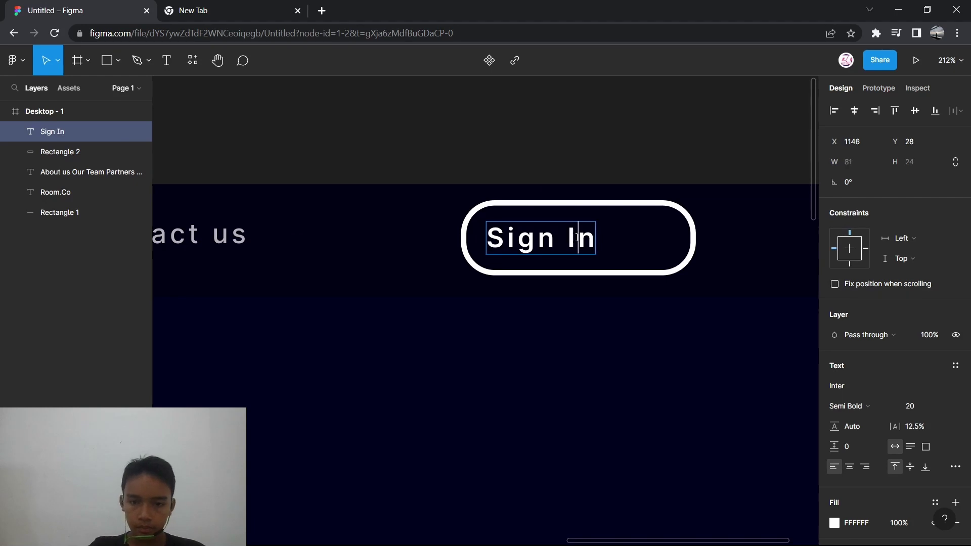
key("Escape")
left_click(541, 168)
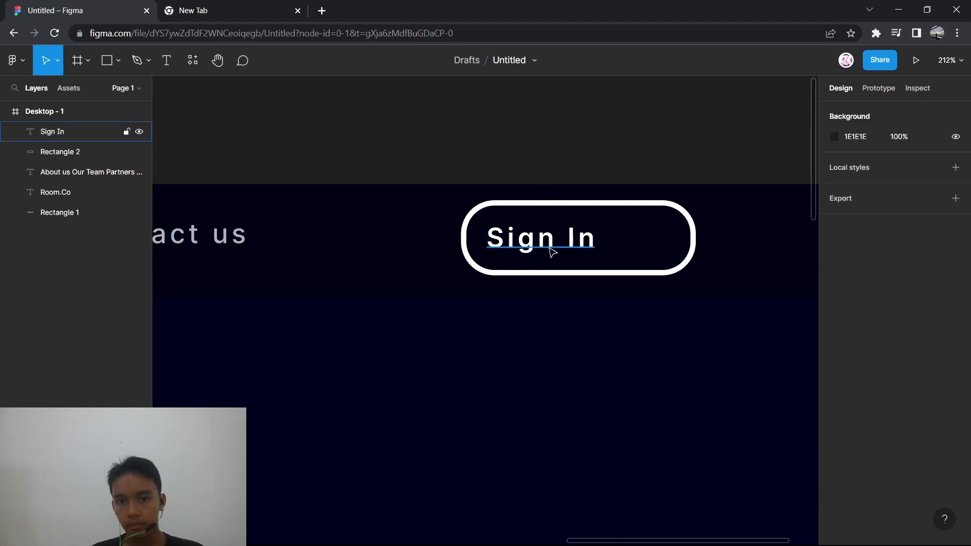
- Enlarge the "Sign In" text to font size 24 and raise it to about Y 23 within the pill
left_click(554, 243)
left_click(942, 408)
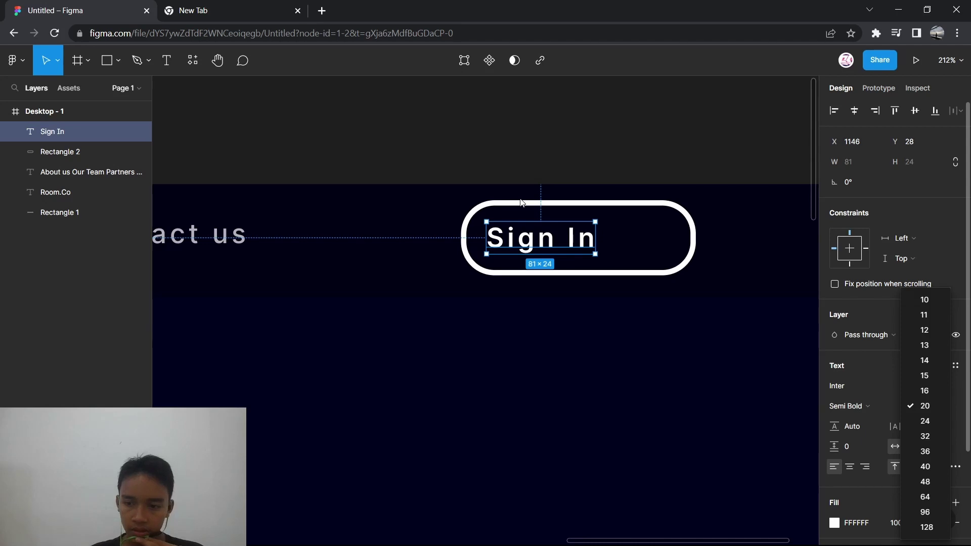
left_click(924, 421)
left_click(568, 91)
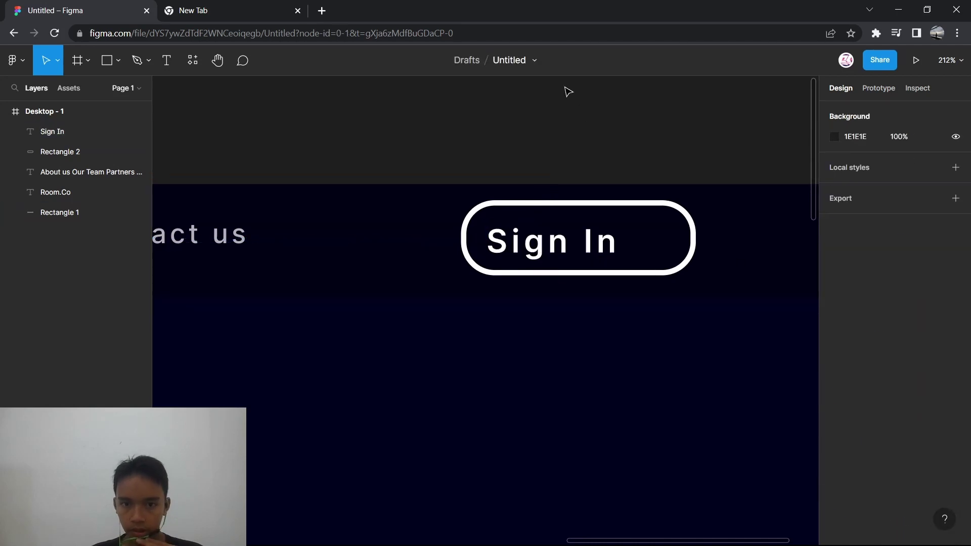
left_click(580, 246)
left_click_drag(581, 246, 581, 243)
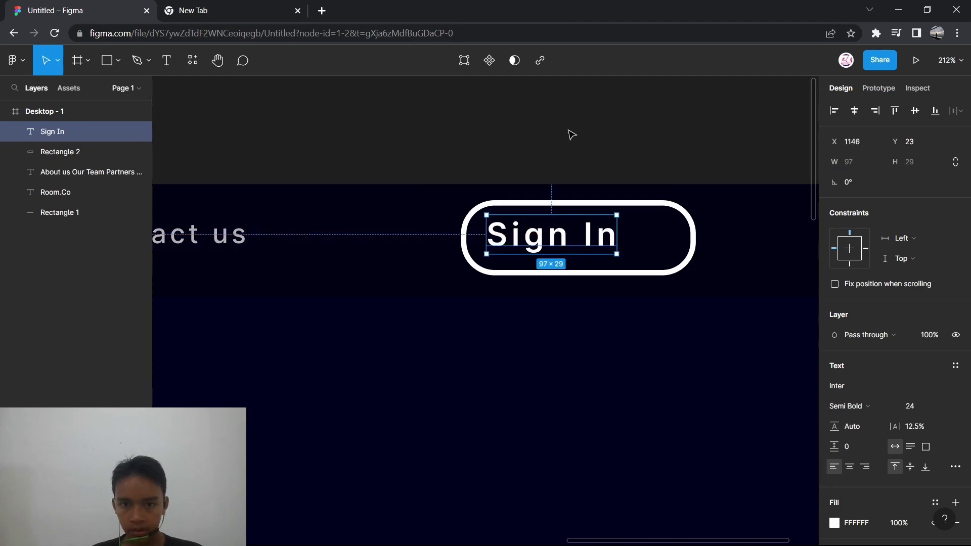
left_click(570, 135)
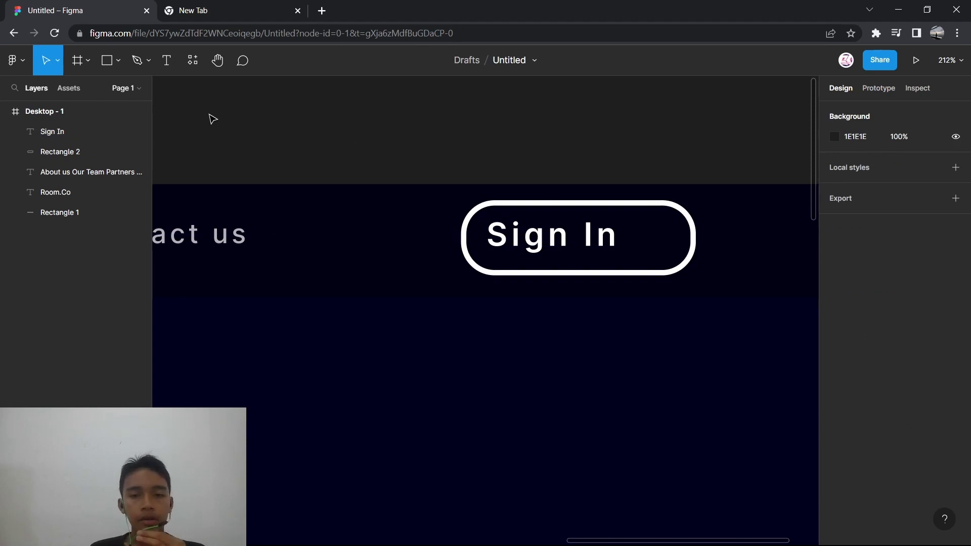
- Run the Iconify plugin, search Tabler Icons for "download" and choose the tabler:download icon
left_click(192, 62)
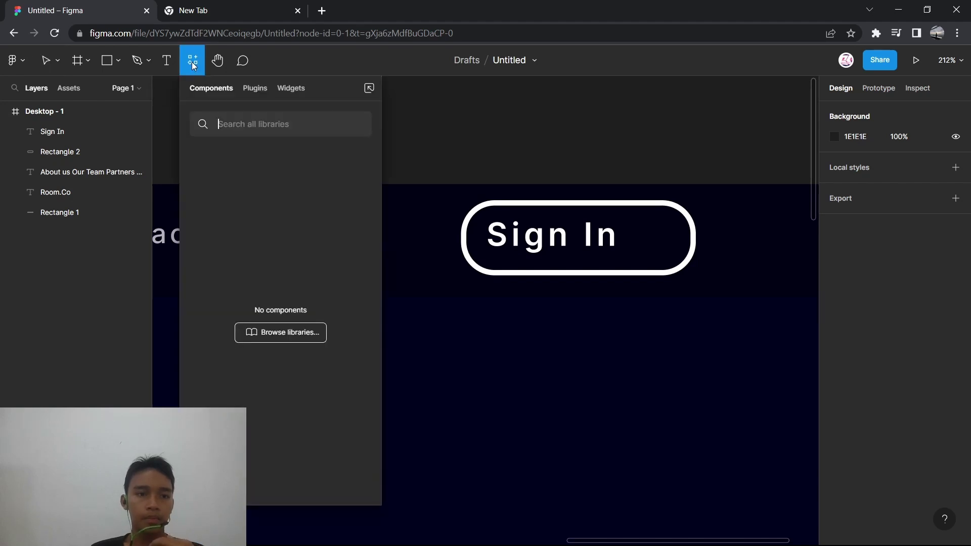
left_click(260, 88)
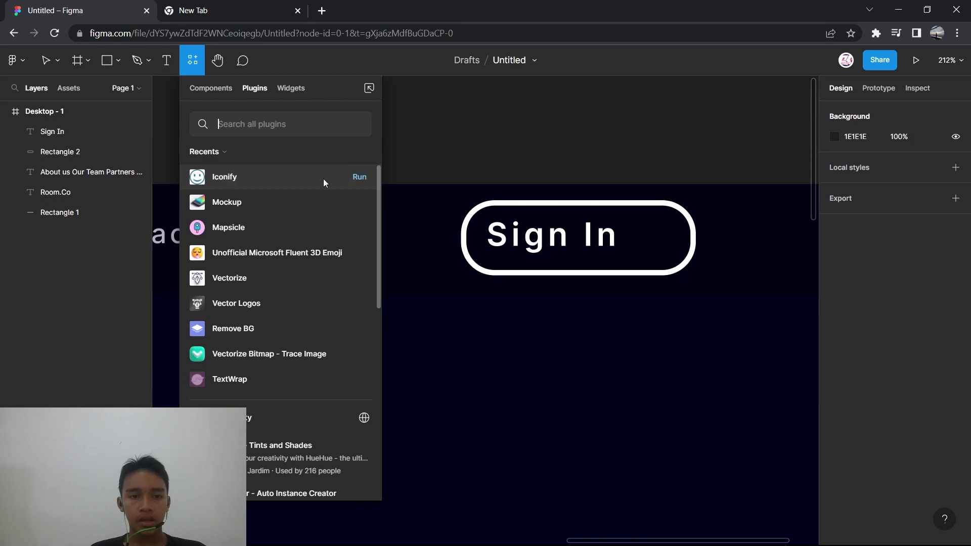
left_click(357, 178)
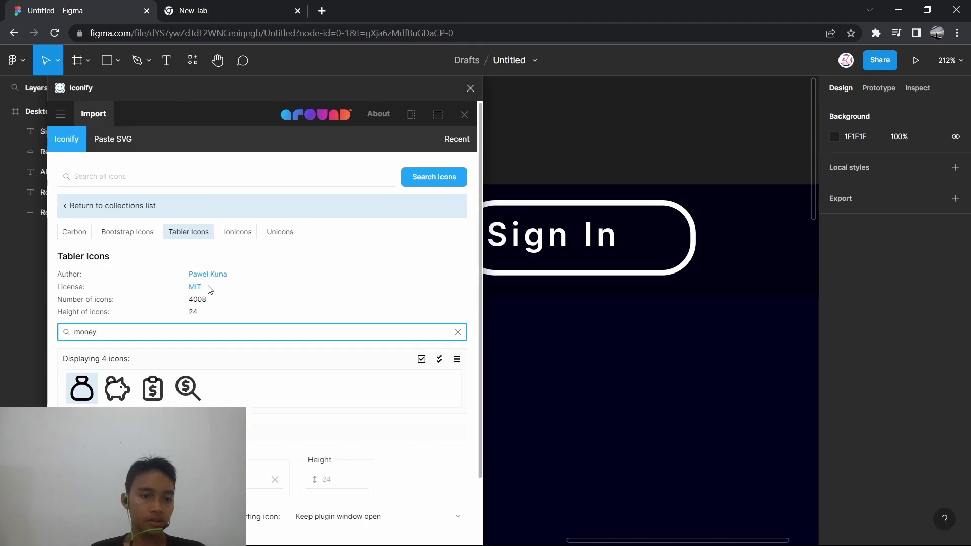
scroll(288, 298, "down", 2)
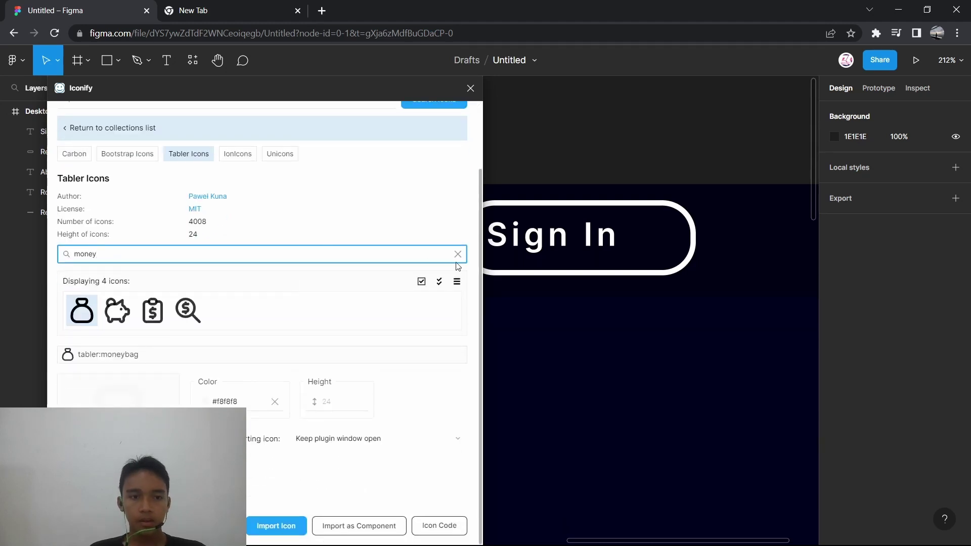
left_click(457, 254)
left_click(115, 254)
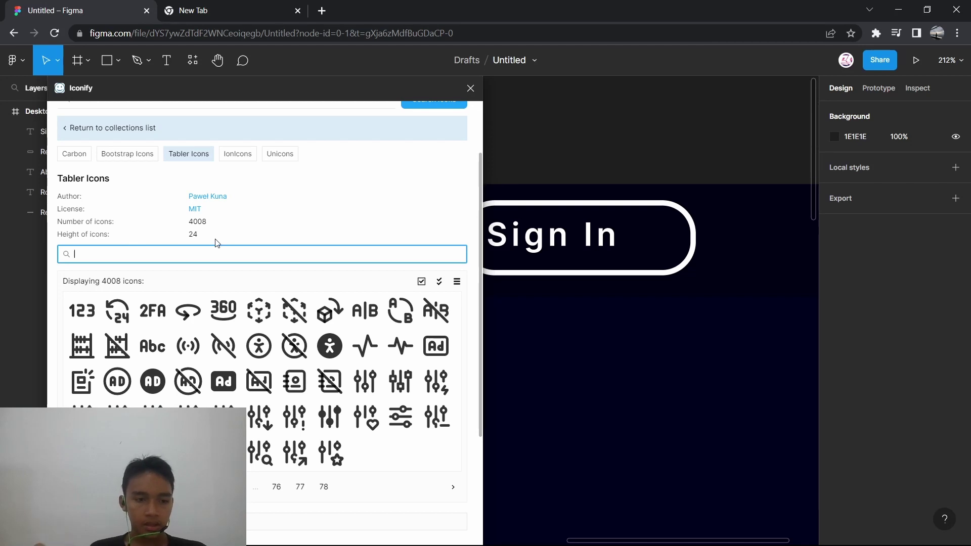
type("download")
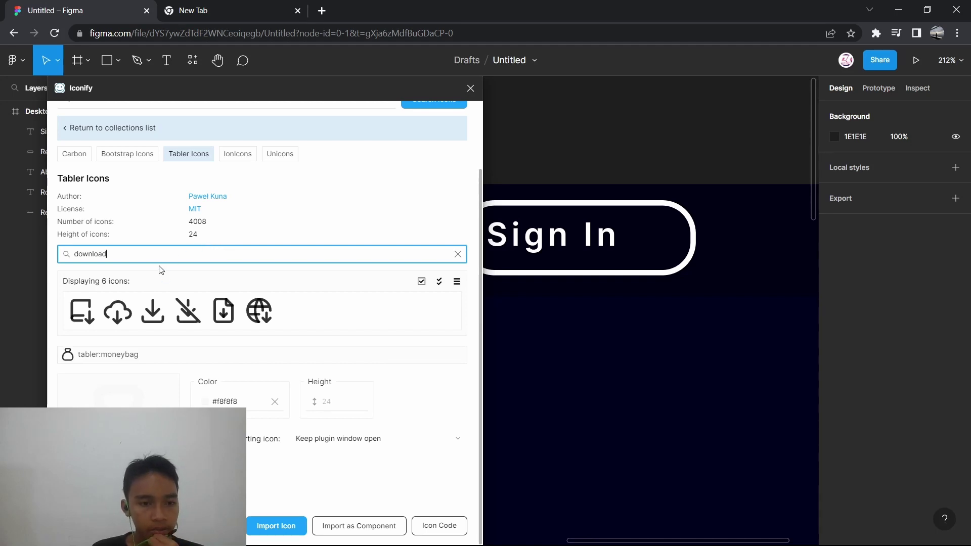
left_click(152, 315)
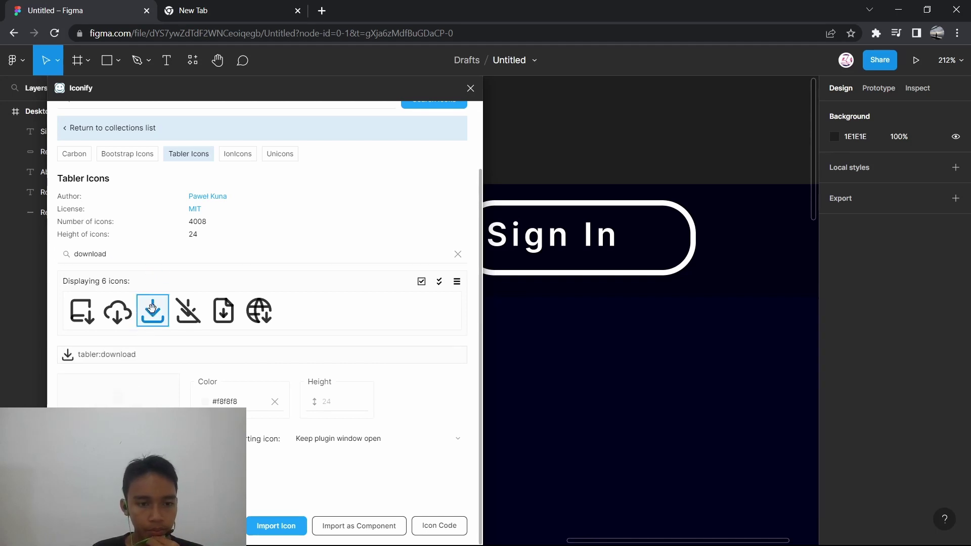
left_click(212, 404)
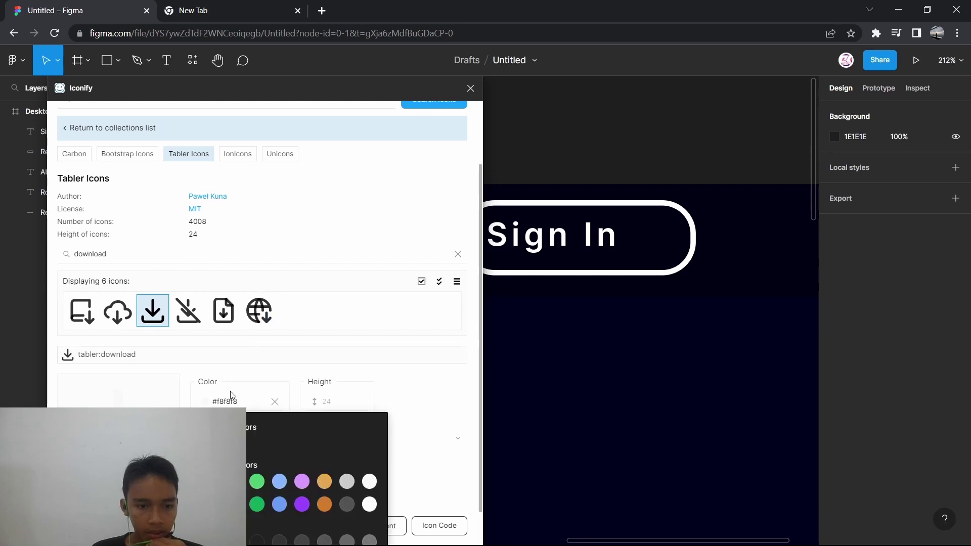
left_click(232, 395)
left_click(250, 396)
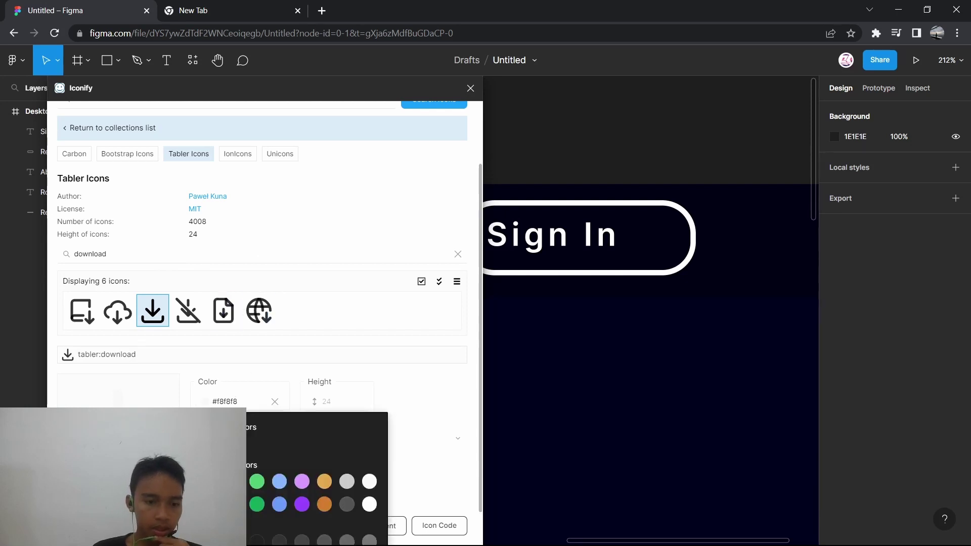
left_click(248, 370)
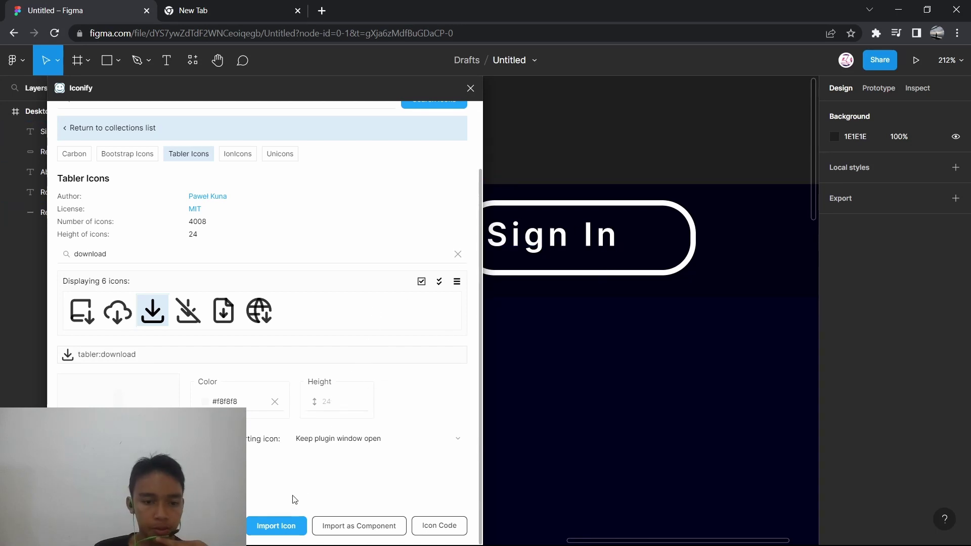
- Import the tabler:download icon and place it inside the pill, just after the "Sign In" text
left_click(287, 527)
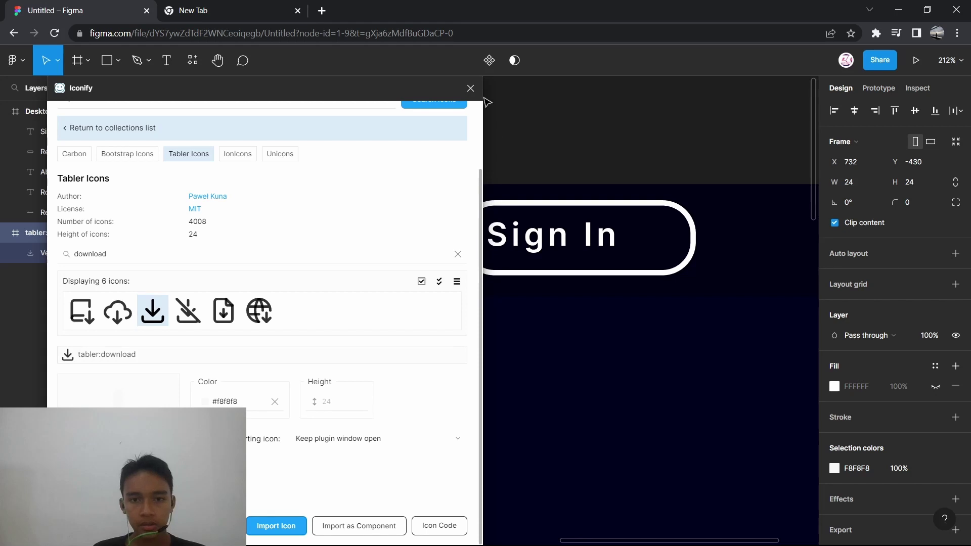
left_click(470, 88)
scroll(445, 336, "down", 5)
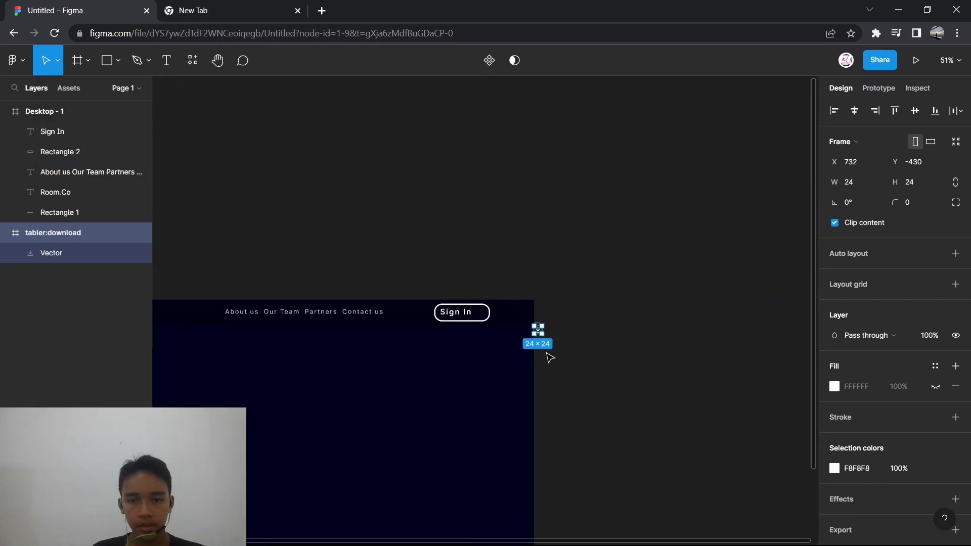
scroll(541, 332, "up", 5)
scroll(585, 275, "left", 4)
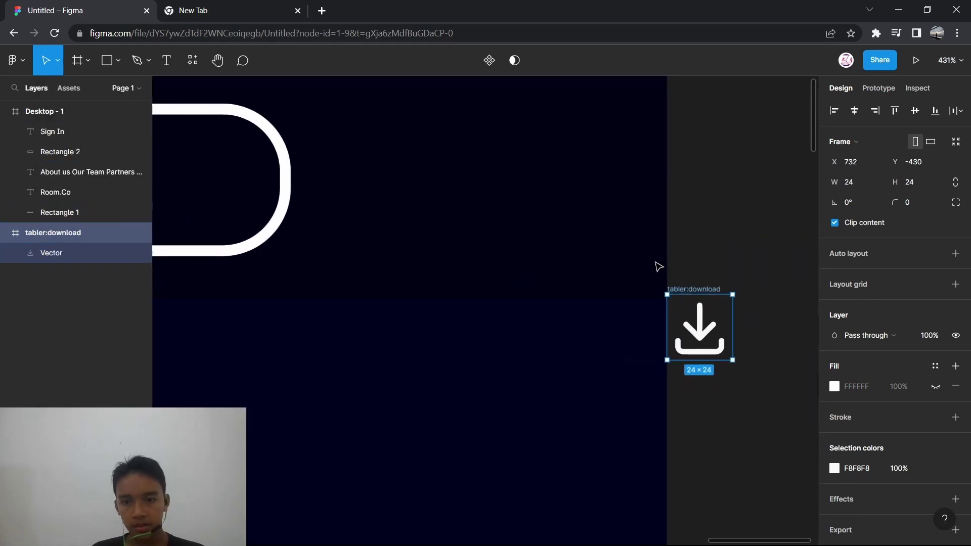
left_click_drag(695, 295, 434, 145)
scroll(362, 132, "left", 2)
scroll(565, 178, "left", 4)
left_click(565, 178)
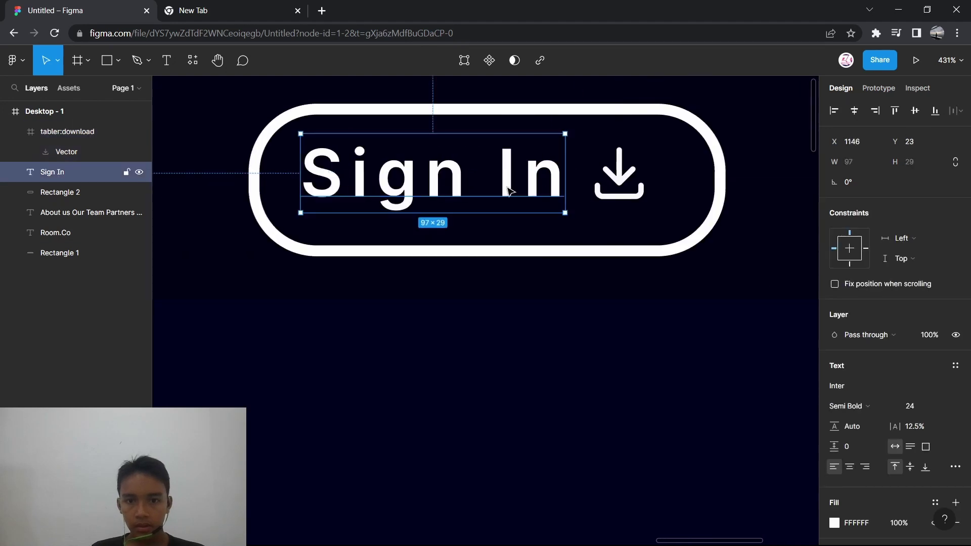
- Rotate the tabler:download icon to 90° so its arrow points right into the bracket
left_click(650, 203)
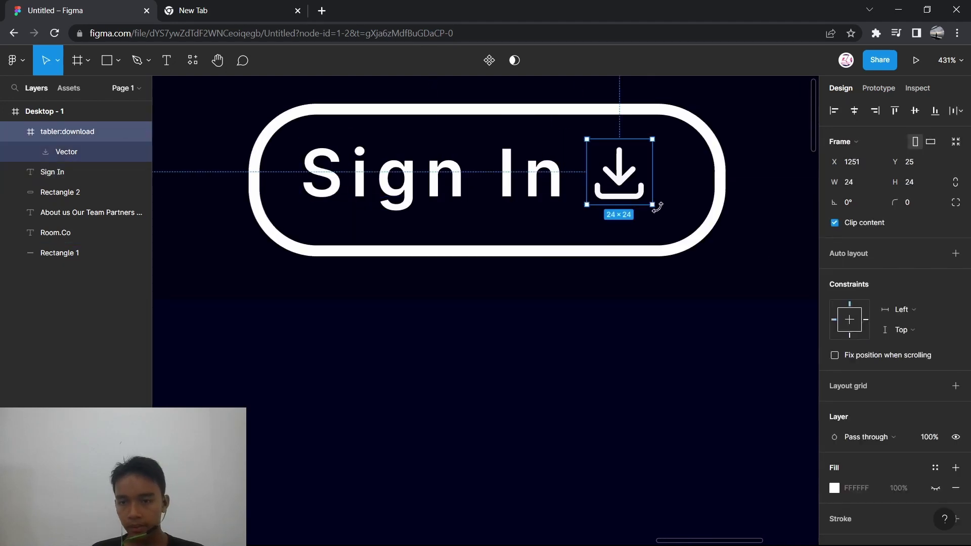
left_click_drag(658, 207, 667, 123)
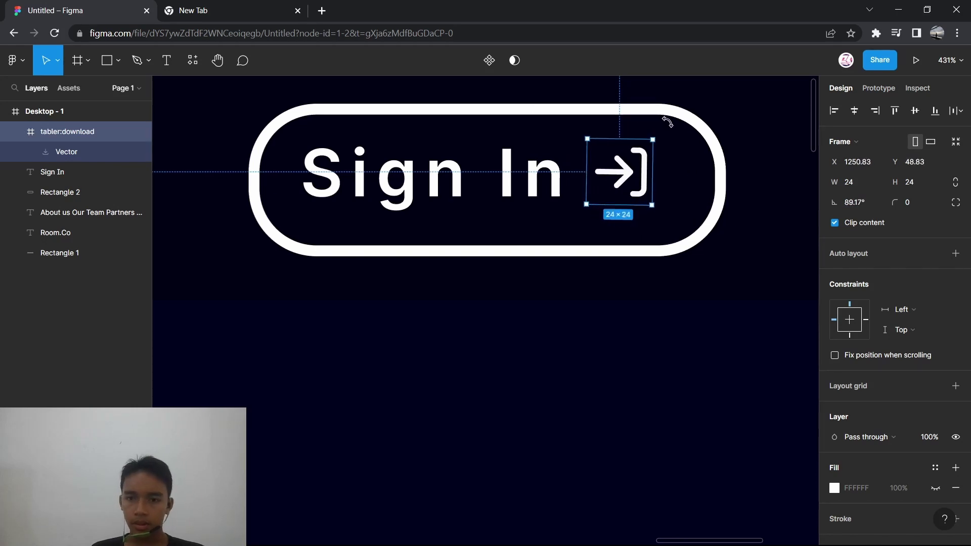
left_click_drag(668, 123, 669, 120)
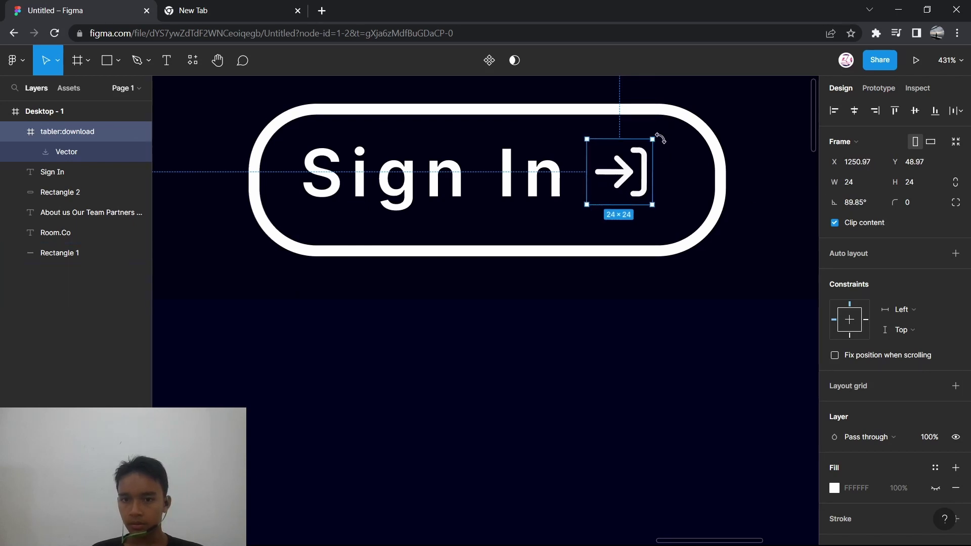
mouse_move(656, 135)
left_mouse_down()
mouse_move(672, 135)
mouse_move(651, 105)
mouse_move(522, 118)
mouse_move(669, 147)
left_mouse_up()
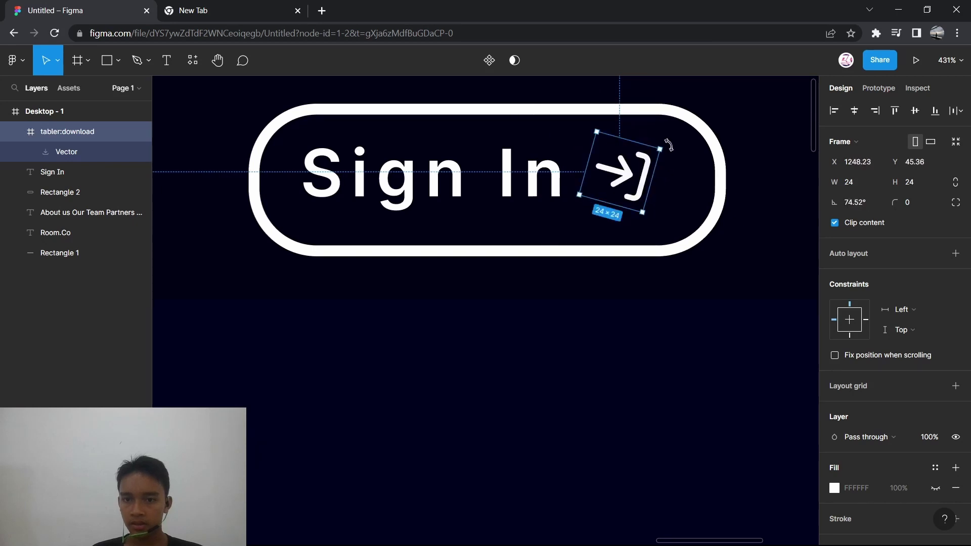
left_click(851, 202)
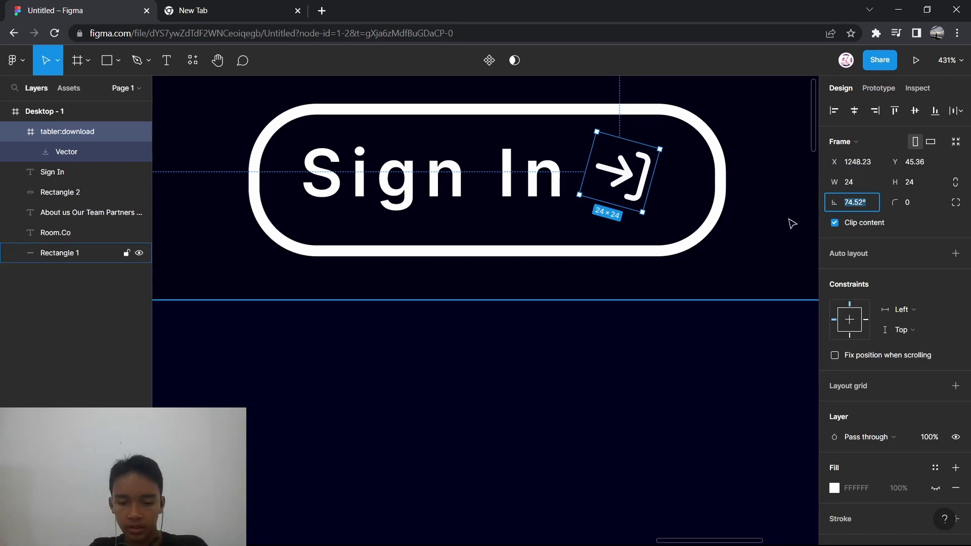
type("90")
key("Return")
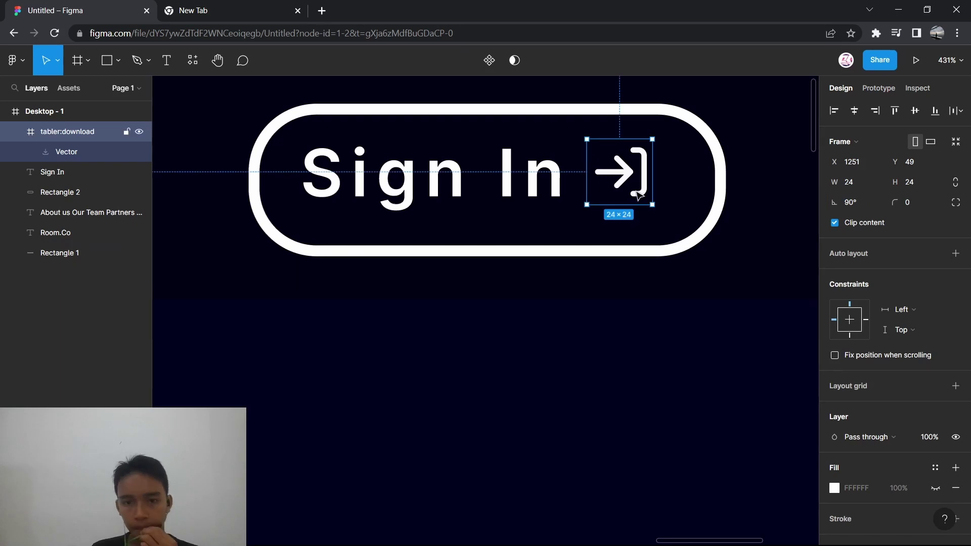
- Scale the icon proportionally to about 33 × 33 px and place it near the pill's right end, at about X 1252, Y 57
left_click_drag(638, 196, 650, 201)
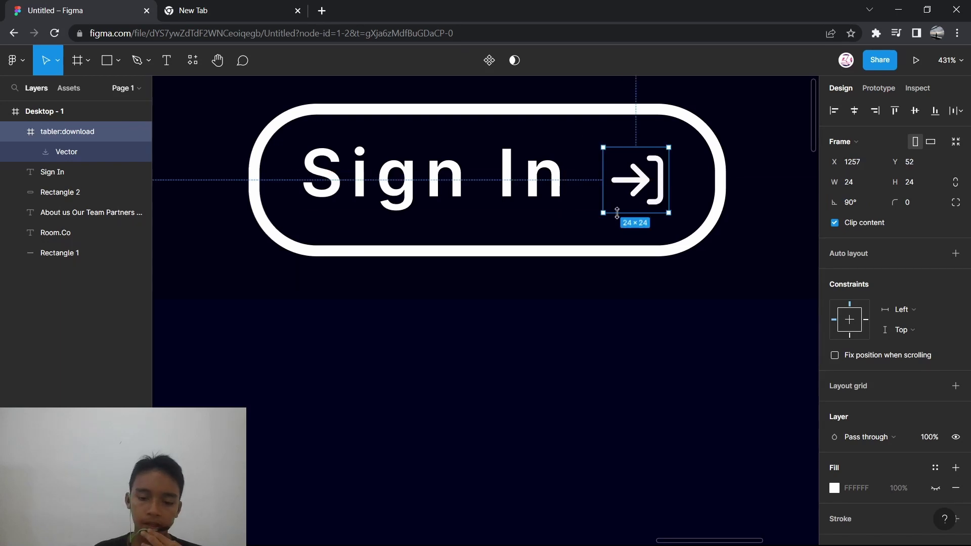
key("k")
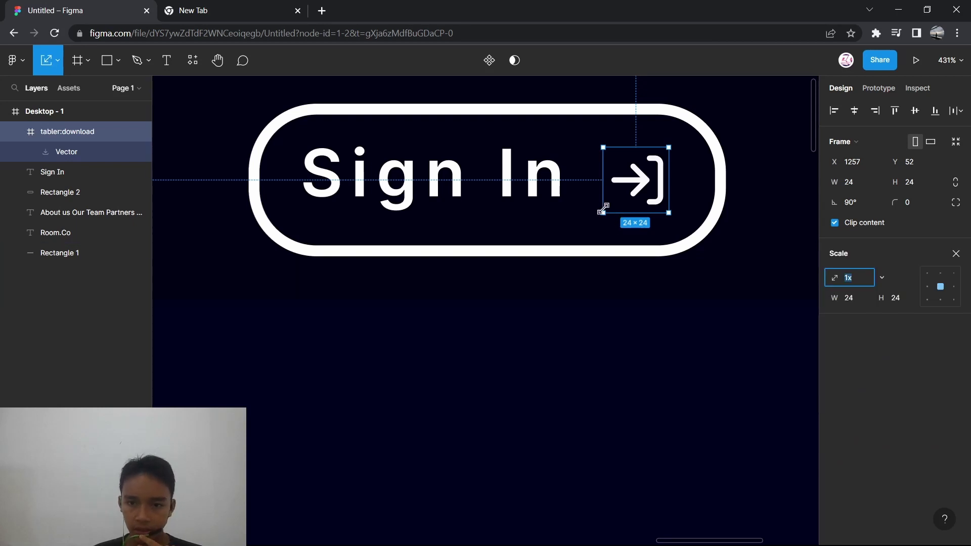
left_click_drag(603, 210, 578, 232)
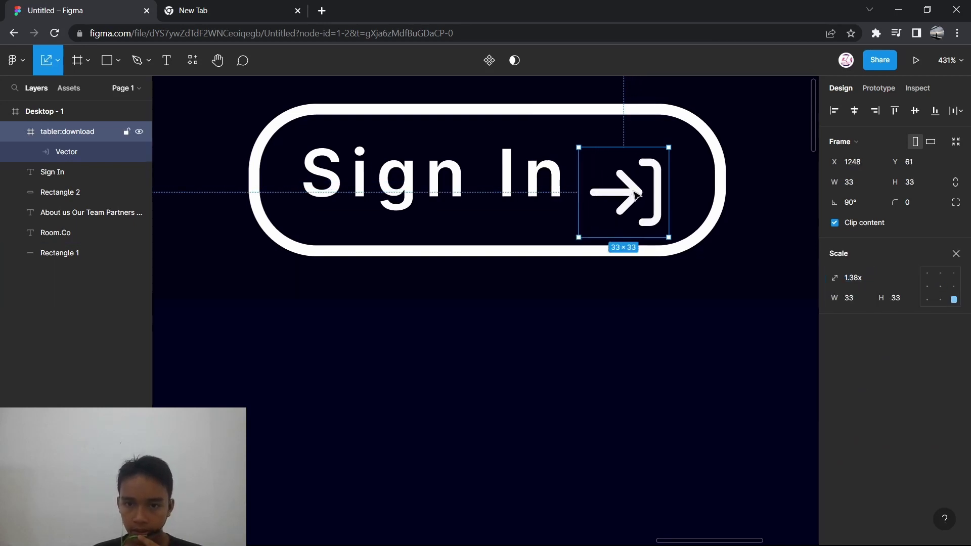
left_click_drag(635, 174, 643, 185)
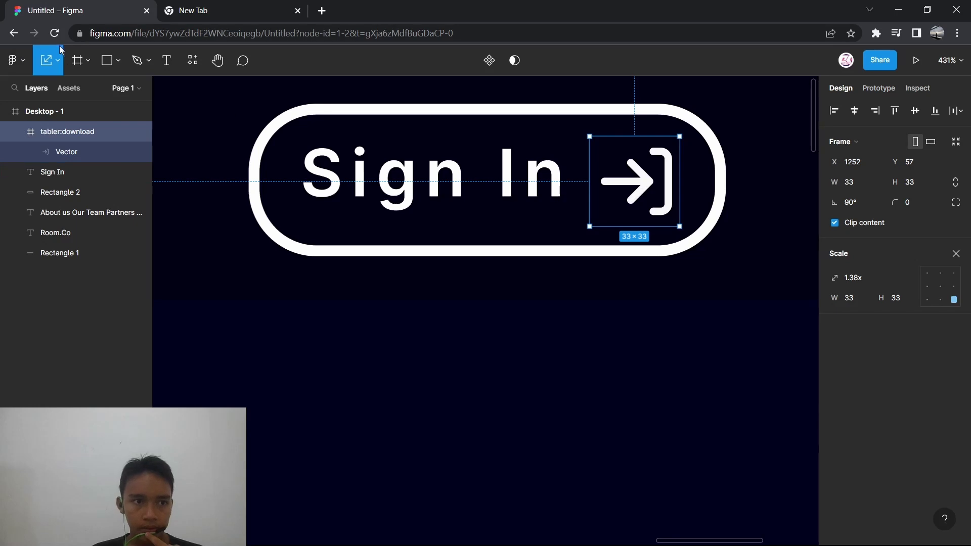
left_click(58, 61)
left_click(53, 91)
- Set the "Sign In" text to font size 28 and shift it slightly left inside the pill
left_click(505, 195)
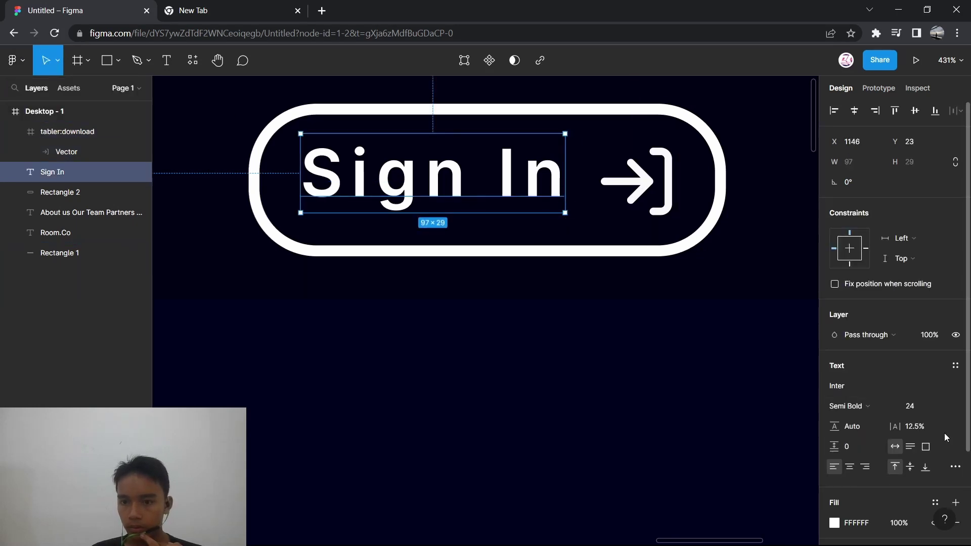
left_click(934, 408)
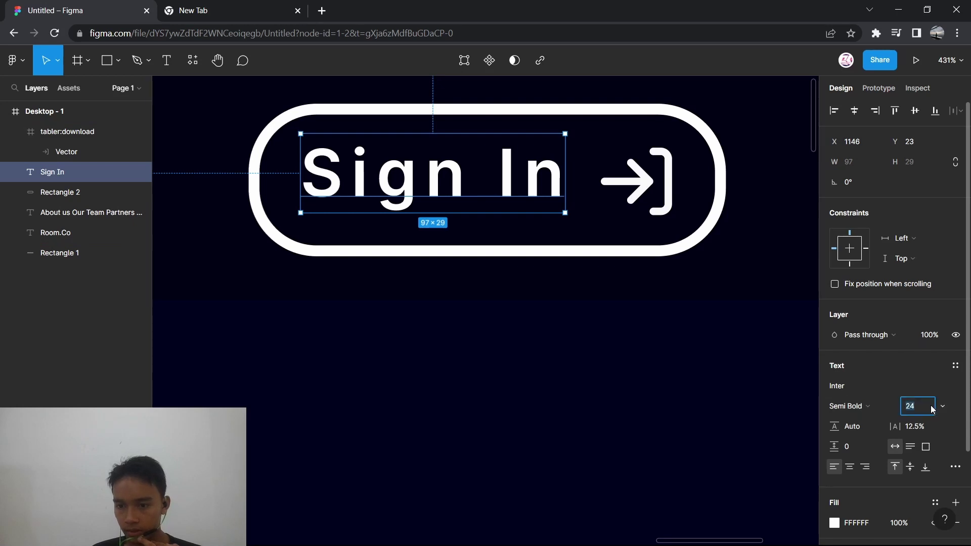
type("2")
key("Return")
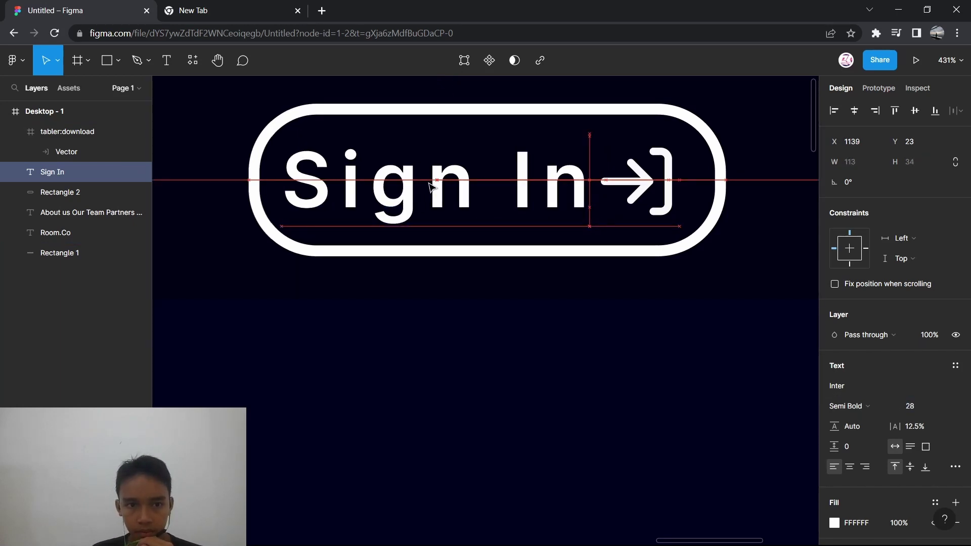
left_click_drag(429, 186, 430, 191)
- Tighten the "Sign In" letter spacing to -0.5% and move the text slightly right and up within the pill
scroll(927, 414, "down", 3)
scroll(926, 414, "down", 1)
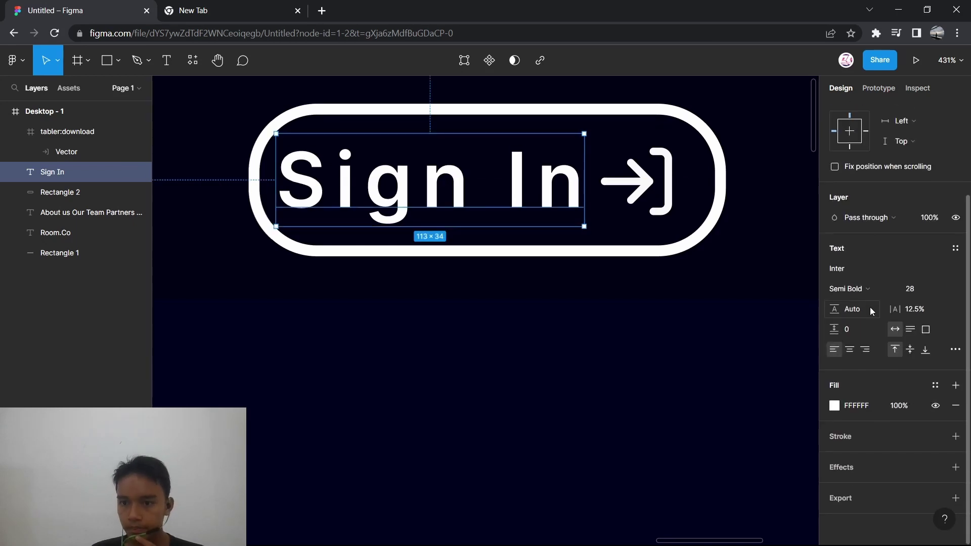
left_click_drag(896, 307, 883, 304)
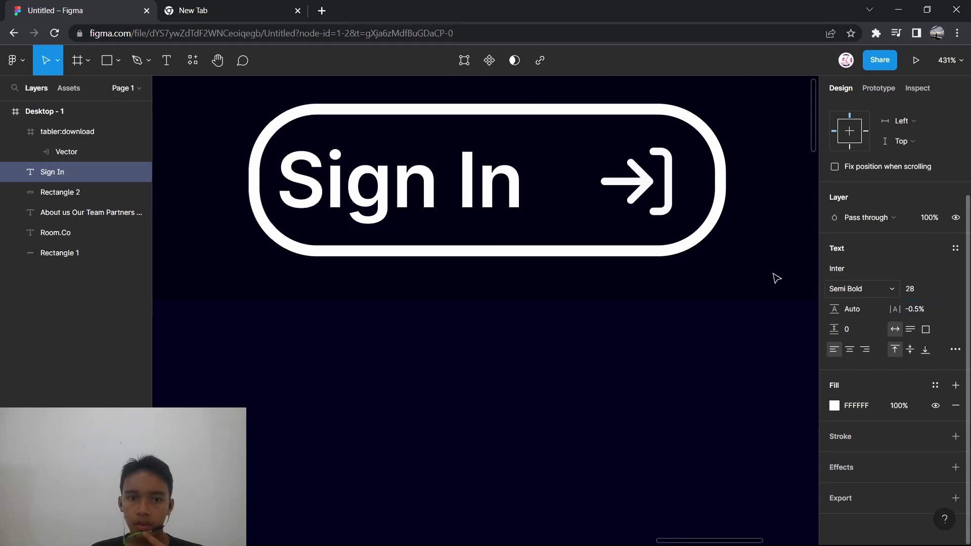
left_click_drag(389, 176, 420, 172)
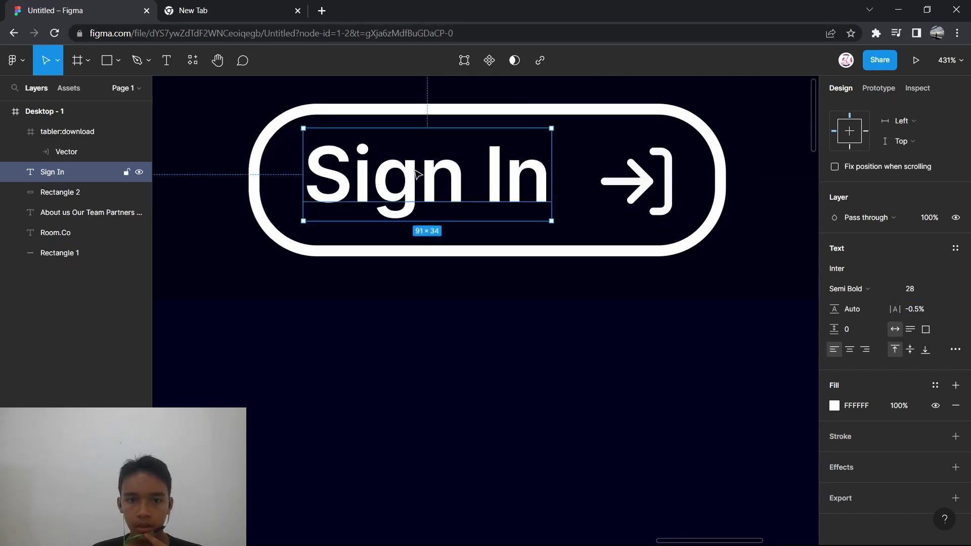
left_click(497, 360)
scroll(495, 349, "down", 5)
scroll(505, 347, "down", 3)
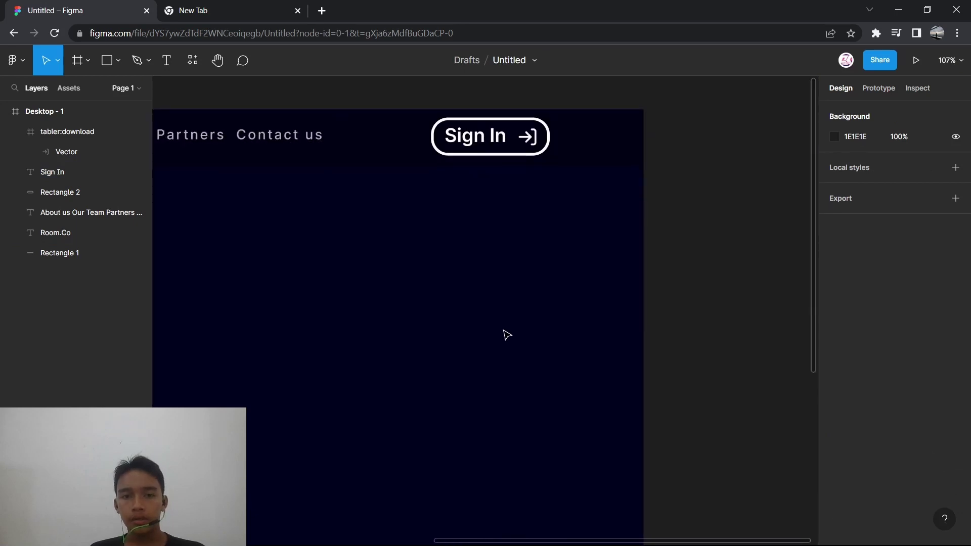
- Reposition the "Room.Co" brand text in the header at about X 54, Y 12
scroll(506, 333, "down", 4)
scroll(608, 282, "up", 3)
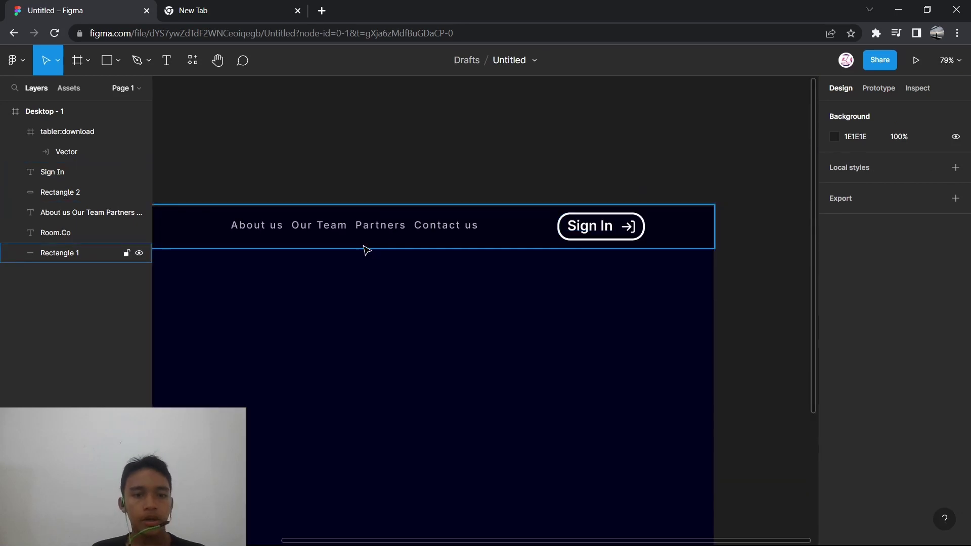
scroll(367, 250, "left", 5)
scroll(366, 251, "up", 2)
left_click_drag(295, 305, 321, 303)
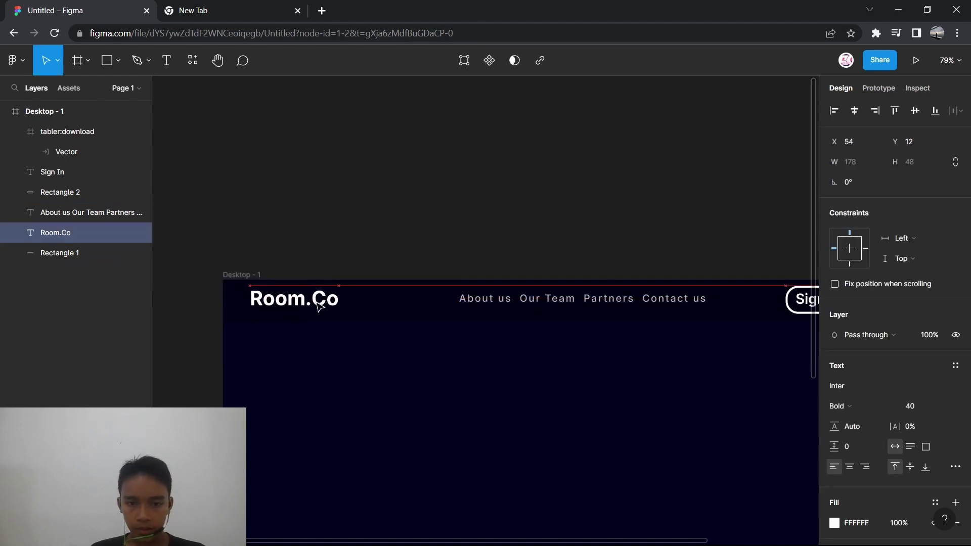
left_click(347, 213)
- Paste the room design image onto the canvas and move it to about X -419, Y -1367, partly over the desktop frame
scroll(347, 212, "right", 1)
scroll(347, 213, "down", 5)
scroll(347, 212, "down", 2)
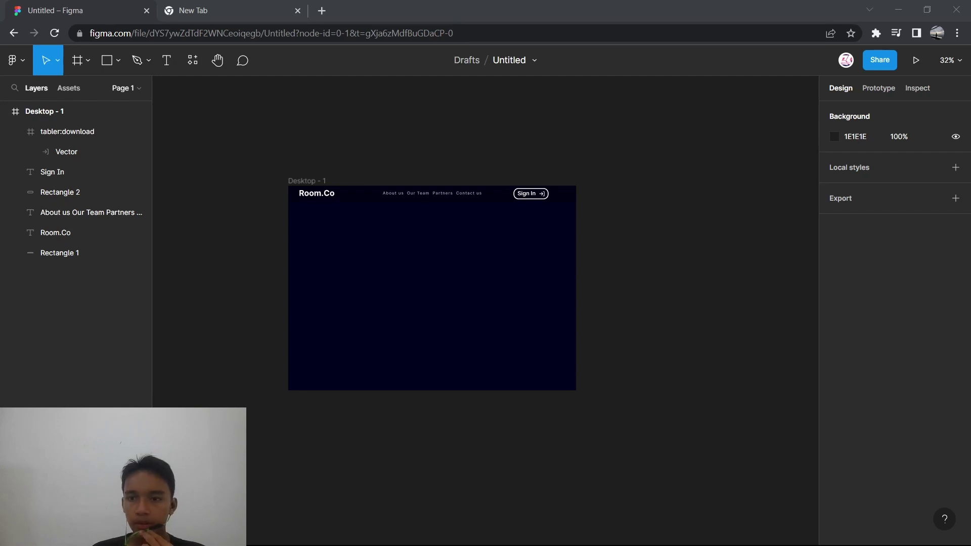
key("ctrl+v")
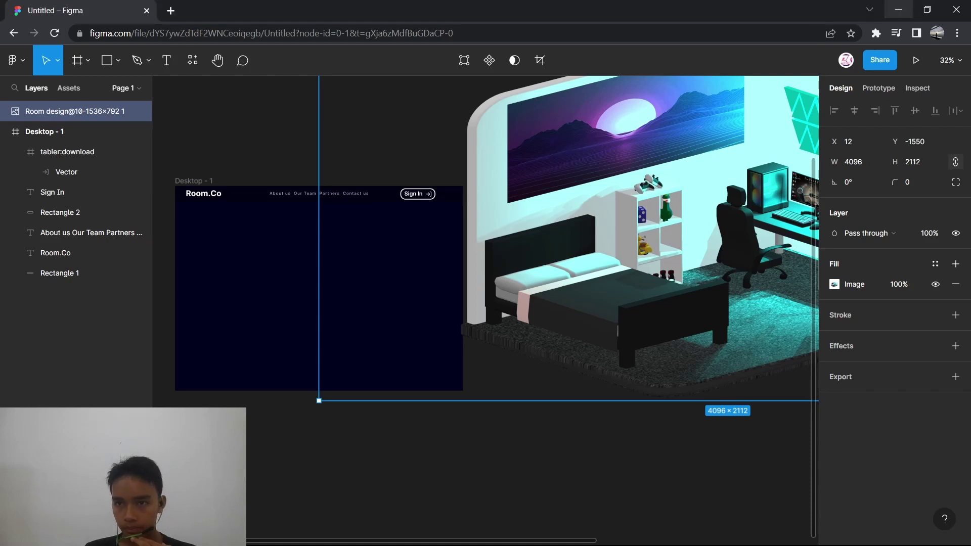
left_click_drag(662, 209, 622, 250)
scroll(559, 279, "down", 2)
scroll(607, 222, "down", 2)
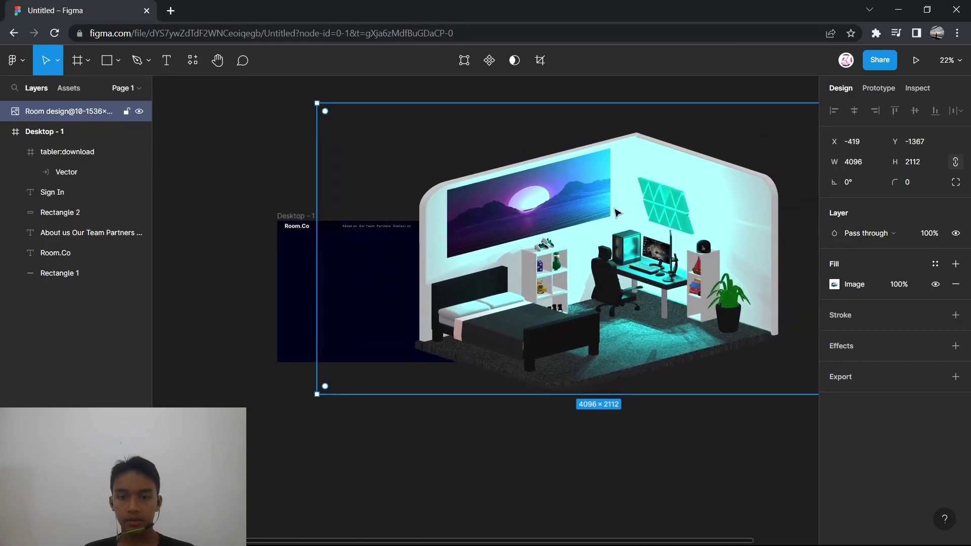
- Scale the room image down proportionally to about 1858 × 958 px and lay it over the desktop frame
scroll(600, 213, "down", 1)
key("k")
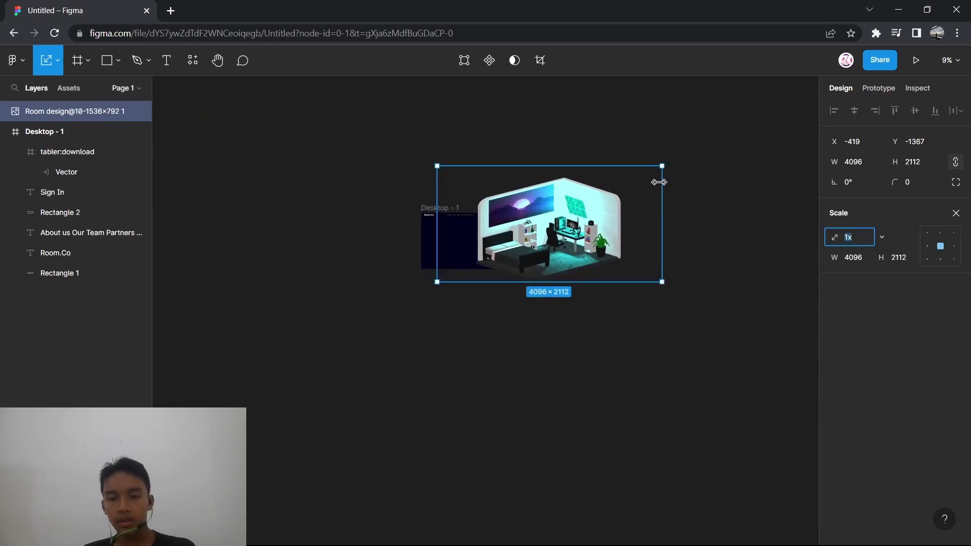
left_click_drag(667, 161, 459, 200)
scroll(485, 247, "up", 5)
scroll(488, 246, "down", 4)
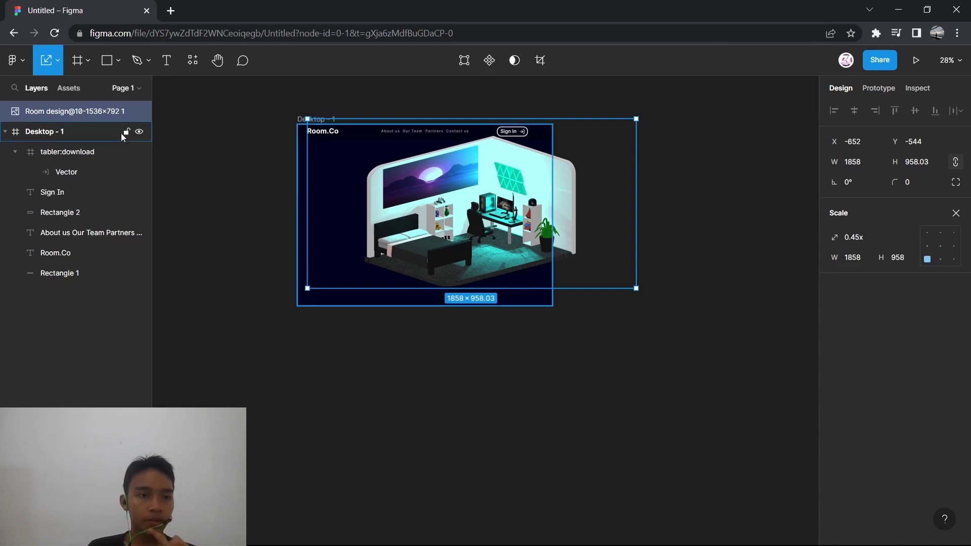
- Nest the room image inside the Desktop - 1 frame and place it at about X 38, Y 0
left_click_drag(88, 104, 113, 144)
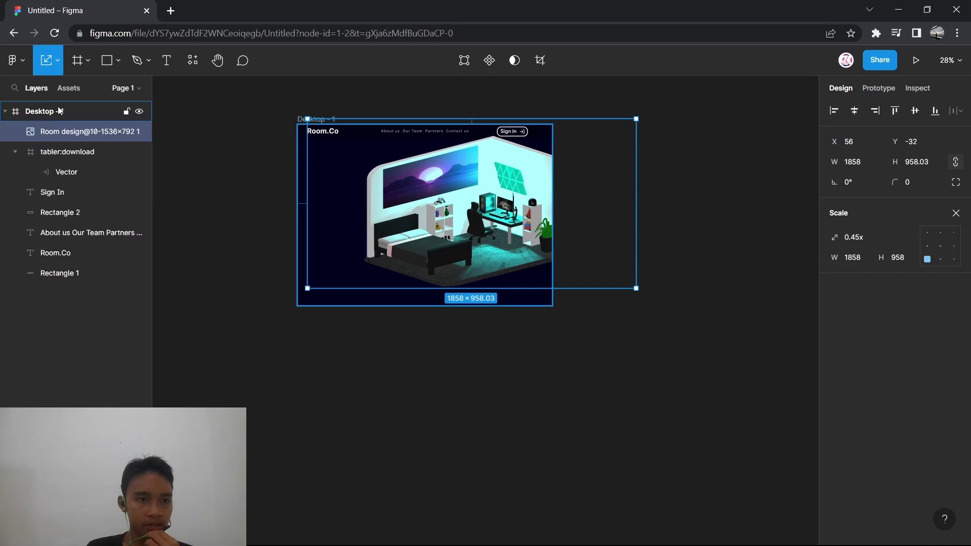
left_click(215, 159)
mouse_move(443, 231)
left_mouse_down()
mouse_move(434, 233)
mouse_move(443, 235)
left_mouse_up()
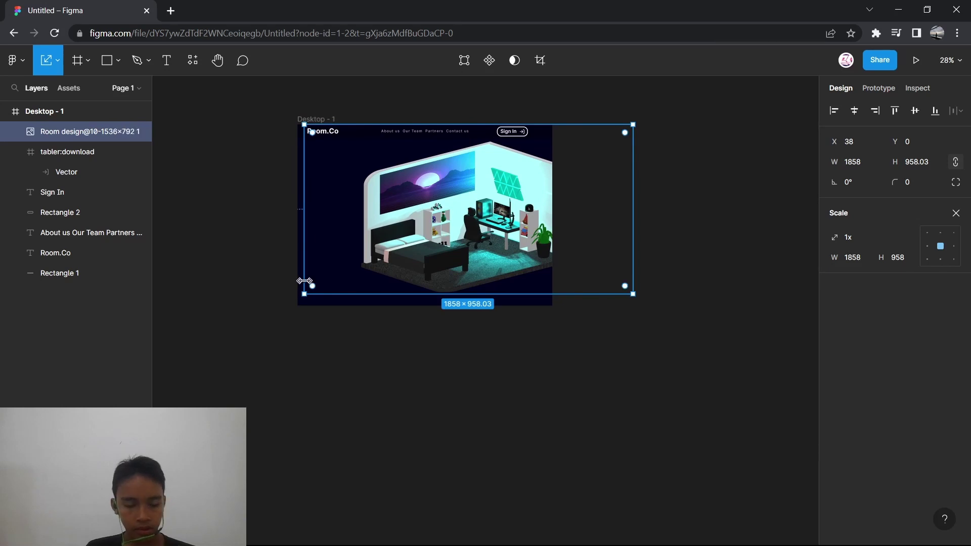
- Scale the room image to about 1546 × 797 px and position it toward the frame's right side, at about X 194, Y 44
left_click_drag(304, 293, 388, 255)
left_click_drag(491, 222, 461, 235)
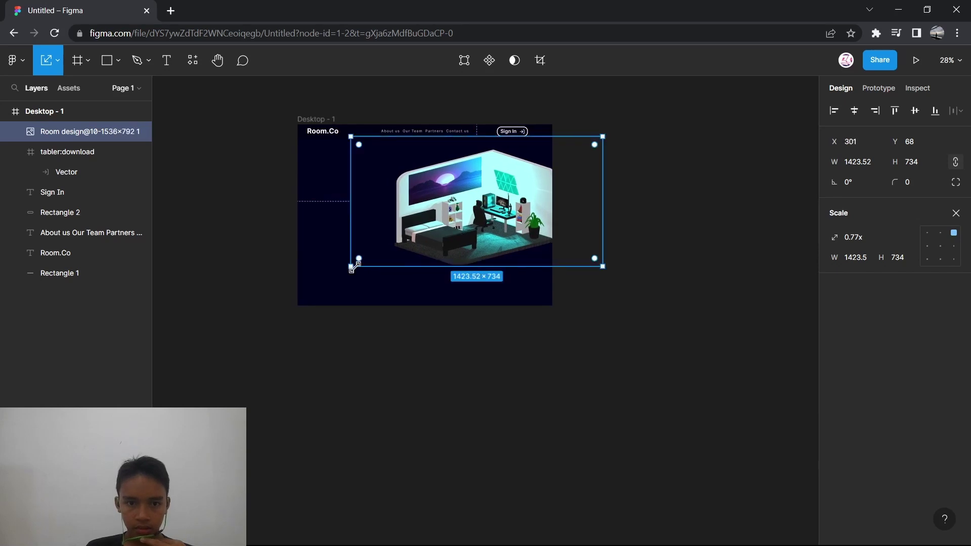
left_click_drag(352, 268, 331, 269)
left_click_drag(448, 240, 458, 234)
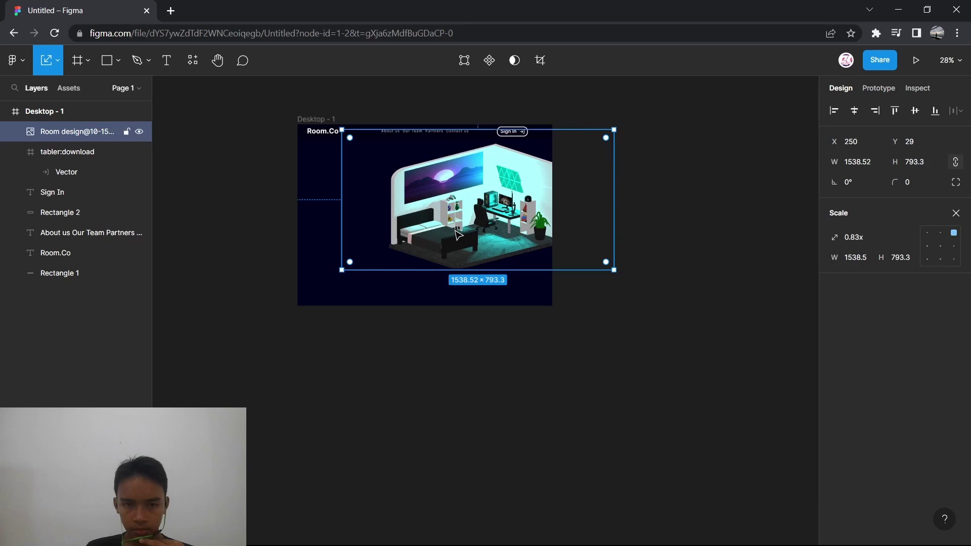
left_click(624, 311)
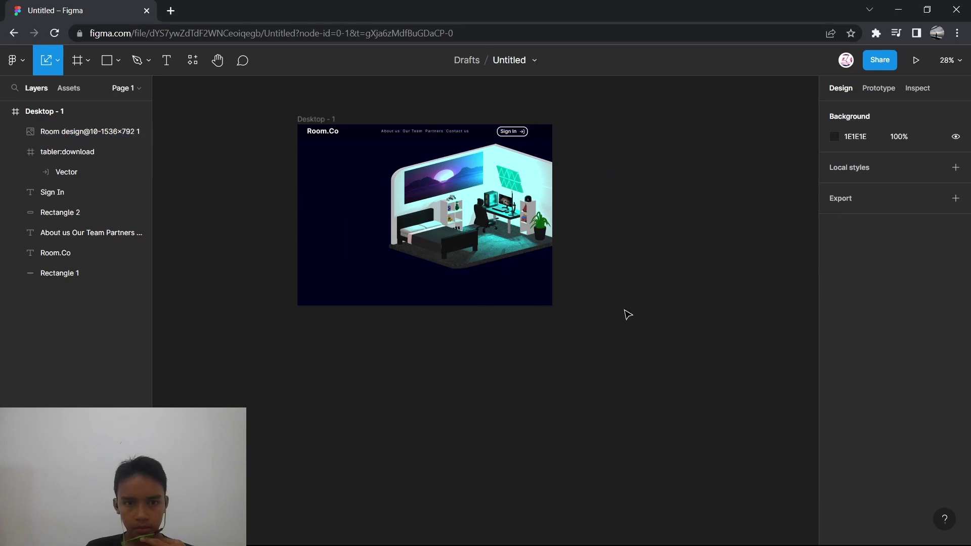
left_click(523, 269)
mouse_move(342, 268)
left_mouse_down()
mouse_move(367, 258)
mouse_move(340, 271)
left_mouse_up()
left_click_drag(488, 225, 492, 227)
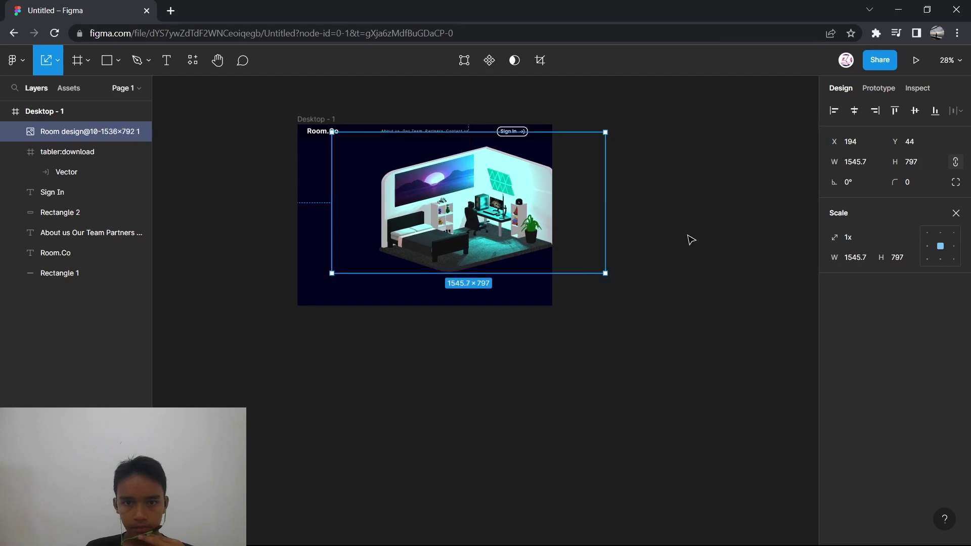
- Shrink the room image to about 1230 × 634 px and place it below the header at about X 493, Y 84
left_click(656, 244)
scroll(295, 248, "up", 5)
scroll(261, 218, "down", 5)
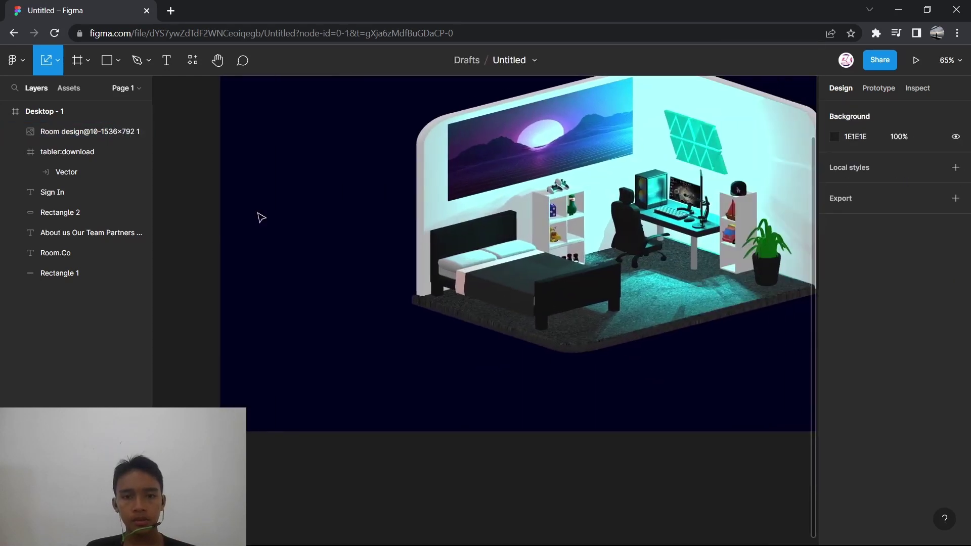
scroll(273, 214, "right", 1)
left_click(408, 205)
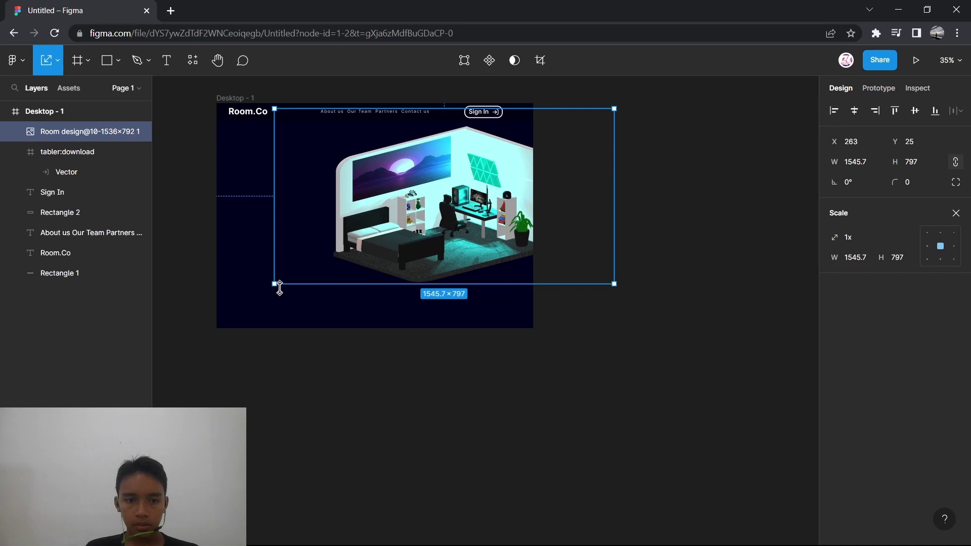
left_click_drag(279, 287, 403, 247)
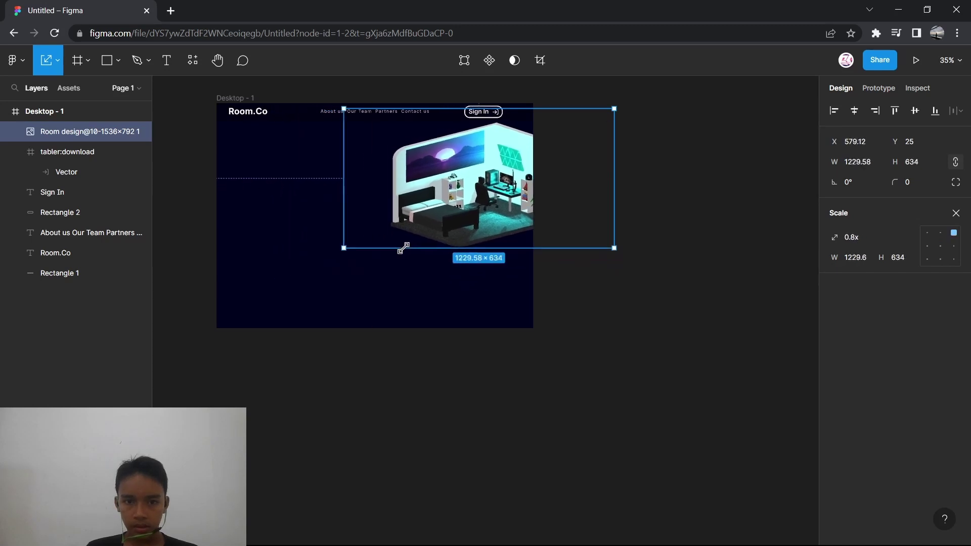
left_click_drag(460, 222, 442, 233)
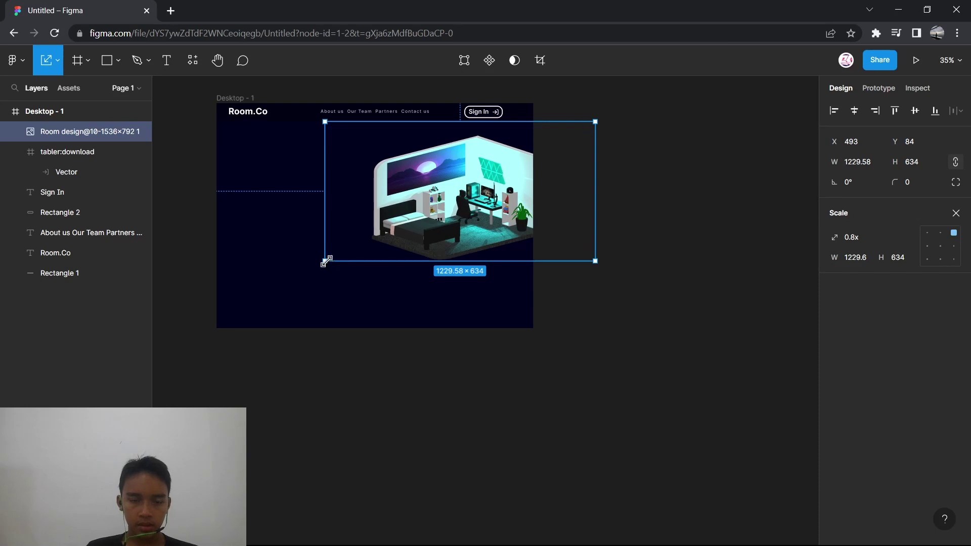
left_click(168, 268)
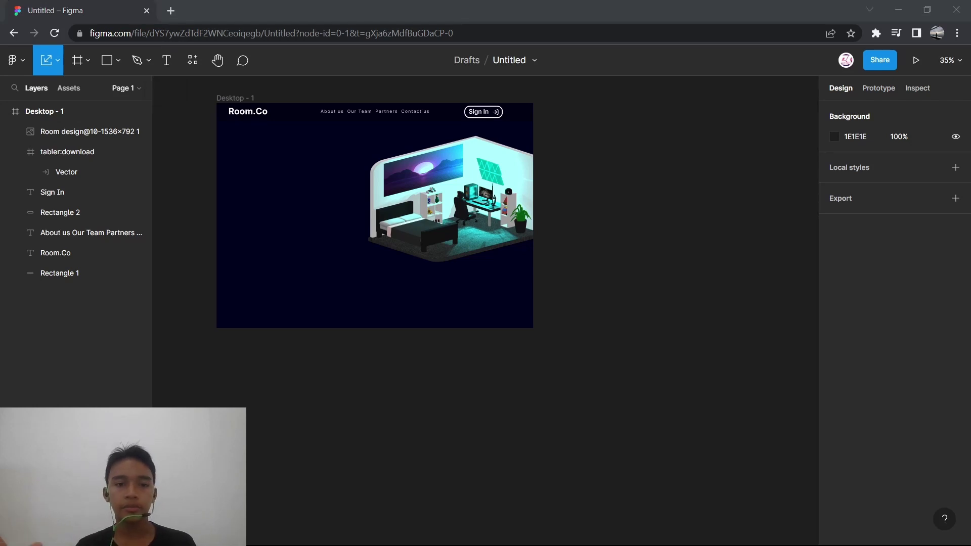
- Add the headline text "Make Your Dream Room Using Room.co" in the empty area beside the room image
left_click(160, 50)
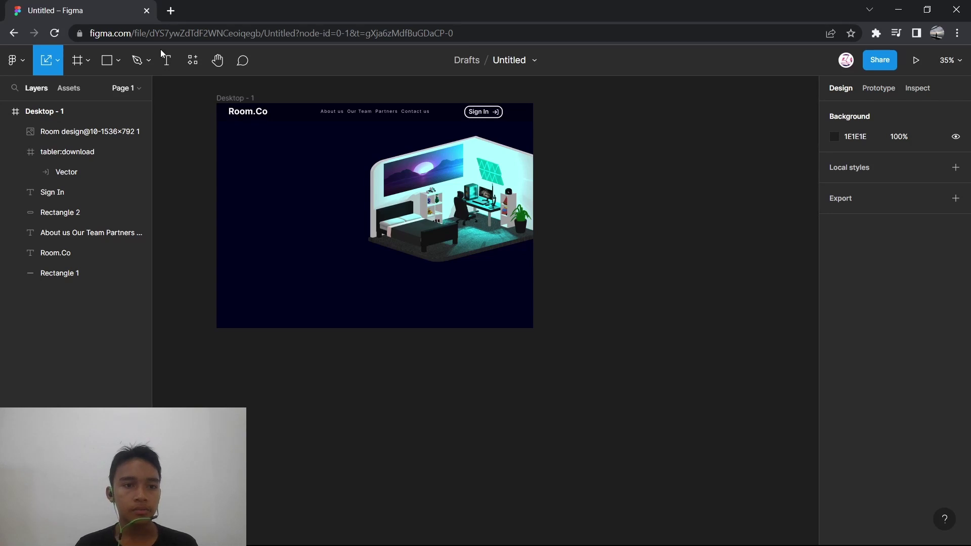
left_click(166, 60)
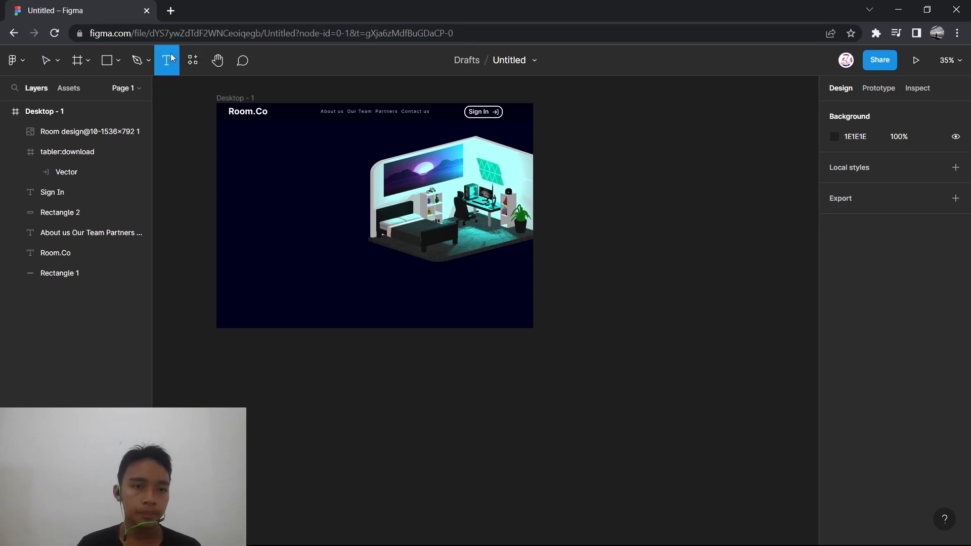
left_click(244, 163)
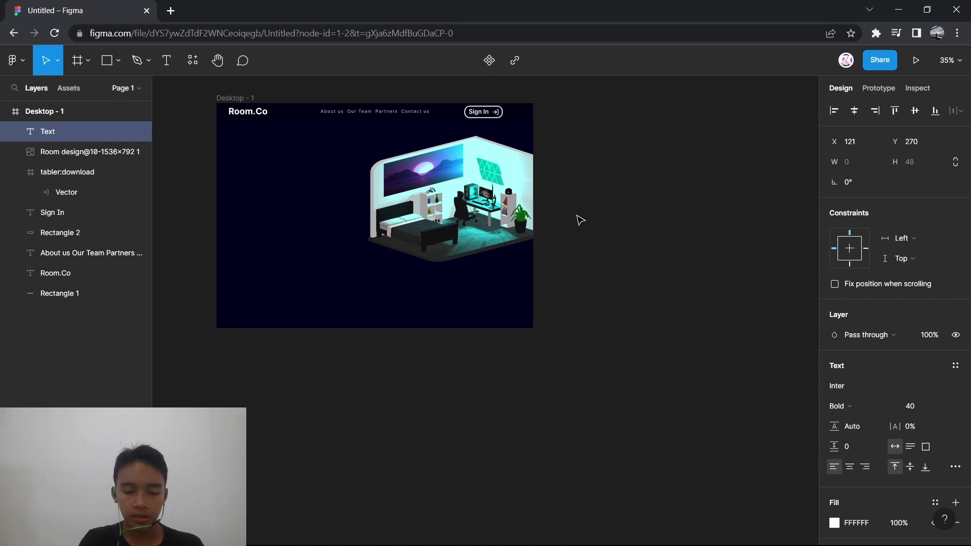
type("Make")
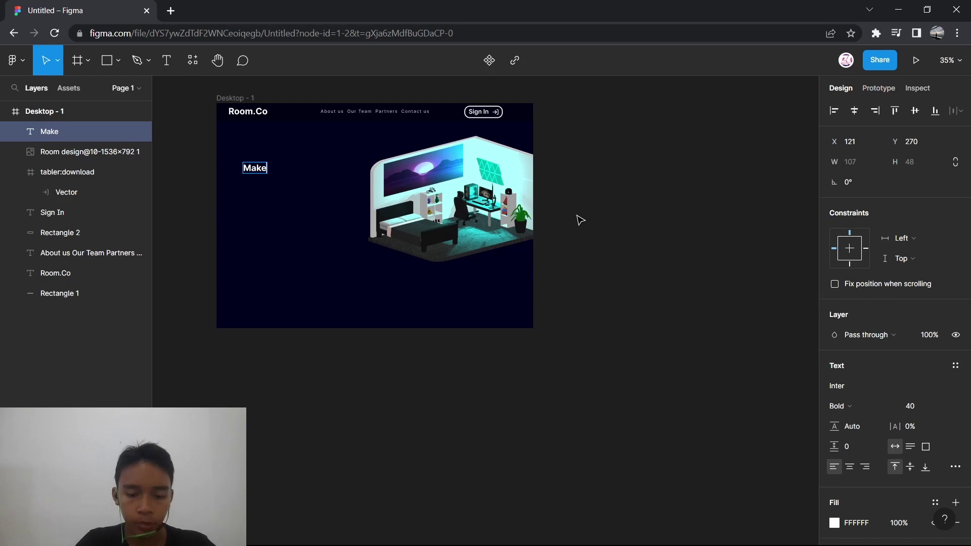
type(" Yo")
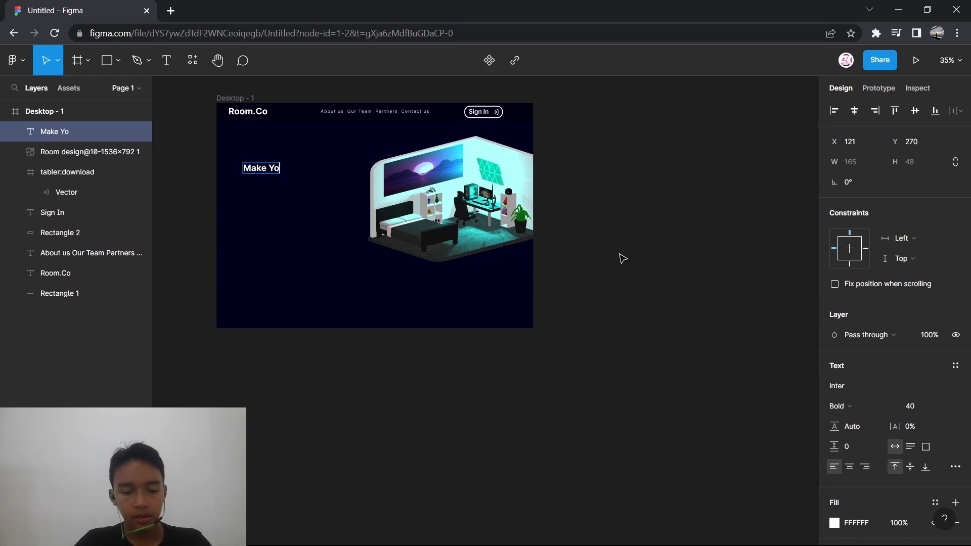
type("ur Dream")
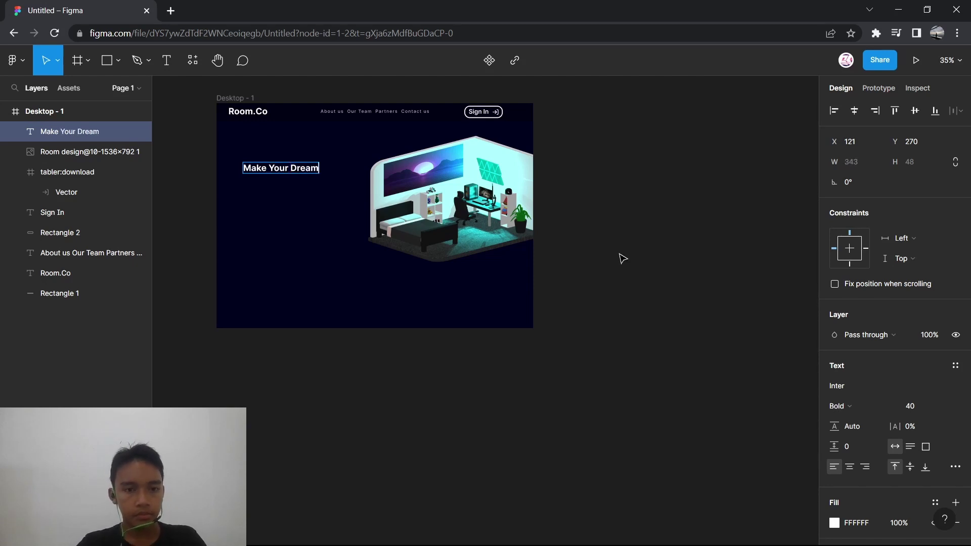
type(" Room Using")
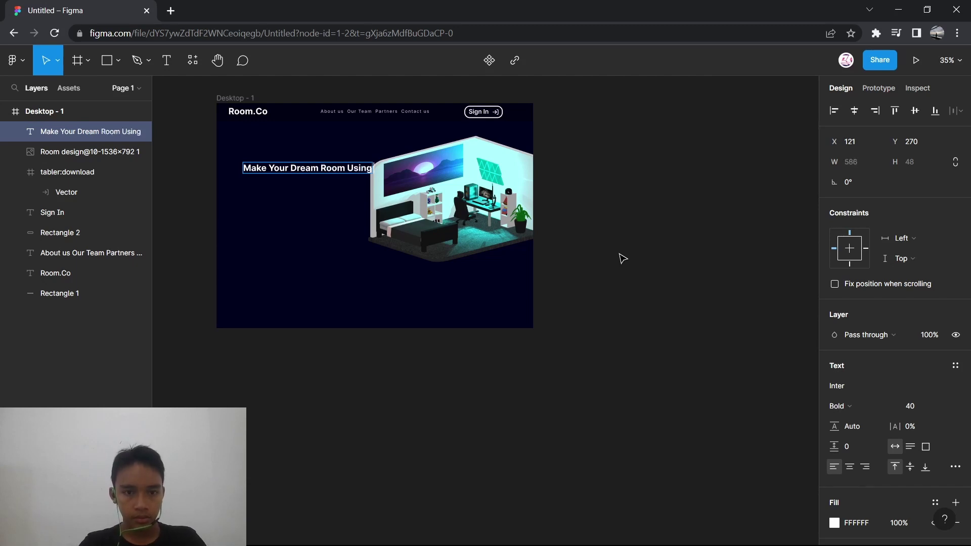
type(" Room")
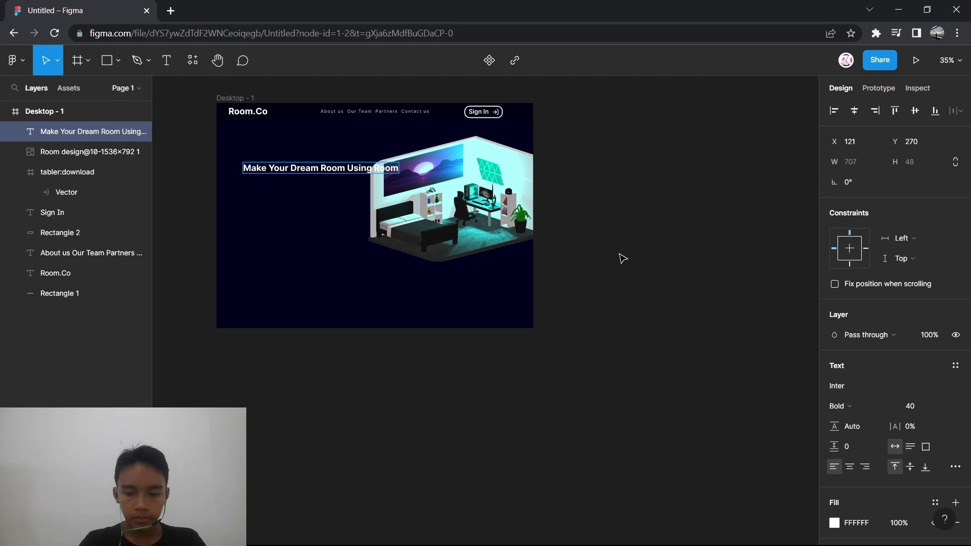
type(".co")
key("Escape")
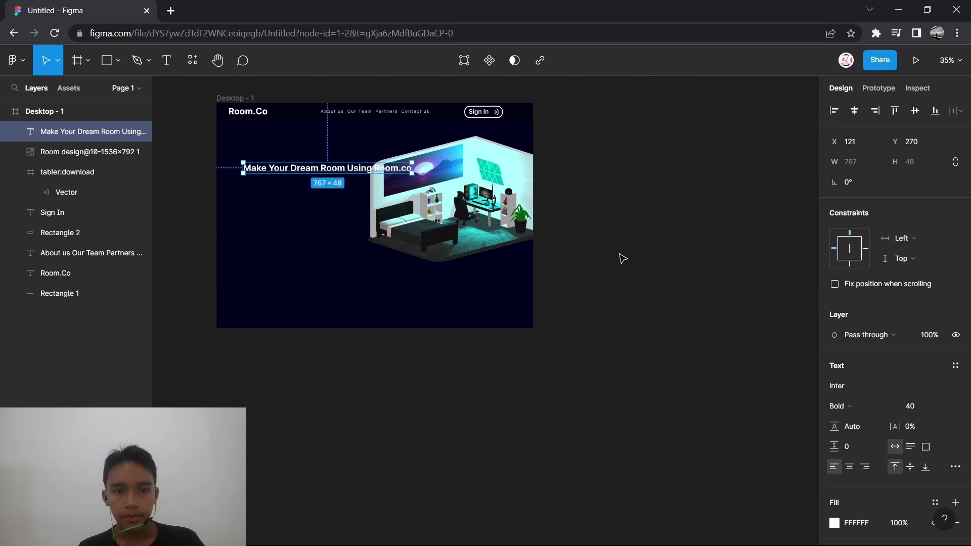
- Place the headline at about X 50, Y 162 and narrow its text box to about 617 px so it wraps
scroll(412, 166, "up", 3)
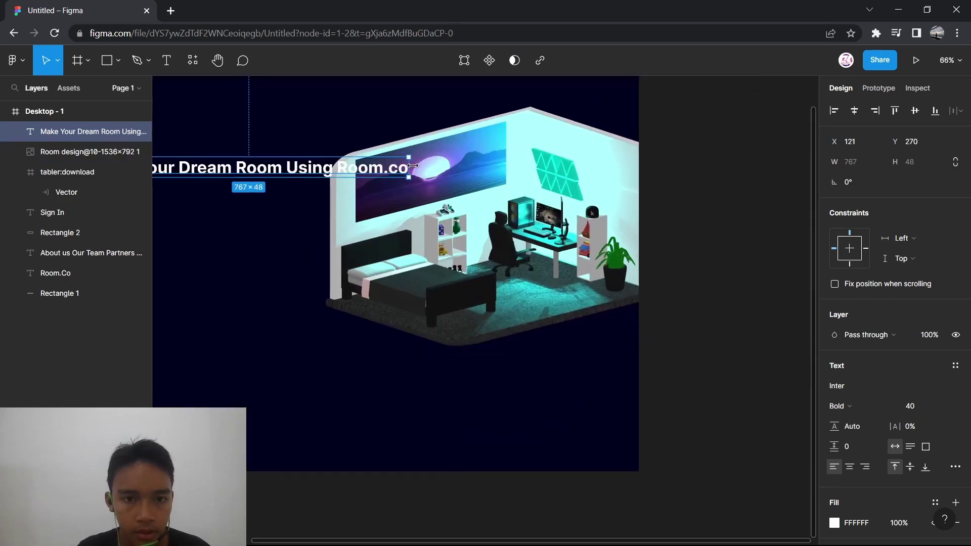
scroll(412, 166, "left", 5)
left_click_drag(560, 169, 481, 142)
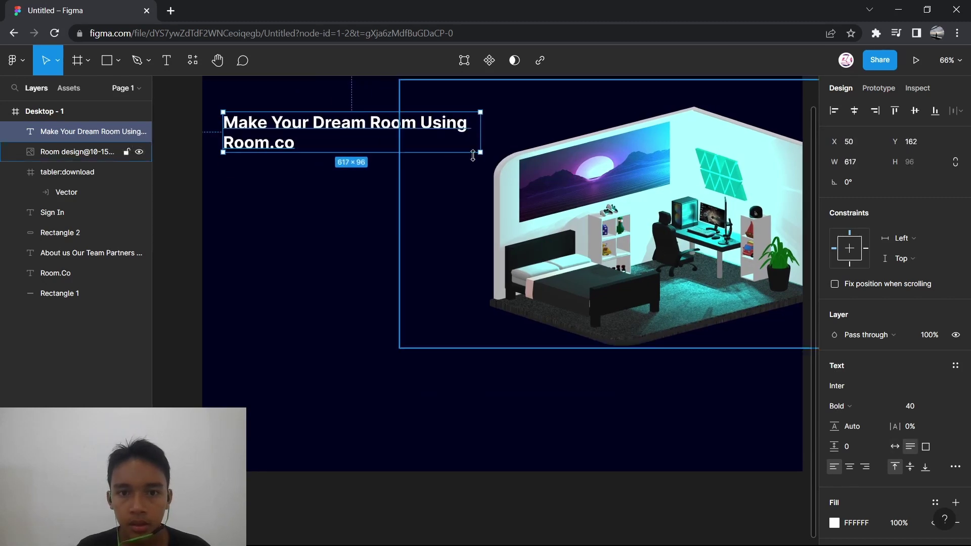
- Set the headline's font size to 96 and widen its text box to about 773 px
left_click(946, 407)
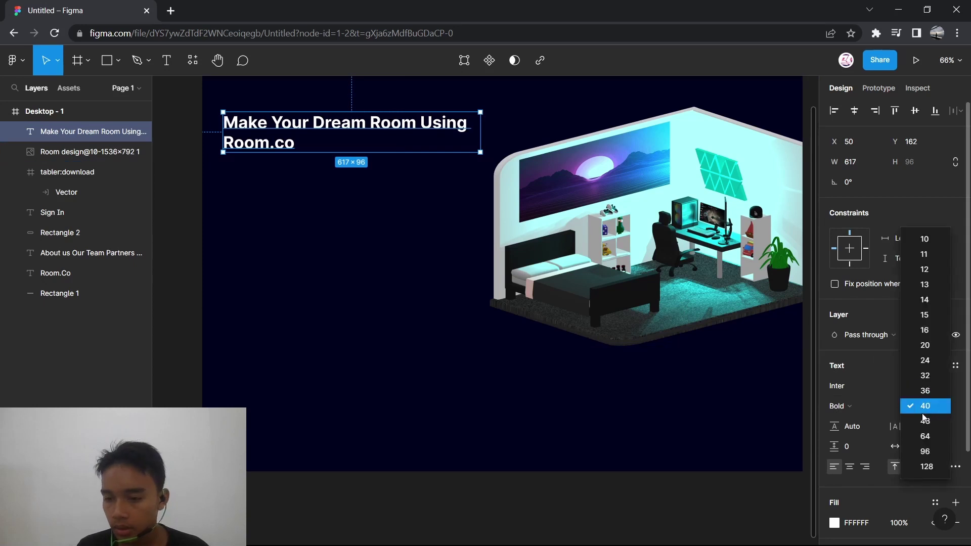
left_click(931, 450)
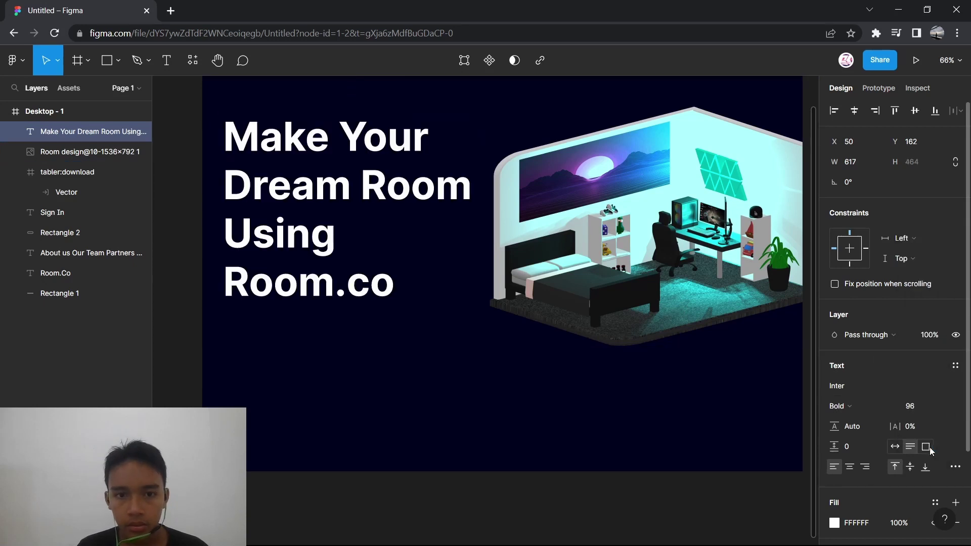
scroll(169, 264, "down", 5)
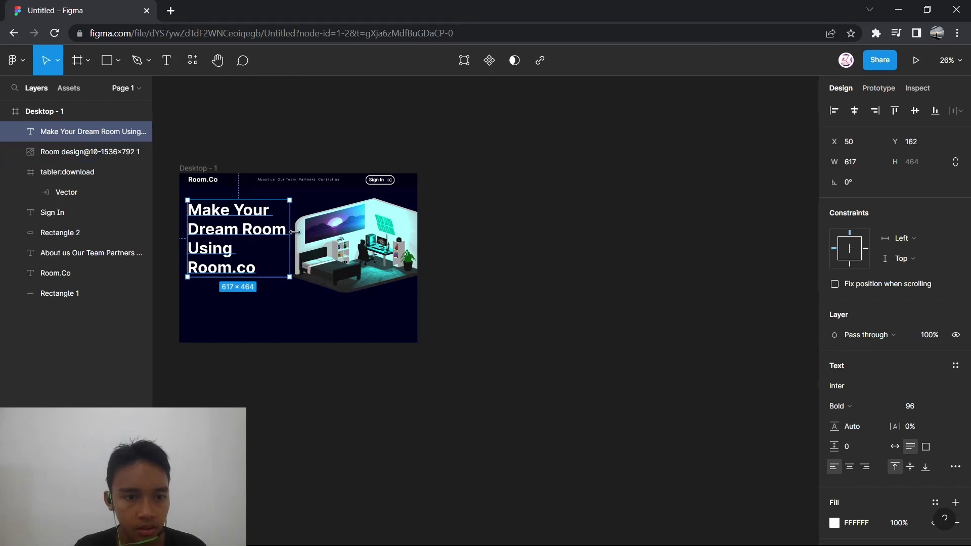
left_click_drag(294, 232, 316, 231)
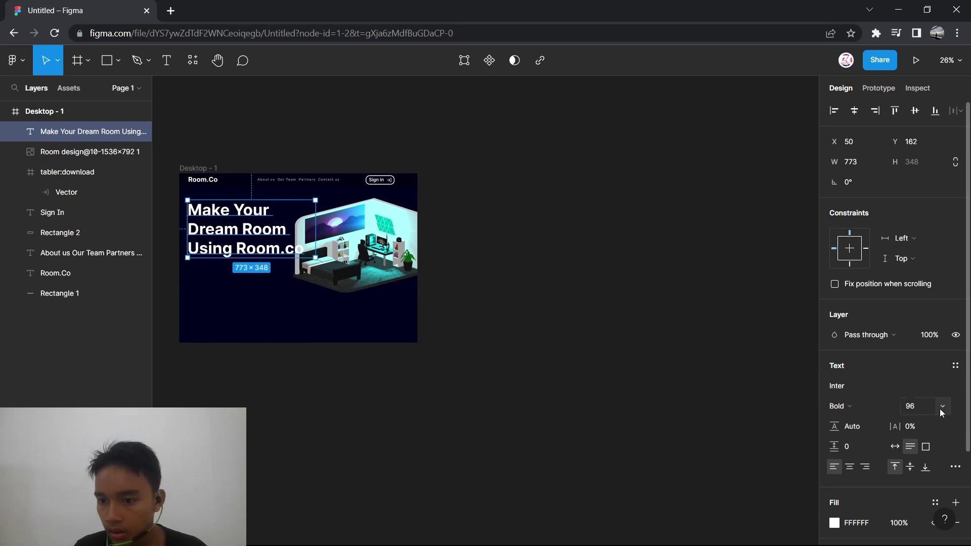
- Set the headline's font size to 64 and narrow its text box to about 597 px, clear of the room image
left_click(942, 408)
left_click(940, 393)
scroll(346, 293, "up", 3)
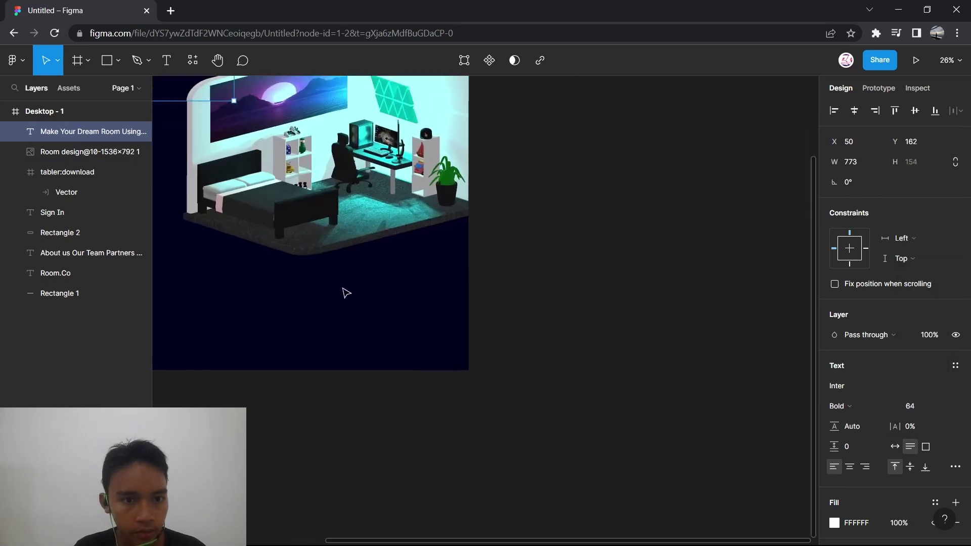
scroll(346, 292, "up", 5)
scroll(346, 292, "left", 5)
left_click_drag(565, 239, 503, 243)
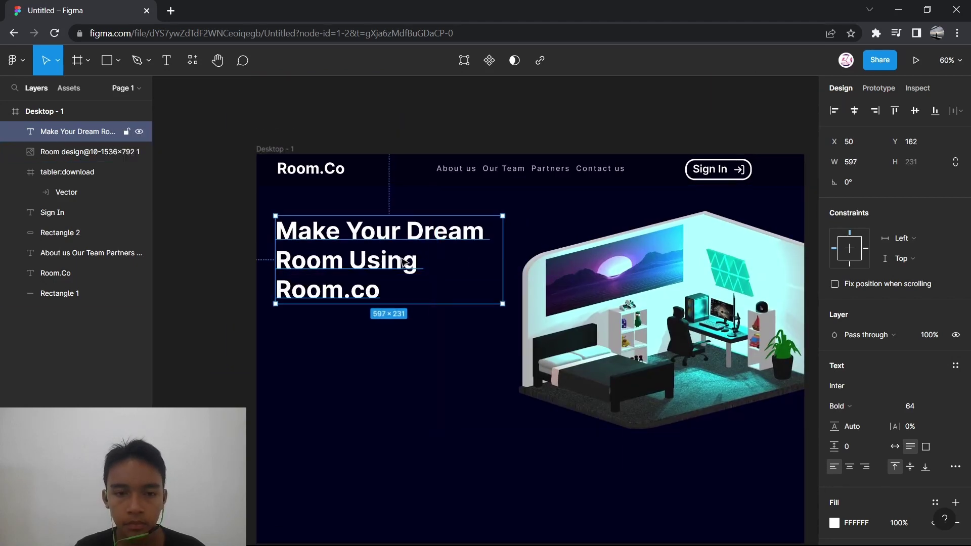
- Shift the headline to about X 63, Y 175 and set its font size to 70
left_click_drag(403, 261, 408, 267)
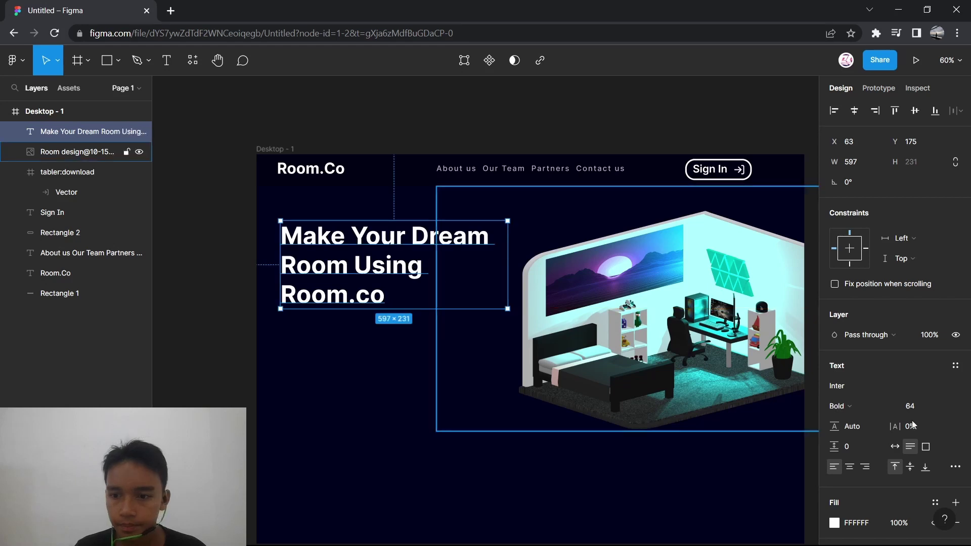
left_click(943, 406)
left_click(920, 412)
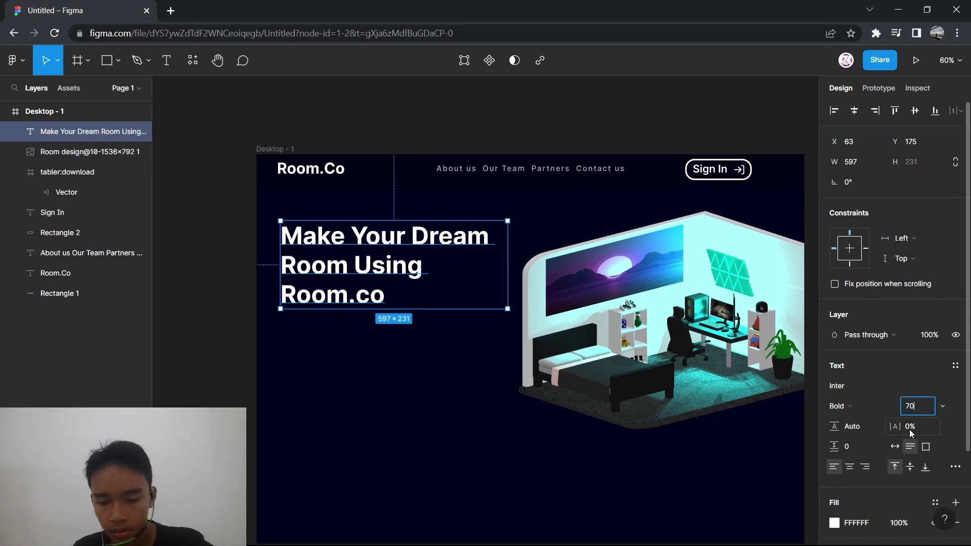
key("Return")
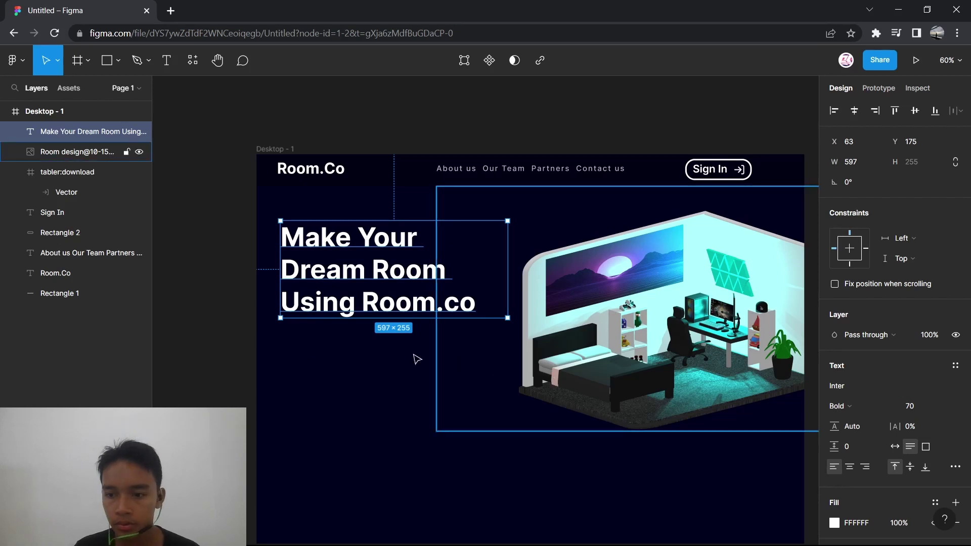
left_click(219, 332)
left_click(112, 291)
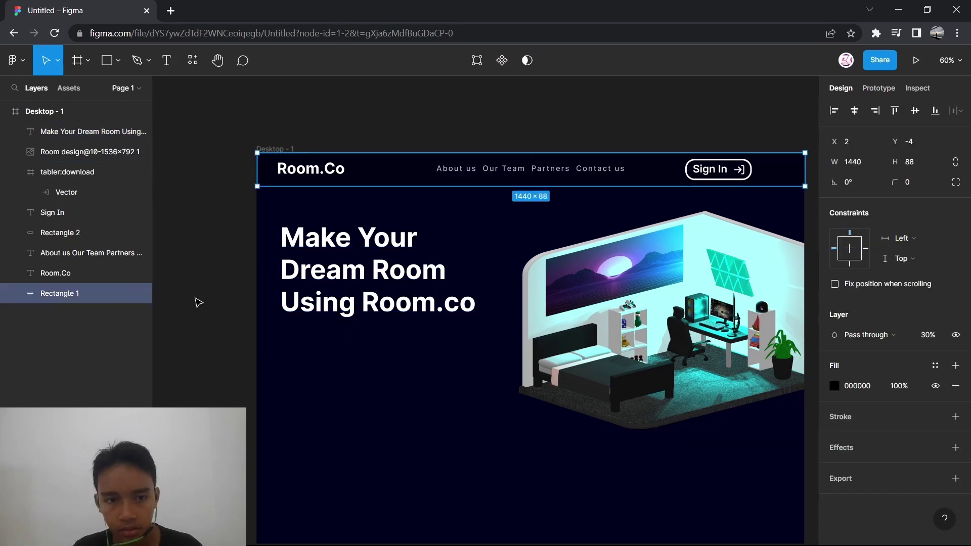
left_click(198, 303)
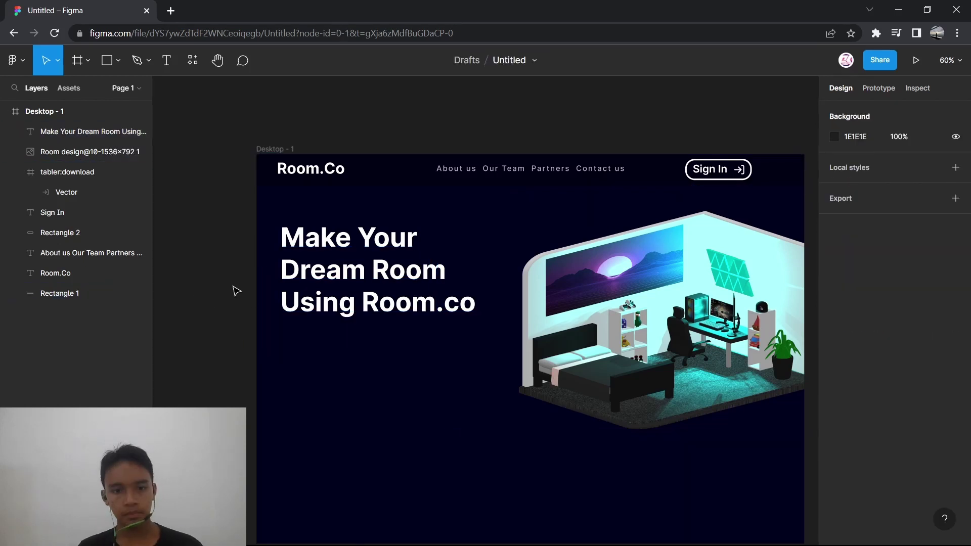
- Widen the headline's text box to about 643 px and align its left edge with the Room.Co logo, at about X 54, Y 178
left_click(318, 271)
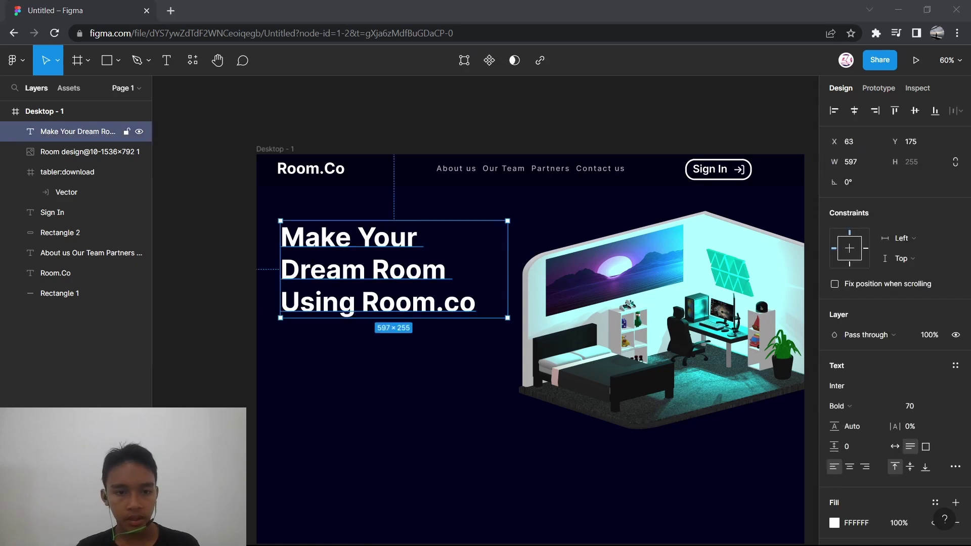
left_click(353, 304)
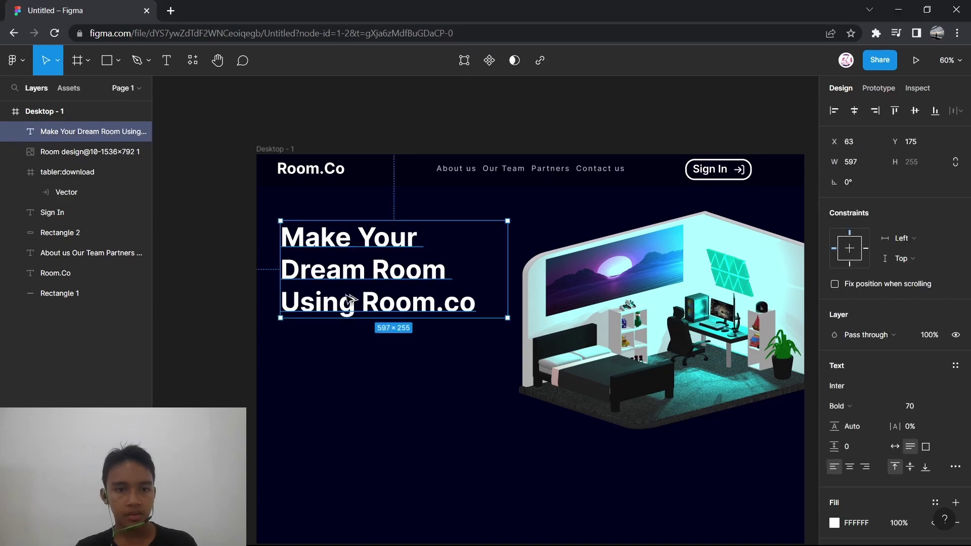
left_click_drag(508, 273, 525, 275)
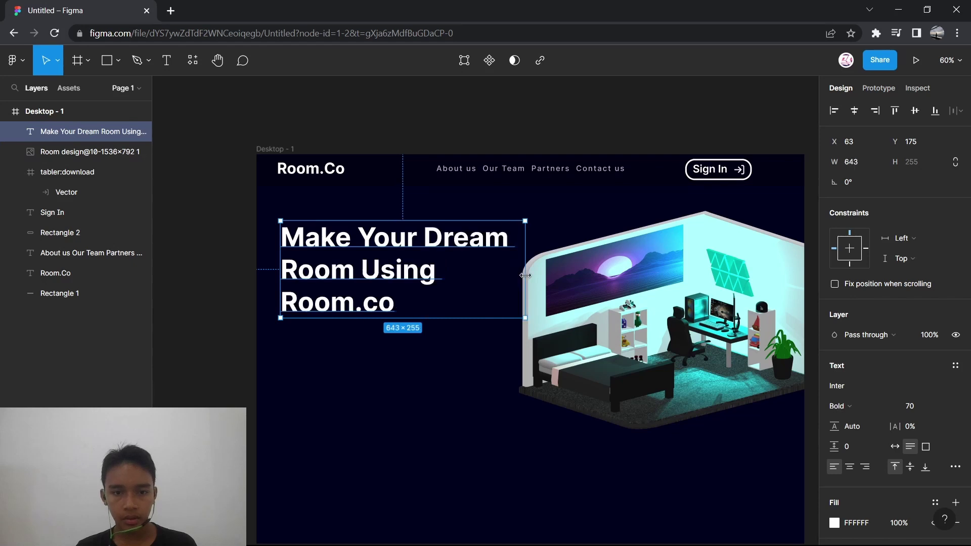
left_click(199, 265)
left_click_drag(314, 273, 310, 274)
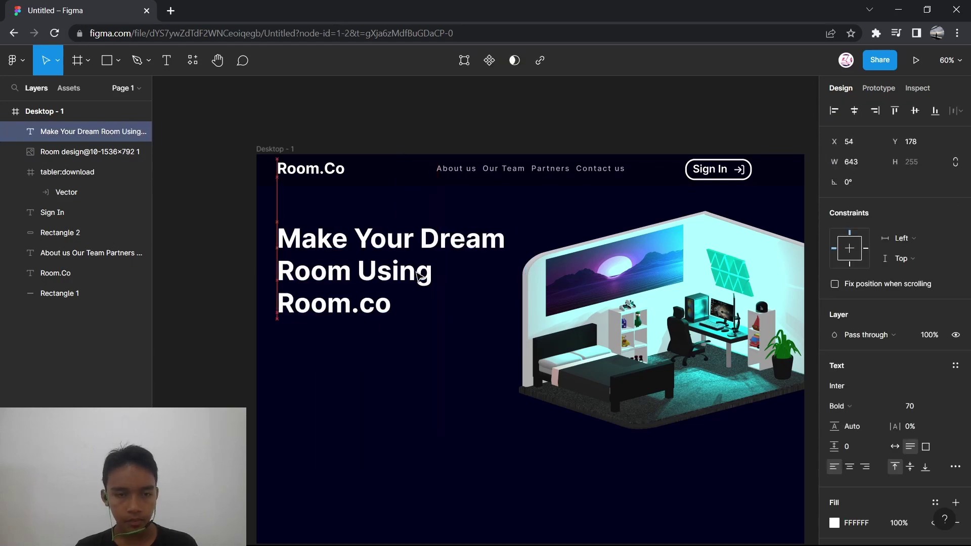
left_click(204, 270)
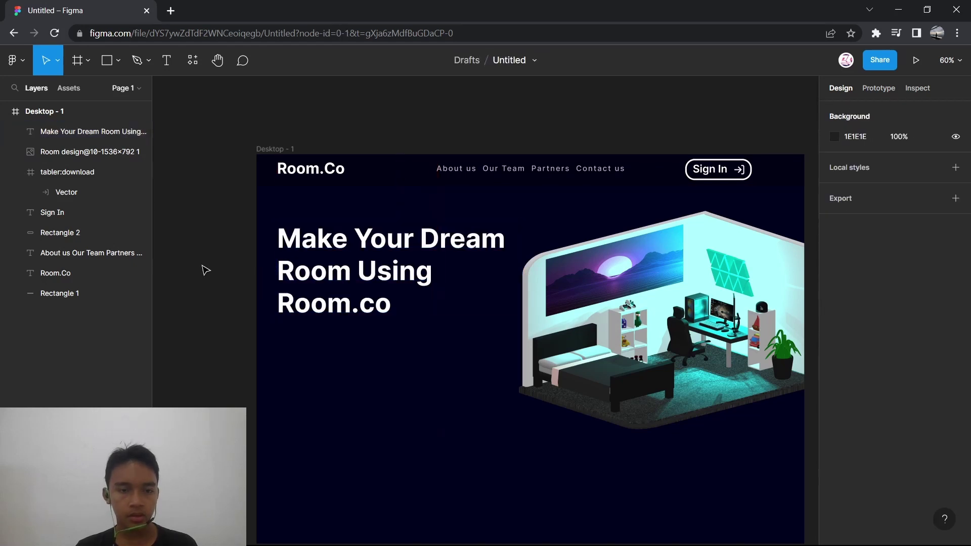
- Change the fill of only the word "Room.co" in the headline from solid to a linear gradient
double_click(320, 289)
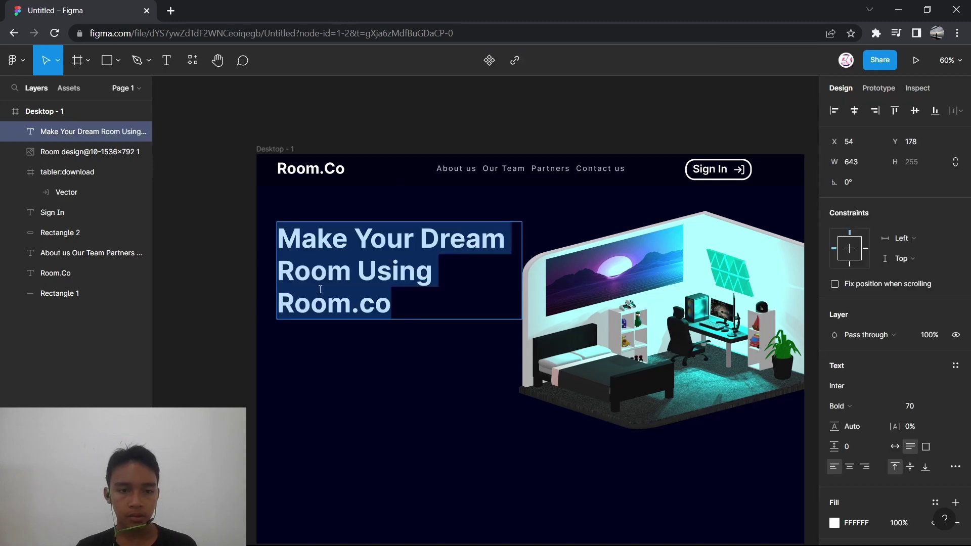
left_click(416, 303)
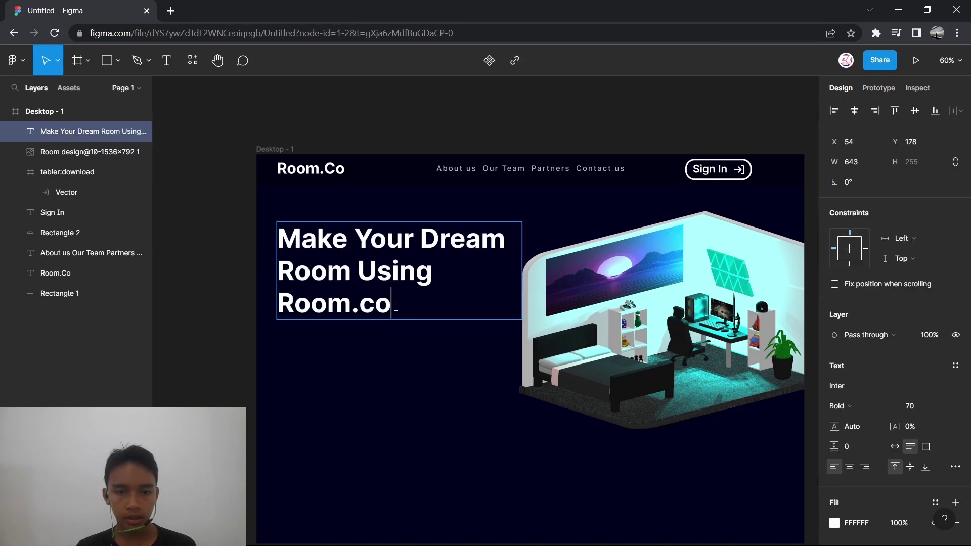
left_click_drag(396, 306, 283, 302)
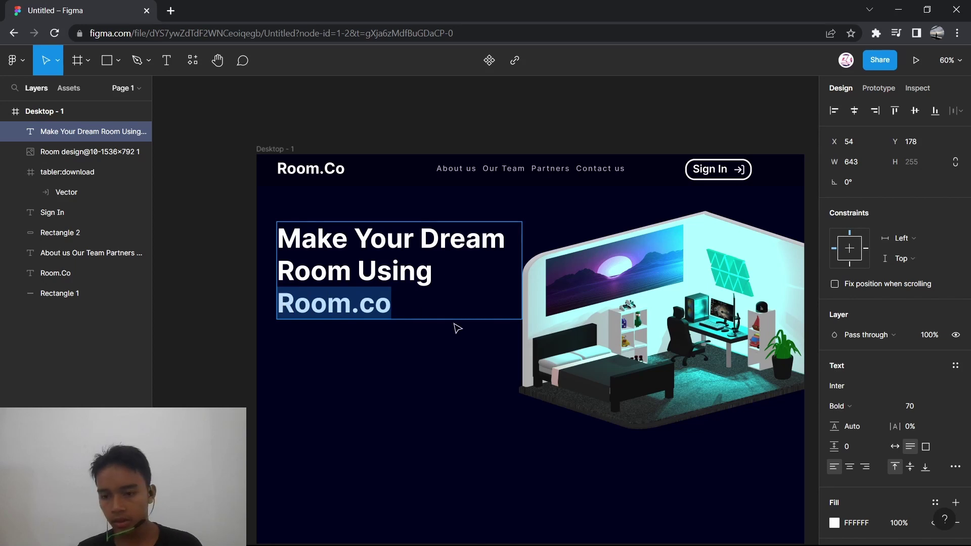
scroll(867, 405, "down", 3)
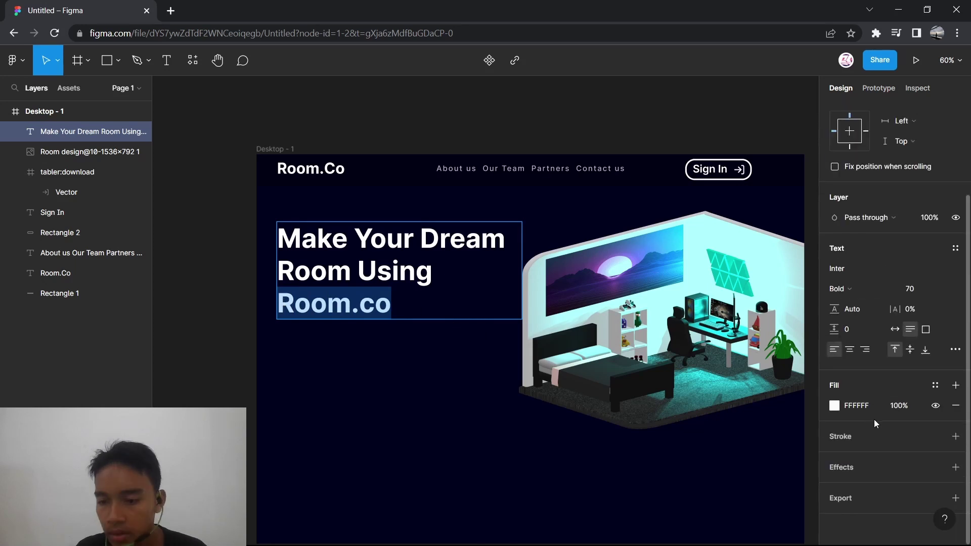
left_click(834, 407)
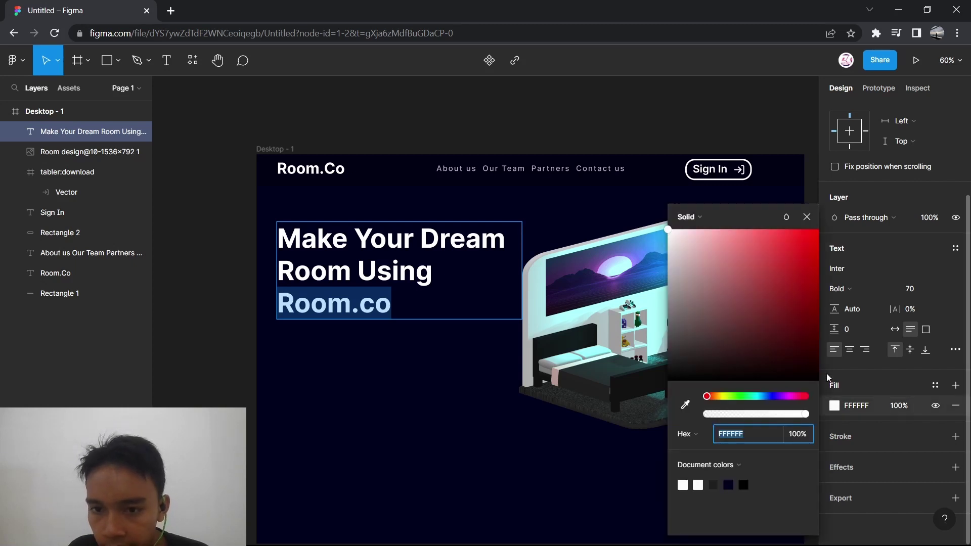
left_click(719, 219)
left_click(709, 238)
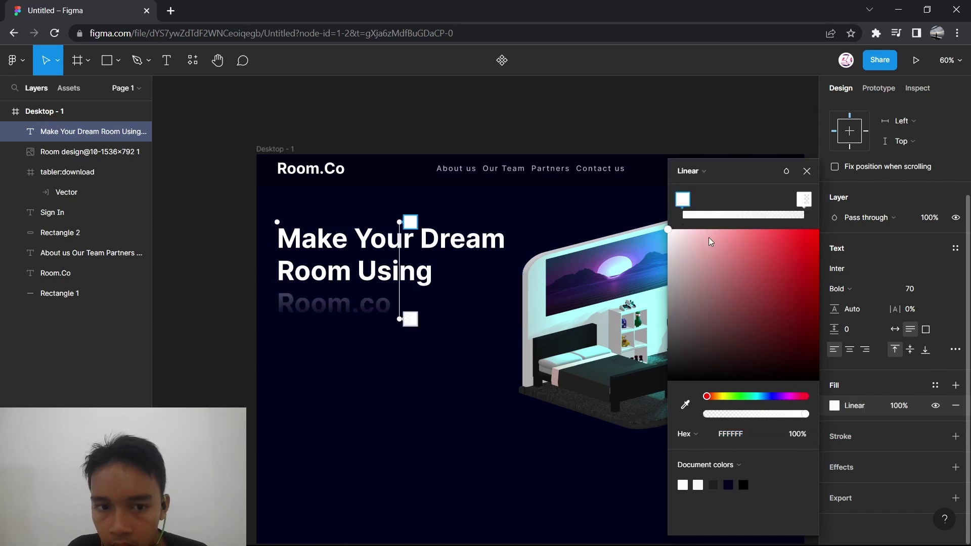
- Set the opacity of the end stop in the "Room.co" text gradient to 100%
left_click(804, 200)
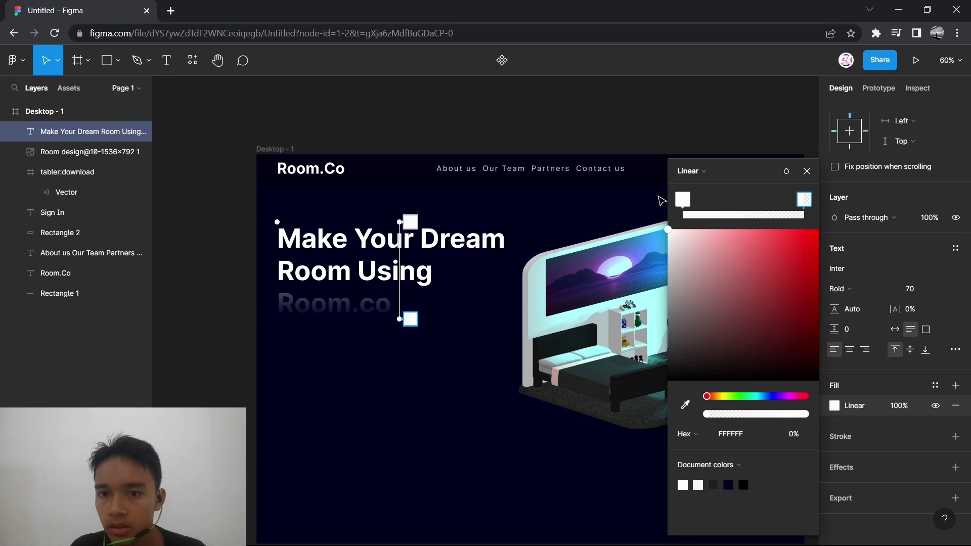
left_click(790, 439)
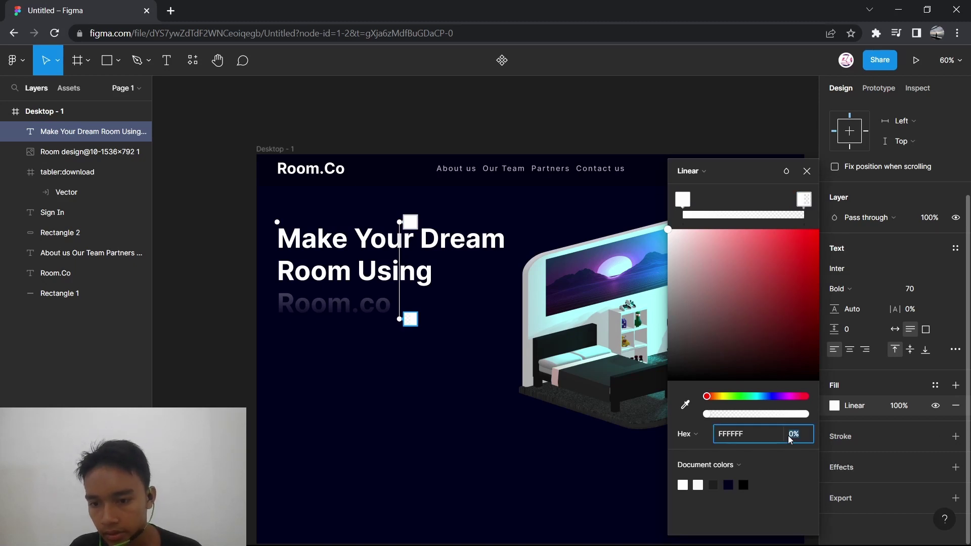
type("100")
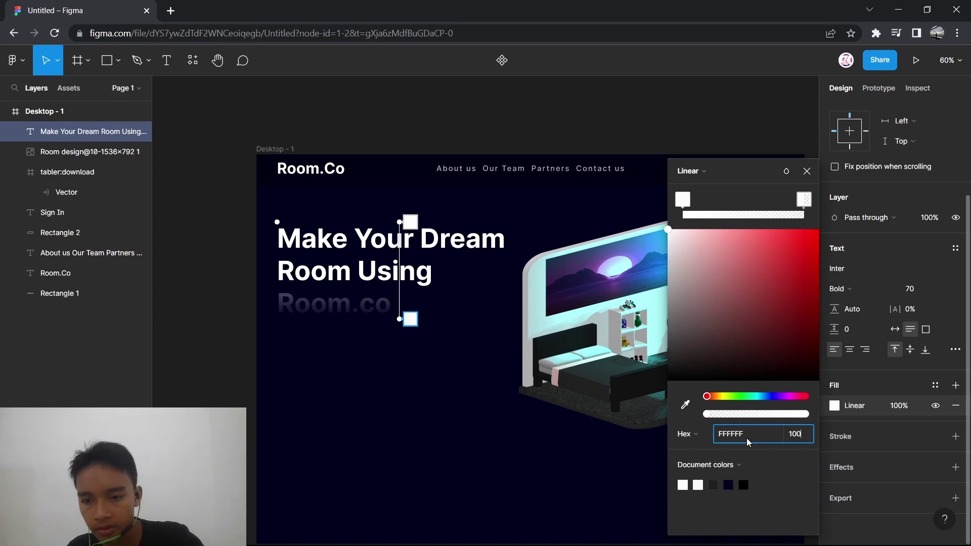
key("Return")
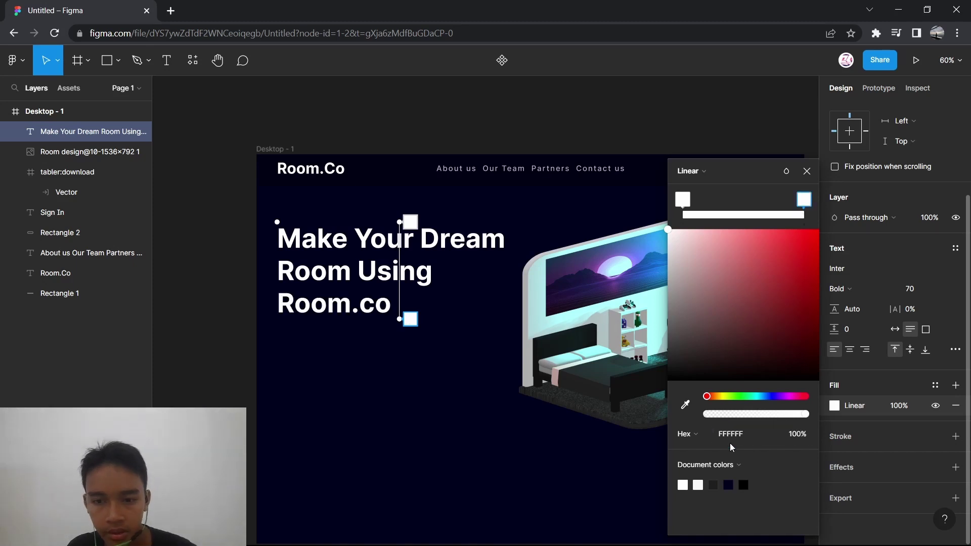
- Colour the gradient's start stop turquoise 00FABE and move its start handle down to just above the first letters of "Room.co"
left_click(684, 200)
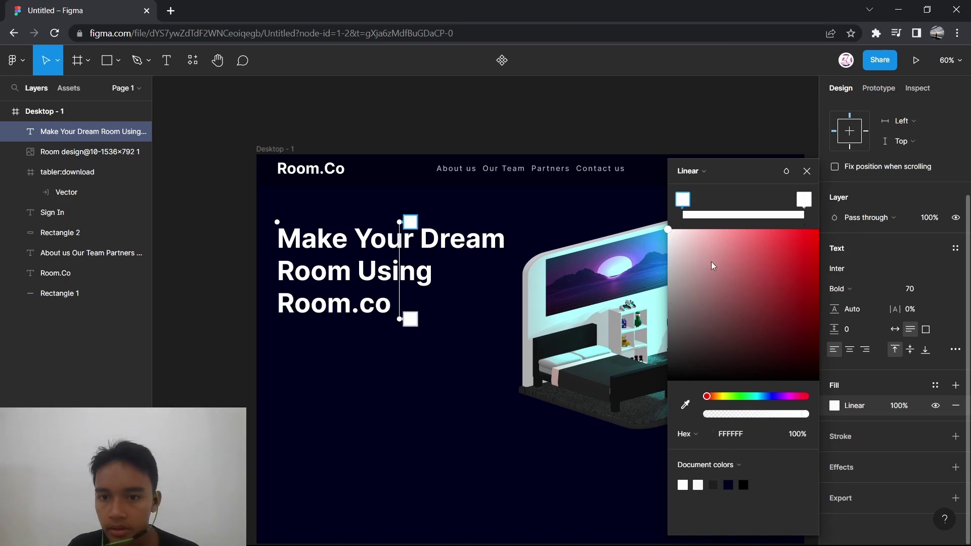
left_click_drag(709, 399, 767, 396)
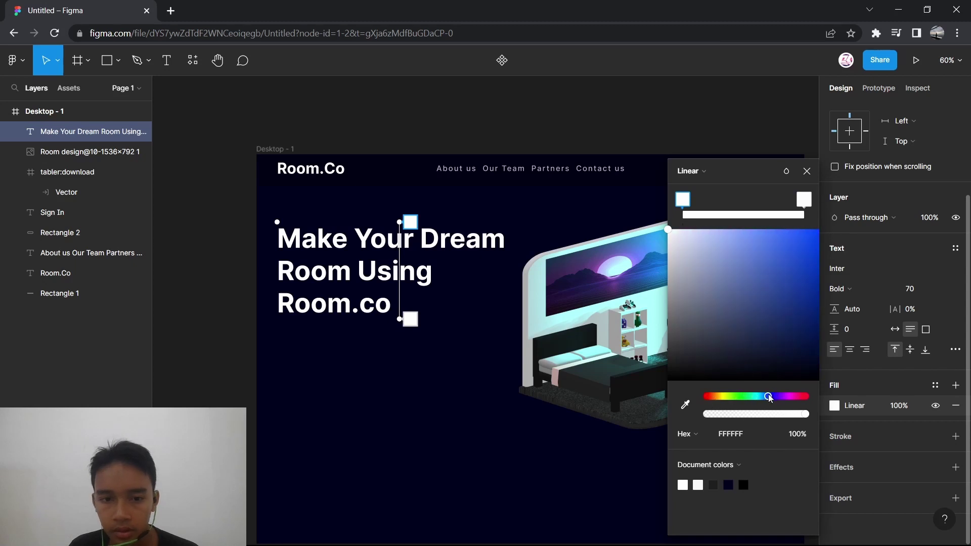
left_click(818, 233)
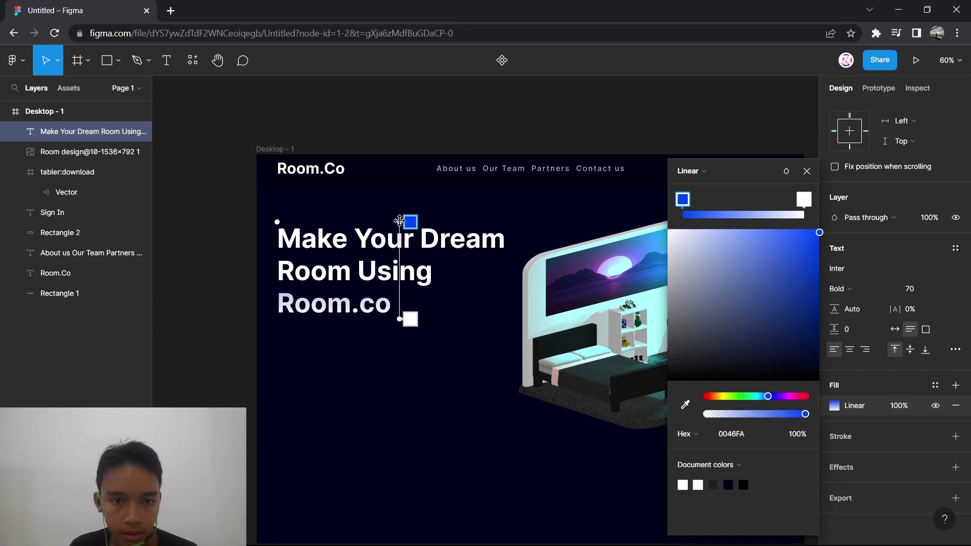
left_click_drag(402, 222, 308, 279)
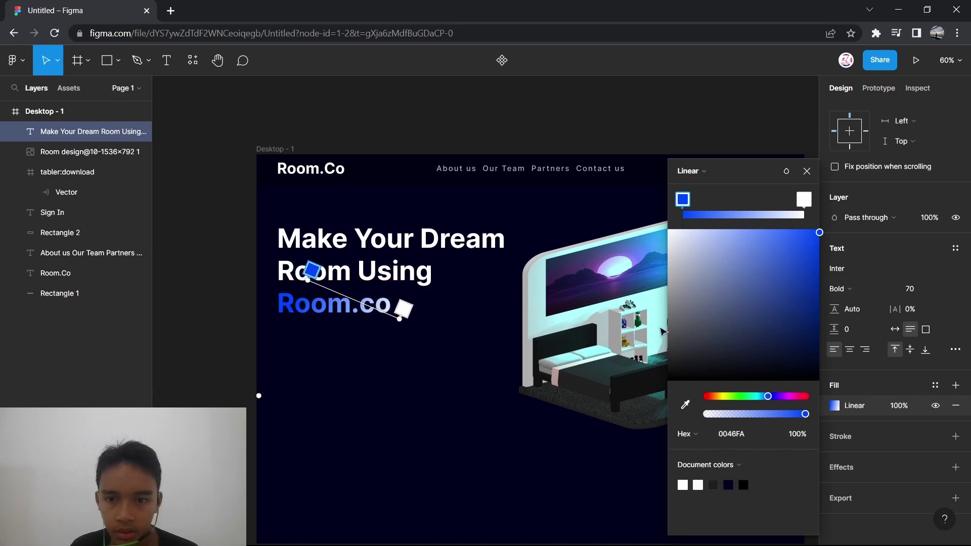
left_click_drag(768, 397, 753, 396)
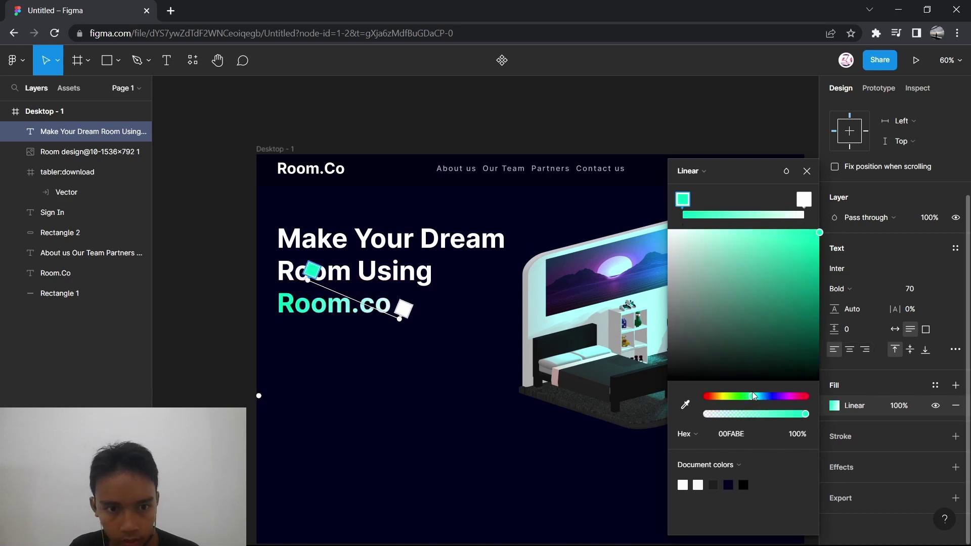
- Try an orange FFB800 colour on the gradient's end stop
left_click(805, 204)
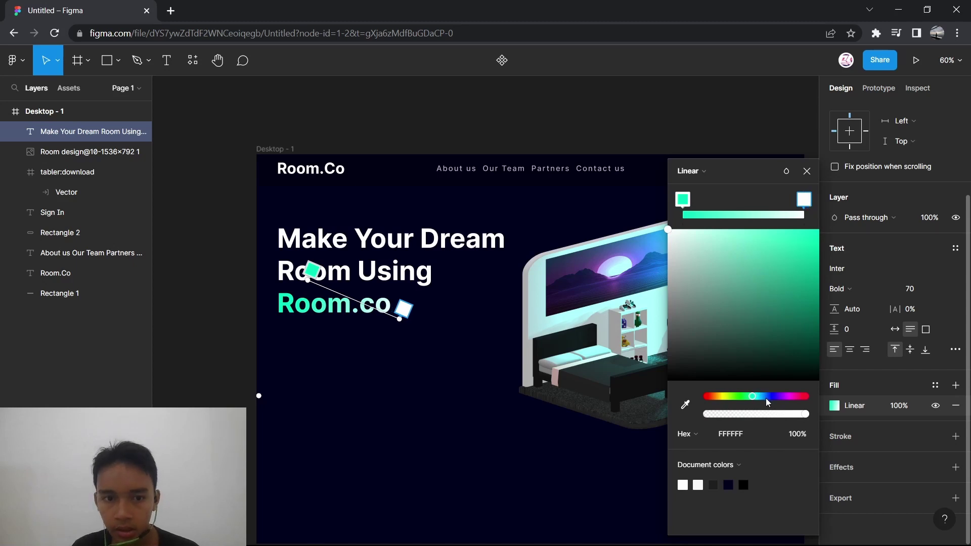
left_click(803, 399)
left_click_drag(812, 238, 870, 210)
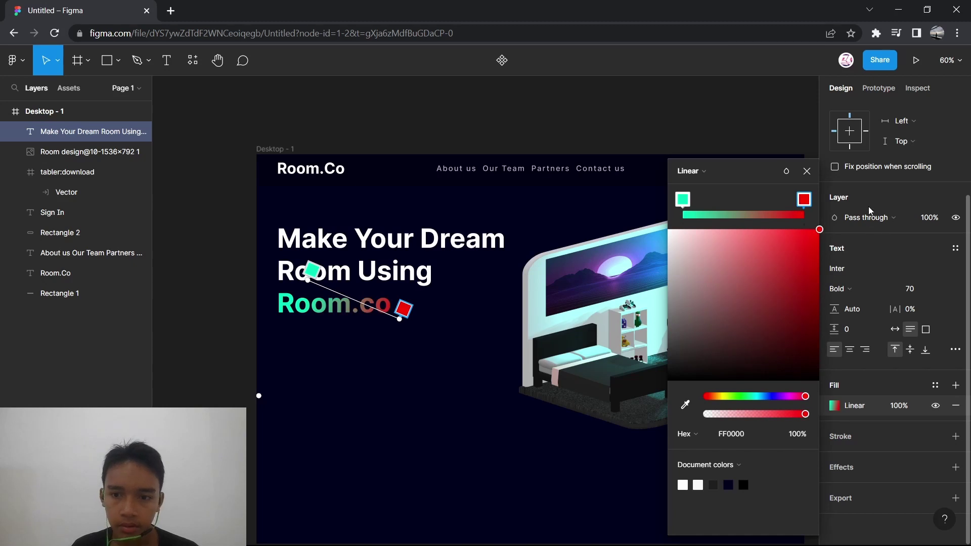
left_click_drag(724, 398, 721, 400)
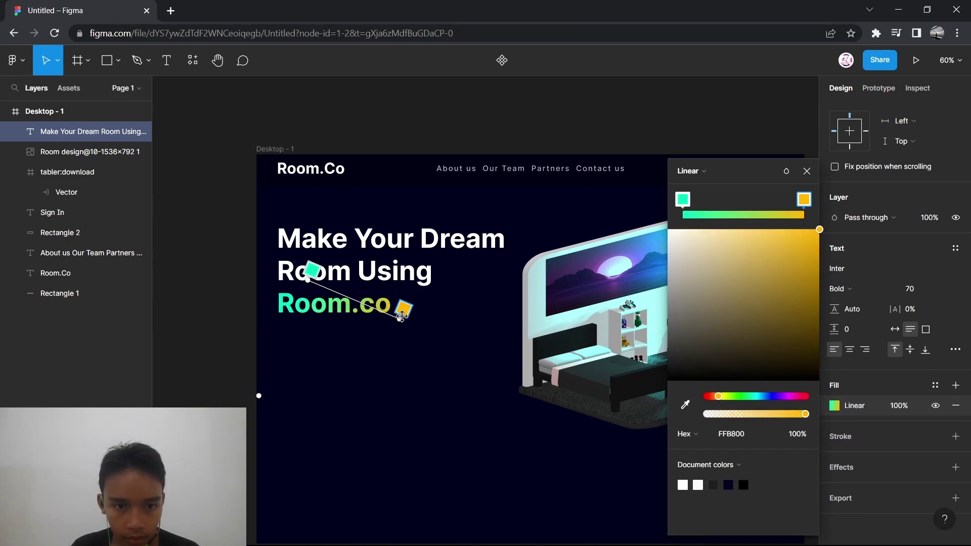
- Shift both gradient handles leftward to run diagonally across "Room.co" and colour the end stop purple 6100FF
left_click_drag(399, 317, 361, 323)
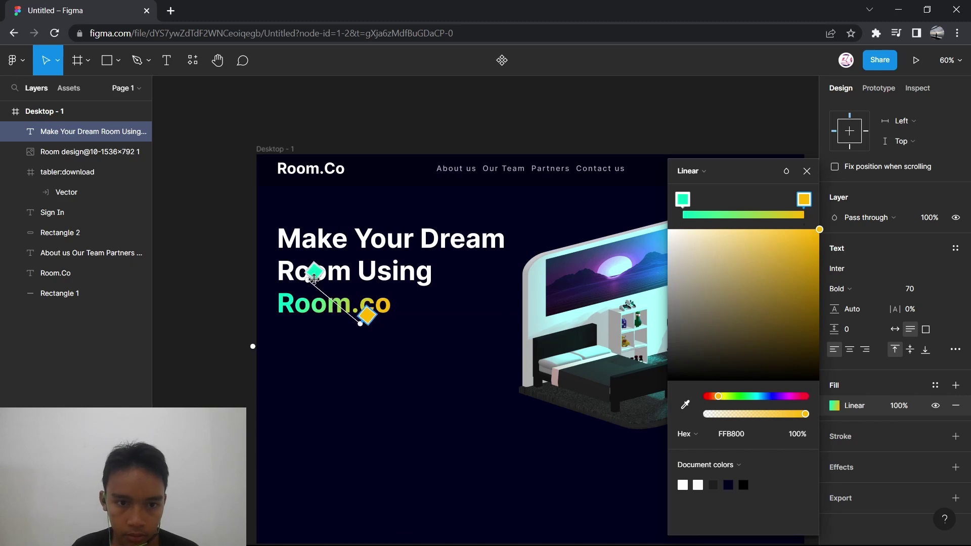
left_click_drag(308, 280, 291, 279)
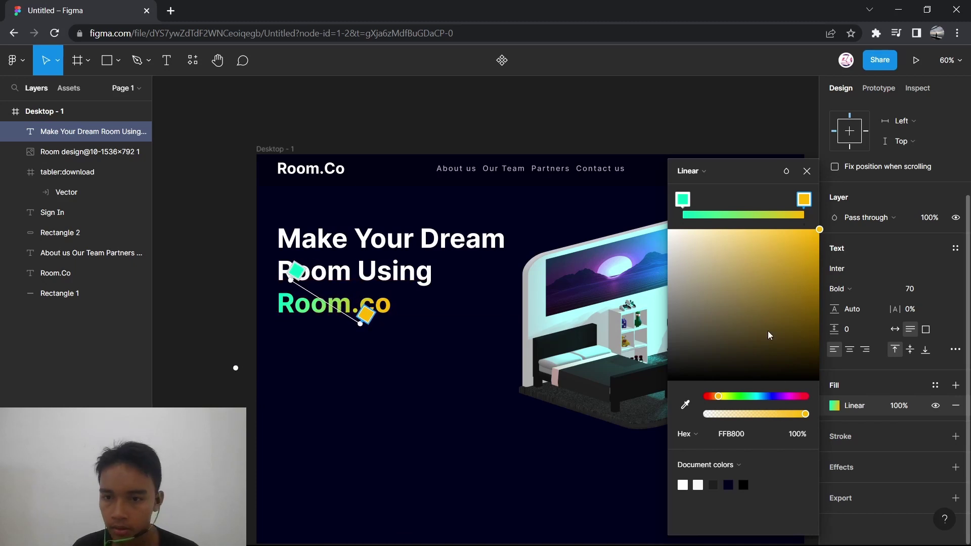
left_click_drag(787, 397, 779, 397)
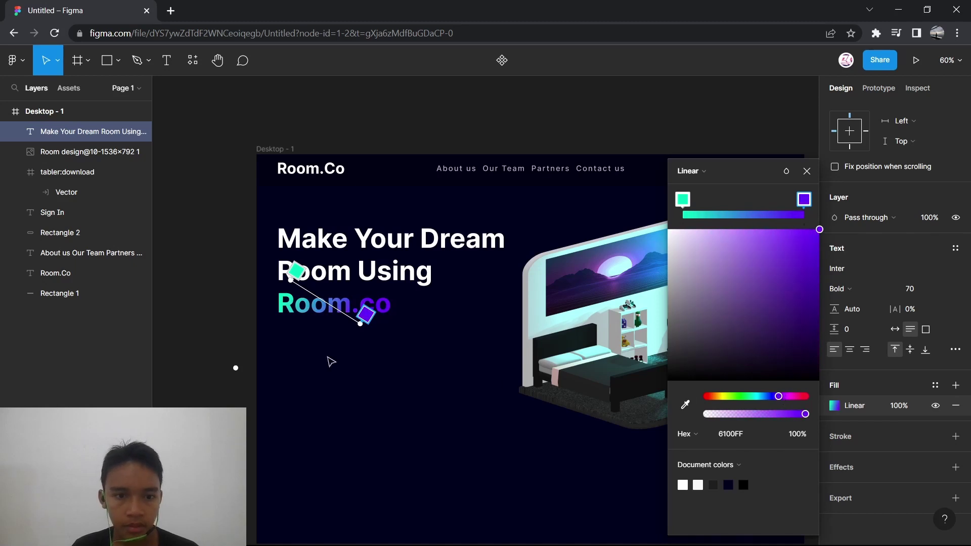
left_click(192, 314)
left_click(192, 314)
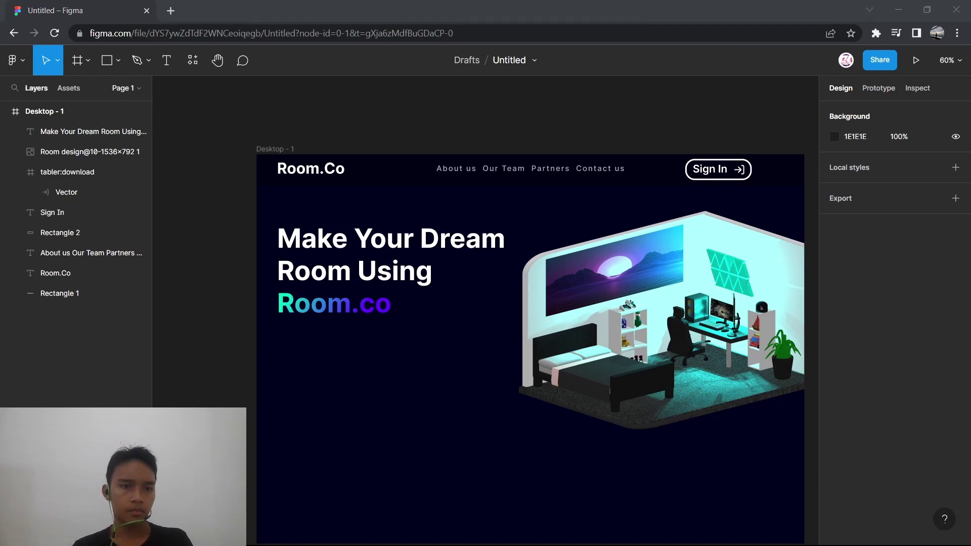
- Capitalise the "c" in the headline's gradient word so it reads "Room.Co"
left_click(382, 305)
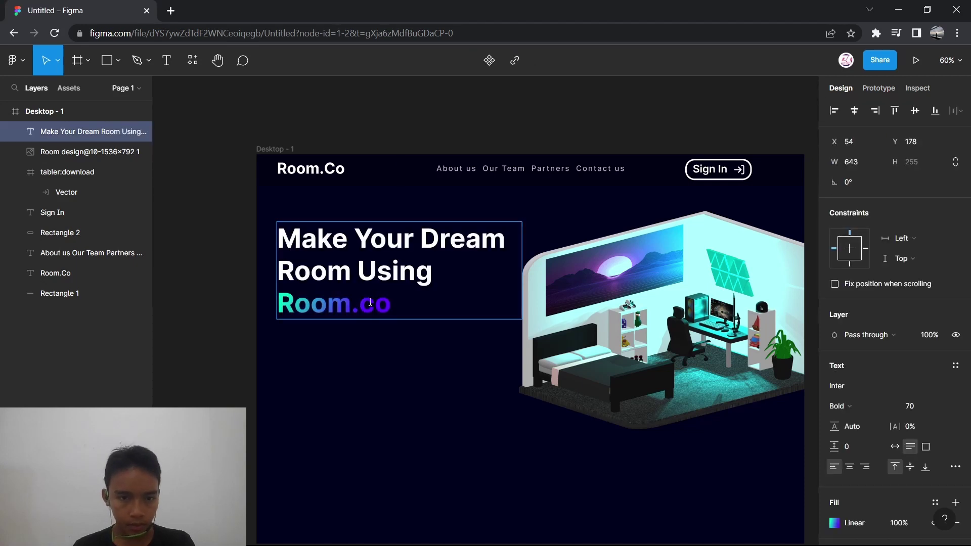
key("BackSpace")
type("C")
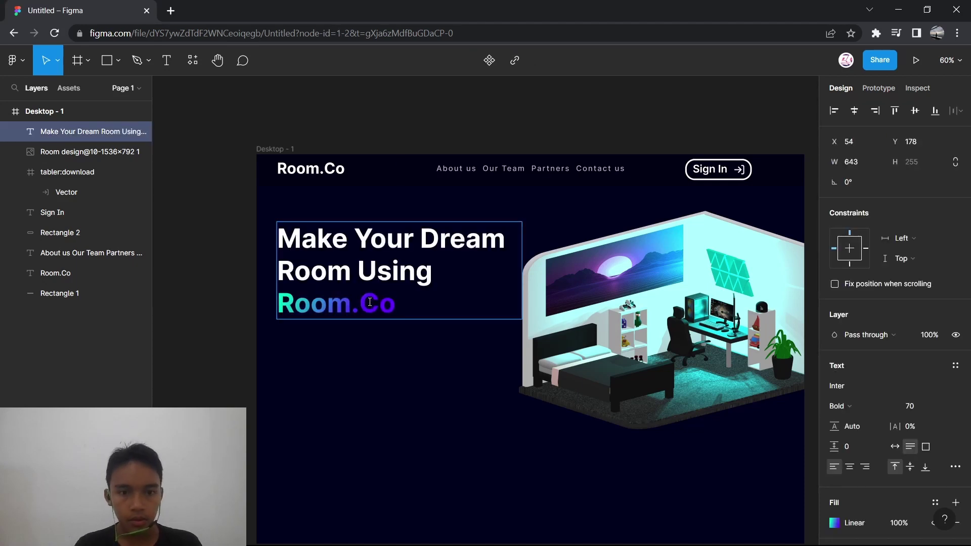
key("Escape")
left_click(225, 336)
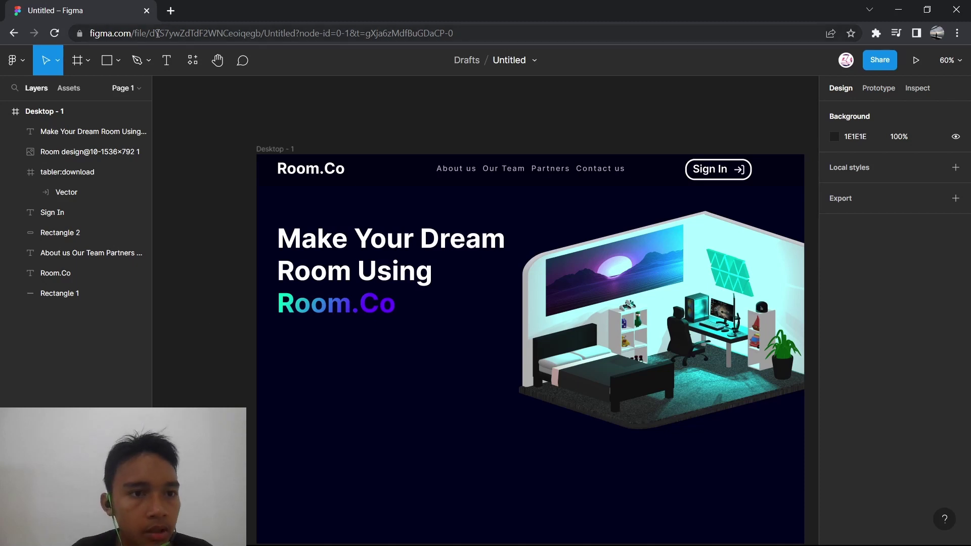
- Draw a closed lightning bolt outline about 76.5 × 121.5 px with the Pen tool, just right of the headline's "Room.Co"
left_click(138, 65)
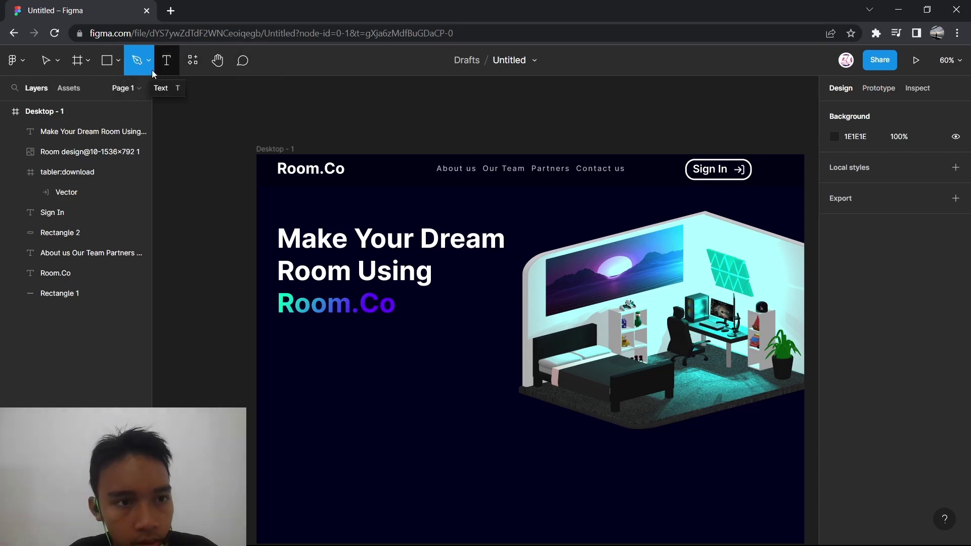
scroll(412, 305, "up", 5)
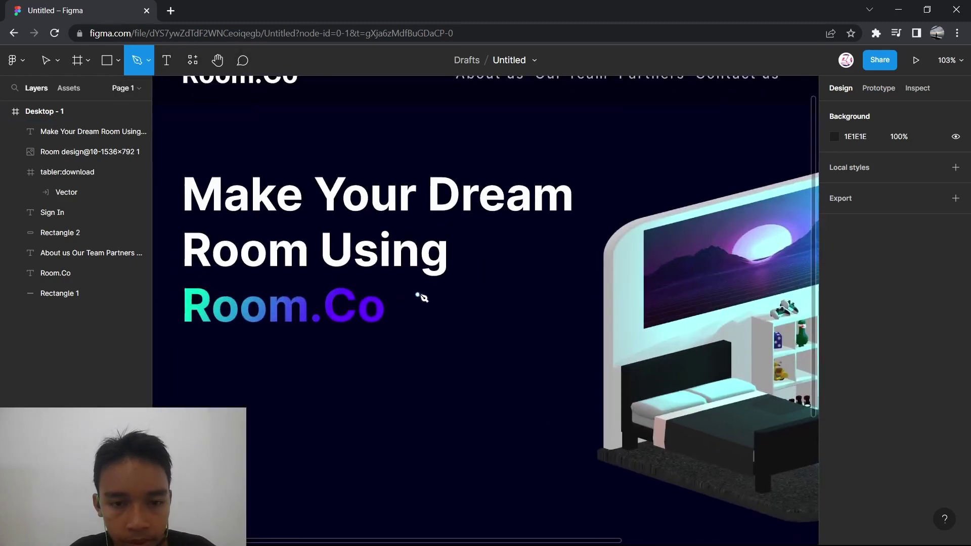
left_click(454, 279)
left_click(427, 311)
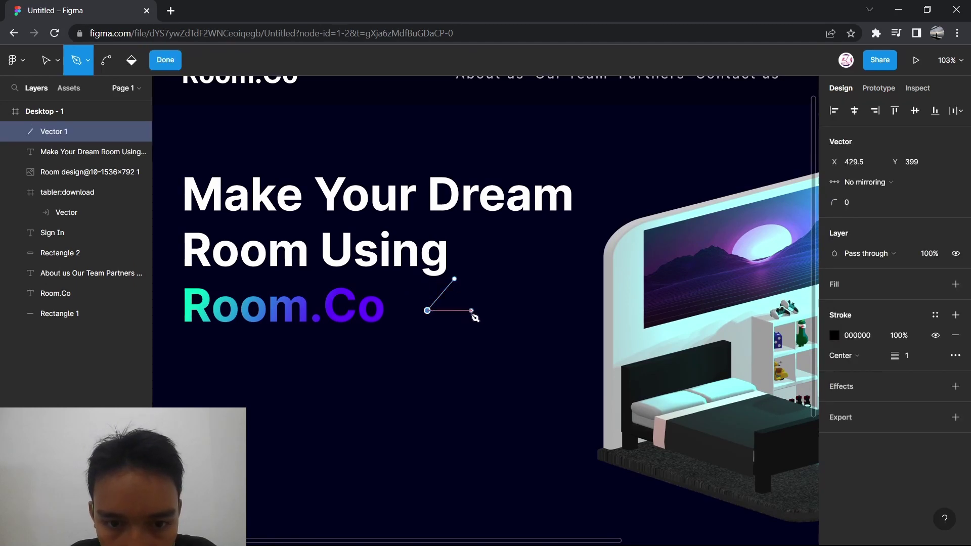
left_click(454, 311)
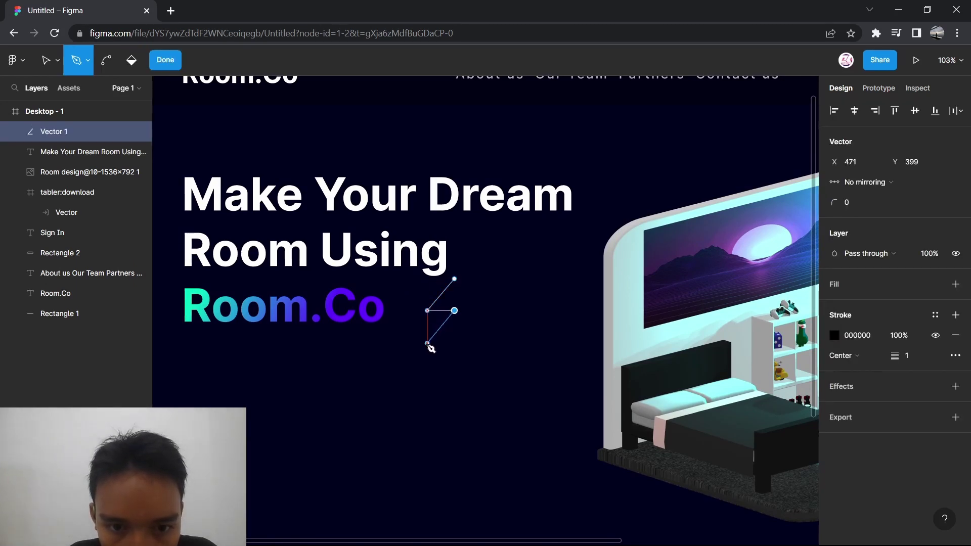
left_click(427, 344)
left_click(470, 315)
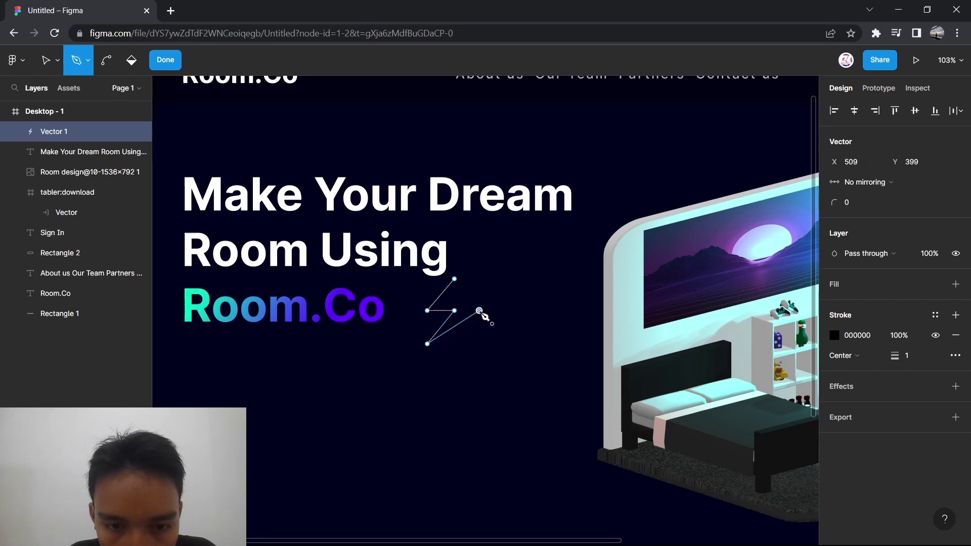
key("ctrl")
key("ctrl+z")
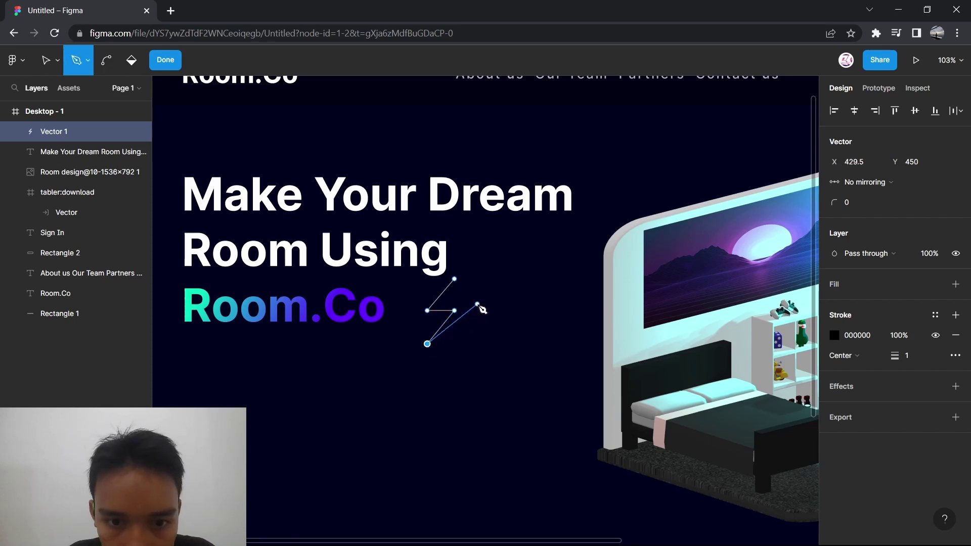
left_click(477, 304)
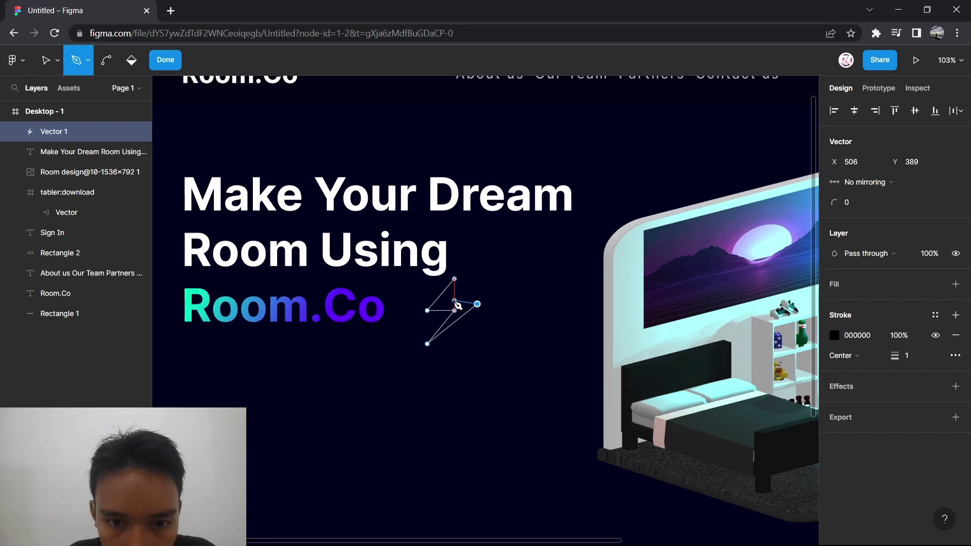
left_click(476, 265)
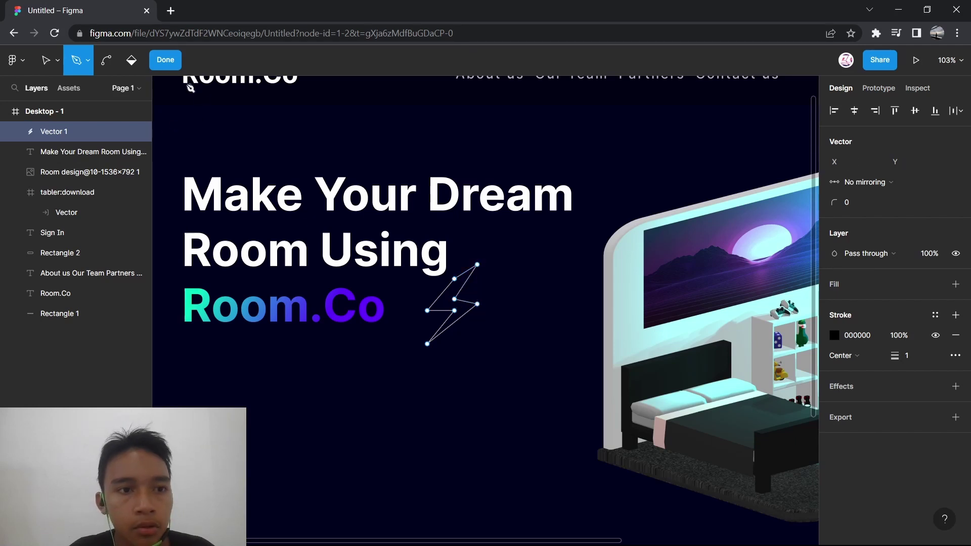
left_click(164, 60)
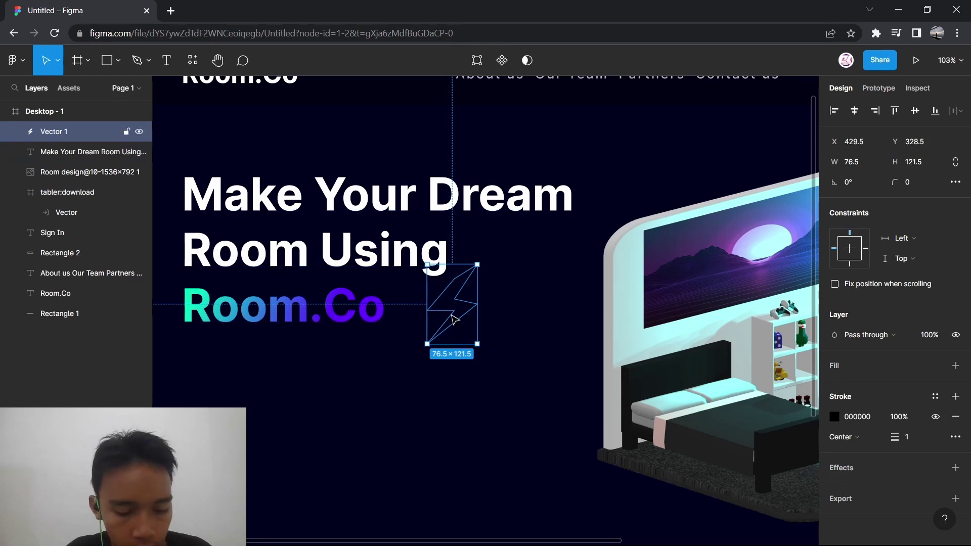
- Straighten the lightning bolt's upper-left edge by removing the extra point between its top tip and left corner
double_click(454, 318)
left_click(477, 264)
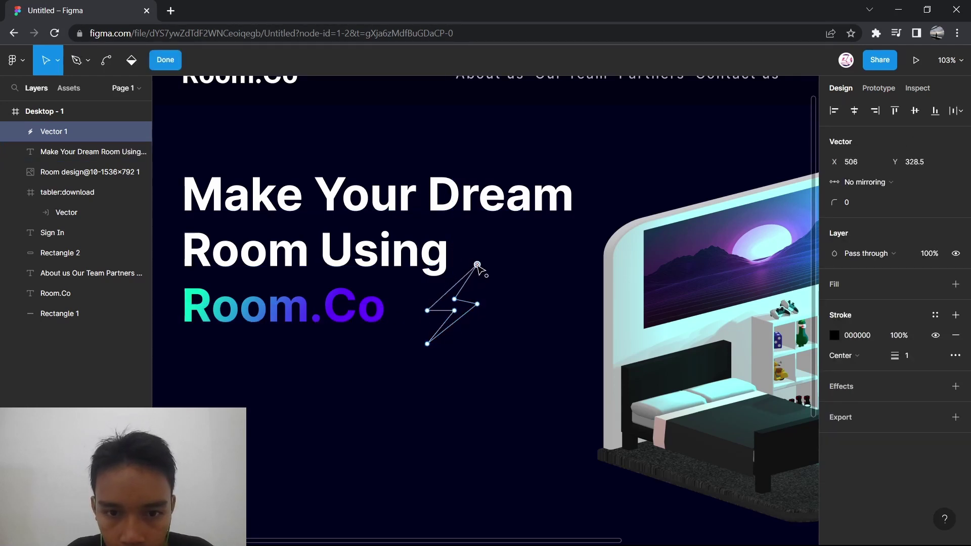
left_click(164, 61)
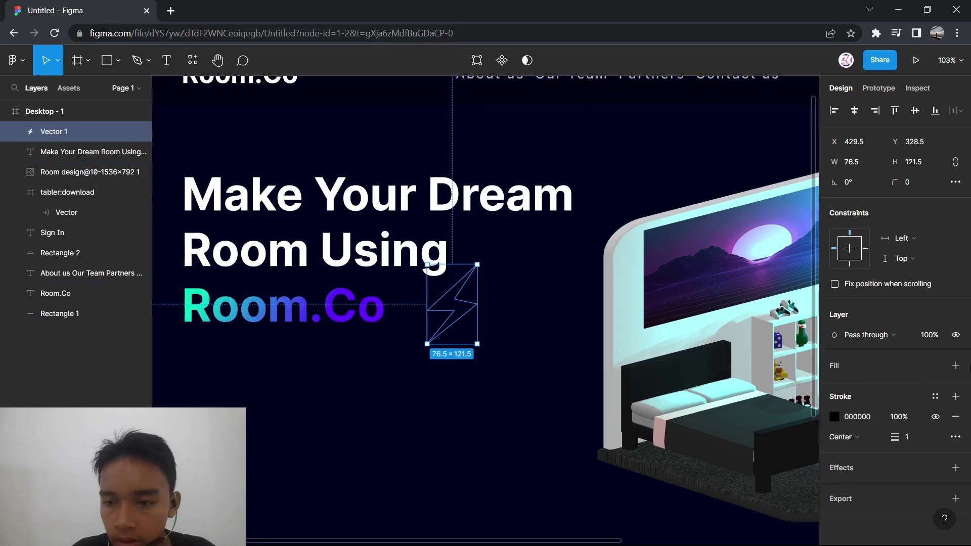
- Fill the lightning bolt with D9D9D9 and stretch its bottom tip slightly down and to the left
left_click(955, 365)
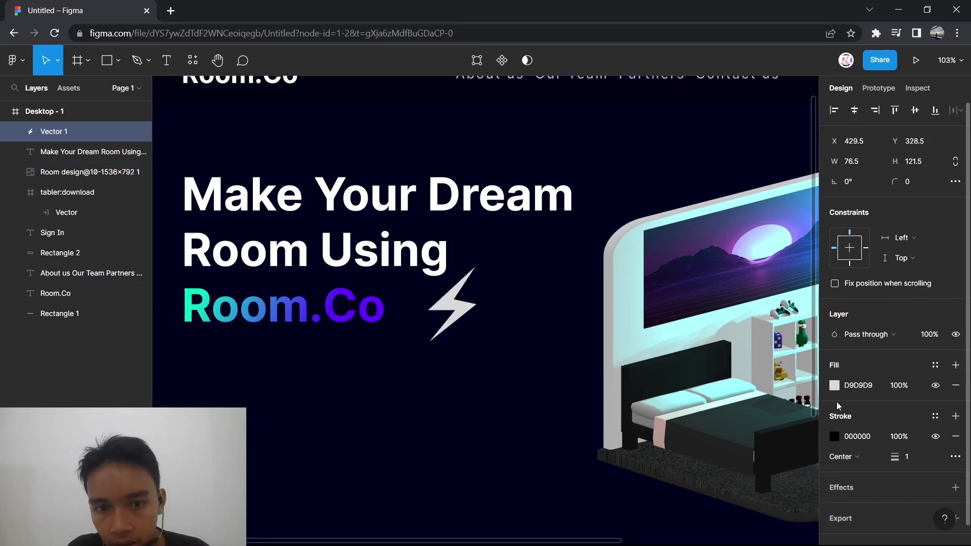
scroll(450, 313, "up", 1)
double_click(448, 318)
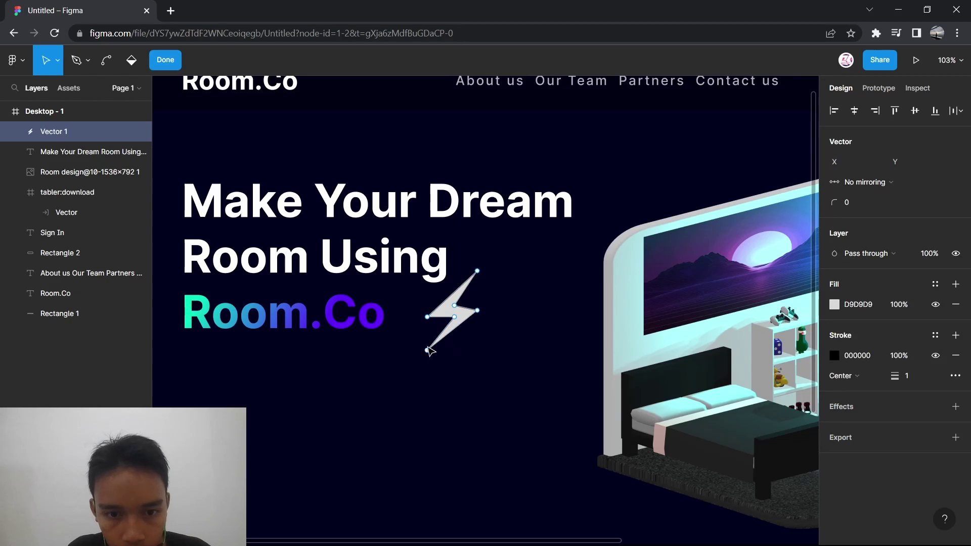
left_click_drag(429, 351, 425, 362)
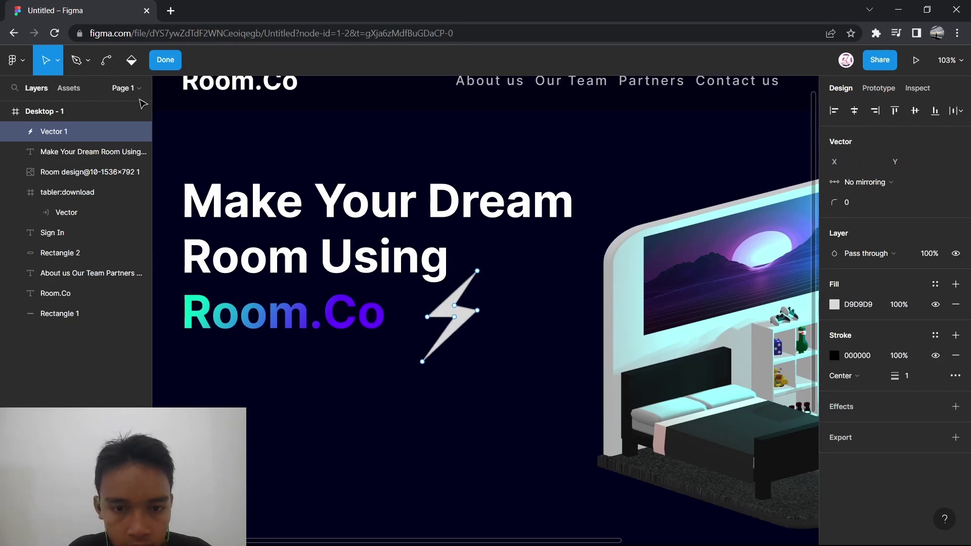
left_click(169, 63)
left_click(526, 277)
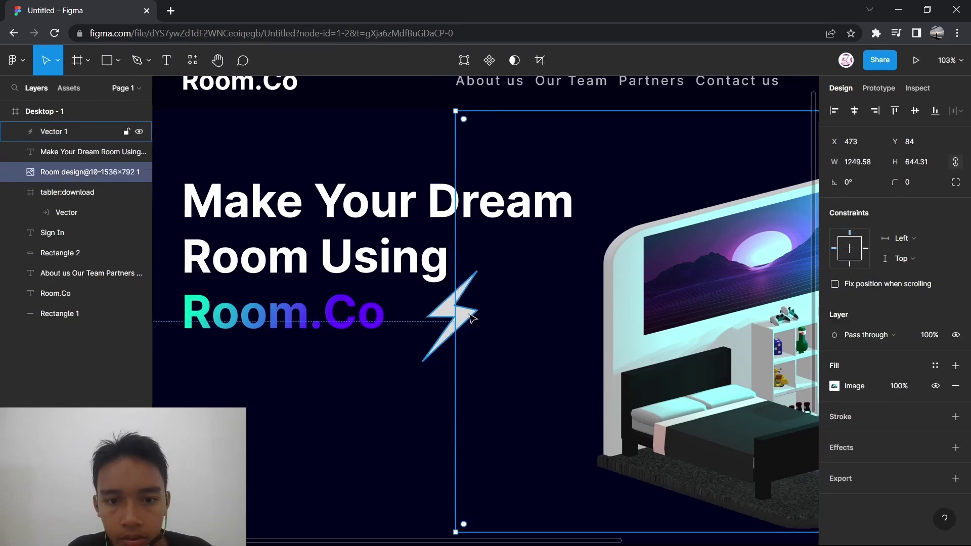
- Reshape the lightning bolt to about 83 × 123.5 px by moving its bottom tip up and right and its right corner slightly outward
left_click(464, 322)
double_click(464, 322)
left_click(478, 306)
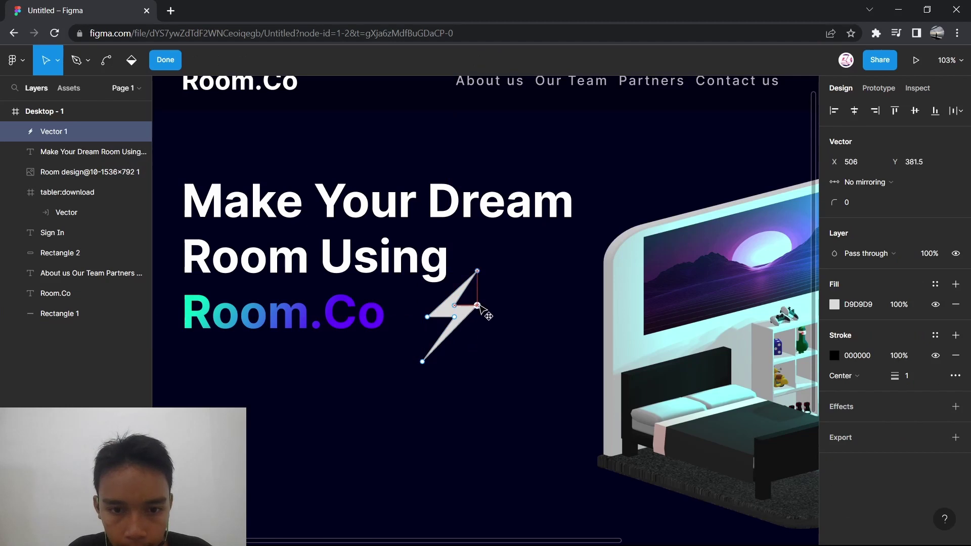
left_click(166, 67)
double_click(463, 322)
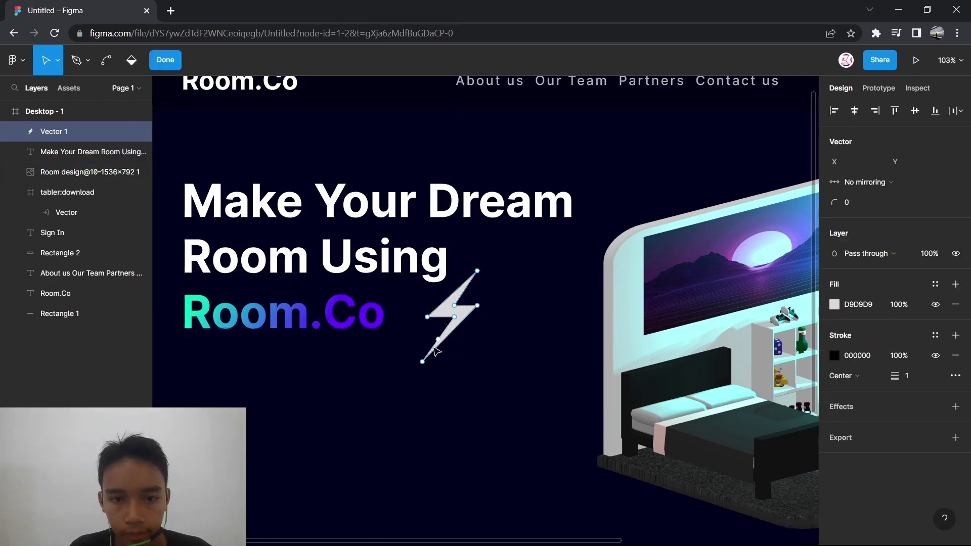
mouse_move(423, 361)
left_mouse_down()
mouse_move(437, 360)
mouse_move(428, 352)
left_mouse_up()
left_click_drag(477, 307, 457, 306)
left_click(455, 305)
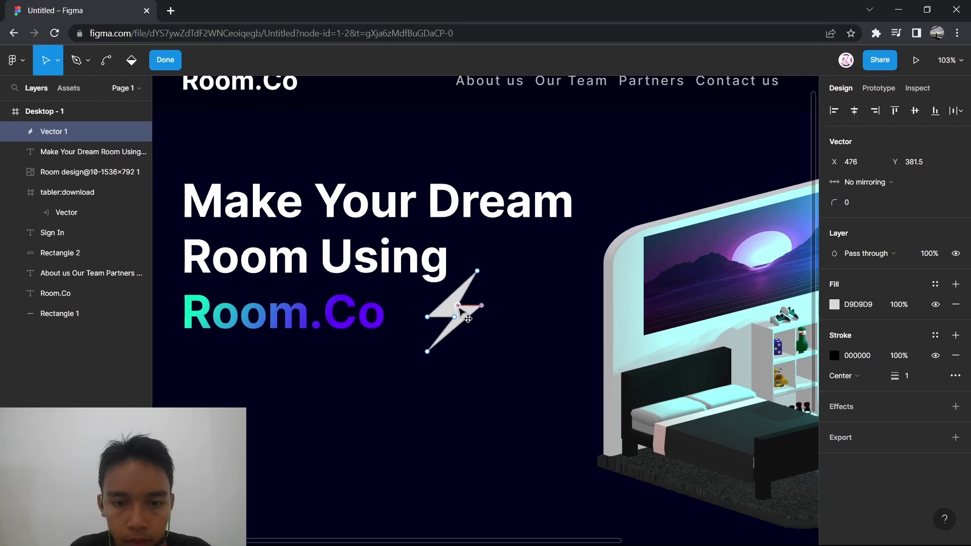
left_click(165, 60)
- Change the lightning bolt's fill to a linear gradient and set the end stop's opacity to 100%
left_click(835, 385)
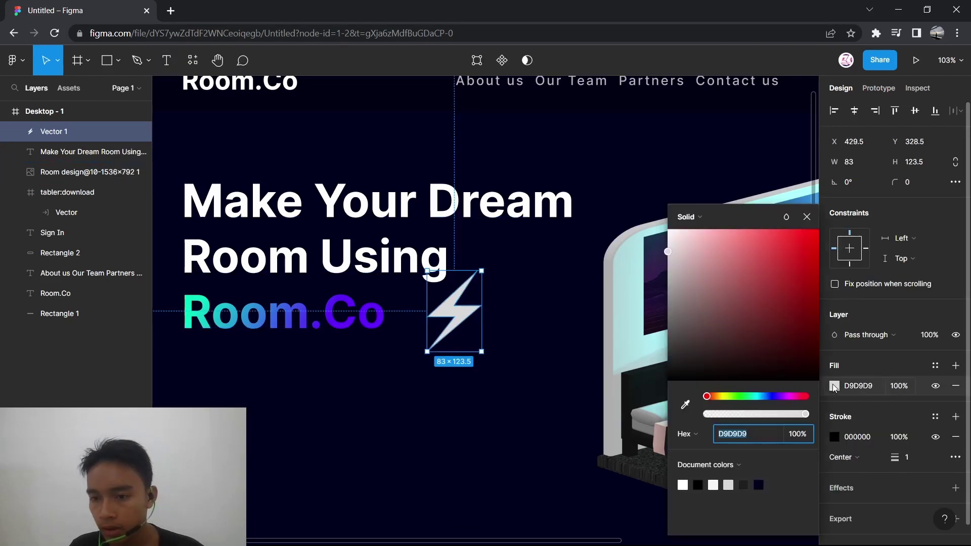
left_click(694, 221)
left_click(703, 232)
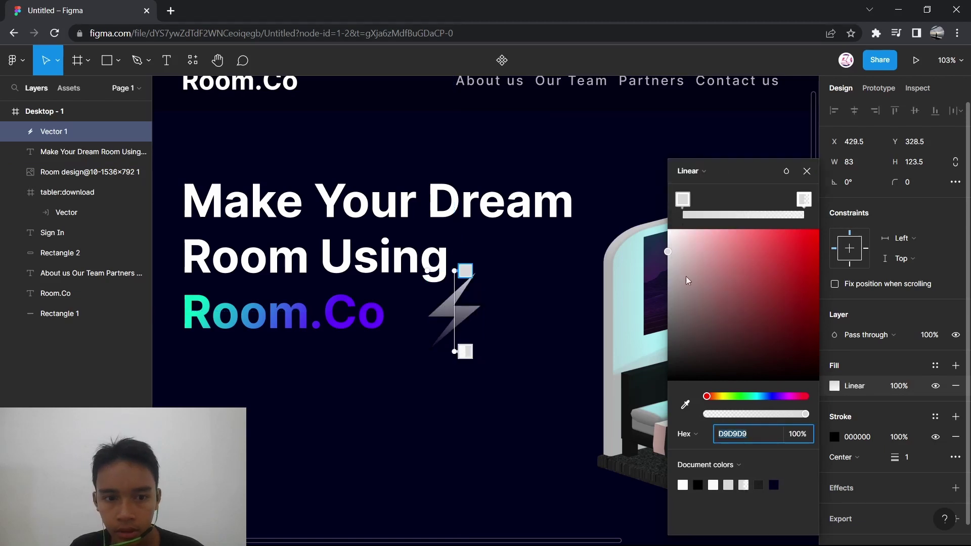
left_click(803, 208)
left_click(796, 434)
type("100")
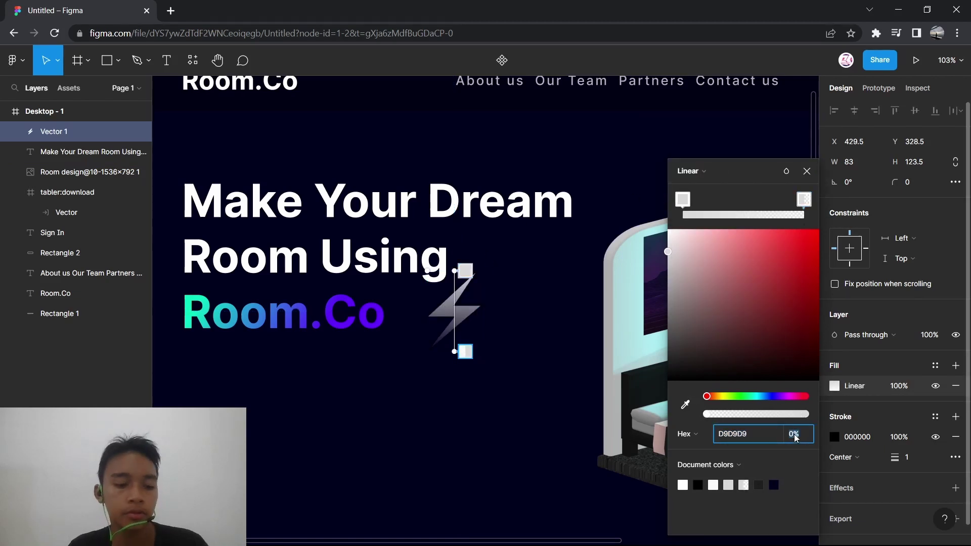
key("Return")
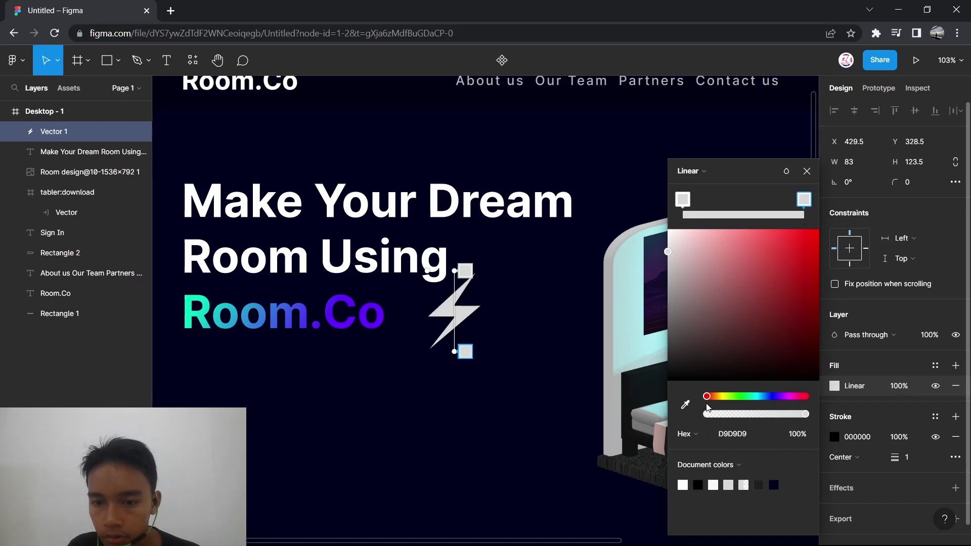
- Colour the lightning bolt's gradient with turquoise 00FFD1 at the start stop and a vivid purple at the end stop
left_click(778, 396)
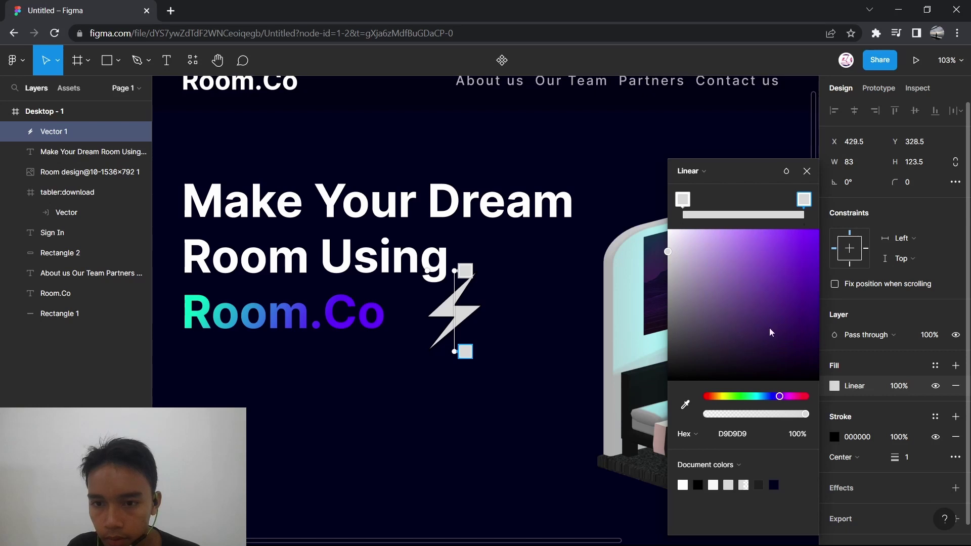
left_click_drag(770, 332, 858, 202)
left_click(684, 200)
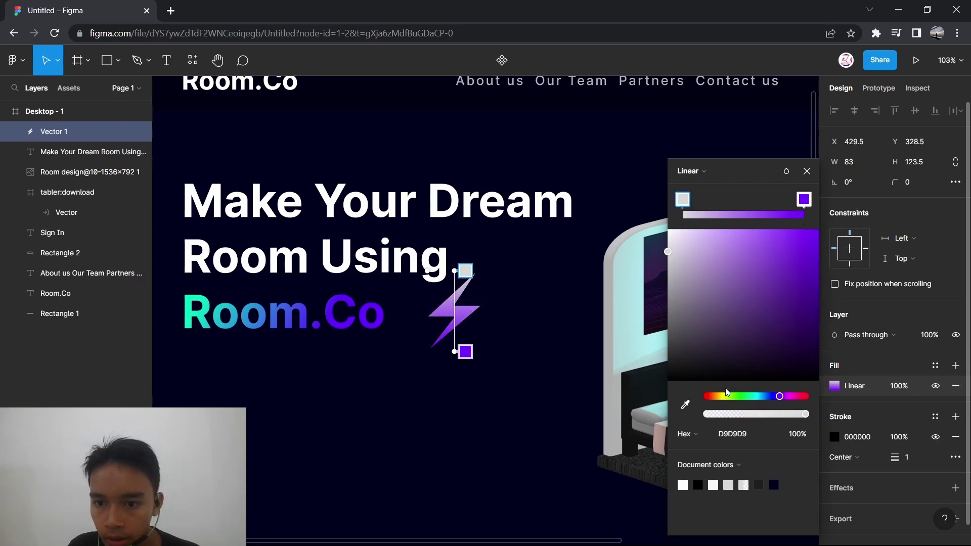
left_click(773, 395)
left_click_drag(782, 314, 855, 225)
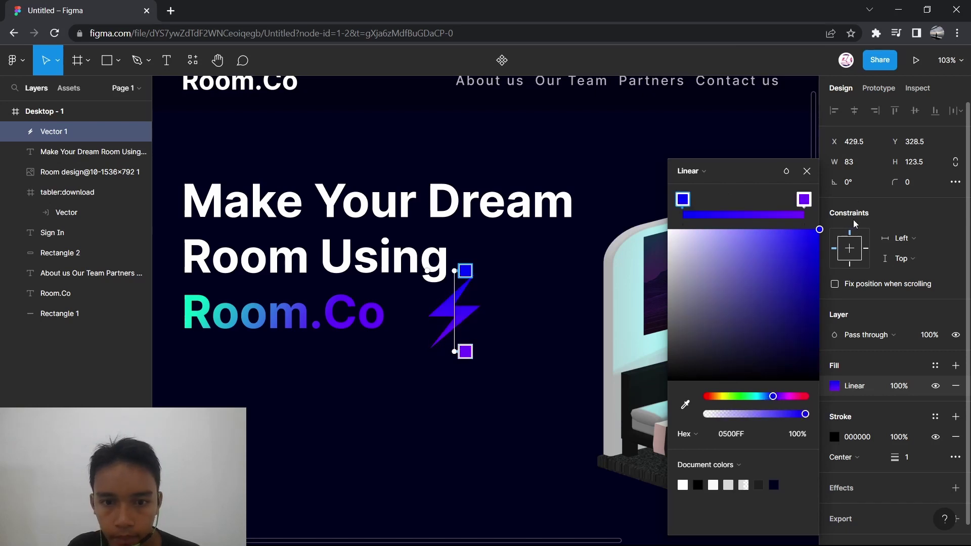
left_click_drag(776, 399, 754, 394)
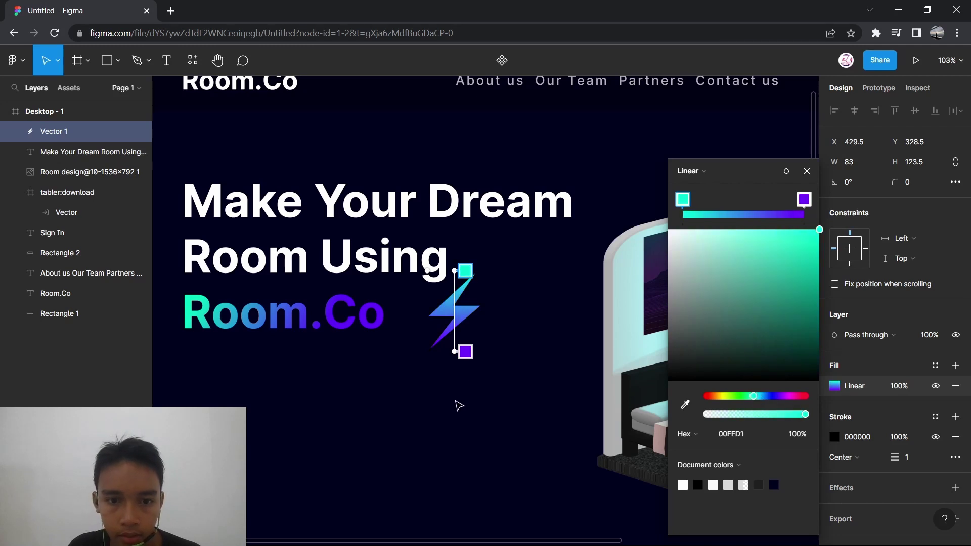
- Reorient the lightning bolt's gradient so it runs diagonally from turquoise at the lower right to purple at the upper left
left_click_drag(457, 349, 495, 336)
left_click_drag(477, 317, 428, 279)
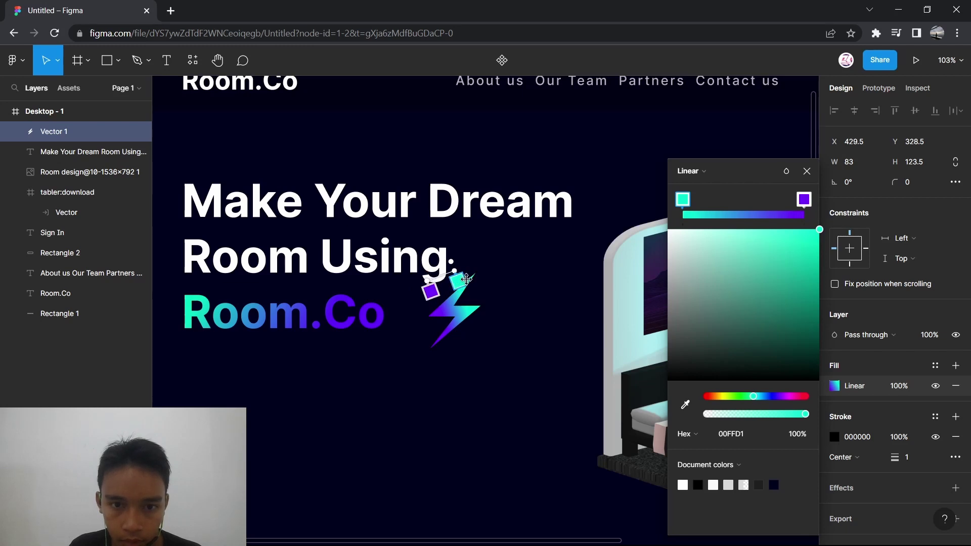
left_click_drag(458, 280, 514, 305)
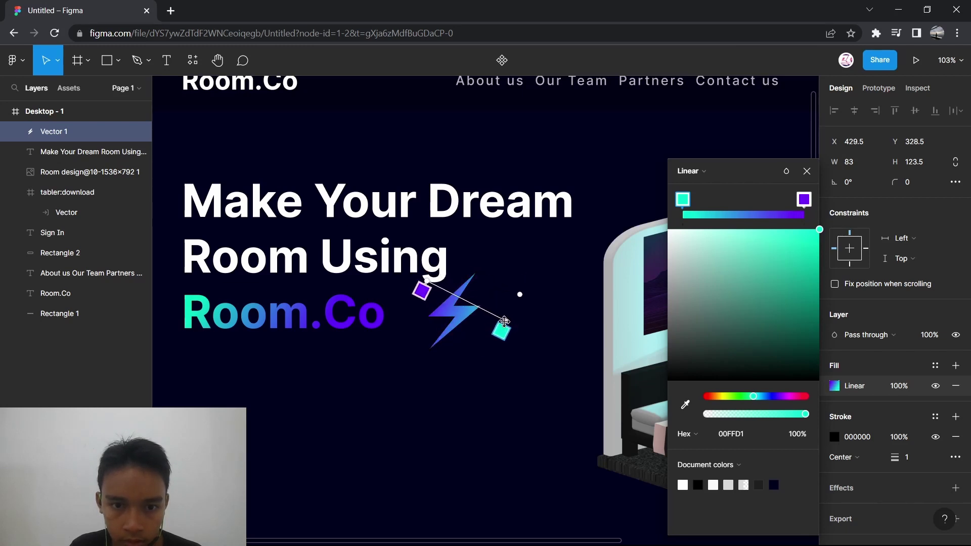
key("Escape")
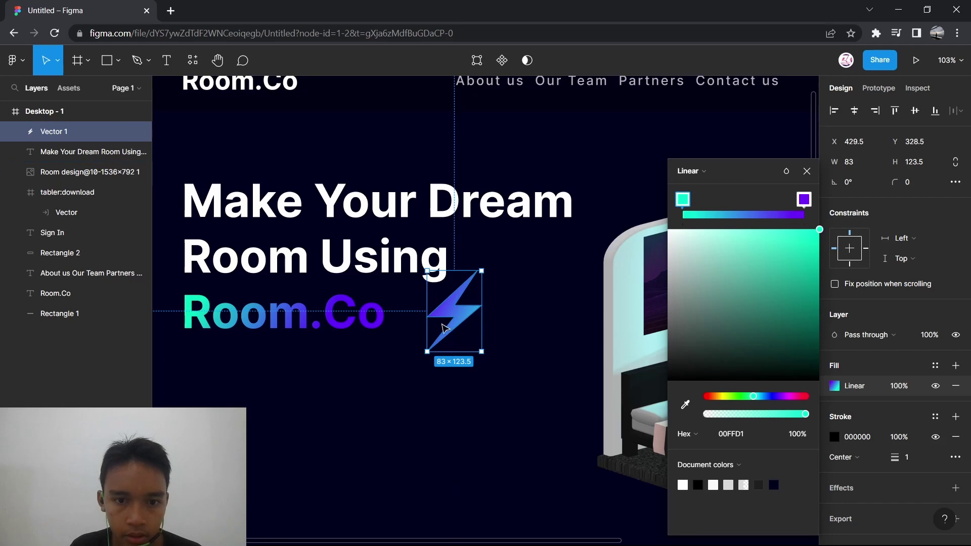
- Move the lightning bolt right up to the end of the headline's "Room.Co" and remove its black stroke
left_click_drag(454, 320, 419, 329)
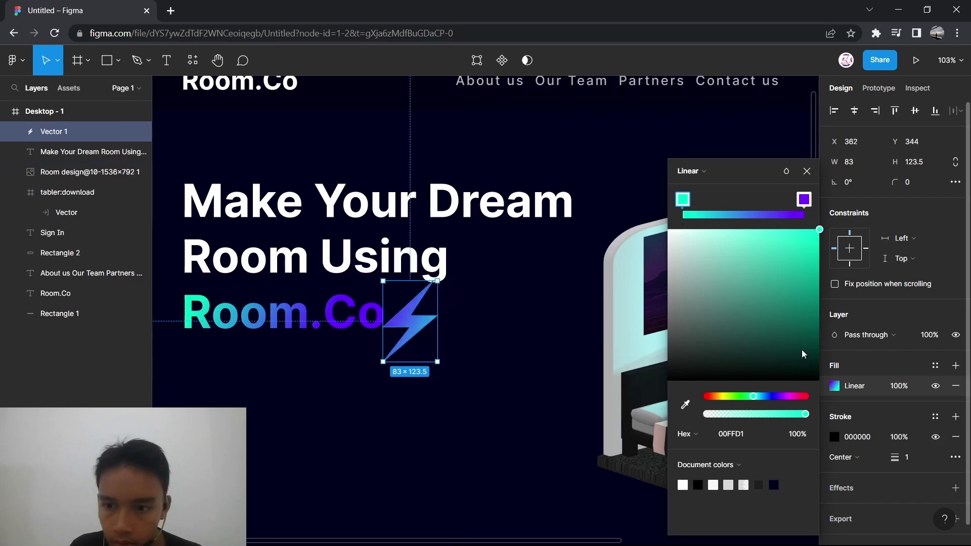
left_click(956, 437)
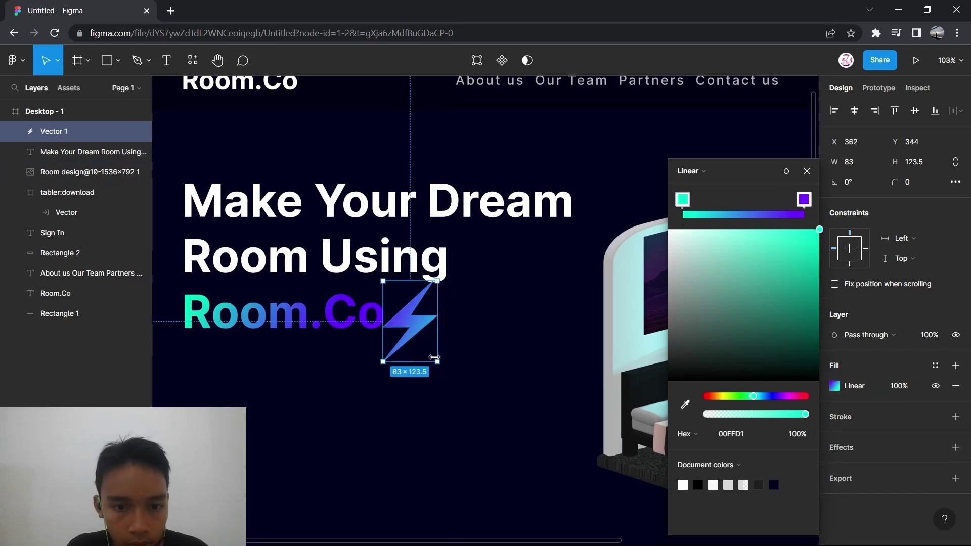
- Scale the lightning bolt down proportionally so it is only slightly taller than the headline's "Room.Co" letters, and deselect it
key("k")
left_click_drag(436, 361, 410, 324)
scroll(402, 326, "down", 5)
left_click(288, 361)
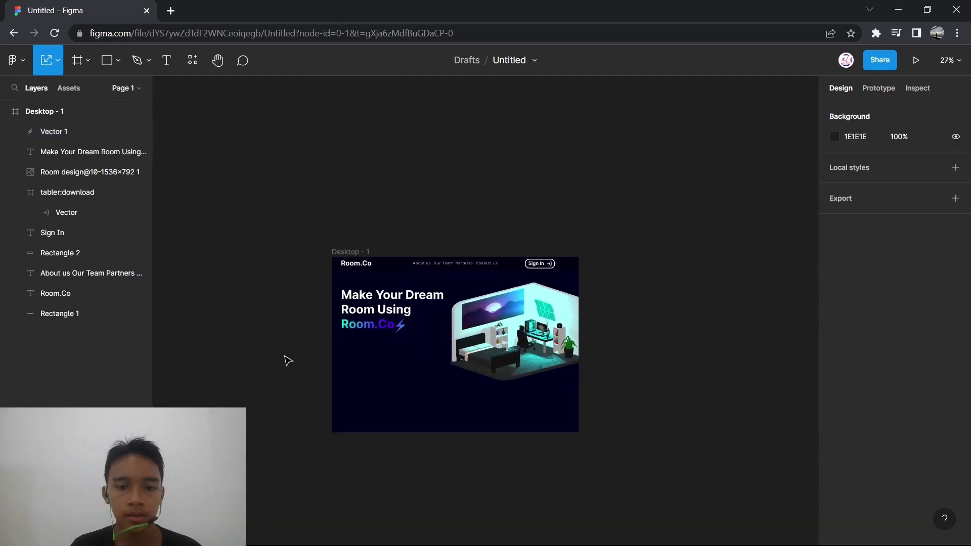
scroll(284, 359, "up", 5)
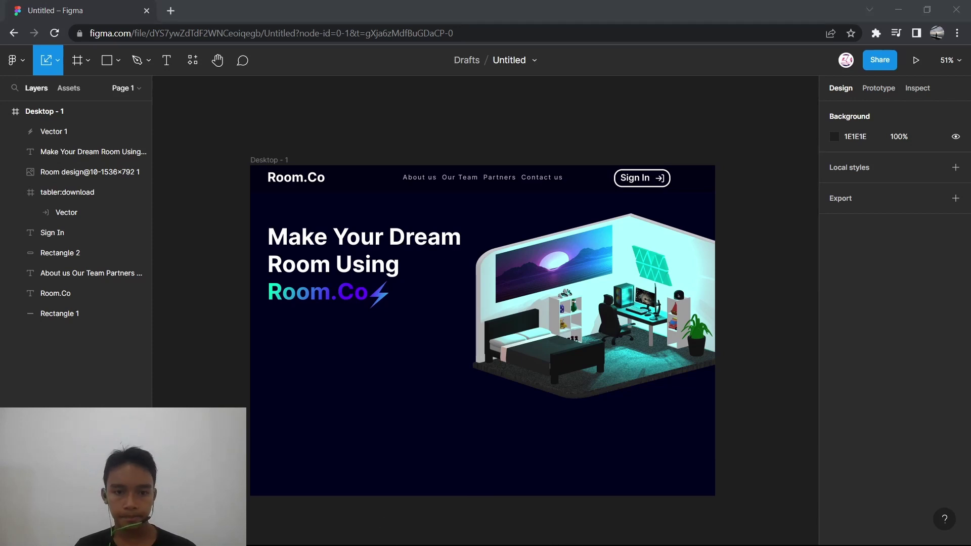
left_click(374, 230)
left_click(203, 216)
- Start a new text layer below the headline's "Room.Co" with font size 20
left_click(172, 65)
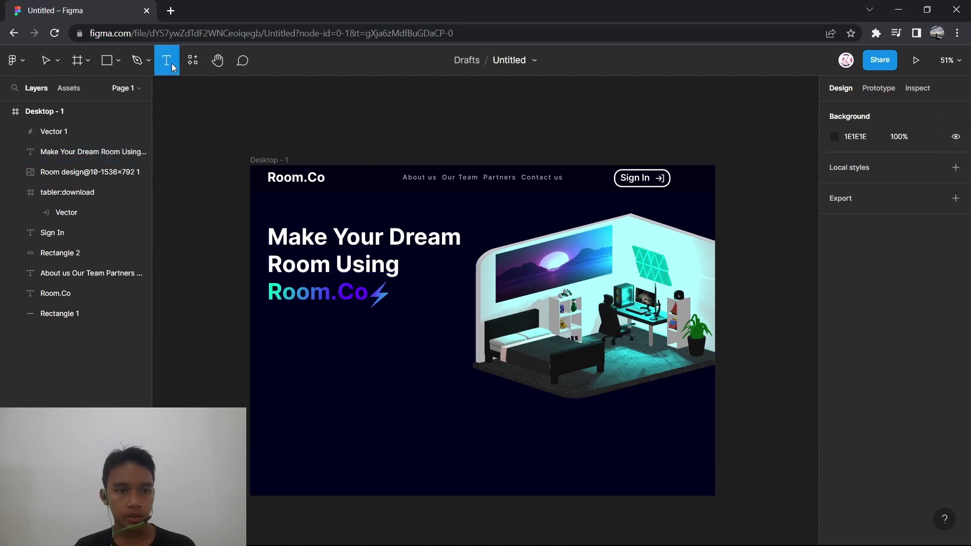
left_click(283, 327)
left_click(942, 405)
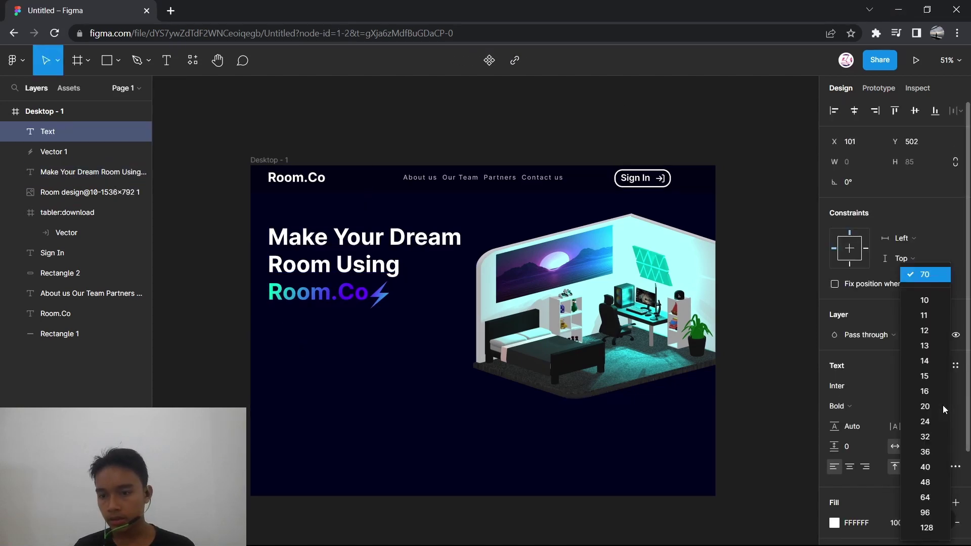
left_click(931, 407)
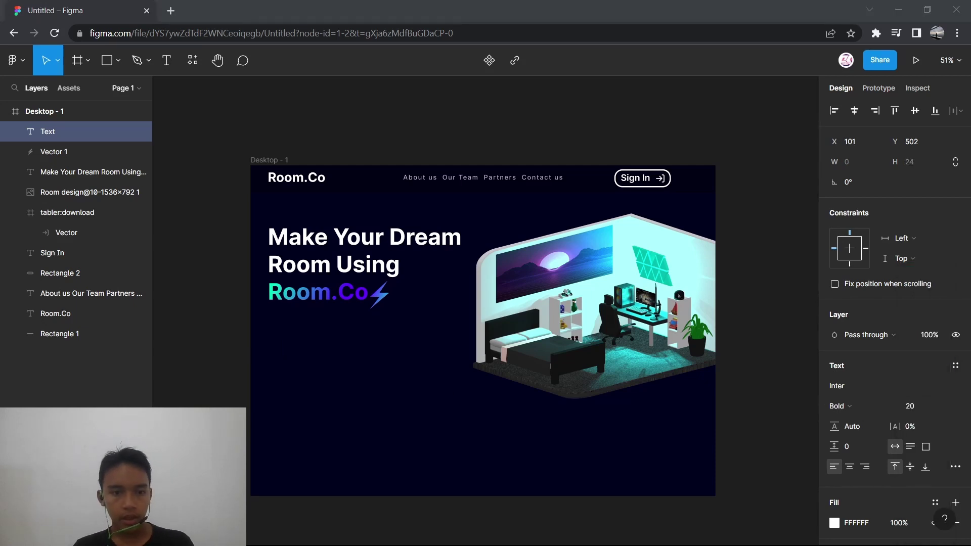
key("alt+Tab")
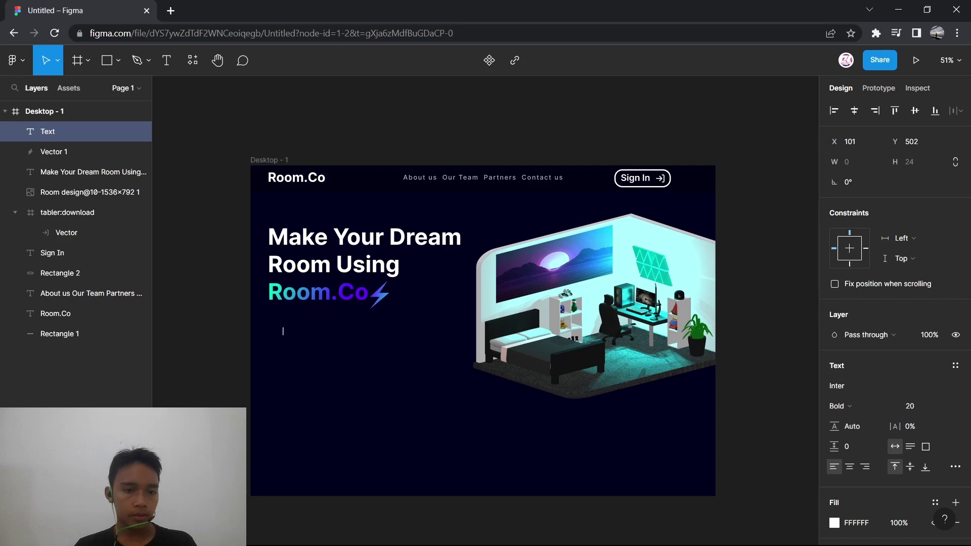
- Enter "Room.co is an app that allows you to create" as the beginning of the description text below the headline
type("R")
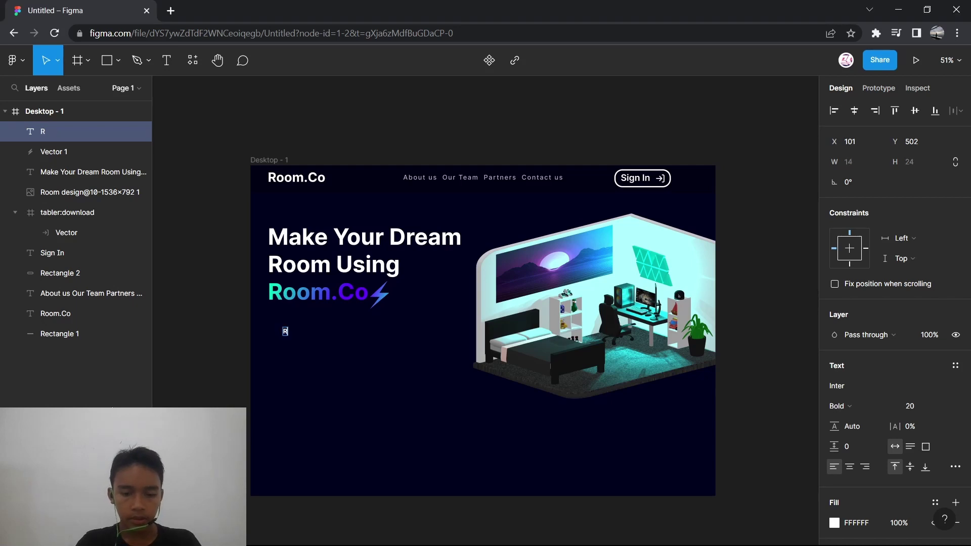
type("oom.co is a")
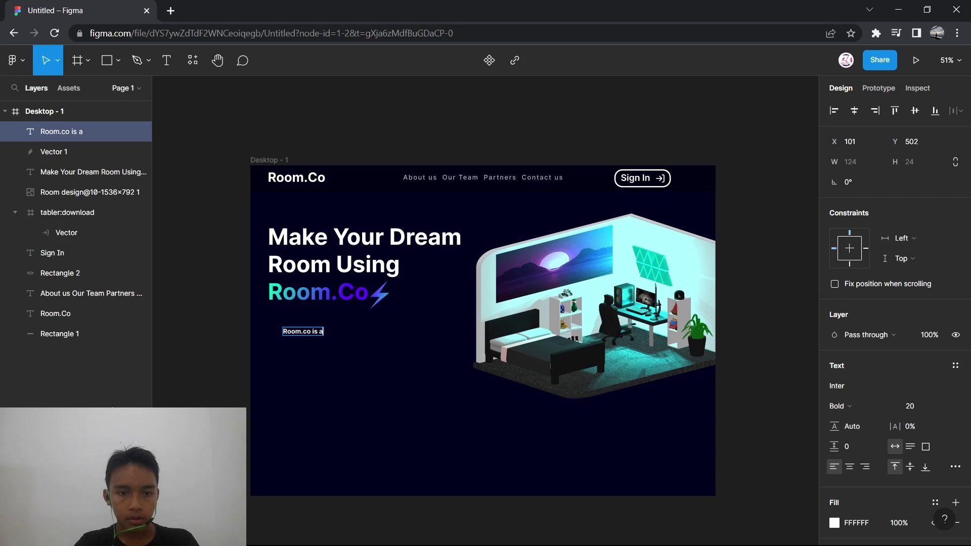
key("alt+Tab")
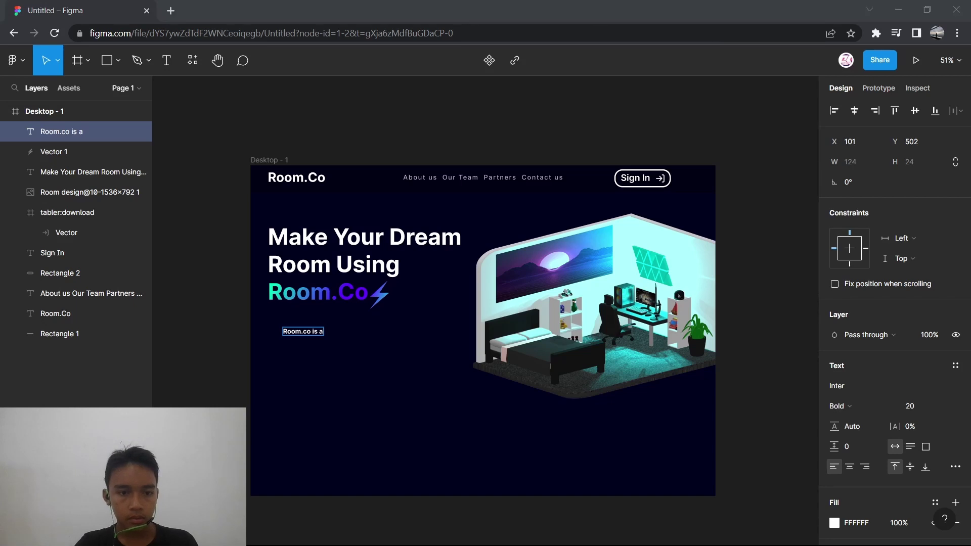
key("alt+Tab")
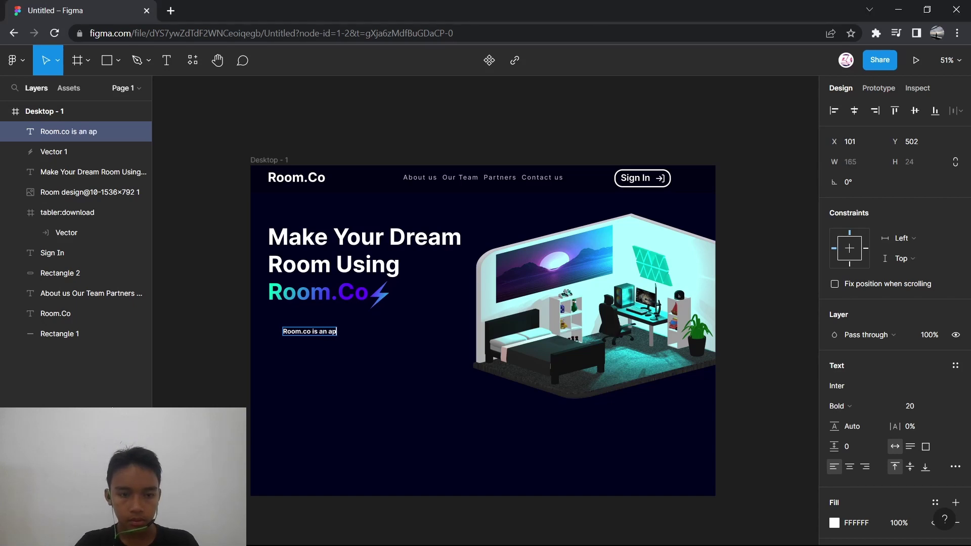
type("an app that")
key("alt+Tab")
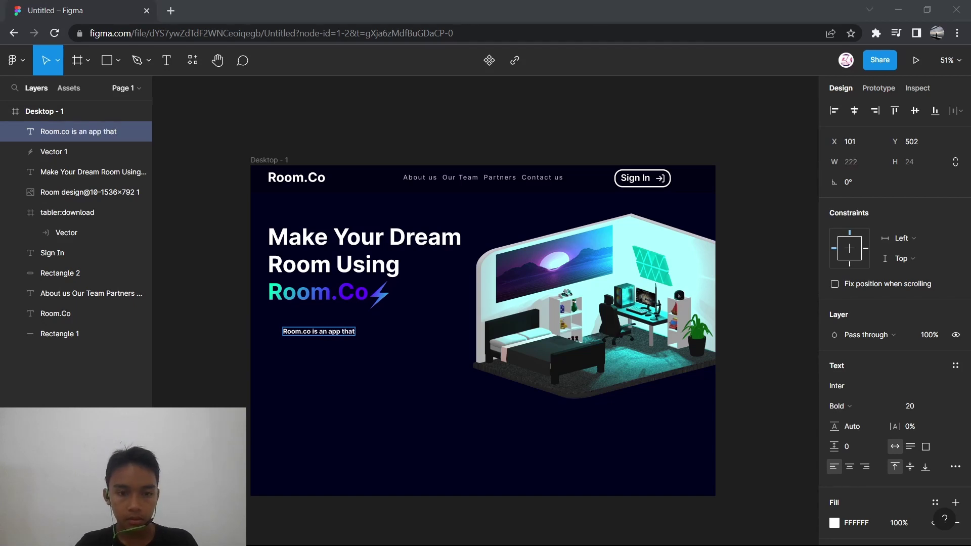
key("alt+Tab")
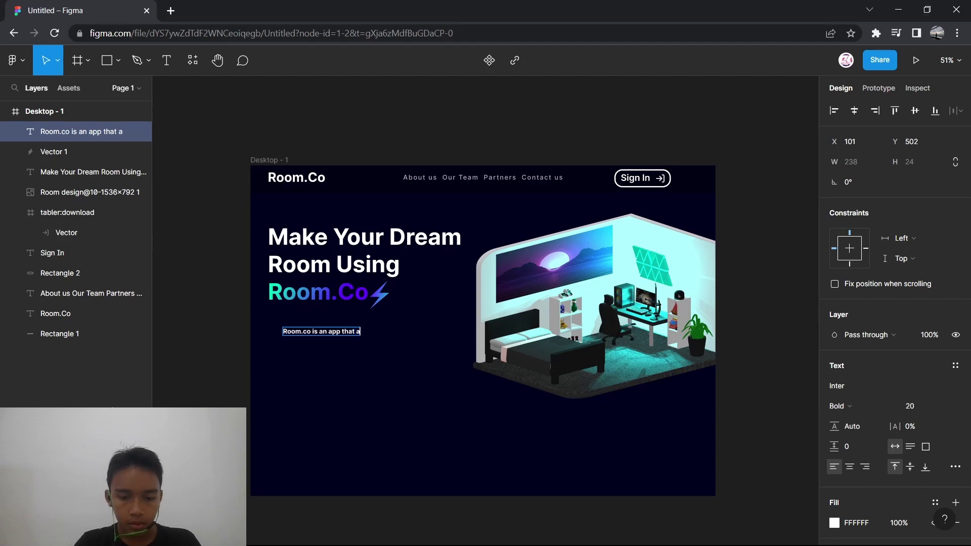
type("allows you to create")
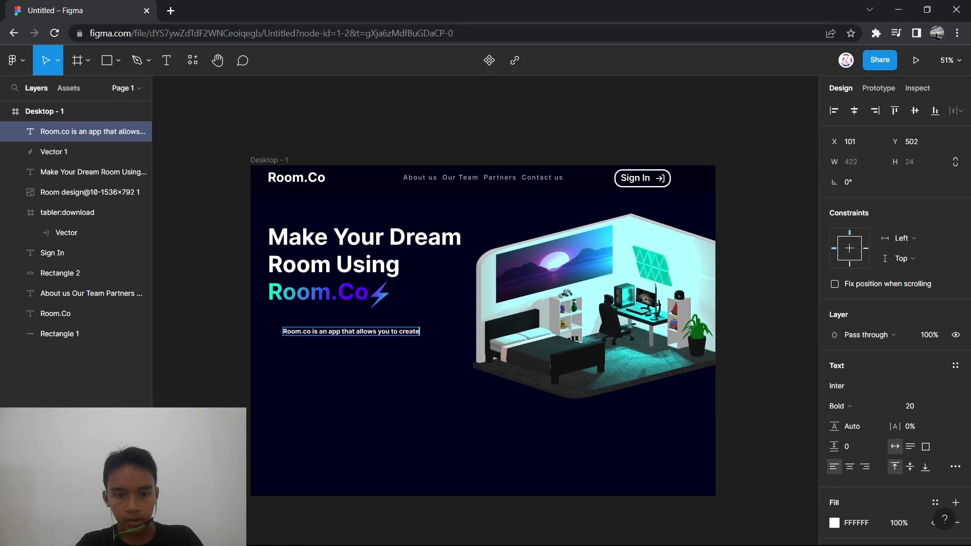
- Complete the description text with "your own personal space or your family room" and finish editing it
key("alt+Tab")
key("alt+Tab")
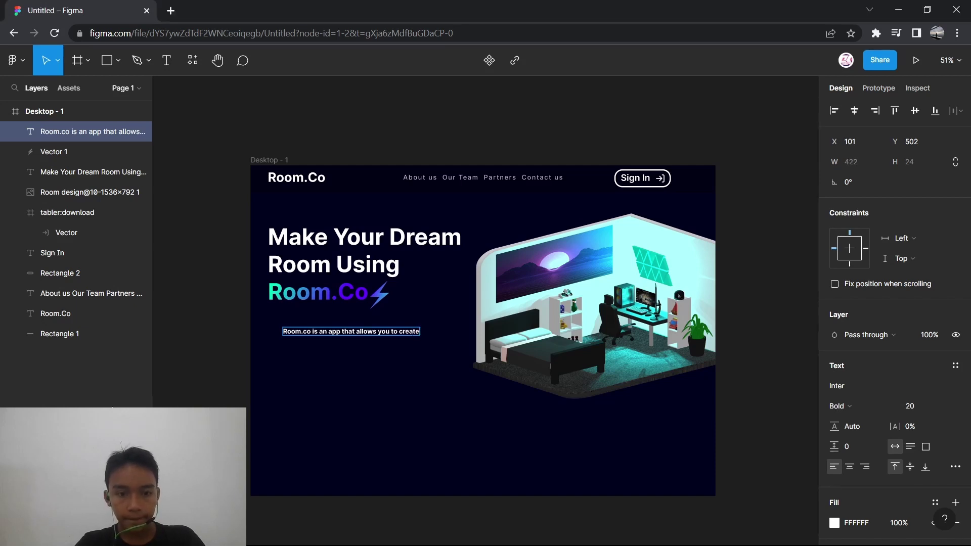
type("u to create your own")
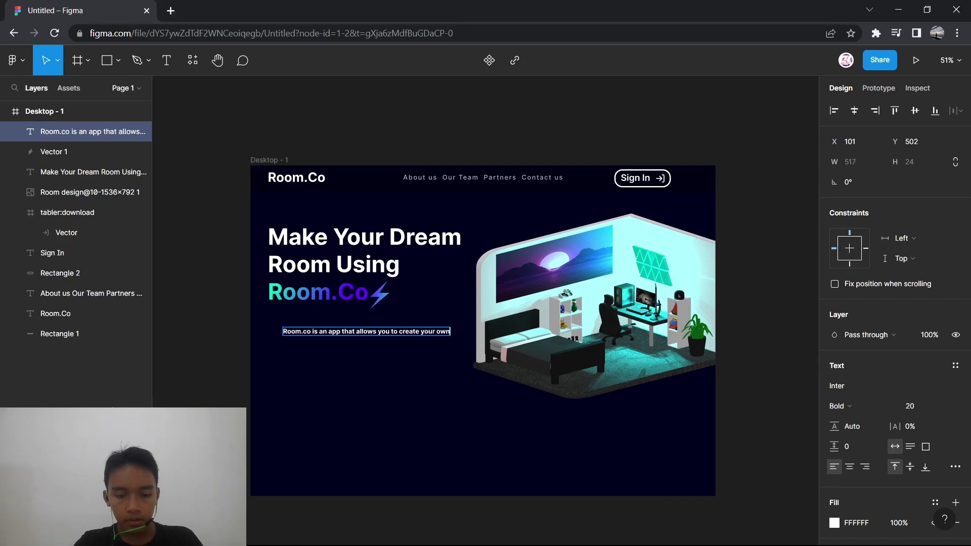
type(" personal")
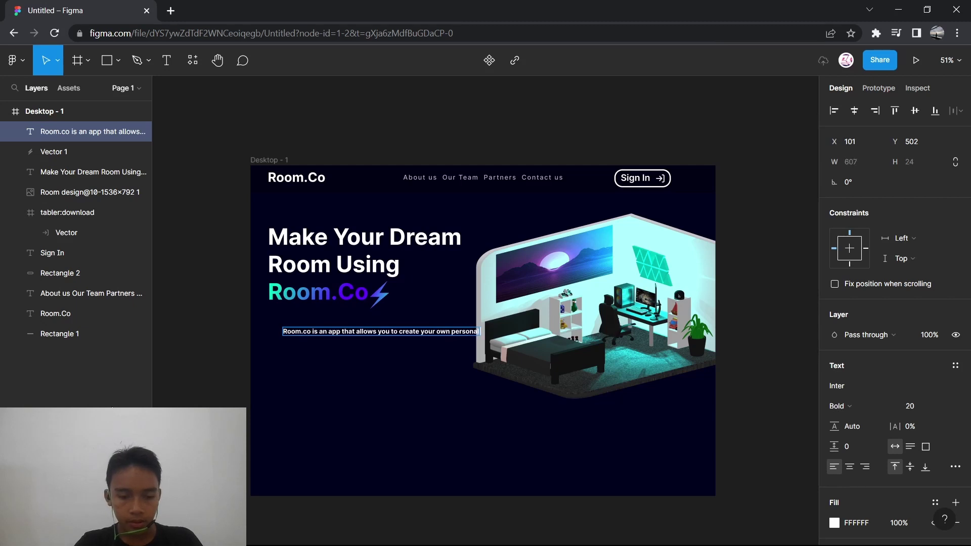
type(" space")
key("alt+Tab")
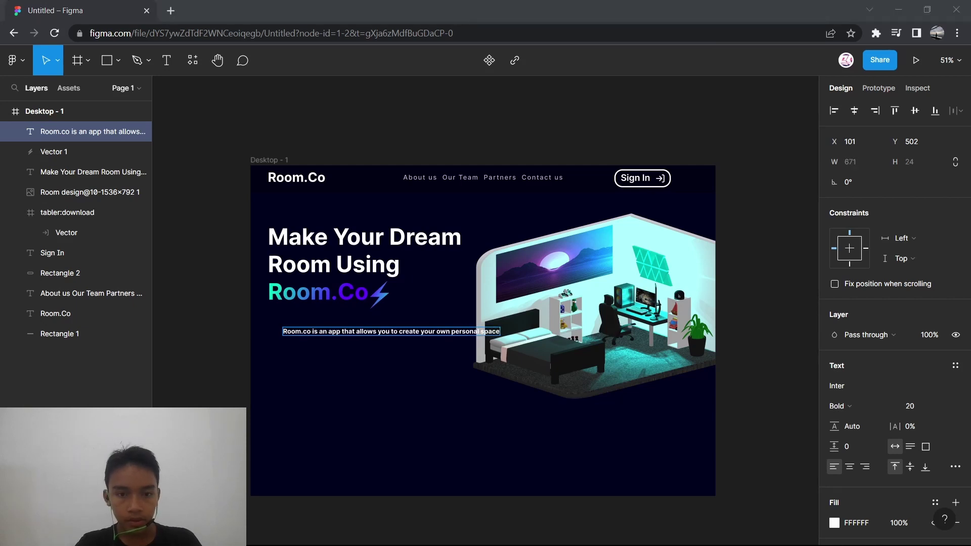
key("alt+Tab")
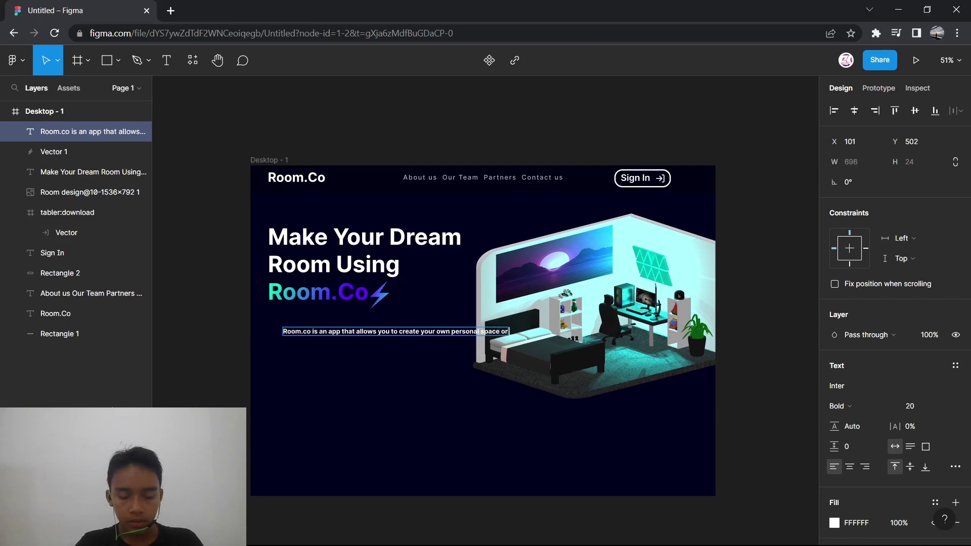
type("or your family roo")
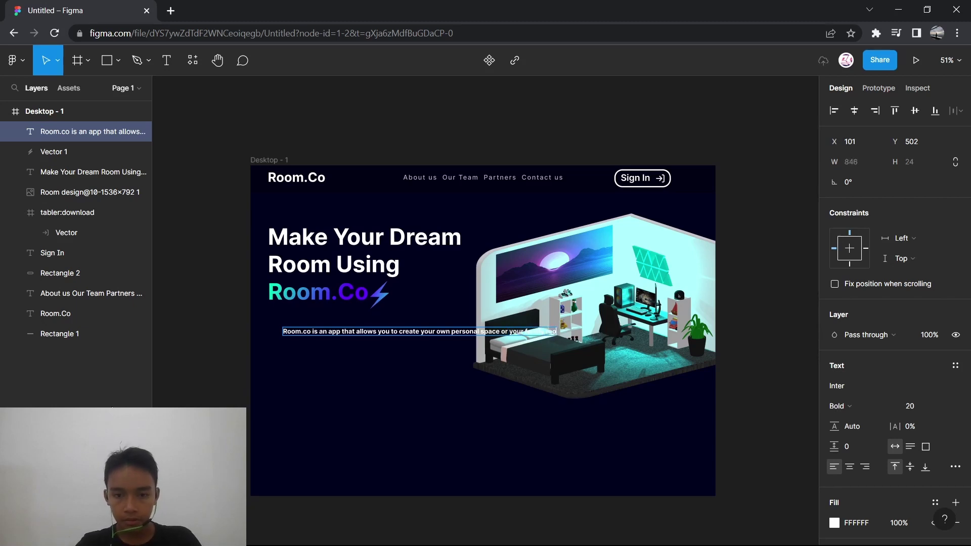
type("m")
key("Escape")
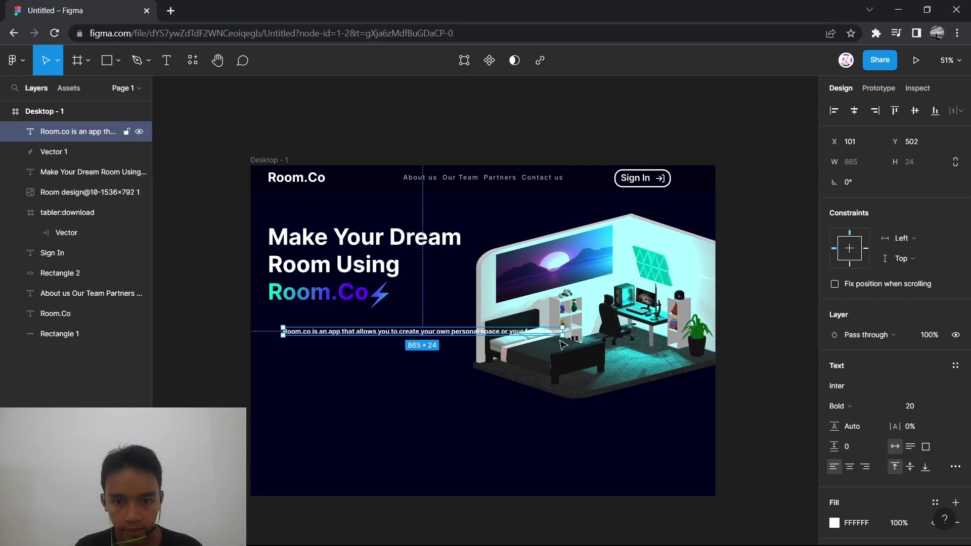
- Place the description text at X 54, Y 476 below the headline, with font size 24 and wrapped to a width of 597
left_click_drag(565, 329, 333, 340)
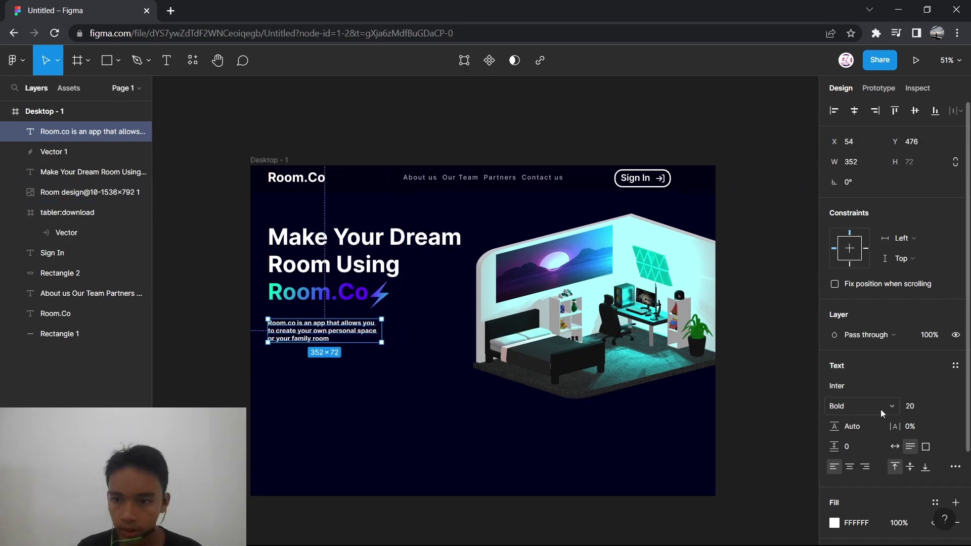
left_click(937, 408)
left_click(937, 425)
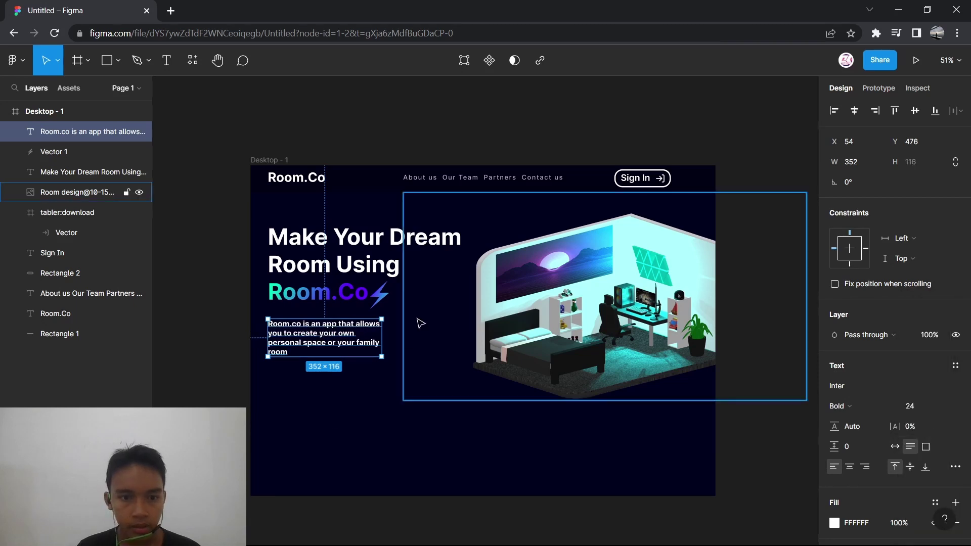
left_click_drag(382, 337, 461, 331)
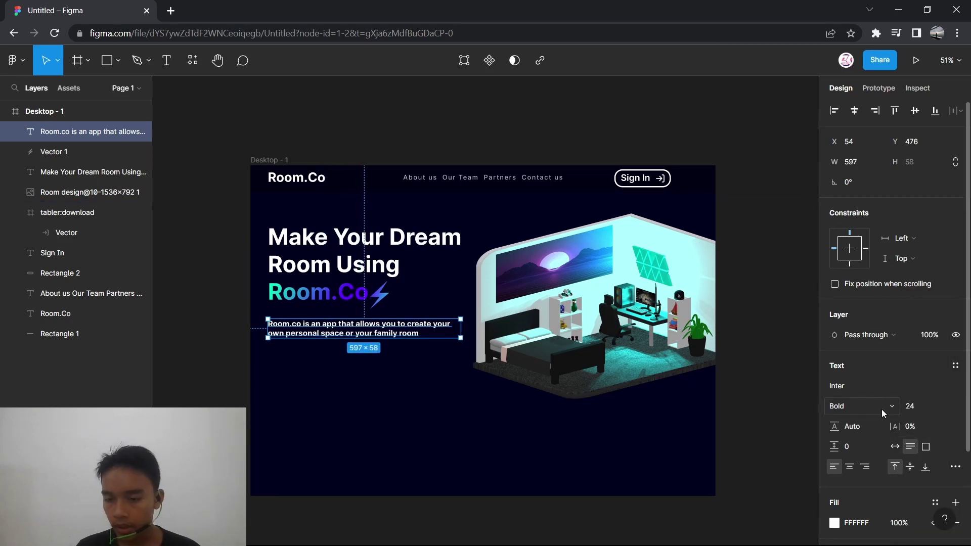
- Set the description text to Semi Bold with 50% layer opacity, and deselect it
left_click(882, 408)
left_click(881, 310)
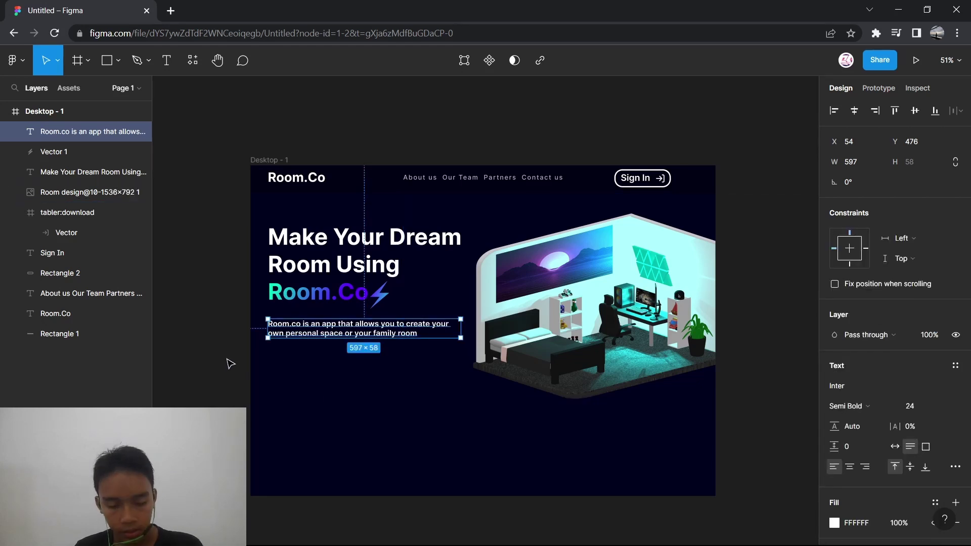
key("5")
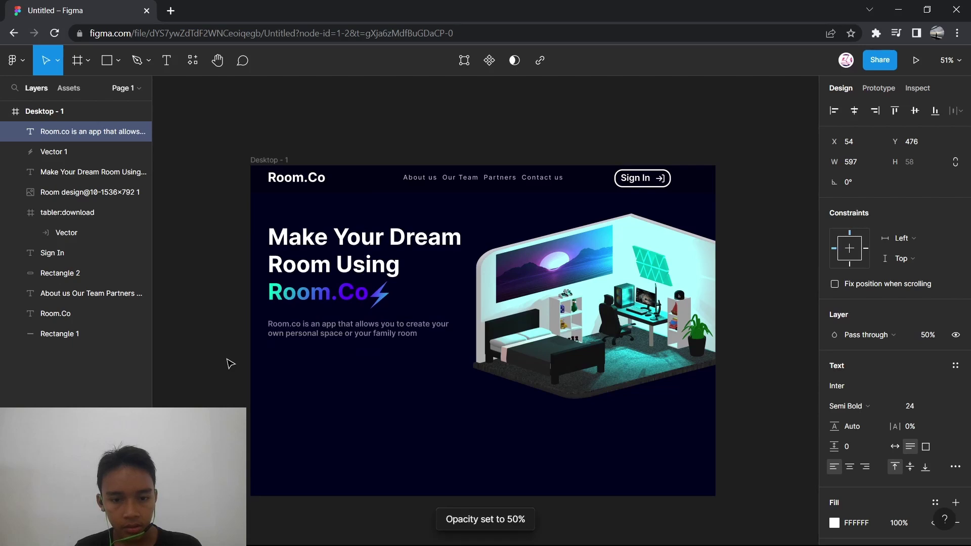
left_click(221, 362)
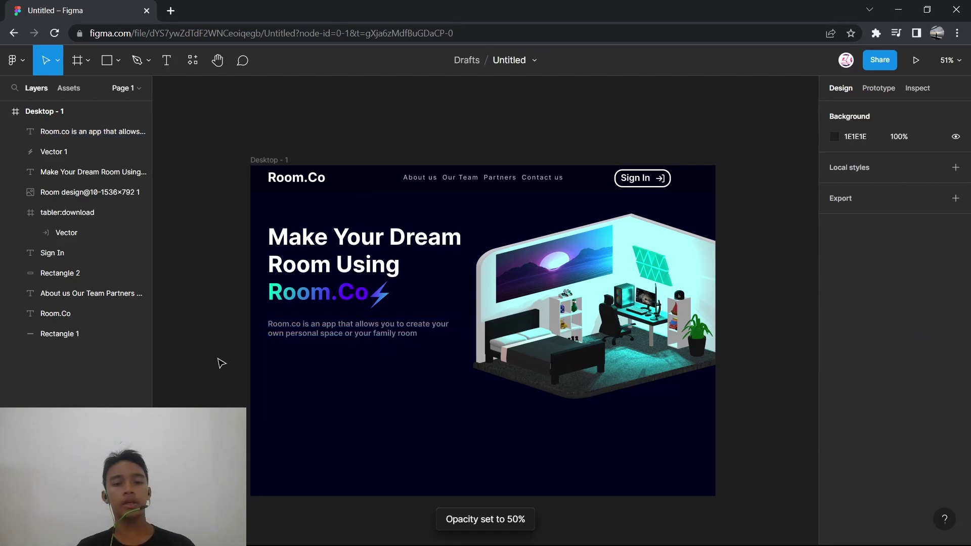
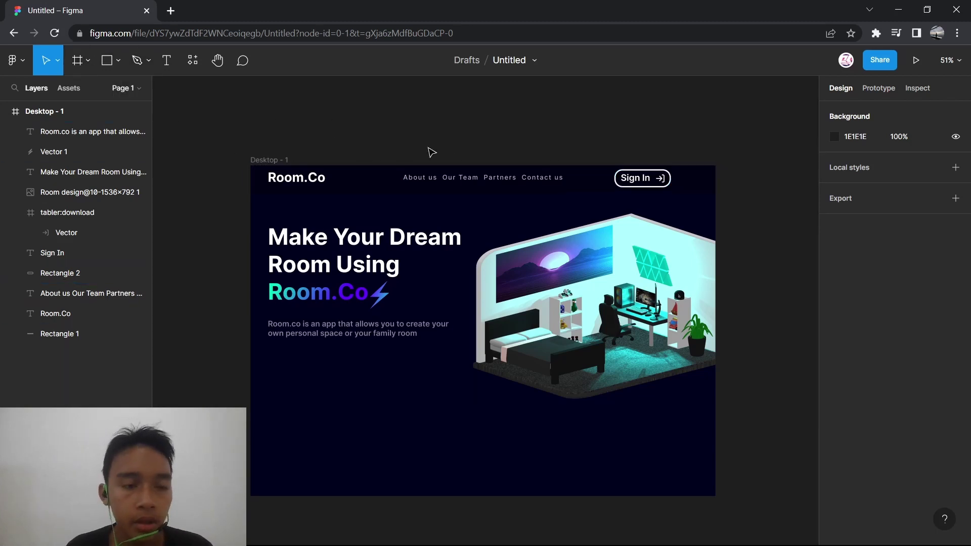
- Duplicate the header's "Sign In" button outline into the empty area below the description text
left_click(616, 180)
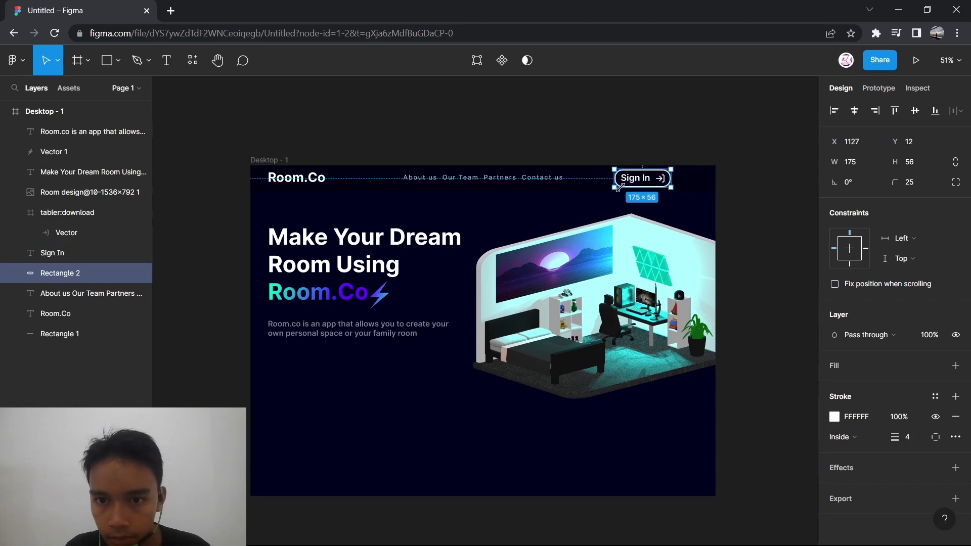
scroll(621, 188, "up", 3)
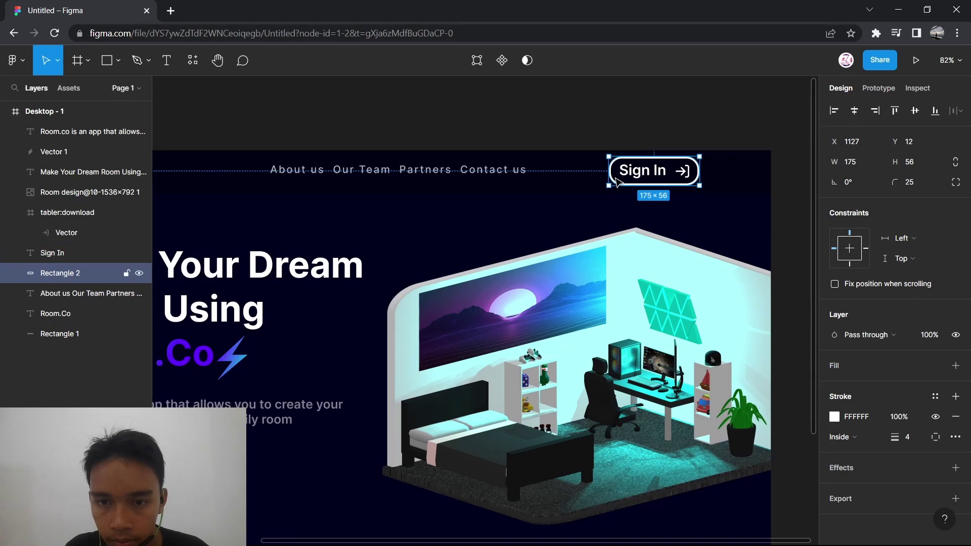
left_click_drag(615, 183, 600, 217)
key("ctrl+z")
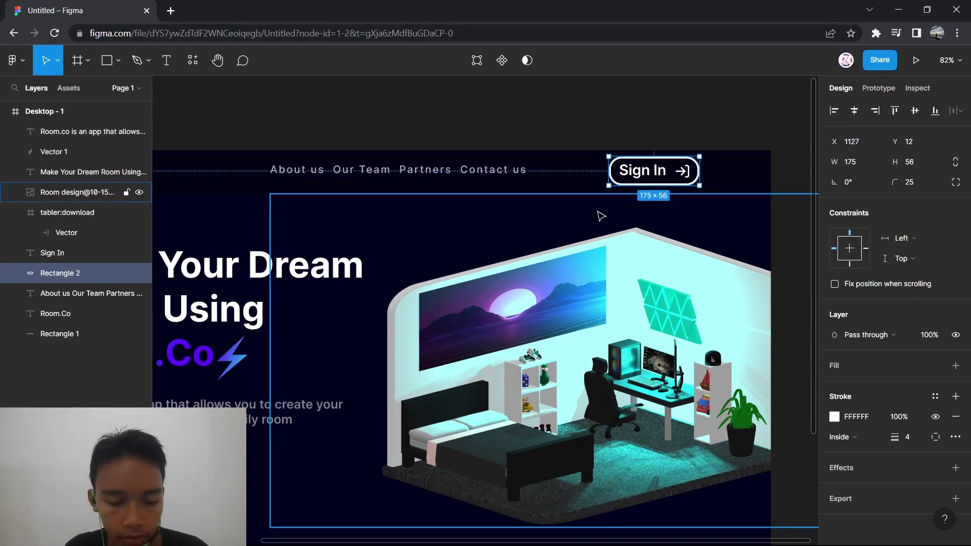
left_click_drag(615, 185, 568, 513)
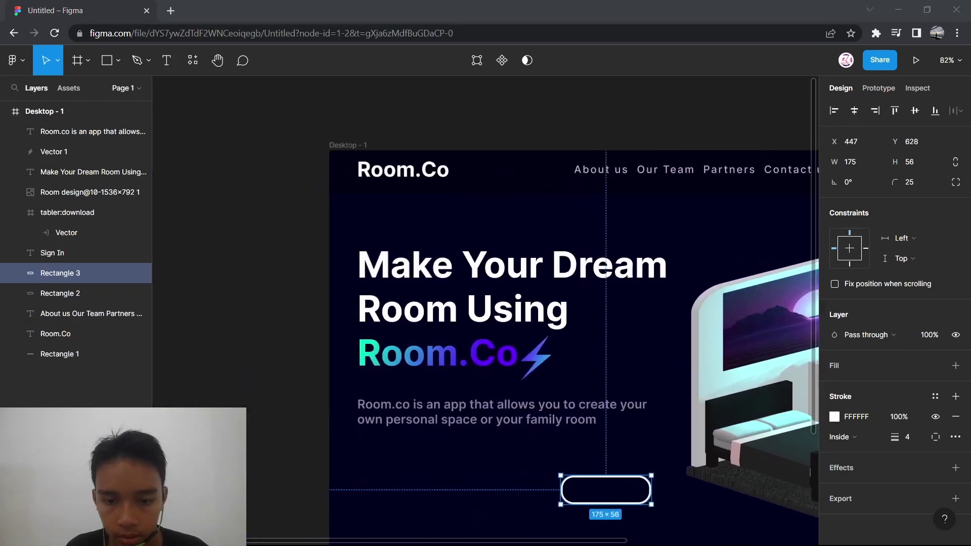
scroll(486, 343, "left", 1)
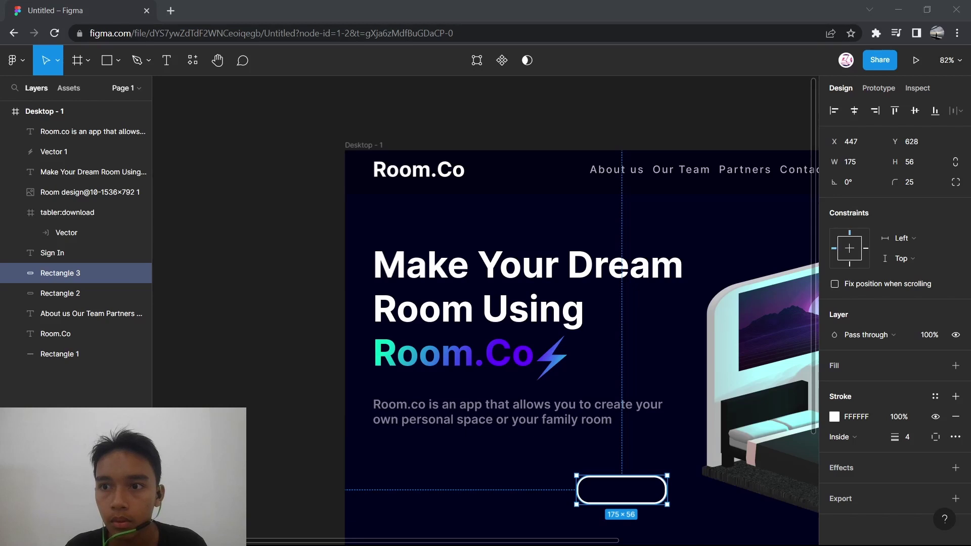
- Move the duplicated button outline to X 54, Y 567, flush with the description's left edge
scroll(486, 303, "down", 3)
scroll(485, 303, "right", 8)
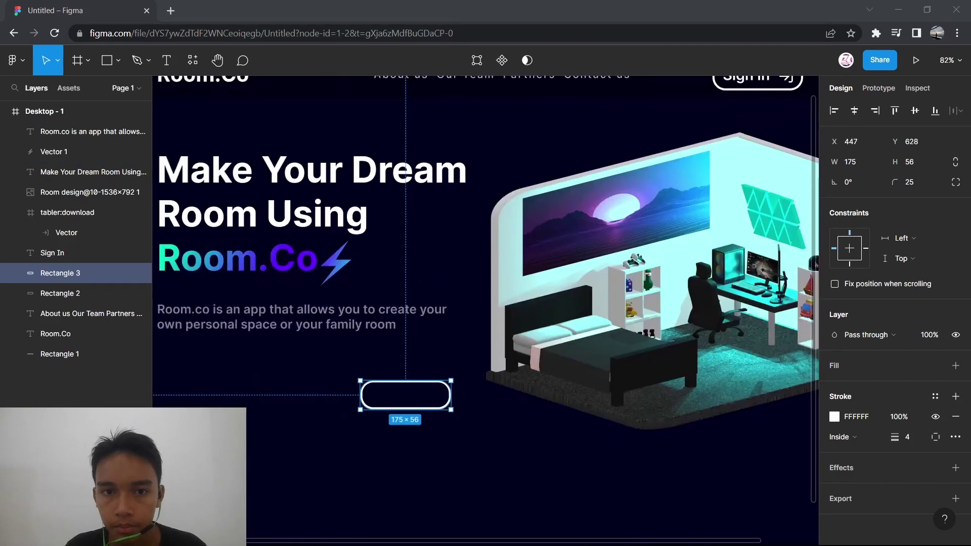
scroll(313, 280, "down", 3)
scroll(313, 280, "left", 2)
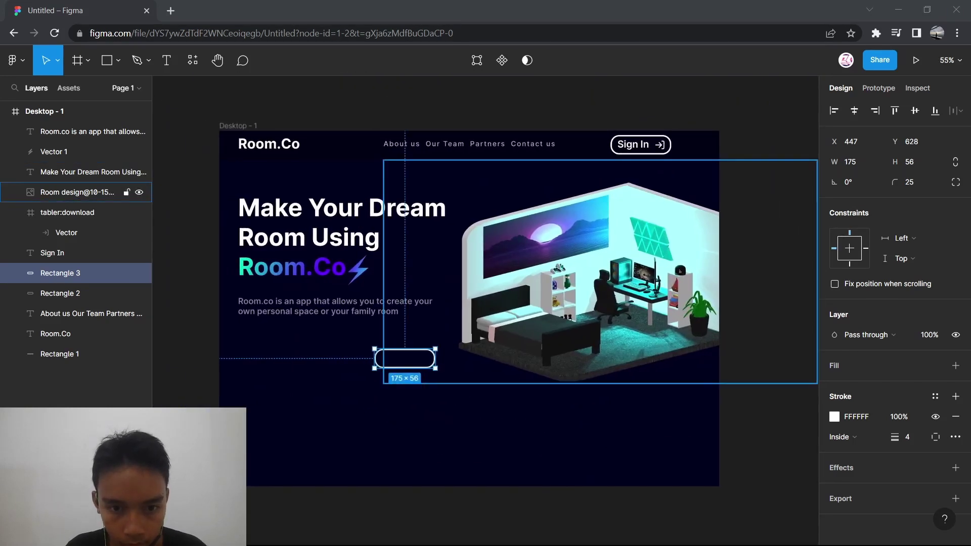
scroll(405, 359, "up", 5)
left_click_drag(377, 362, 223, 322)
scroll(266, 340, "left", 4)
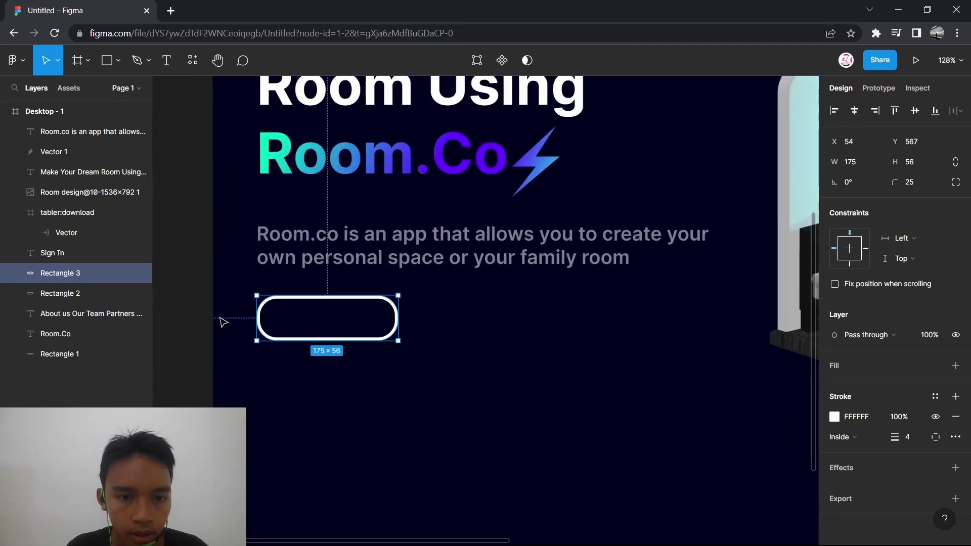
- Give the new button outline a 0066FF blue fill and a matching 0066FF stroke, and deselect it
left_click(955, 366)
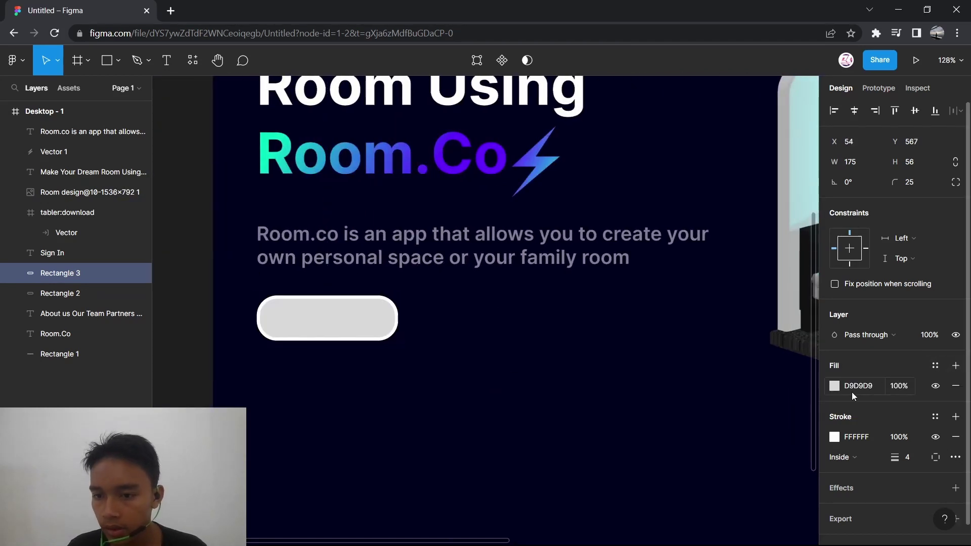
left_click(834, 386)
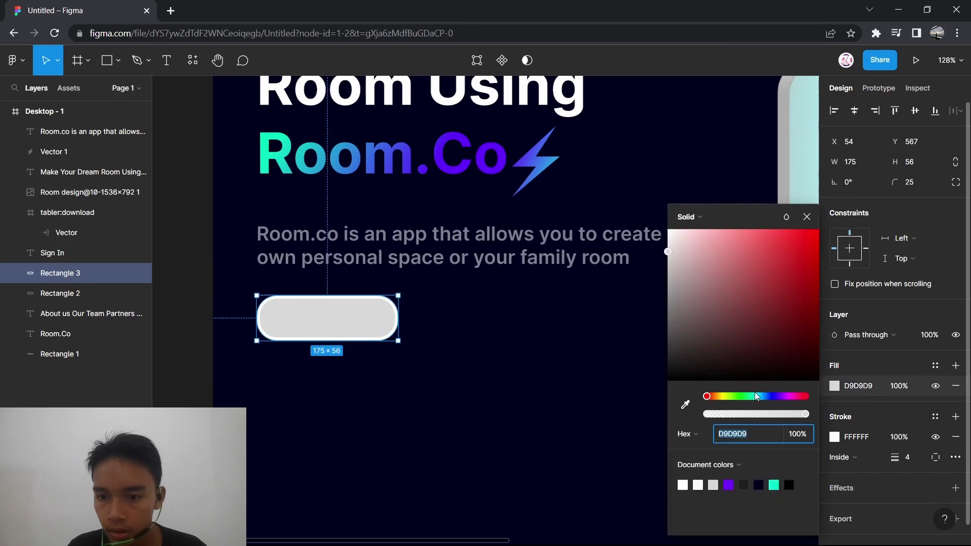
type("00FFFF")
key("Return")
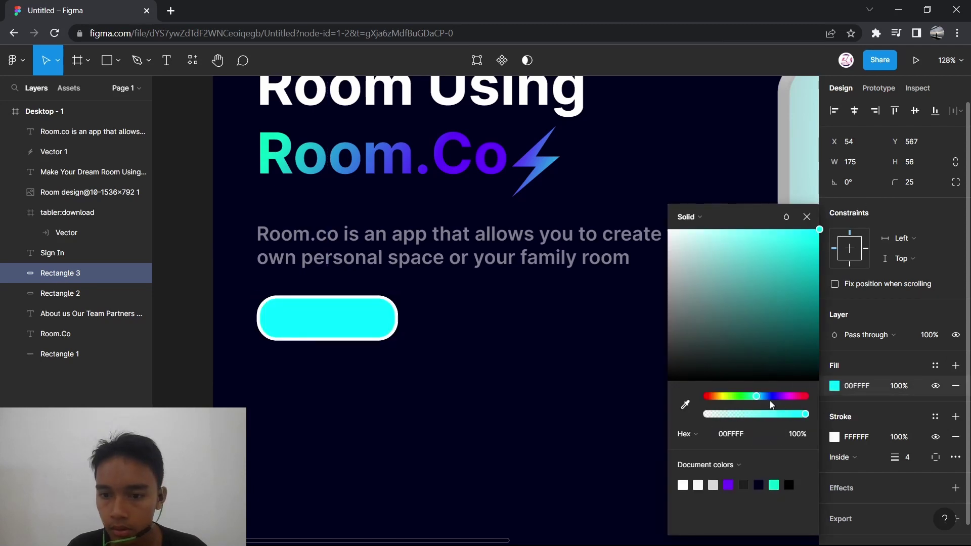
left_click_drag(770, 396, 767, 400)
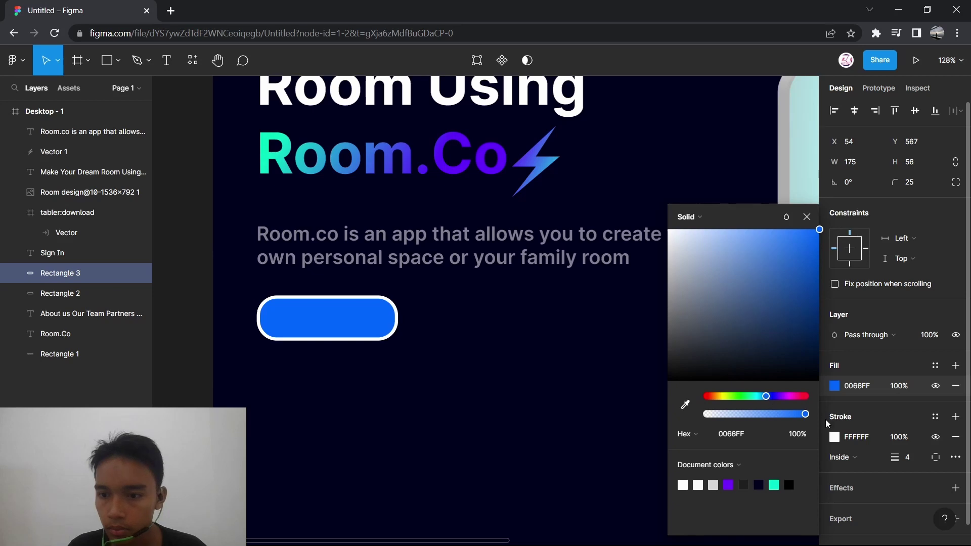
left_click(834, 436)
left_click(774, 485)
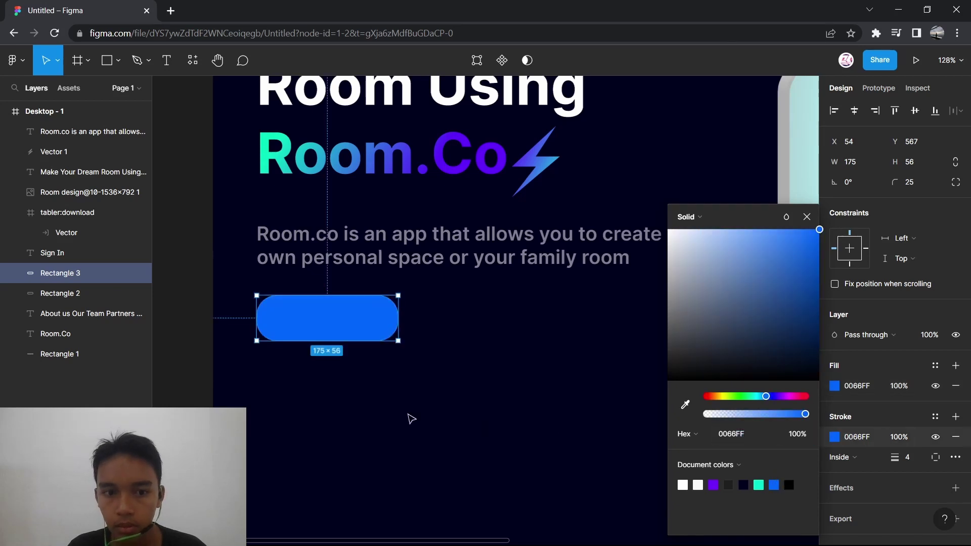
left_click(195, 372)
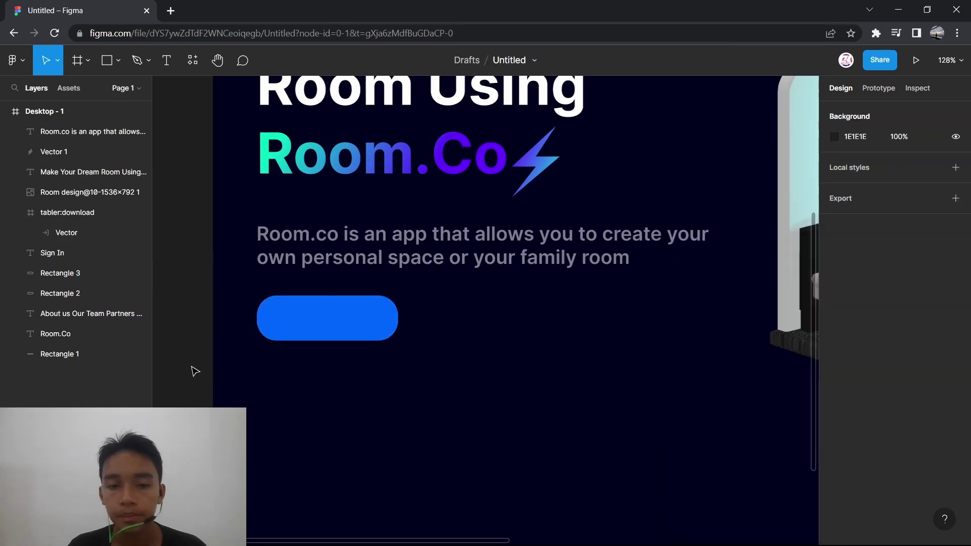
- Duplicate the "Sign In" label onto the blue button at X 75, Y 577 and change its text to "Download"
scroll(192, 369, "down", 3)
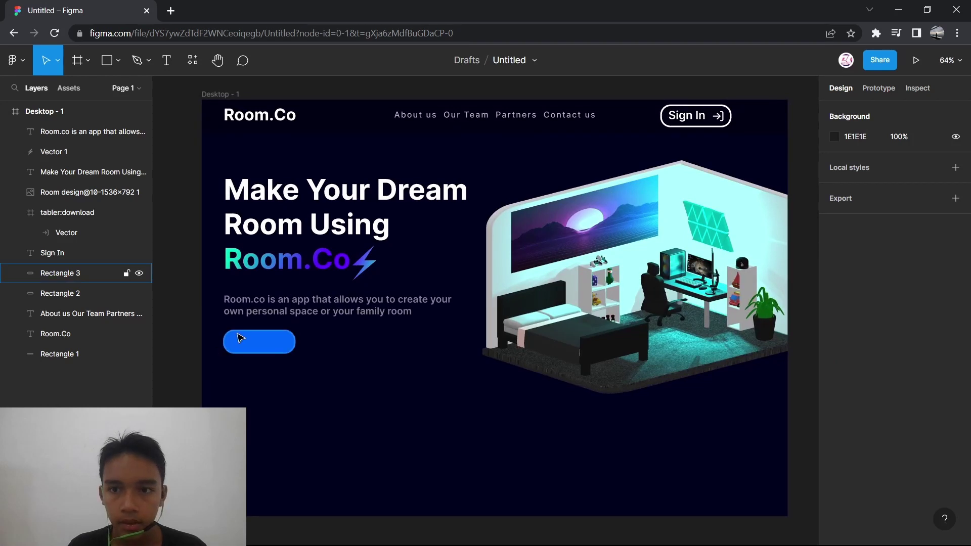
left_click(695, 124)
left_click_drag(697, 124, 258, 349)
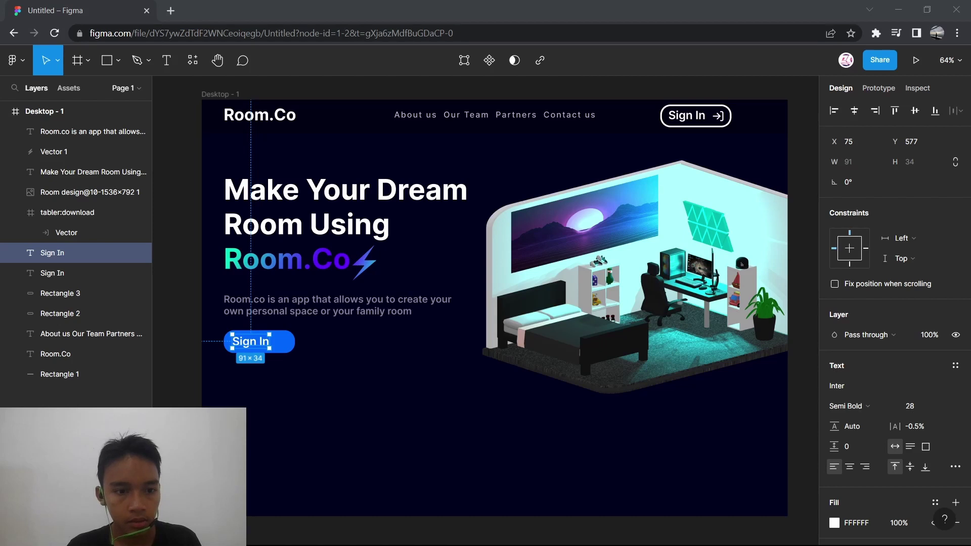
double_click(256, 345)
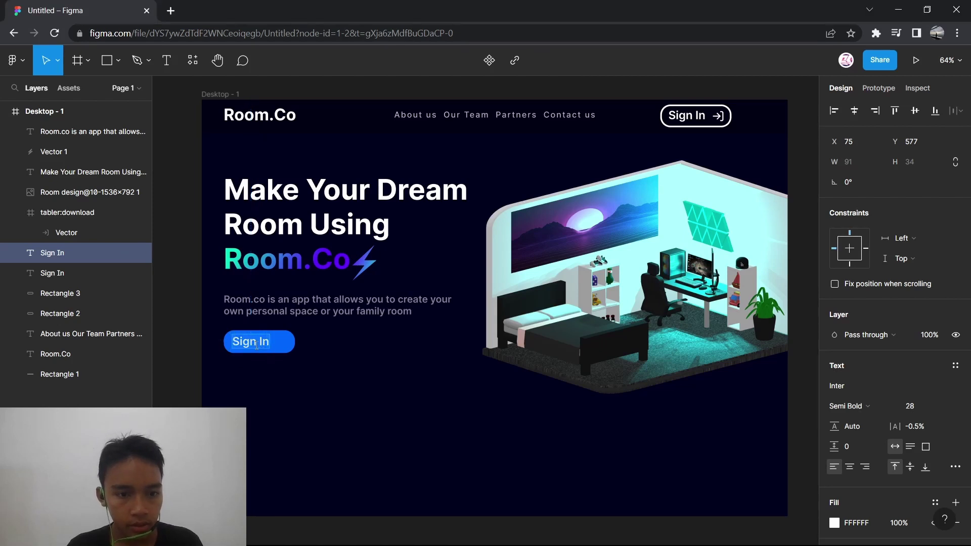
type("D")
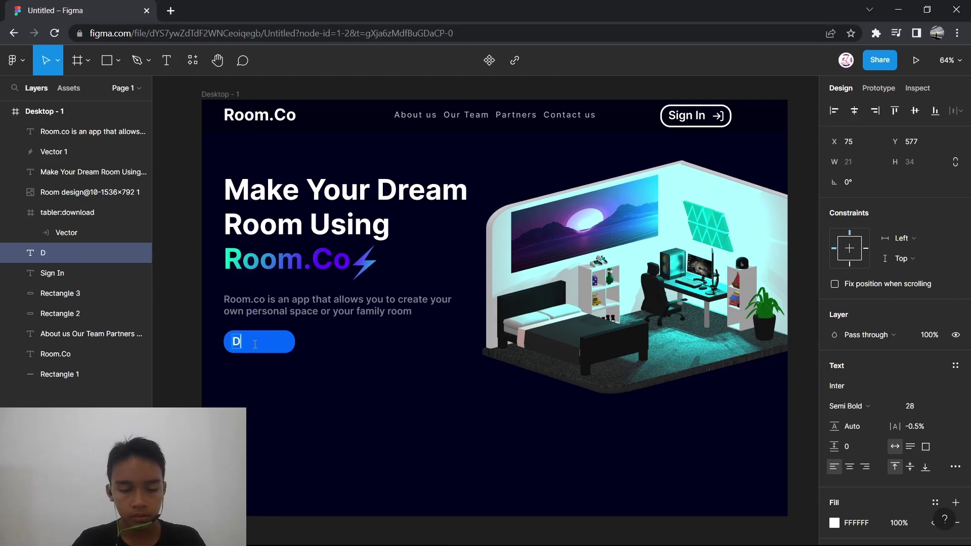
type("ownload")
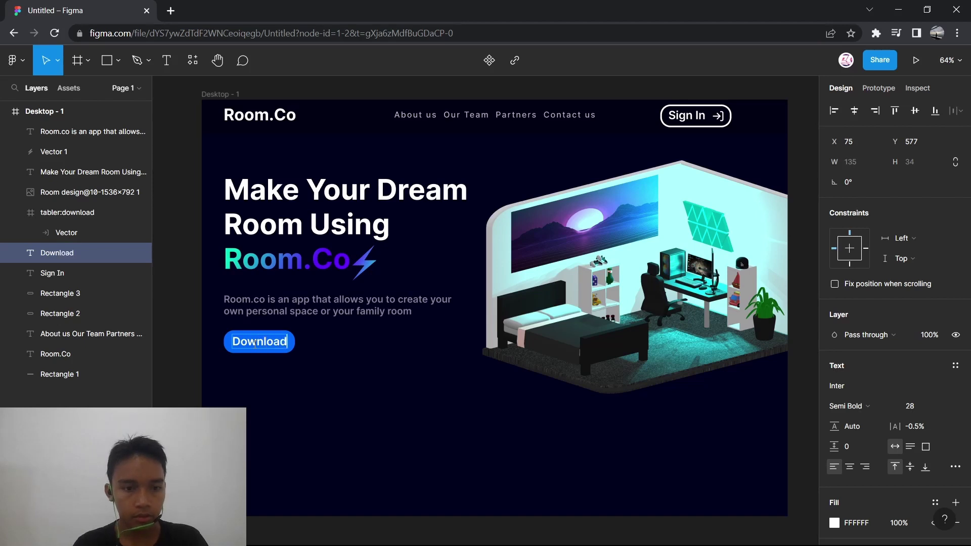
key("Escape")
left_click(186, 334)
- Widen the blue button to the right to leave free space beside its "Download" label, and select the label
scroll(185, 331, "up", 5)
left_click(428, 352)
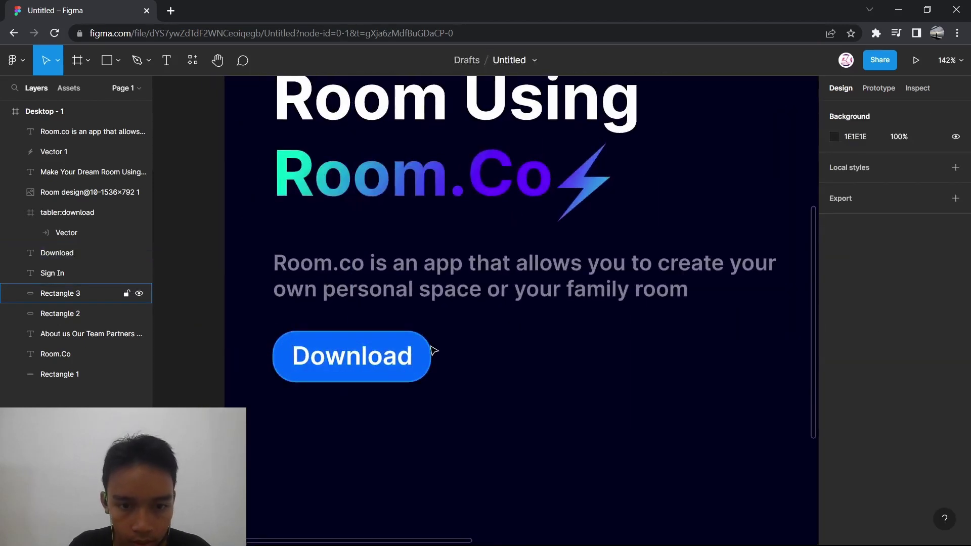
left_click_drag(440, 354, 490, 355)
left_click(377, 360)
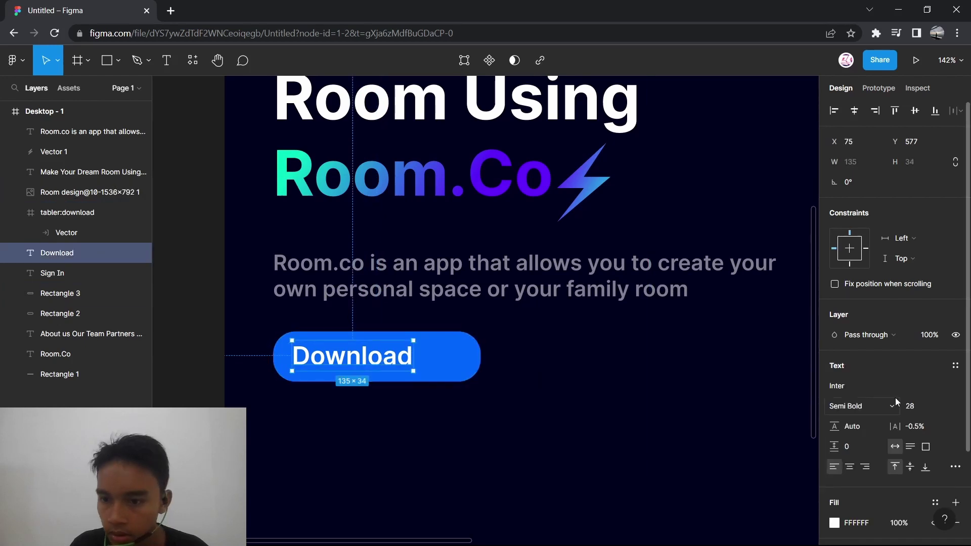
- Set the "Download" label's font size to 24 and place it at X 73, Y 580 on the blue button
left_click(942, 406)
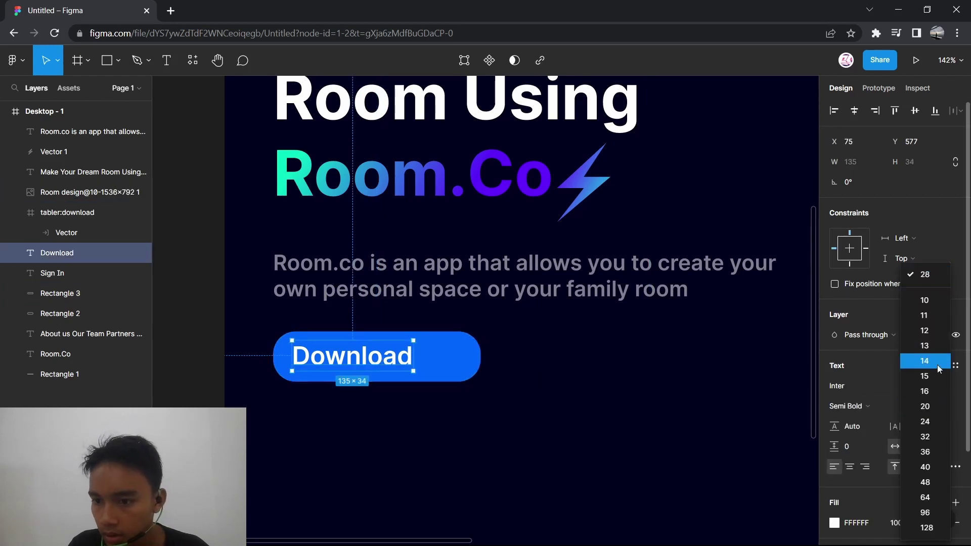
left_click(937, 421)
left_click_drag(353, 358, 351, 358)
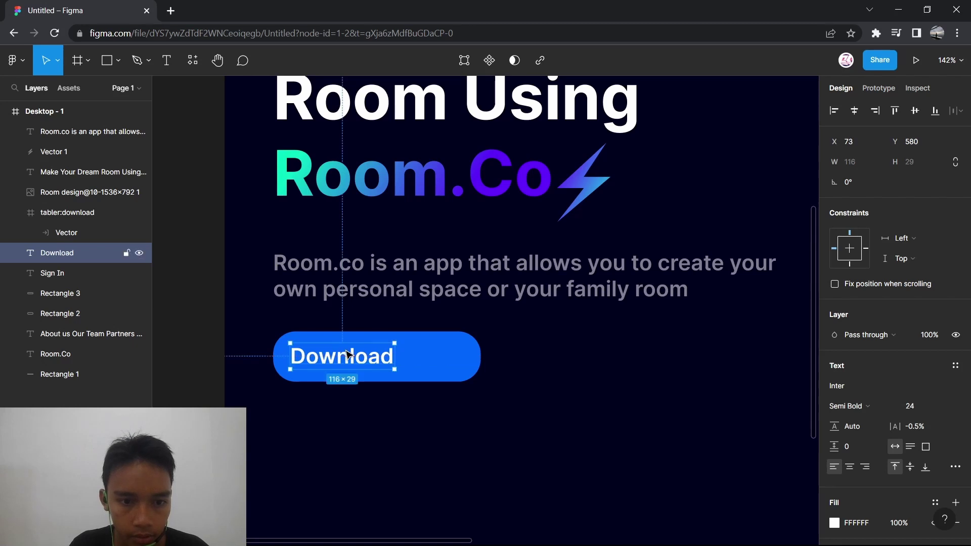
- Duplicate the arrow icon from the "Sign In" button and place the copy on the blue button, beside the "Download" label
scroll(350, 358, "down", 5)
left_click(760, 138)
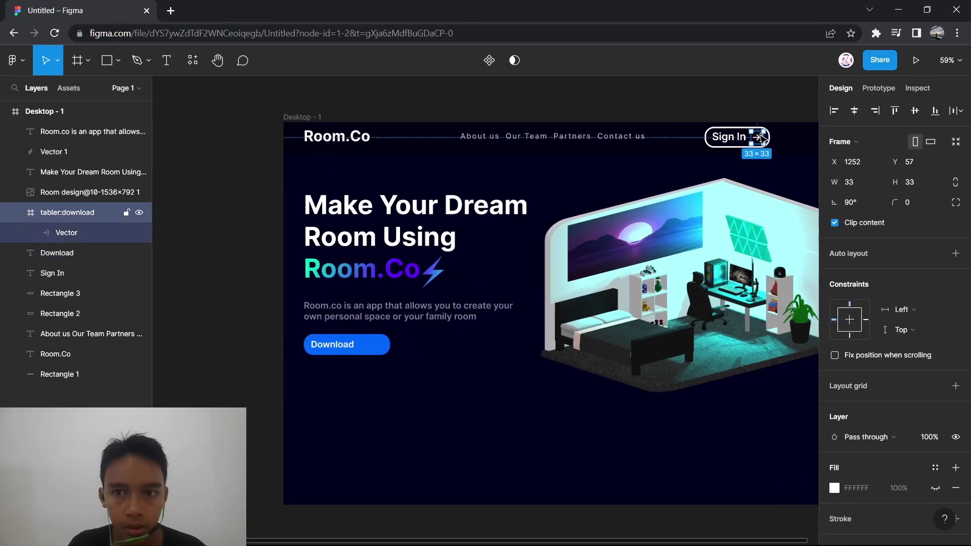
mouse_move(760, 138)
left_mouse_down()
mouse_move(708, 152)
mouse_move(489, 341)
mouse_move(758, 145)
mouse_move(648, 309)
mouse_move(569, 354)
mouse_move(759, 141)
left_mouse_up()
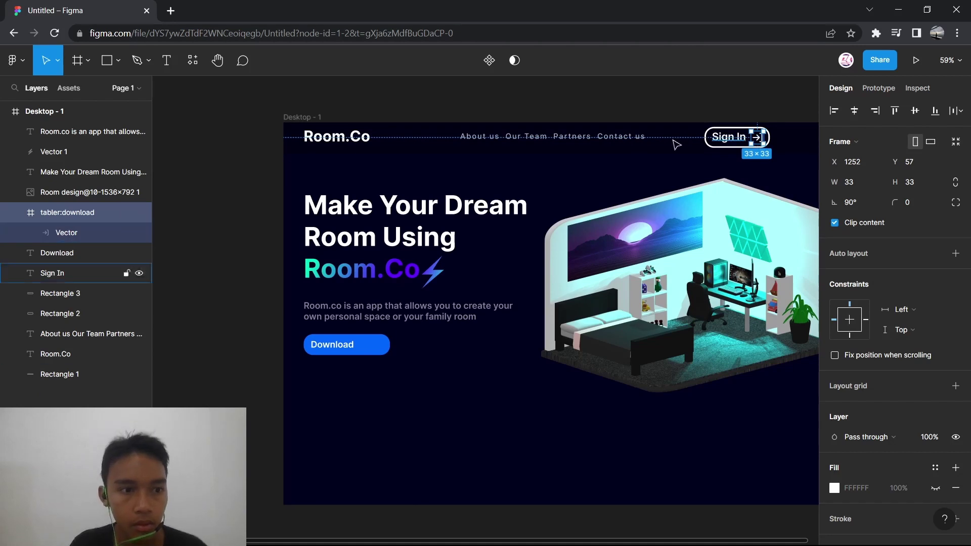
left_click(13, 215)
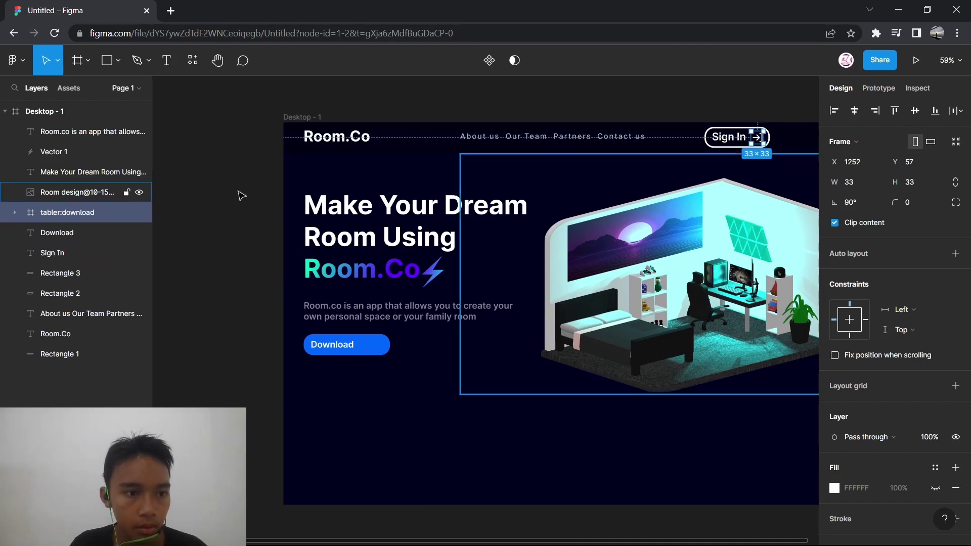
key("Escape")
left_click(759, 139)
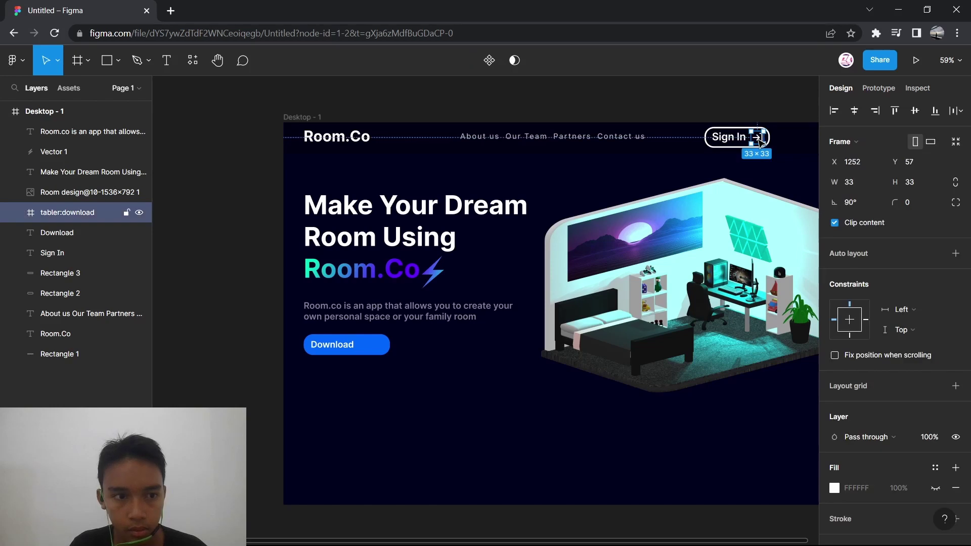
left_click_drag(761, 141, 517, 406)
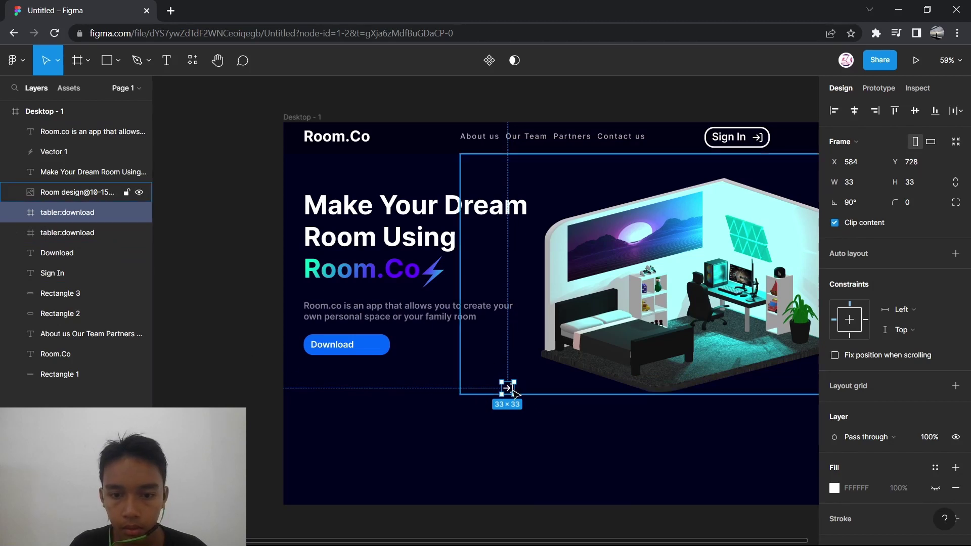
left_click_drag(507, 390, 369, 348)
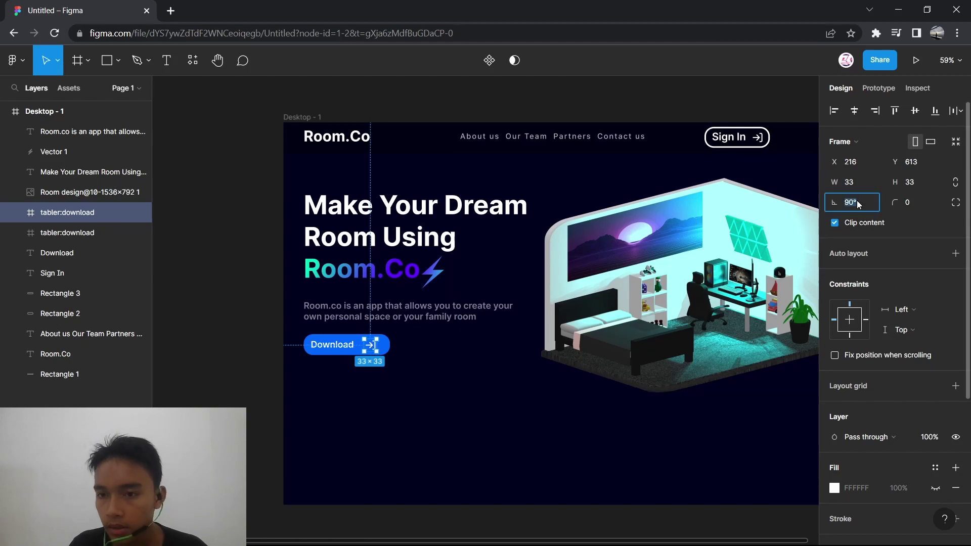
- Set the copied icon's rotation to 0° so its arrow points down, and deselect it
type("0")
key("Return")
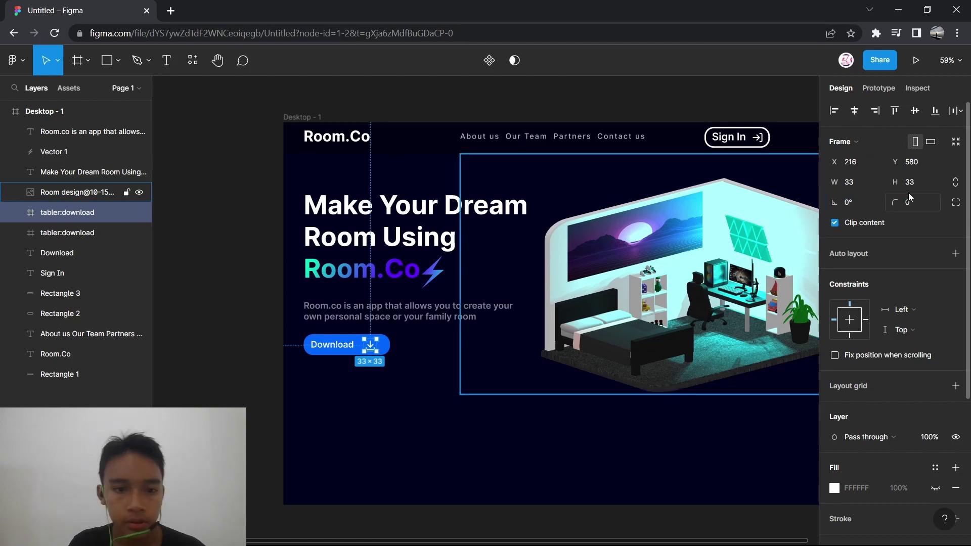
left_click(241, 368)
- Move the "Download" label to X 78, Y 580, fine-tune the download icon beside it, and clear the selection
left_click(405, 332)
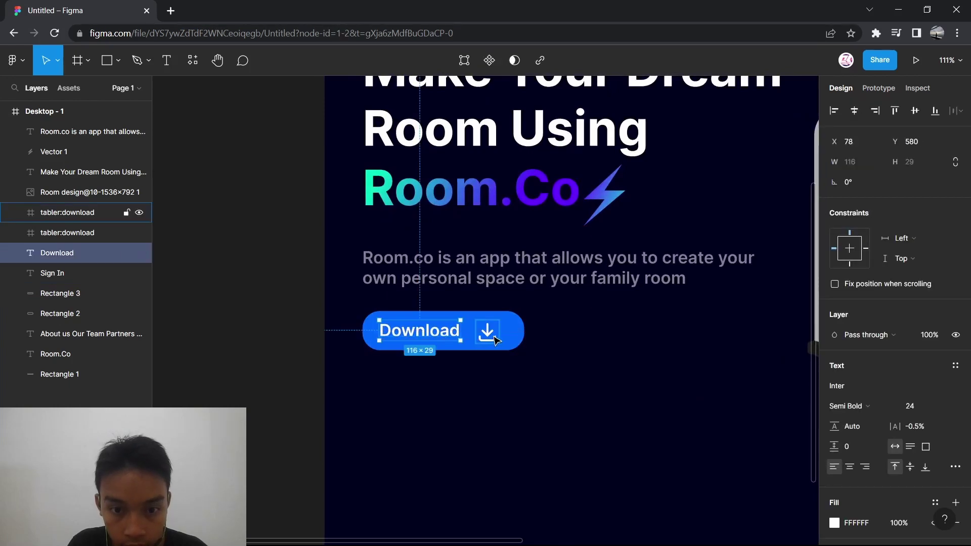
left_click_drag(493, 337, 492, 338)
left_click(275, 339)
scroll(272, 339, "down", 3)
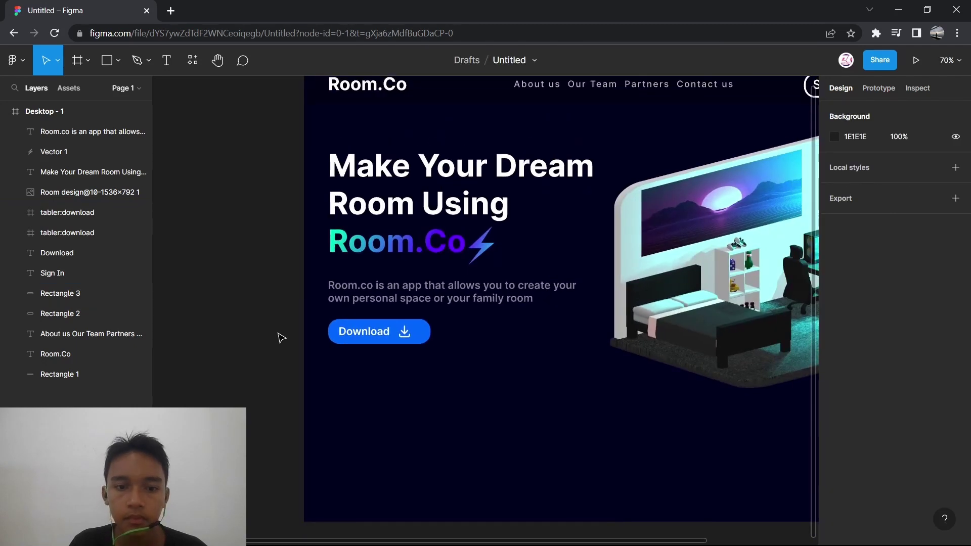
- Duplicate the blue button shape to X 329, Y 565 and remove the copy's fill
left_click(426, 336)
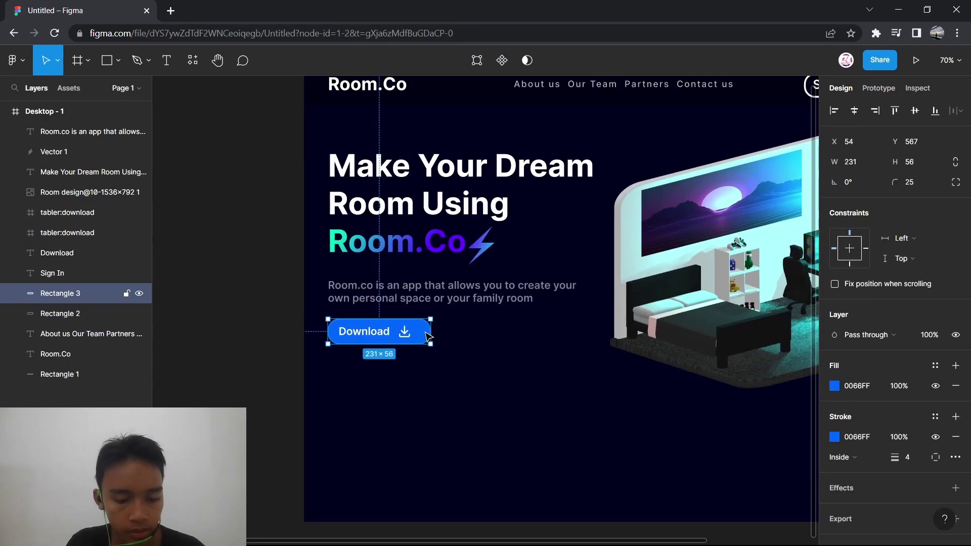
left_click_drag(429, 337, 551, 336)
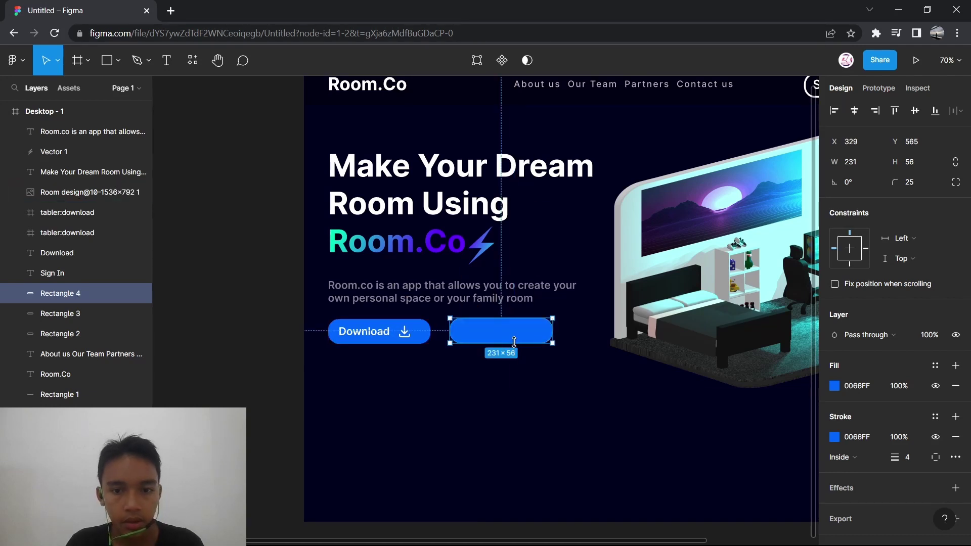
left_click(955, 386)
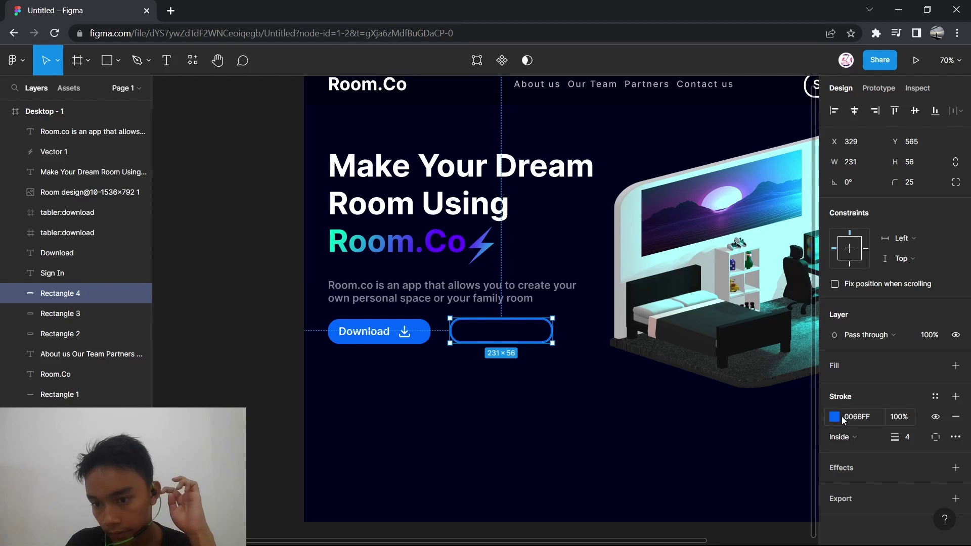
- Change the new button outline's stroke to white FFFFFF and deselect it
left_click(838, 417)
left_click_drag(683, 263, 669, 228)
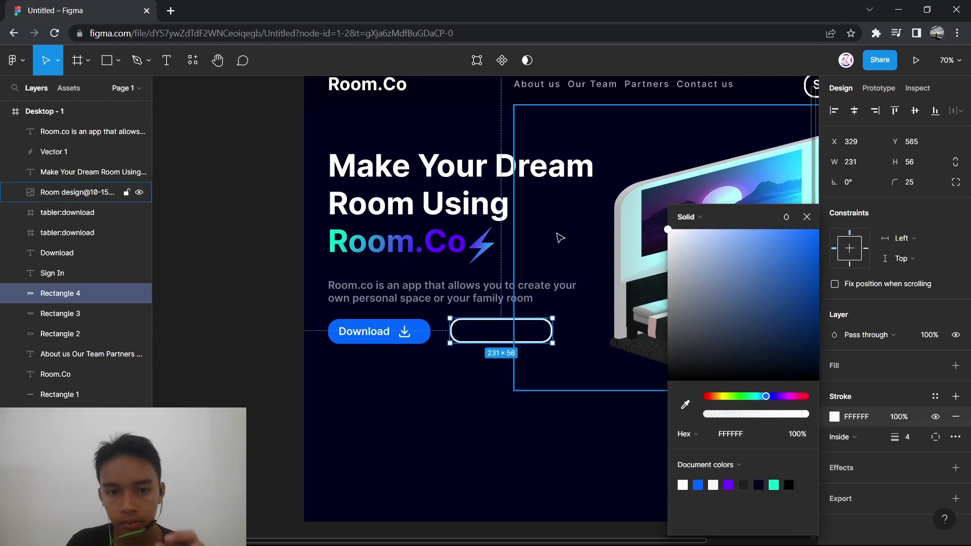
left_click(172, 318)
- Duplicate the "Download" label into the white outlined button at X 386, Y 580 and change its text to "Learn More"
left_click(382, 333)
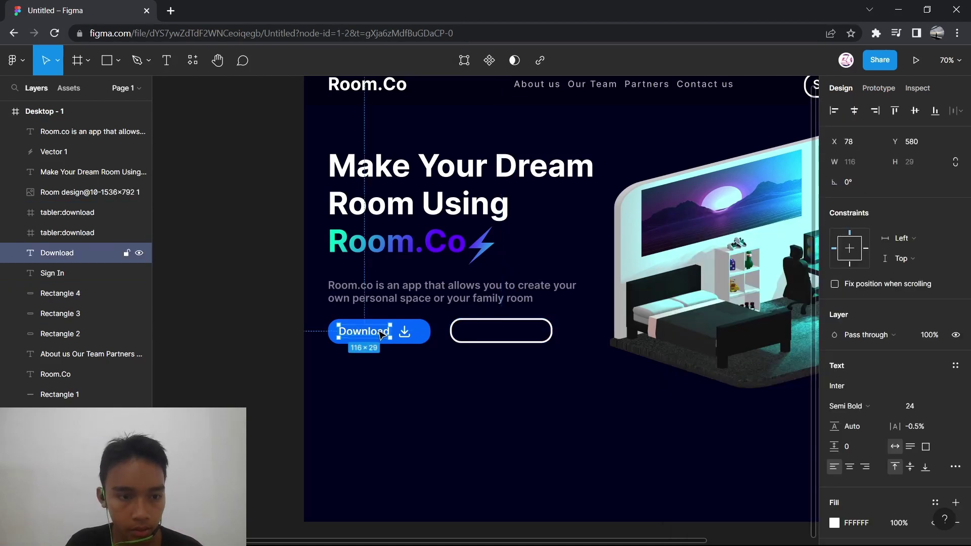
left_click_drag(381, 334, 518, 334, "alt")
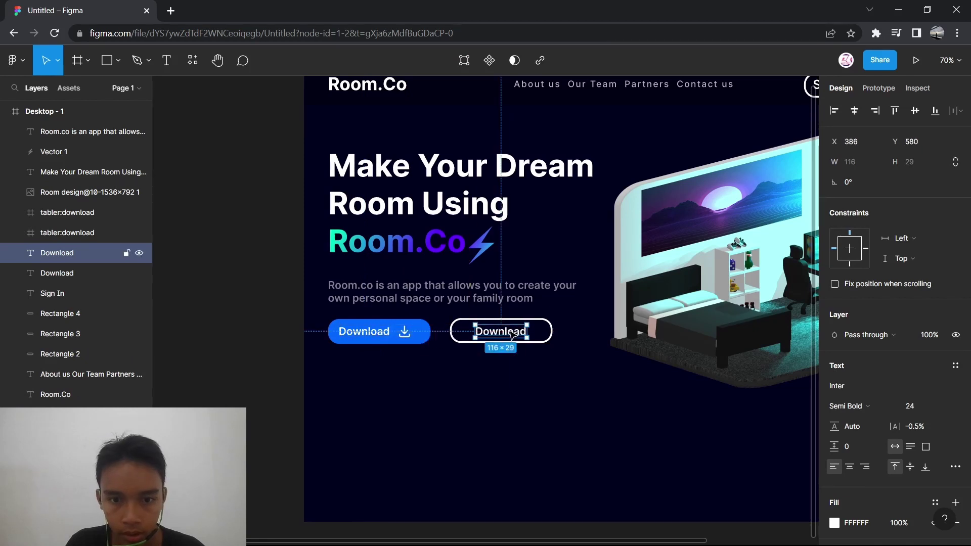
double_click(507, 331)
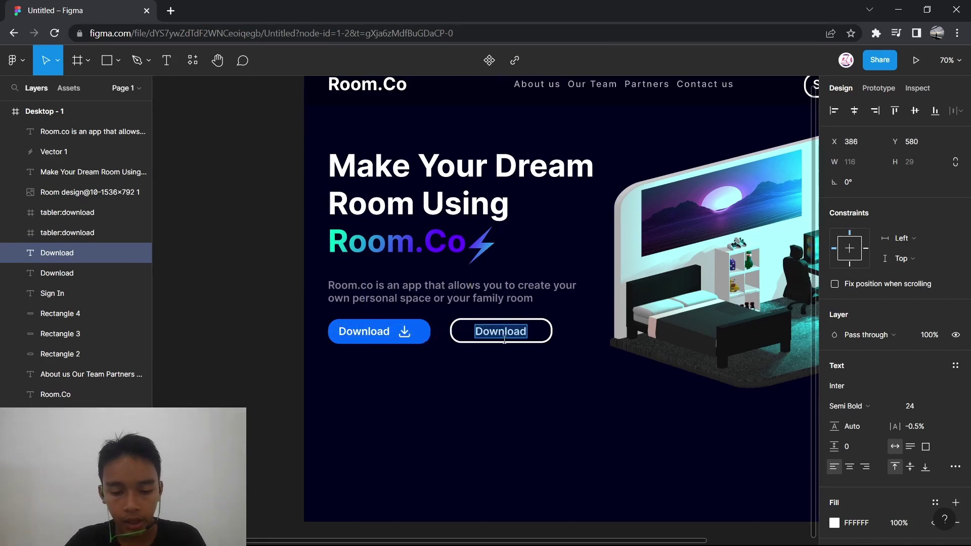
type("Learn")
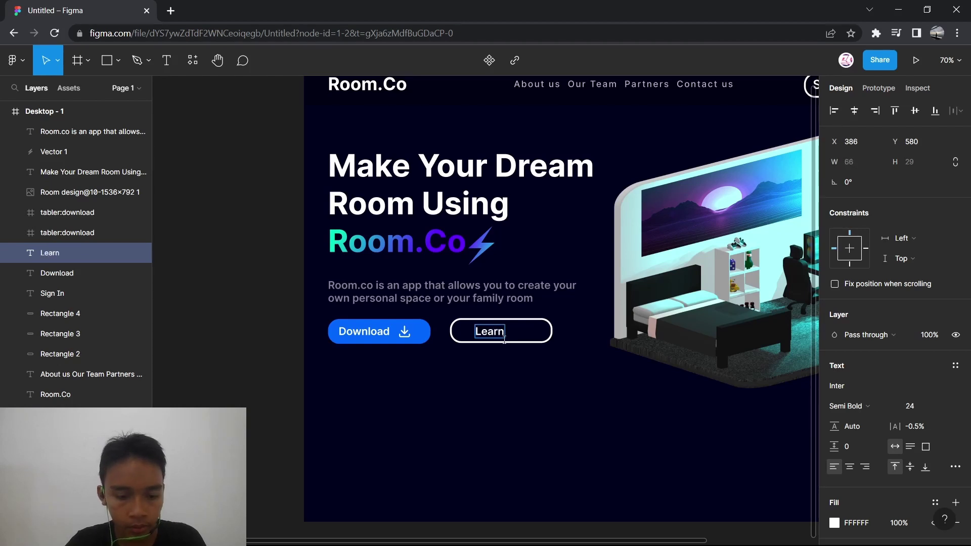
type(" More")
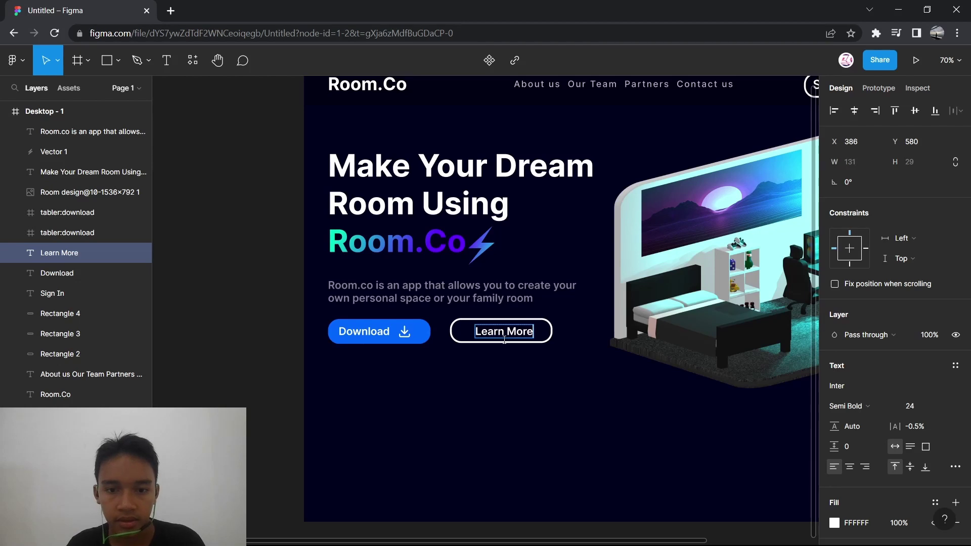
key("Escape")
left_click(256, 321)
- Centre the "Learn More" label inside its outlined button at X 383, Y 578
scroll(563, 384, "up", 5, "ctrl")
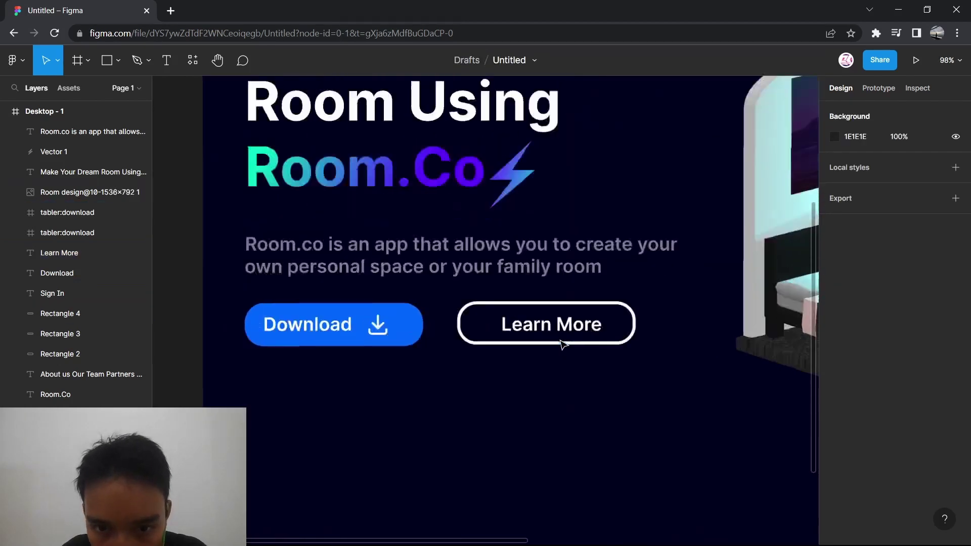
scroll(563, 346, "up", 5, "ctrl")
left_click(552, 325)
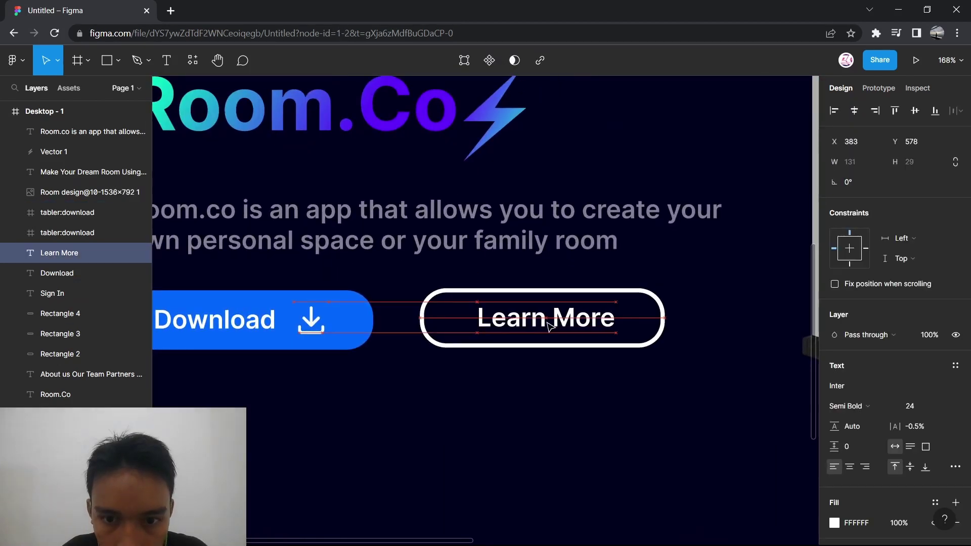
- Move the outlined button together with its "Learn More" label into line with the blue "Download" button, and deselect them
left_click(447, 346, "shift")
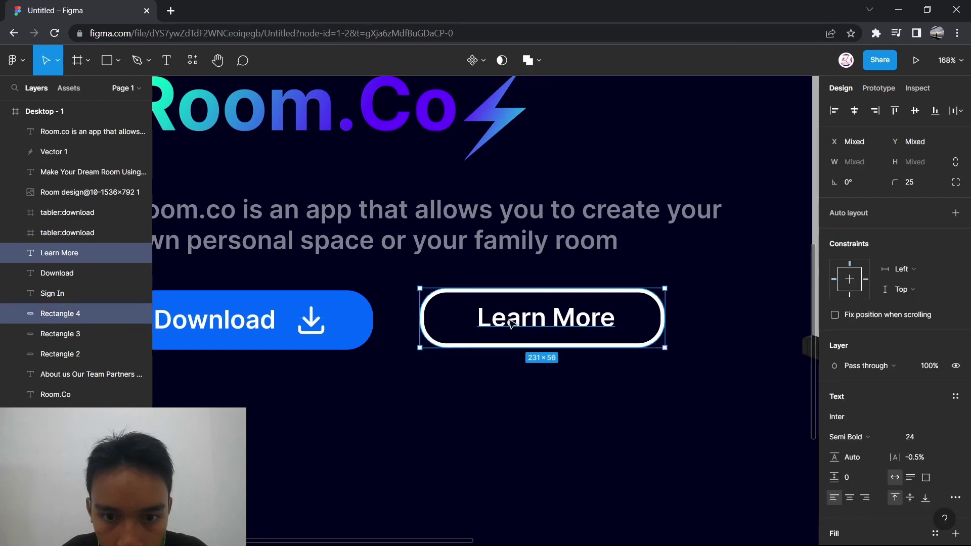
left_click_drag(509, 321, 508, 325)
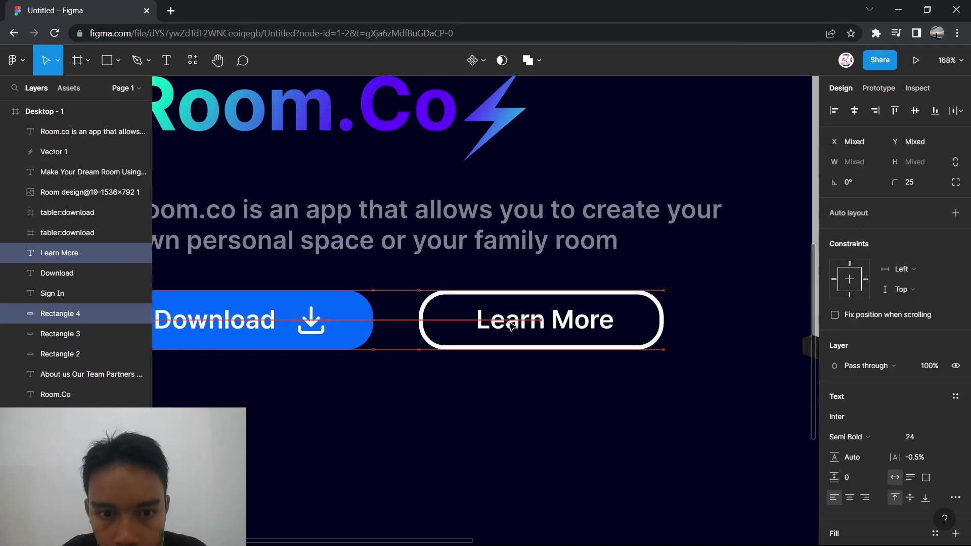
scroll(489, 323, "down", 6, "ctrl")
left_click(270, 341)
- Duplicate the grey description text to X 429, Y 774, below the hero section
scroll(270, 341, "down", 4, "ctrl")
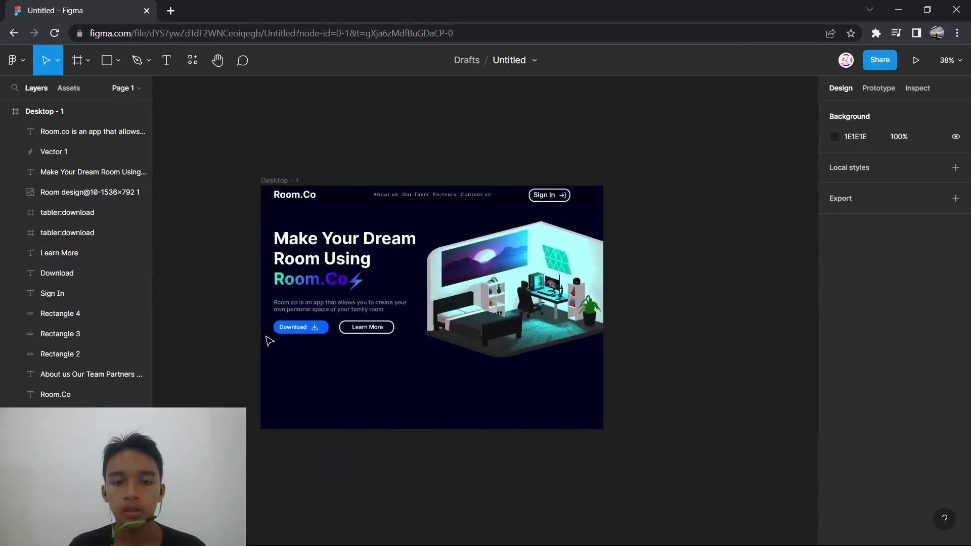
scroll(270, 342, "down", 3, "ctrl")
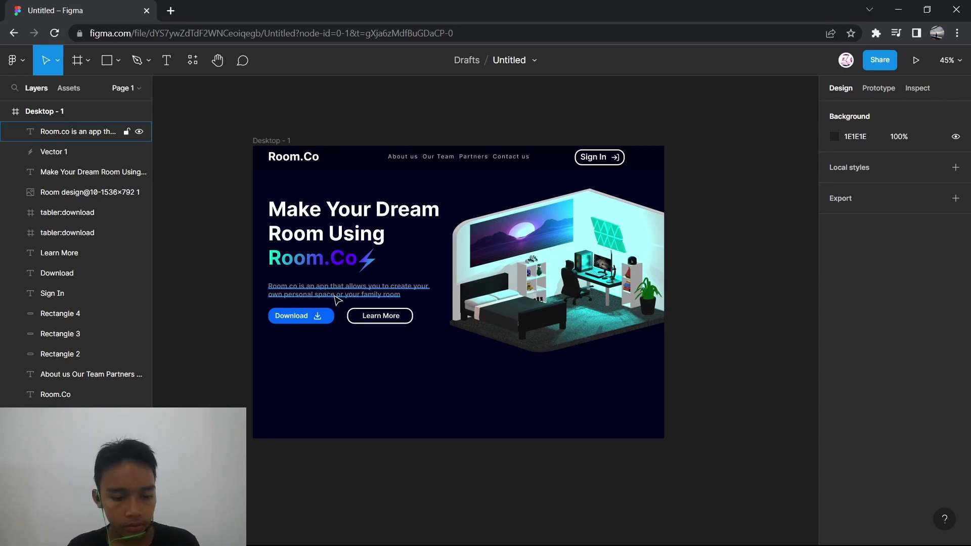
left_click_drag(337, 300, 448, 385, "alt")
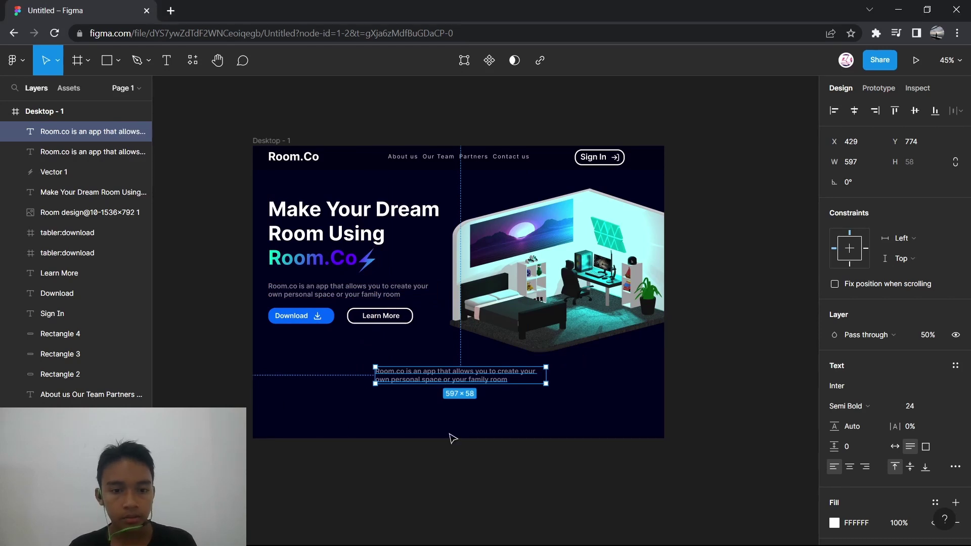
- Replace the duplicated description's text with "We Work With People From Around The World"
double_click(442, 373)
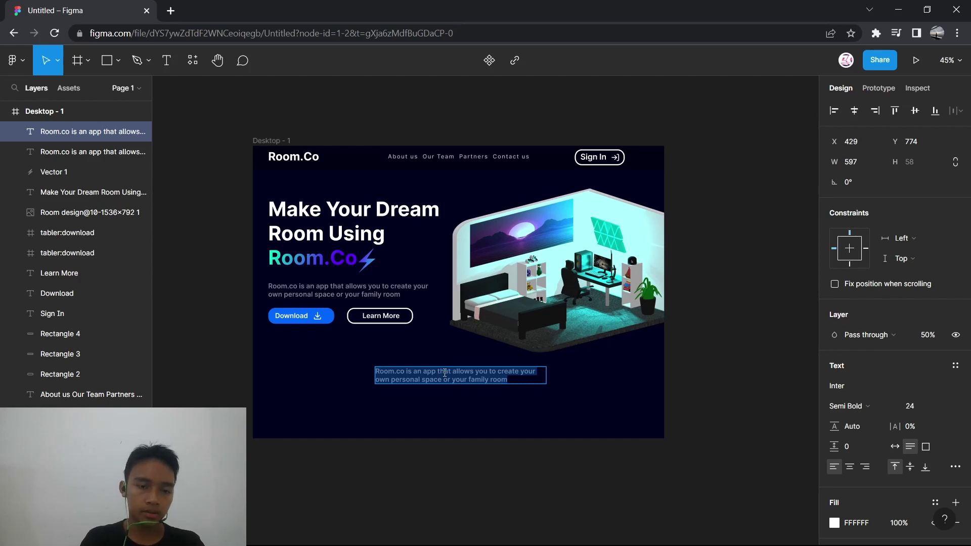
type("W")
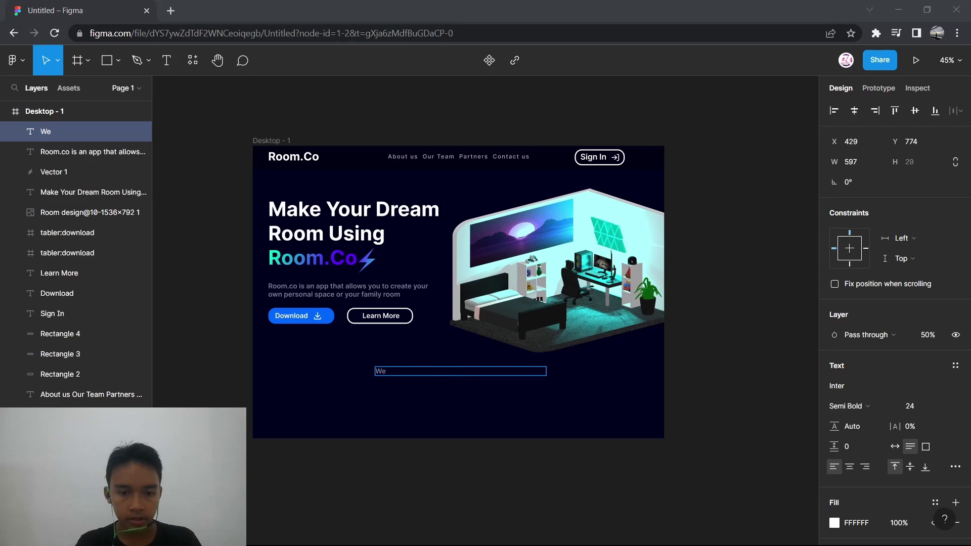
type("e")
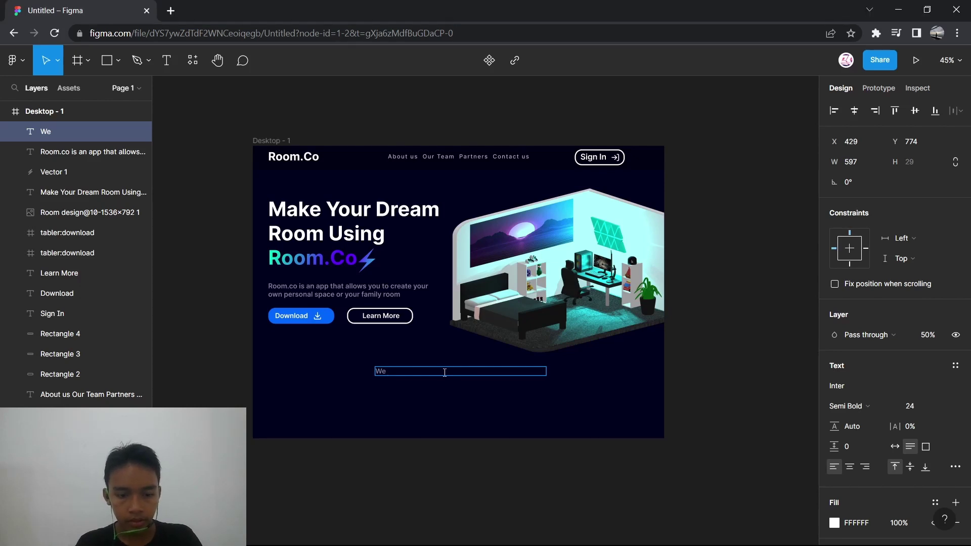
type(" Work with")
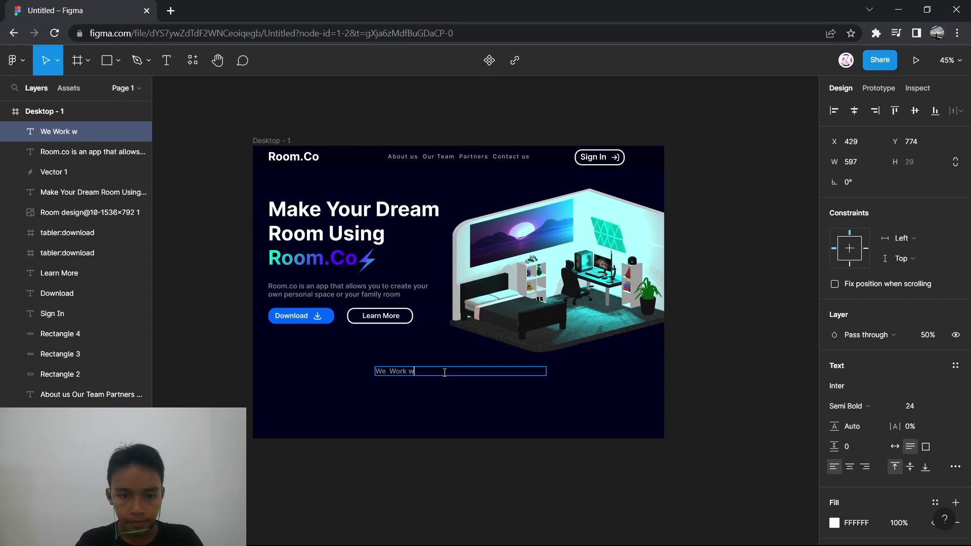
key("BackSpace")
type("With Peo")
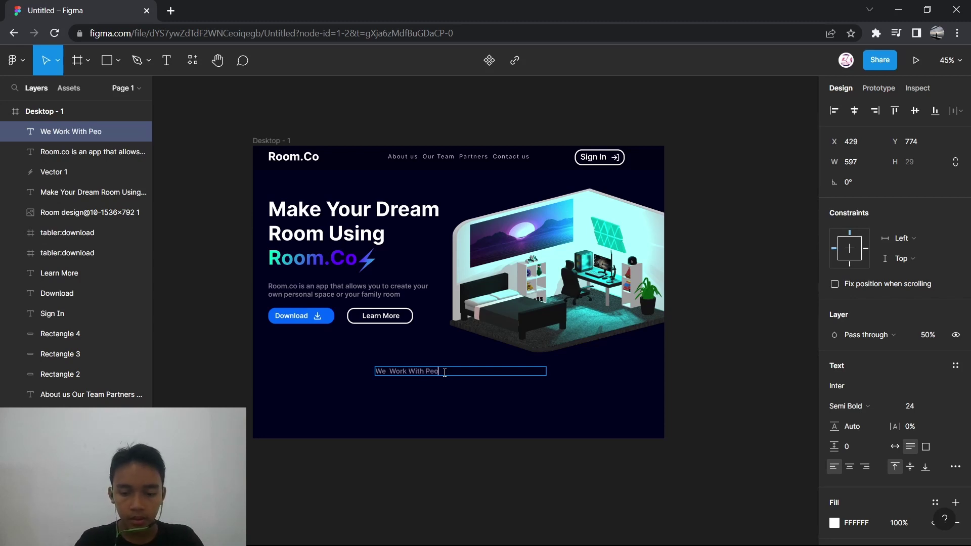
type("ple From ")
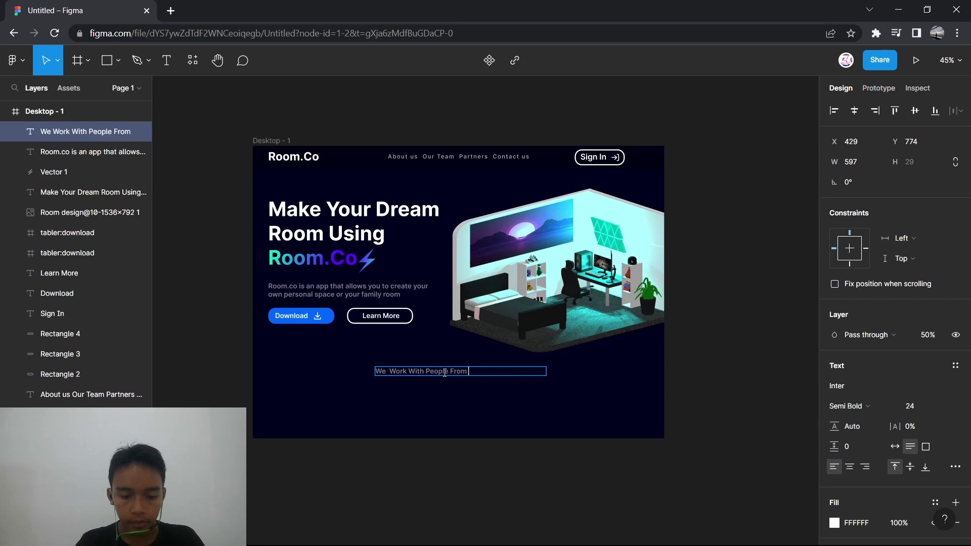
type("Around The World")
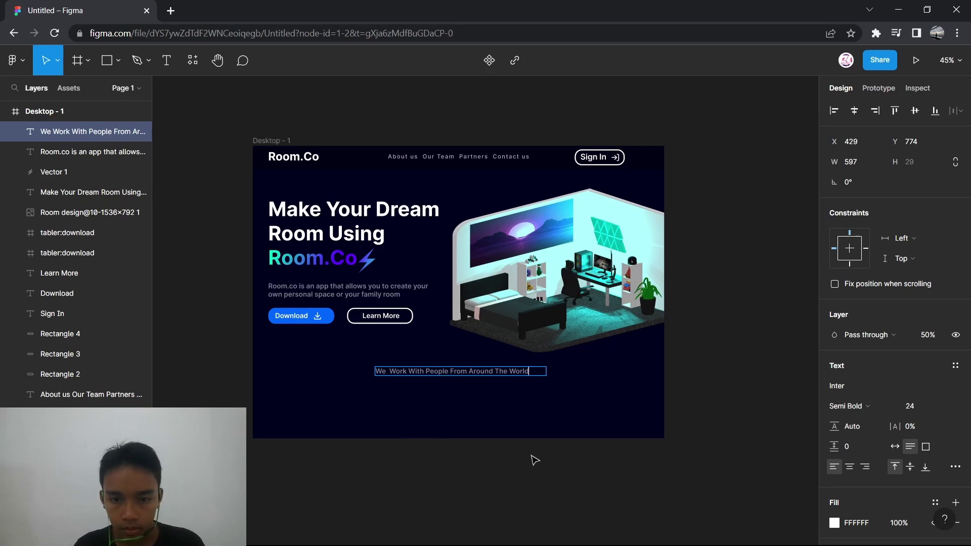
key("Escape")
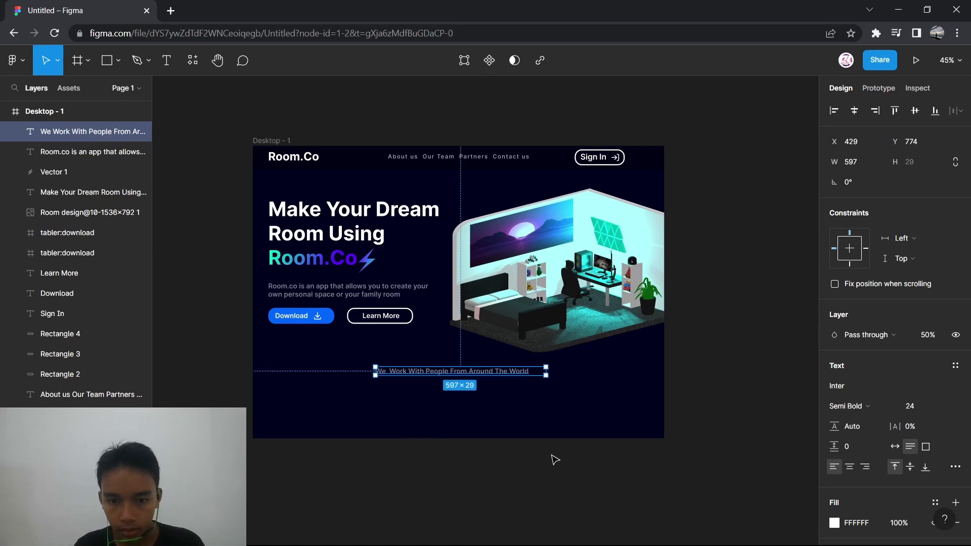
- Narrow the "We Work With People From Around The World" text box to 548 wide, place it at X 423, Y 798, and deselect it
scroll(547, 369, "up", 5)
left_click_drag(547, 370, 466, 386)
scroll(457, 388, "down", 5)
scroll(466, 386, "down", 3)
left_click(207, 355)
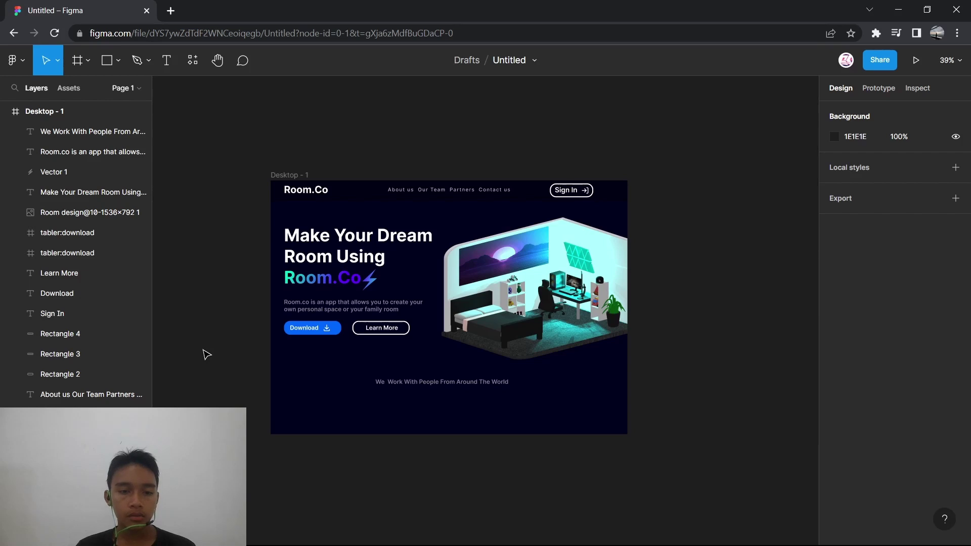
- Run the Iconify plugin, search the Tabler Icons collection for "apple" and import the Apple logo icon
left_click(192, 60)
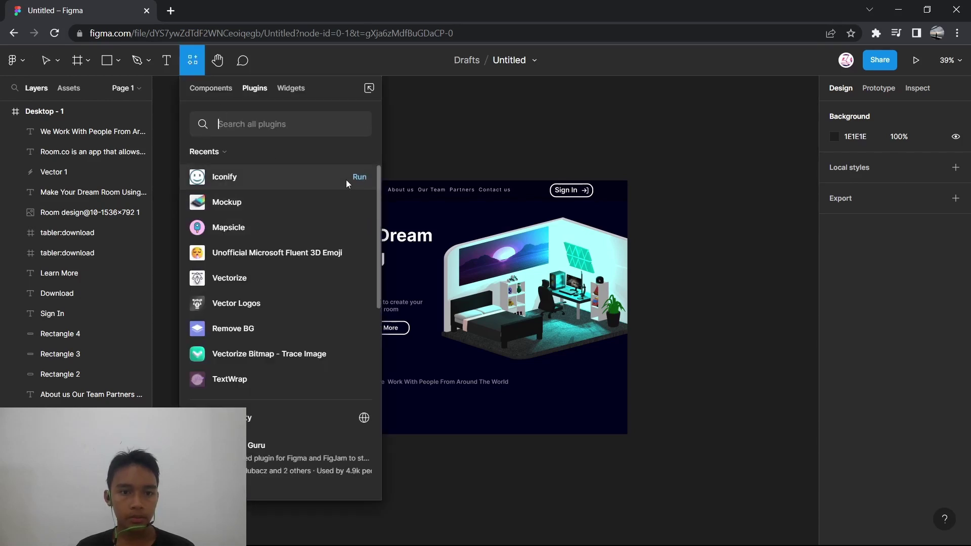
left_click(359, 177)
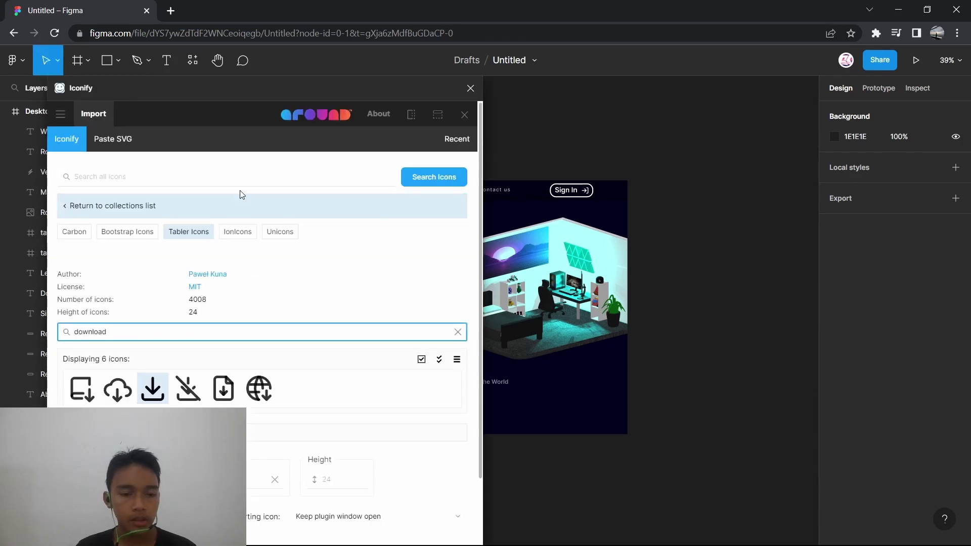
left_click(458, 331)
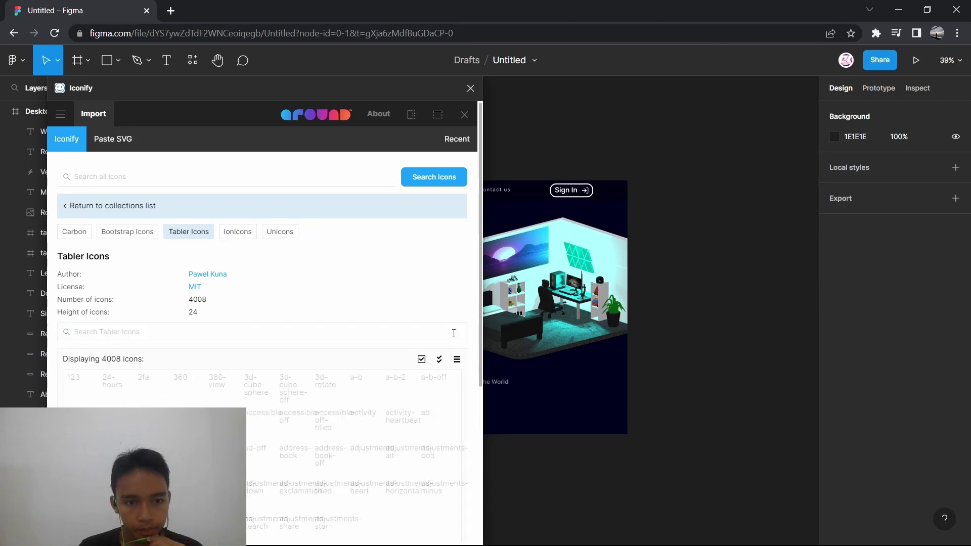
left_click(160, 332)
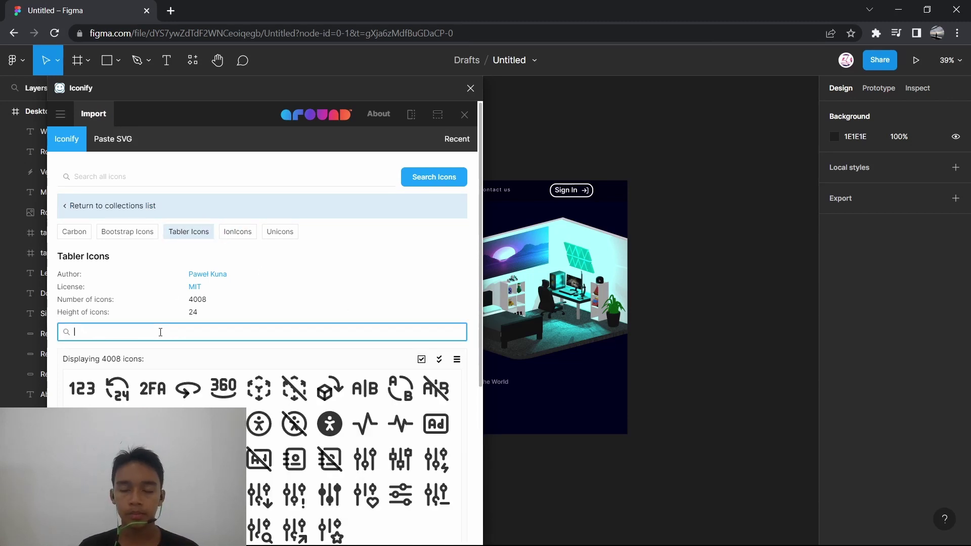
type("apple")
left_click(120, 310)
left_click(273, 526)
scroll(263, 304, "up", 10)
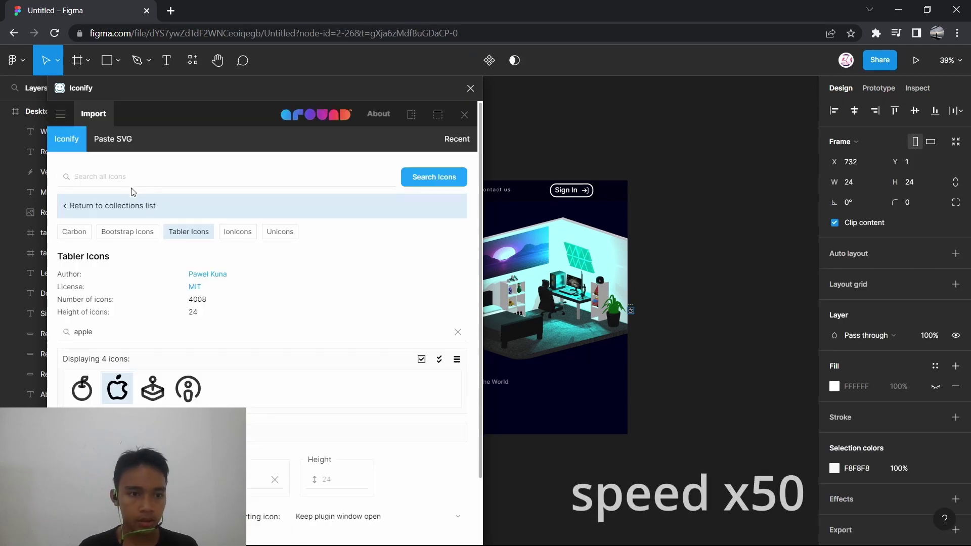
- Search all Iconify collections for "Google" and import the Google "G" logo icon, then leave the plugin
left_click(177, 176)
type("Google")
key("Return")
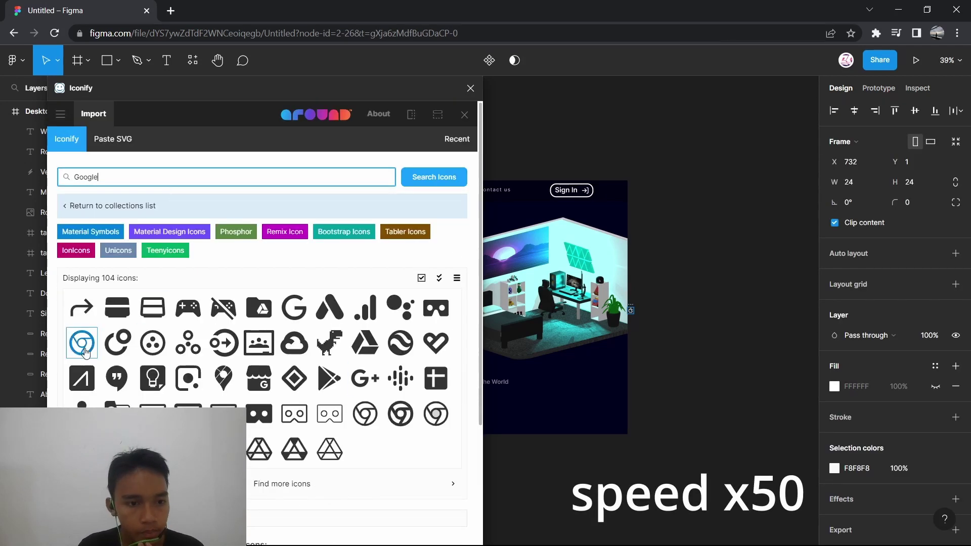
left_click(296, 308)
left_click(268, 525)
left_click_drag(101, 87, 206, 92)
left_click(596, 92)
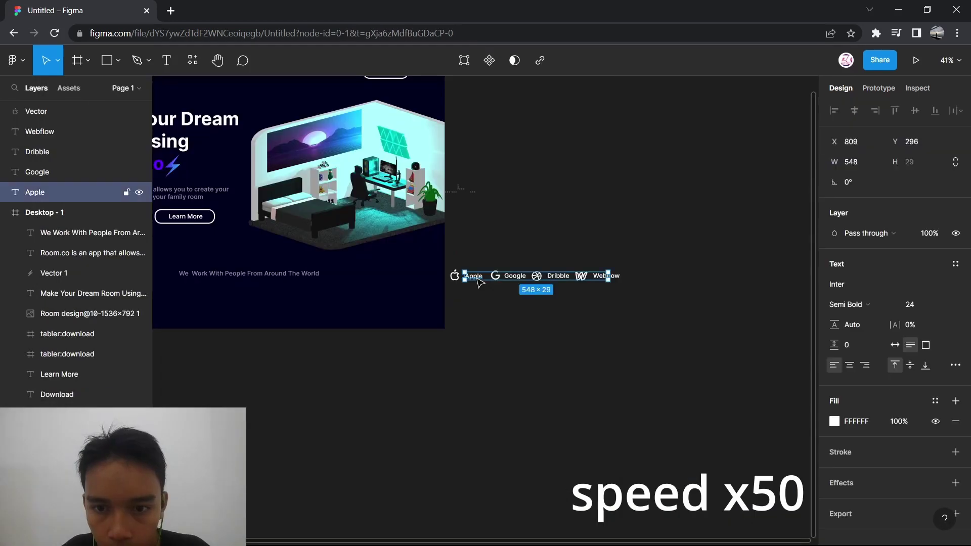
- Group the Apple, Google, Dribble and Webflow logos with their labels and move the group below the tagline at X 391, Y 910
left_click(51, 110)
left_click(51, 192, "shift")
key("ctrl+g")
left_click_drag(419, 309, 298, 279)
scroll(299, 280, "left", 5)
left_click(399, 288)
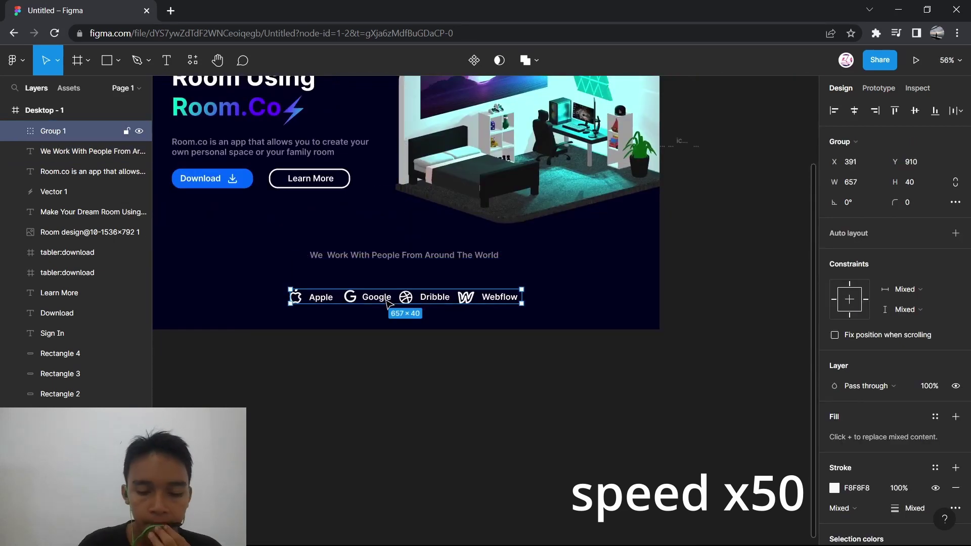
- Set the opacity of the partner logo group to 50% and deselect it
key("5")
key("Escape")
scroll(395, 303, "up", 4)
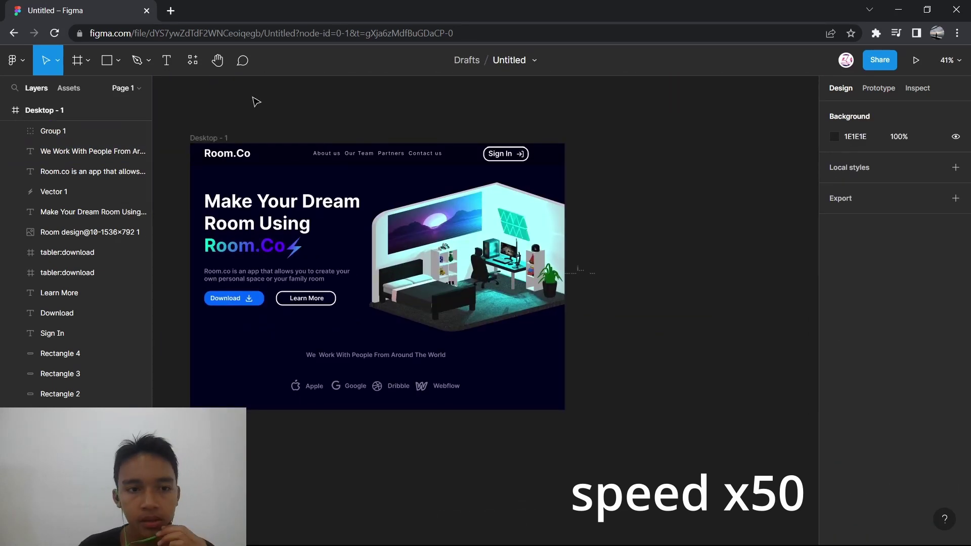
- Export the "Desktop - 1" frame as a PNG at 1x
left_click(311, 153)
scroll(875, 310, "down", 4)
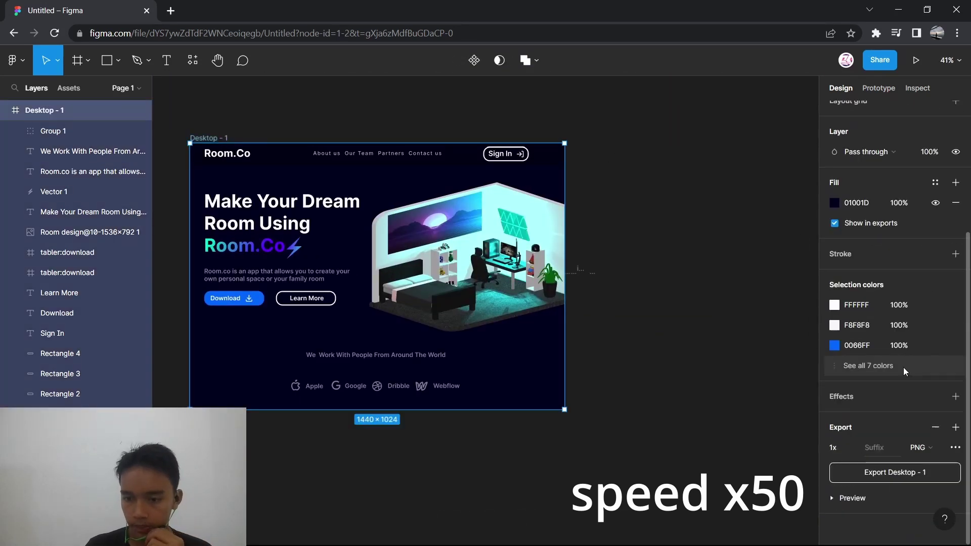
left_click(895, 473)
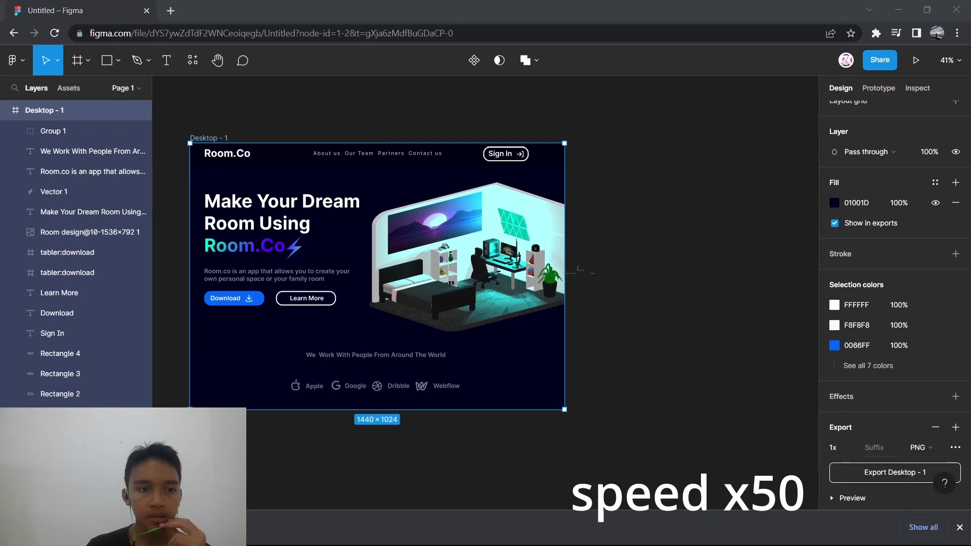
- Place the partner logo group at Y 897 and centre both the group and the tagline horizontally within the frame
left_click_drag(374, 386, 273, 304)
key("Escape")
left_click(554, 282)
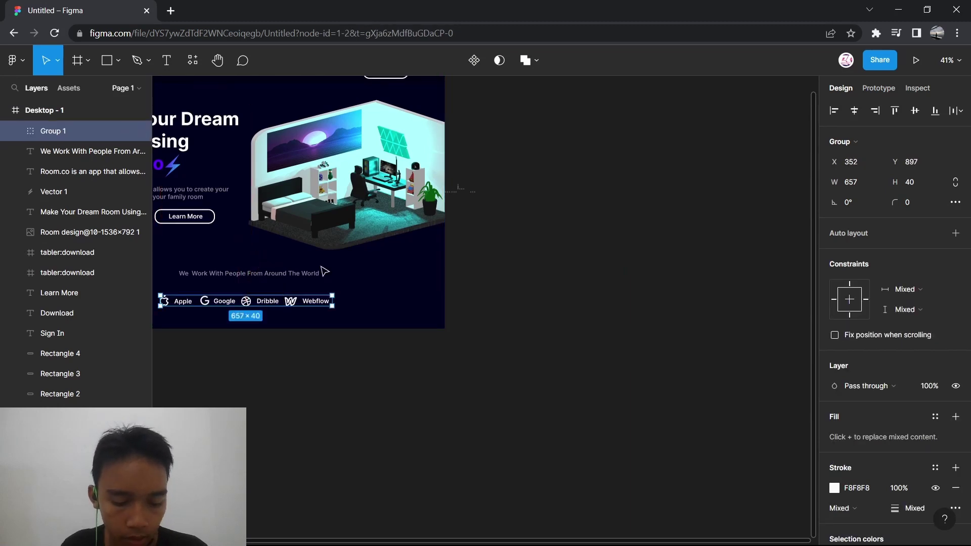
key("alt")
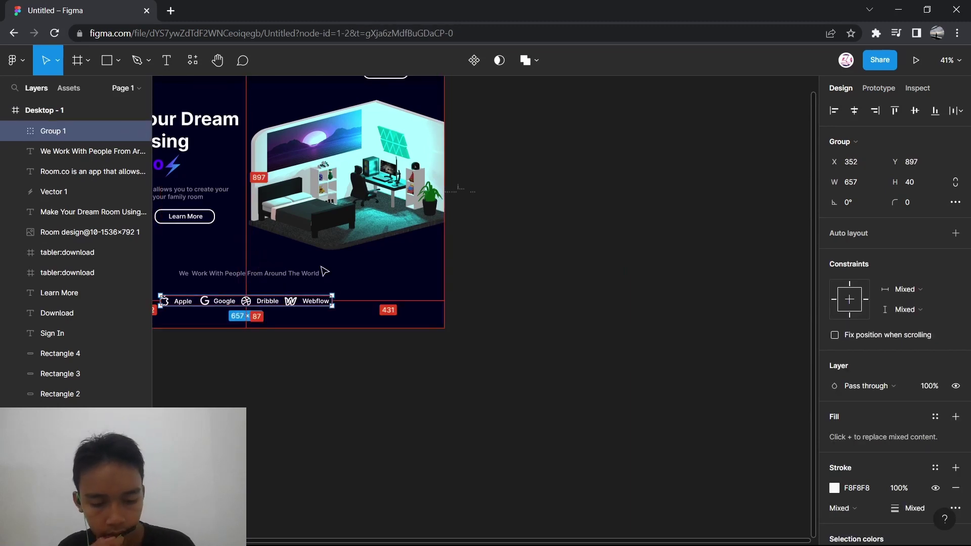
key("alt+h")
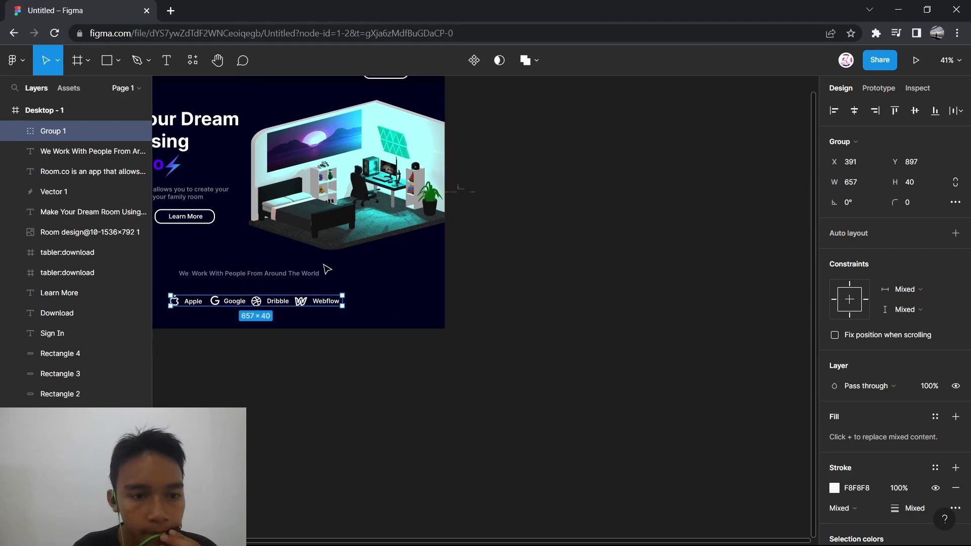
left_click(288, 277)
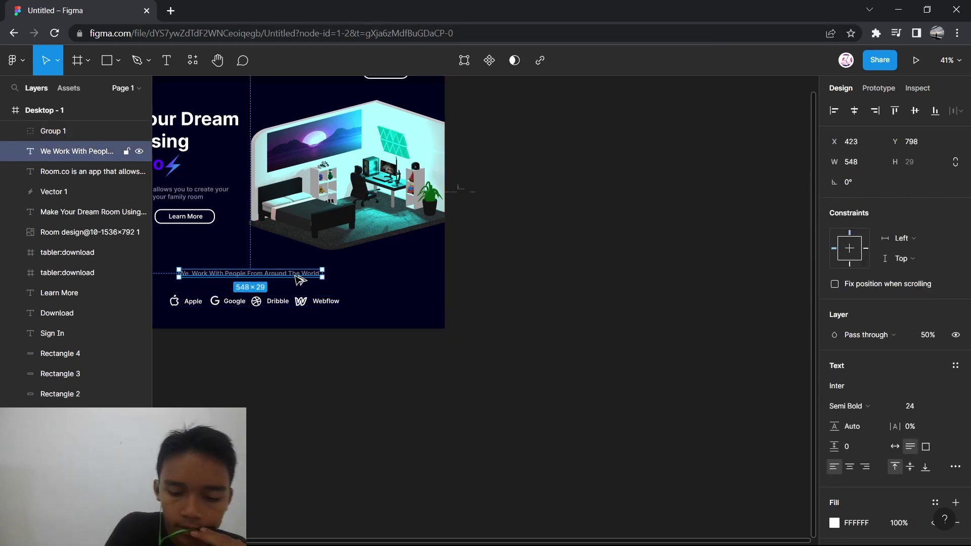
key("alt+h")
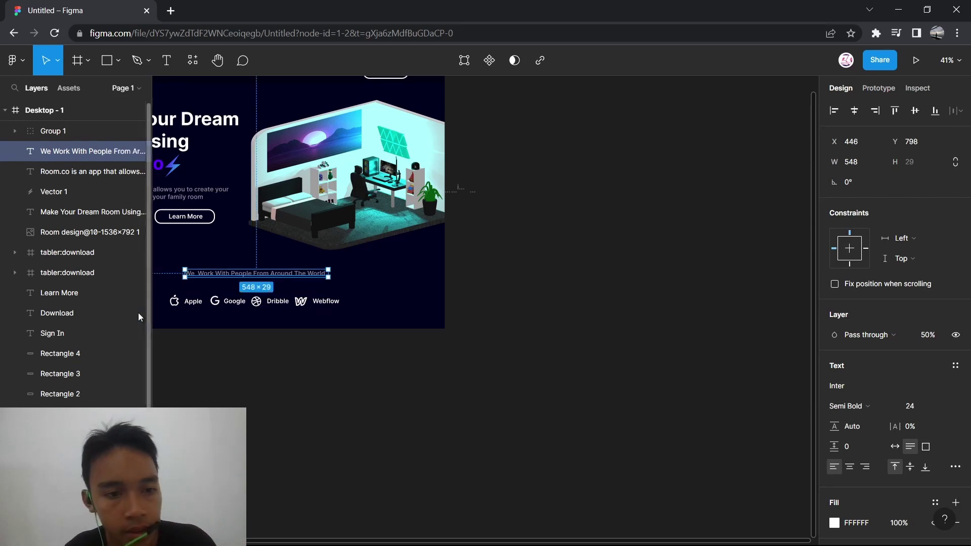
- Lower the partner logo group to Y 910, fade it to 50% opacity, and deselect it
scroll(313, 281, "up", 5)
scroll(336, 282, "up", 2)
scroll(364, 283, "down", 3)
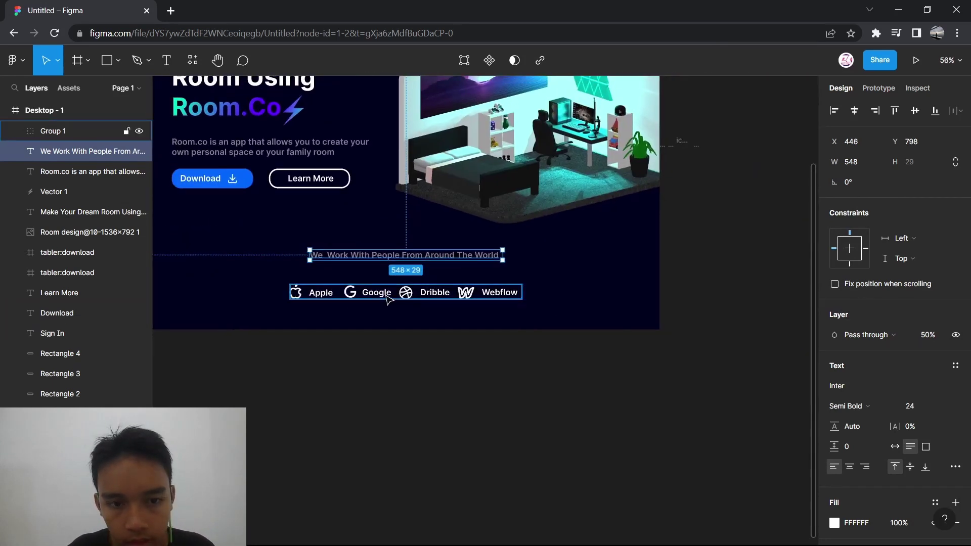
left_click_drag(387, 300, 386, 300)
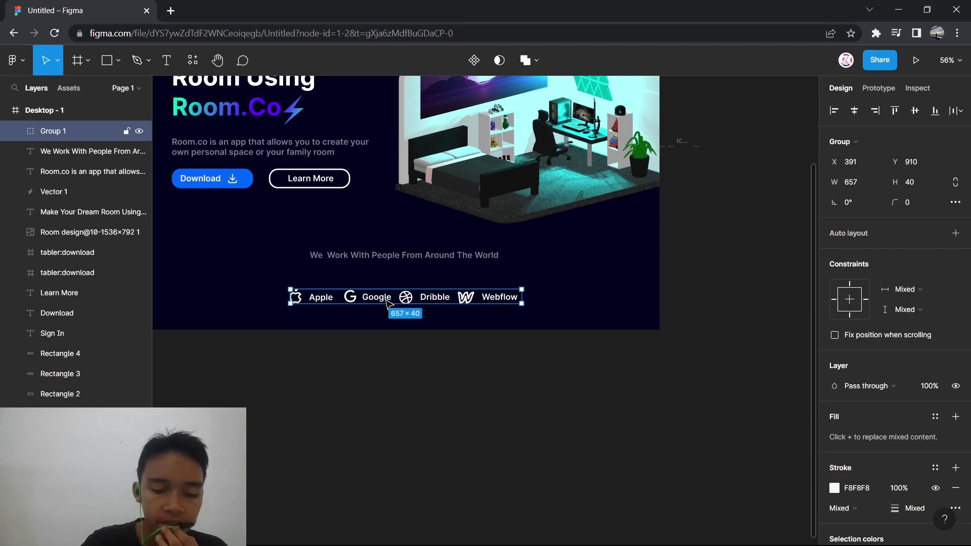
key("5")
left_click(405, 347)
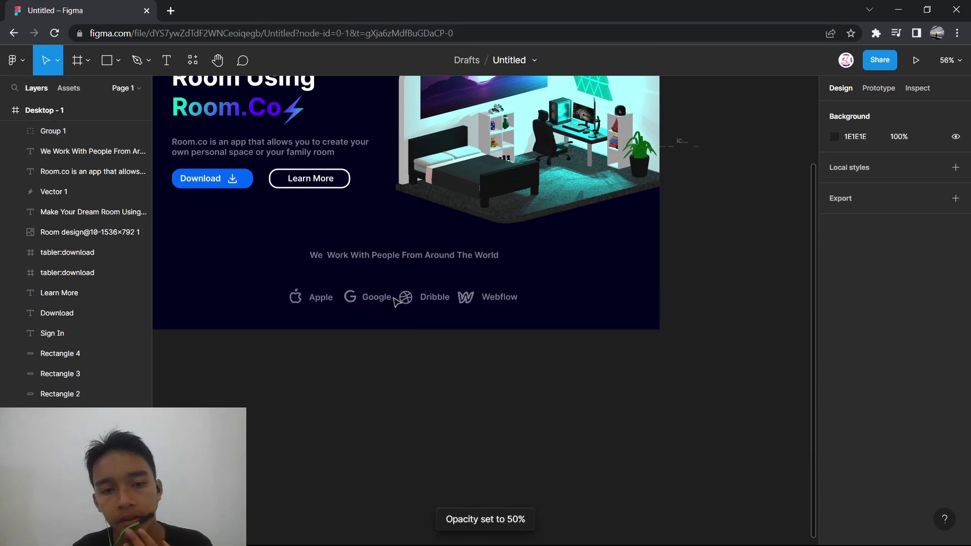
- Add a 1x PNG export setting to the "Desktop - 1" frame and export the finished page
scroll(395, 303, "down", 3)
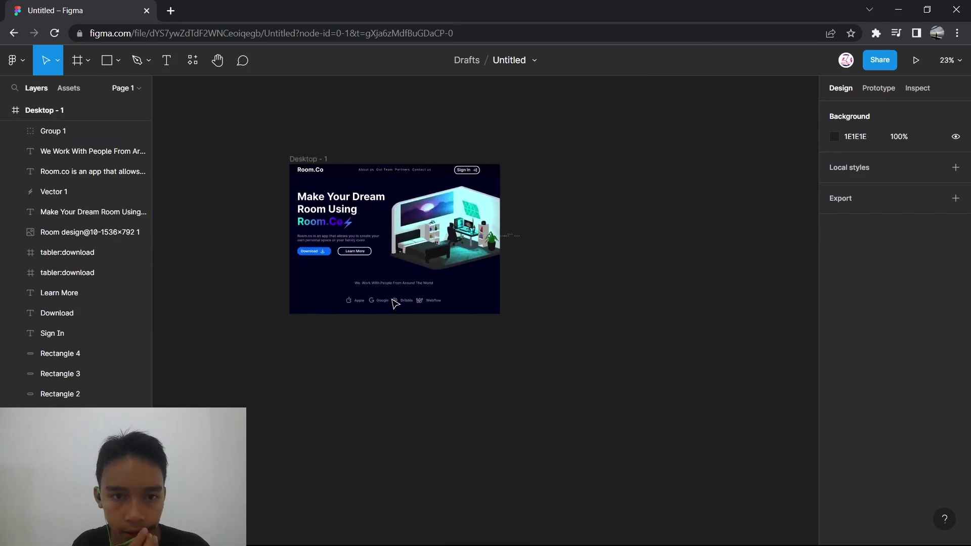
scroll(395, 302, "up", 2)
scroll(396, 302, "up", 2)
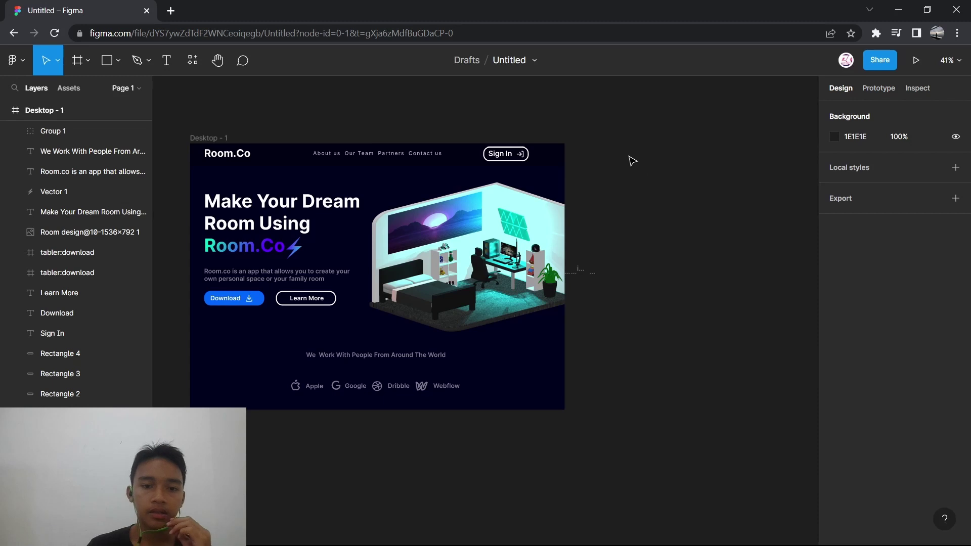
left_click(223, 140)
scroll(890, 252, "down", 3)
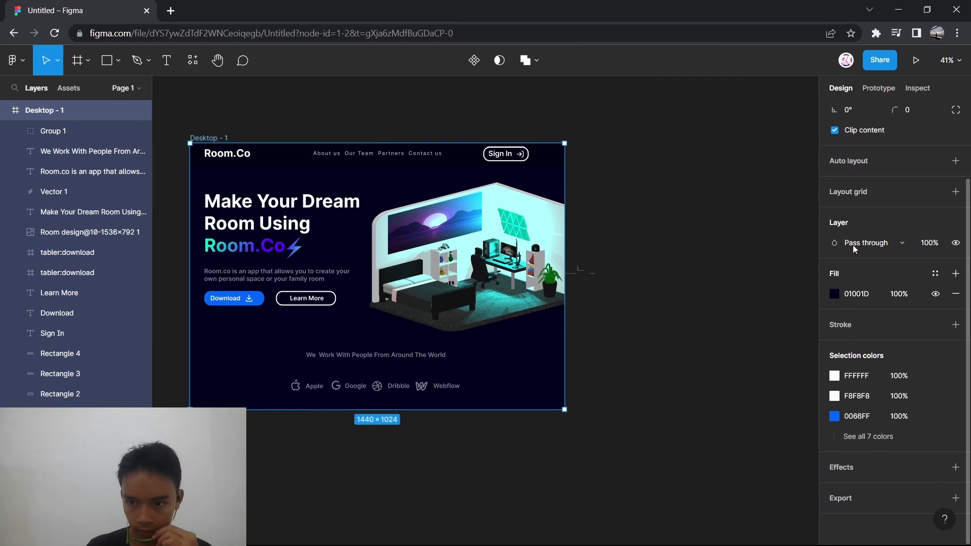
left_click(956, 498)
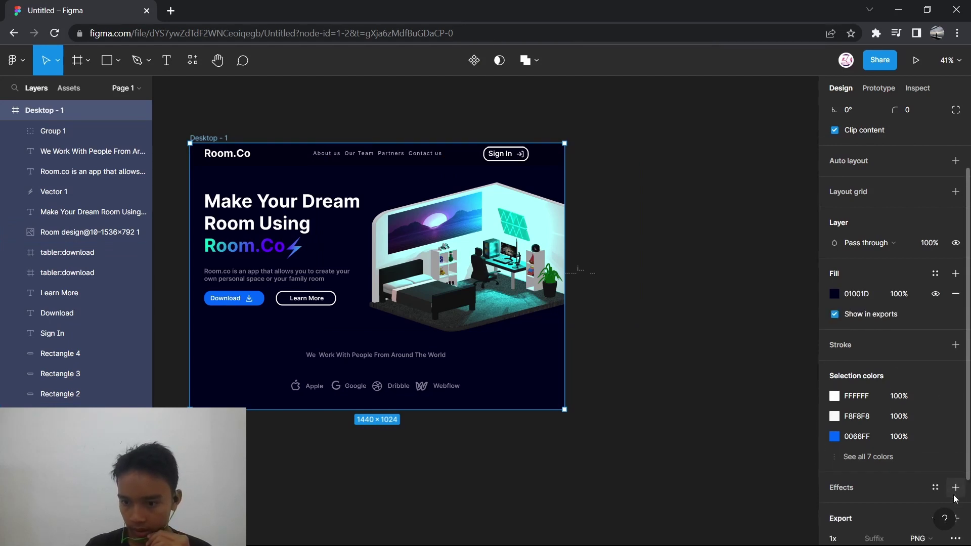
scroll(905, 405, "down", 3)
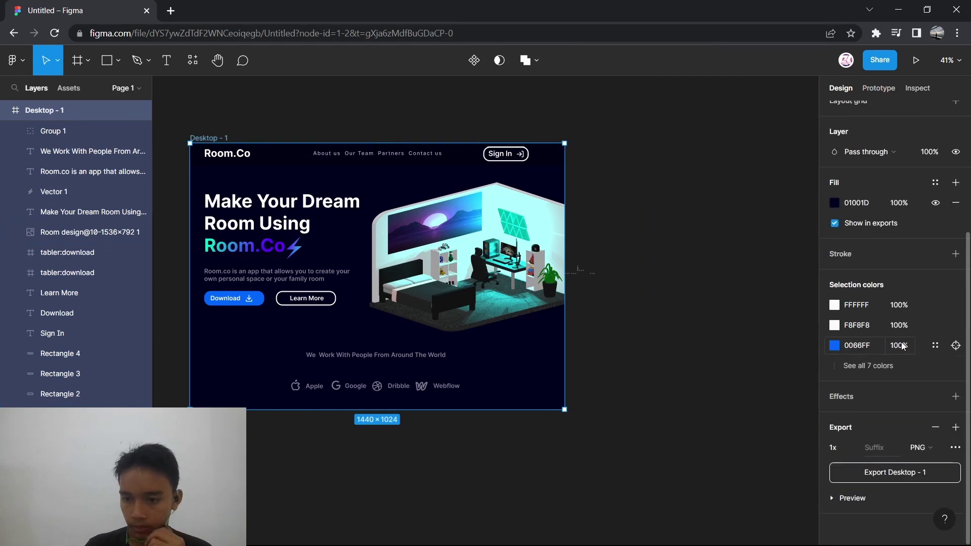
left_click(905, 474)
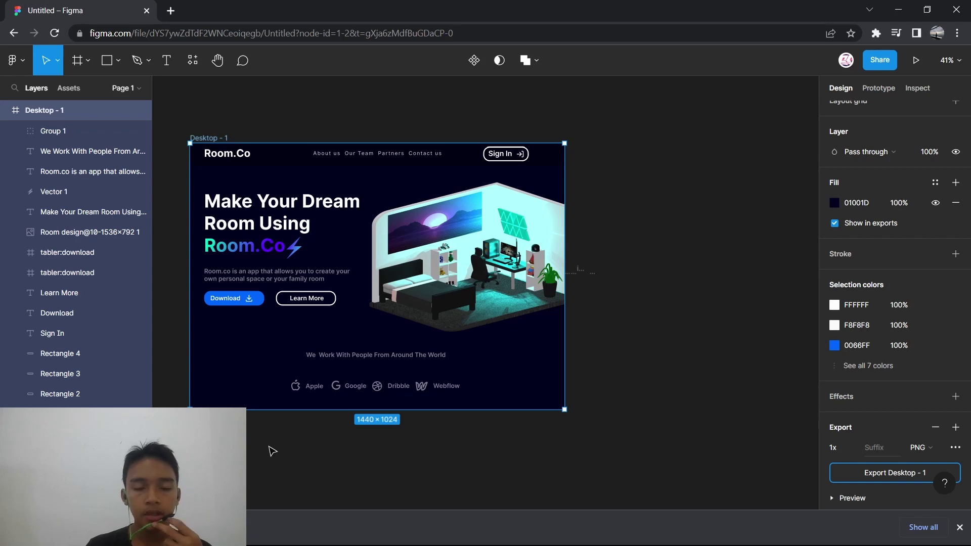
left_click(387, 543)
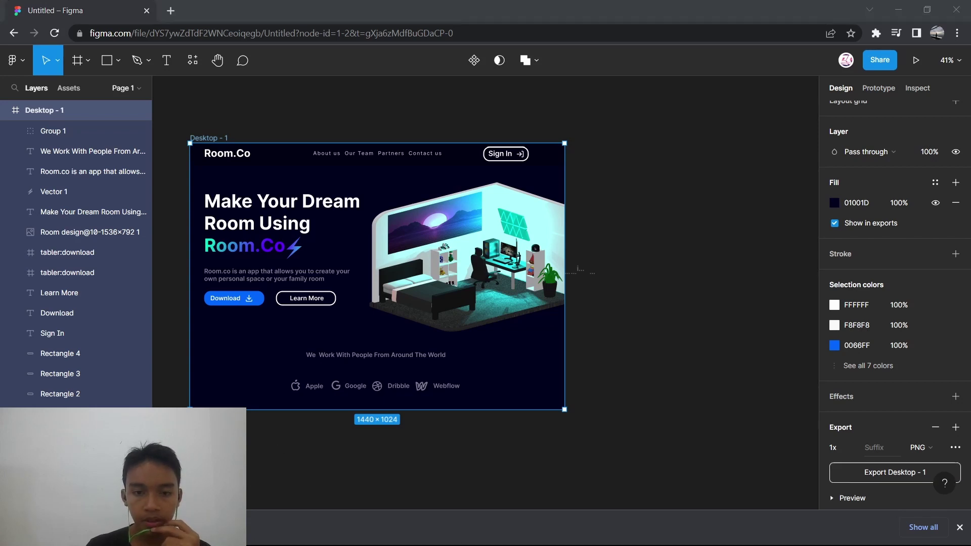